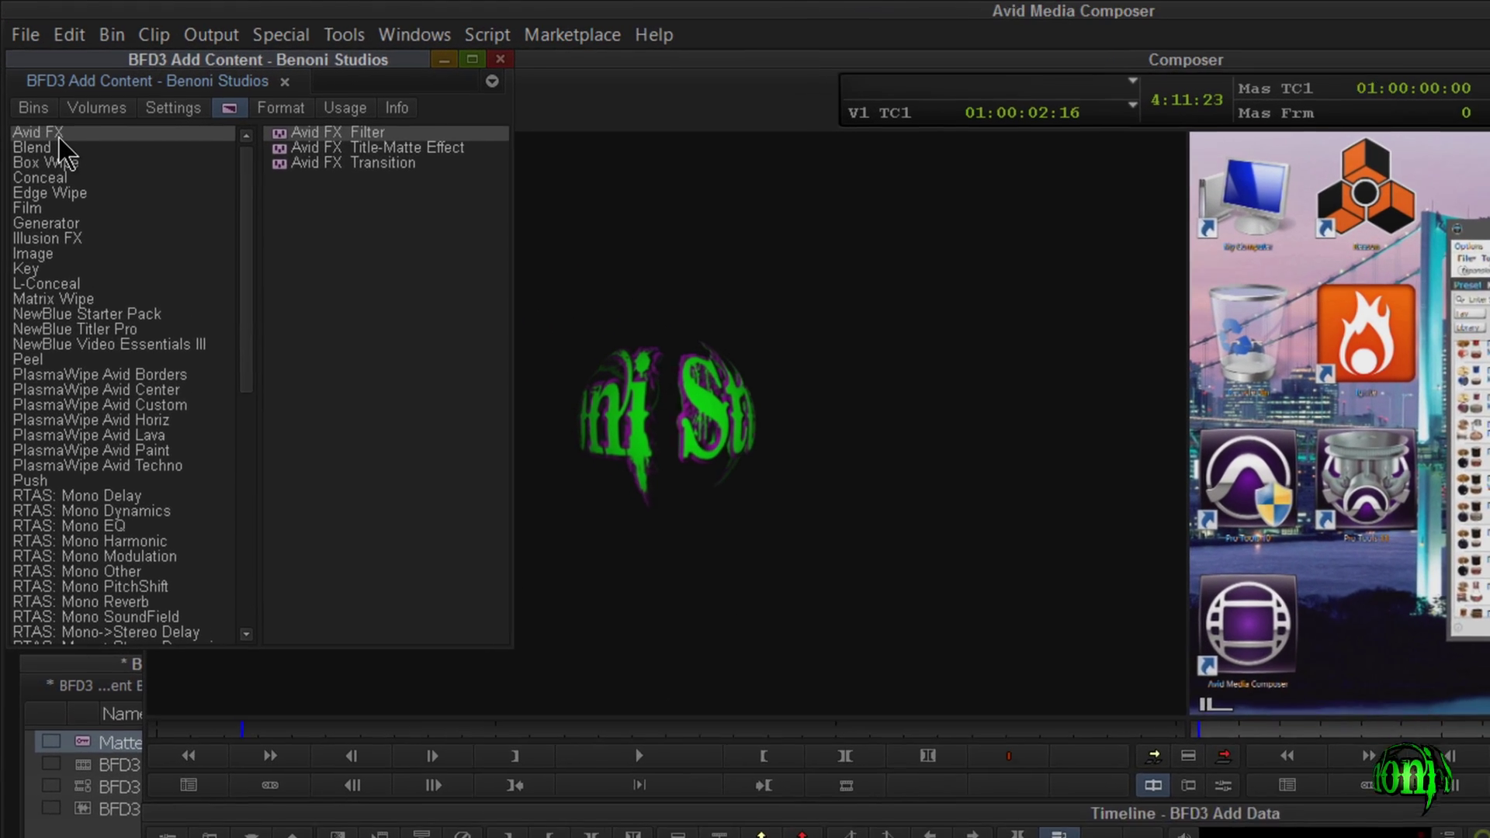
# Apply the NewBlue Titler Pro effect to the BFD3 Add Content clip on V1, with the playhead at the sequence start.
pyautogui.click(73, 328)
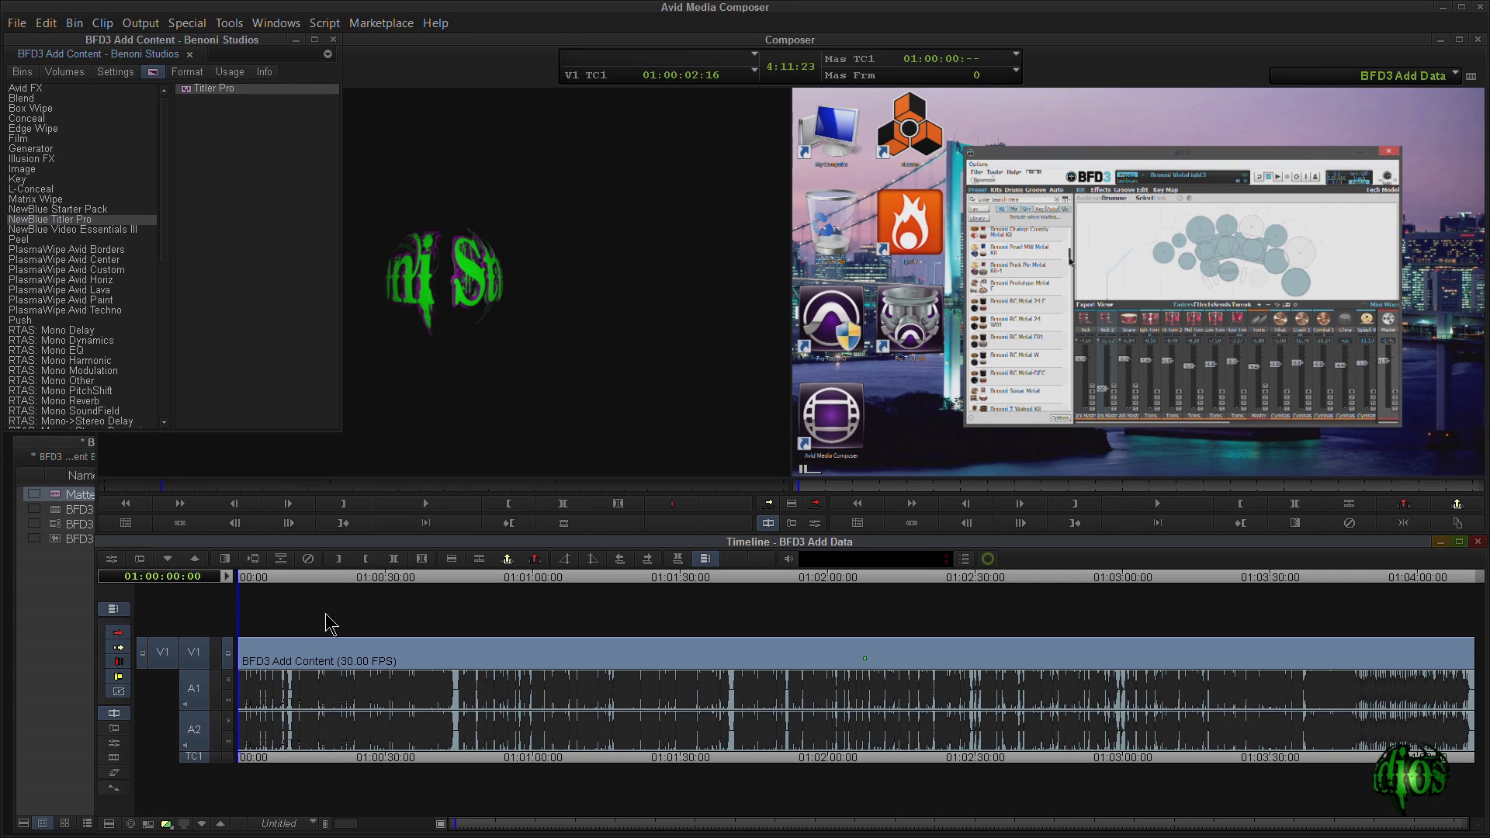
pyautogui.press('space')
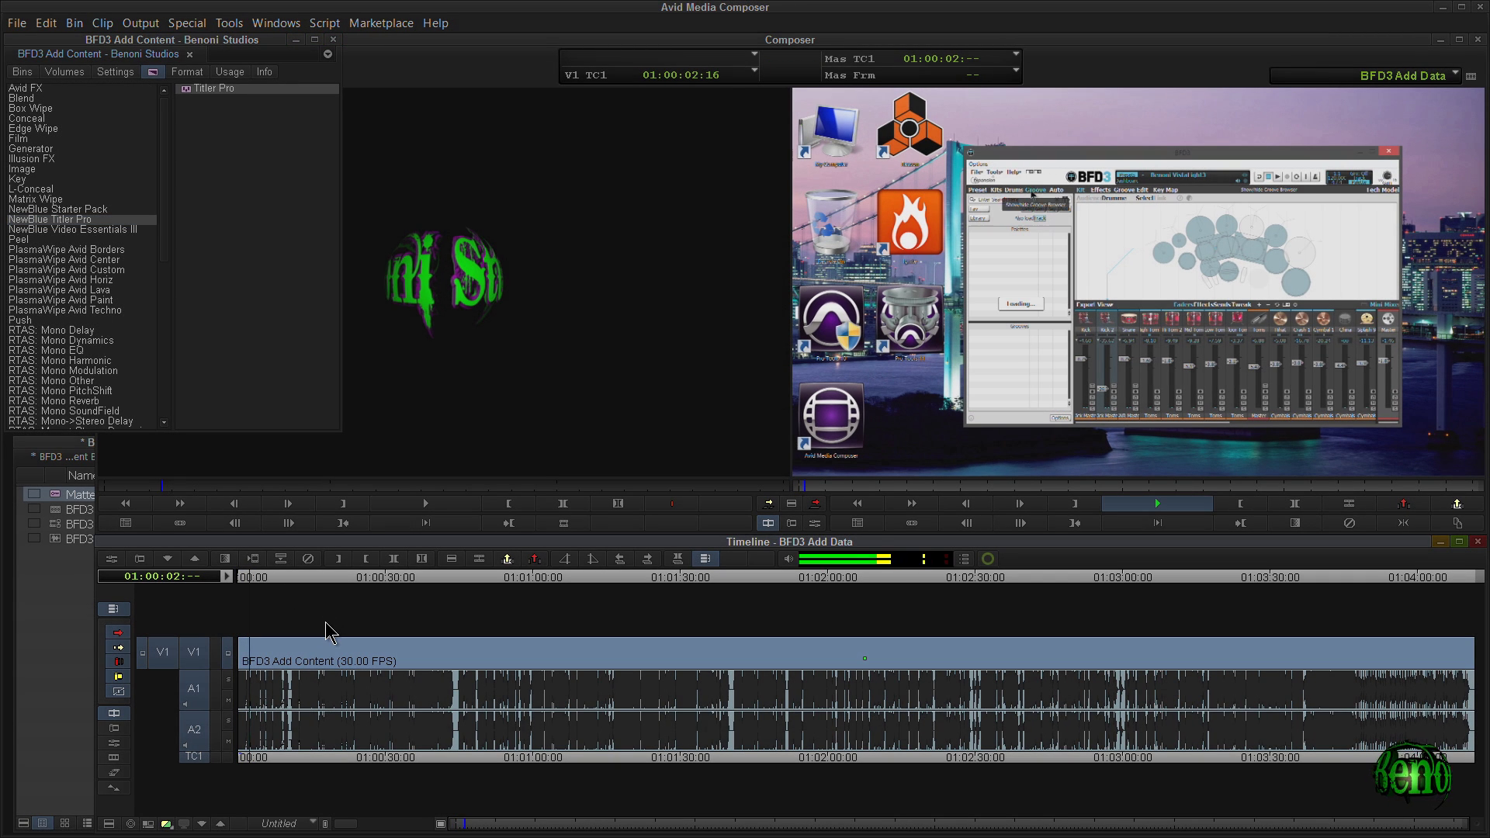
pyautogui.press('space')
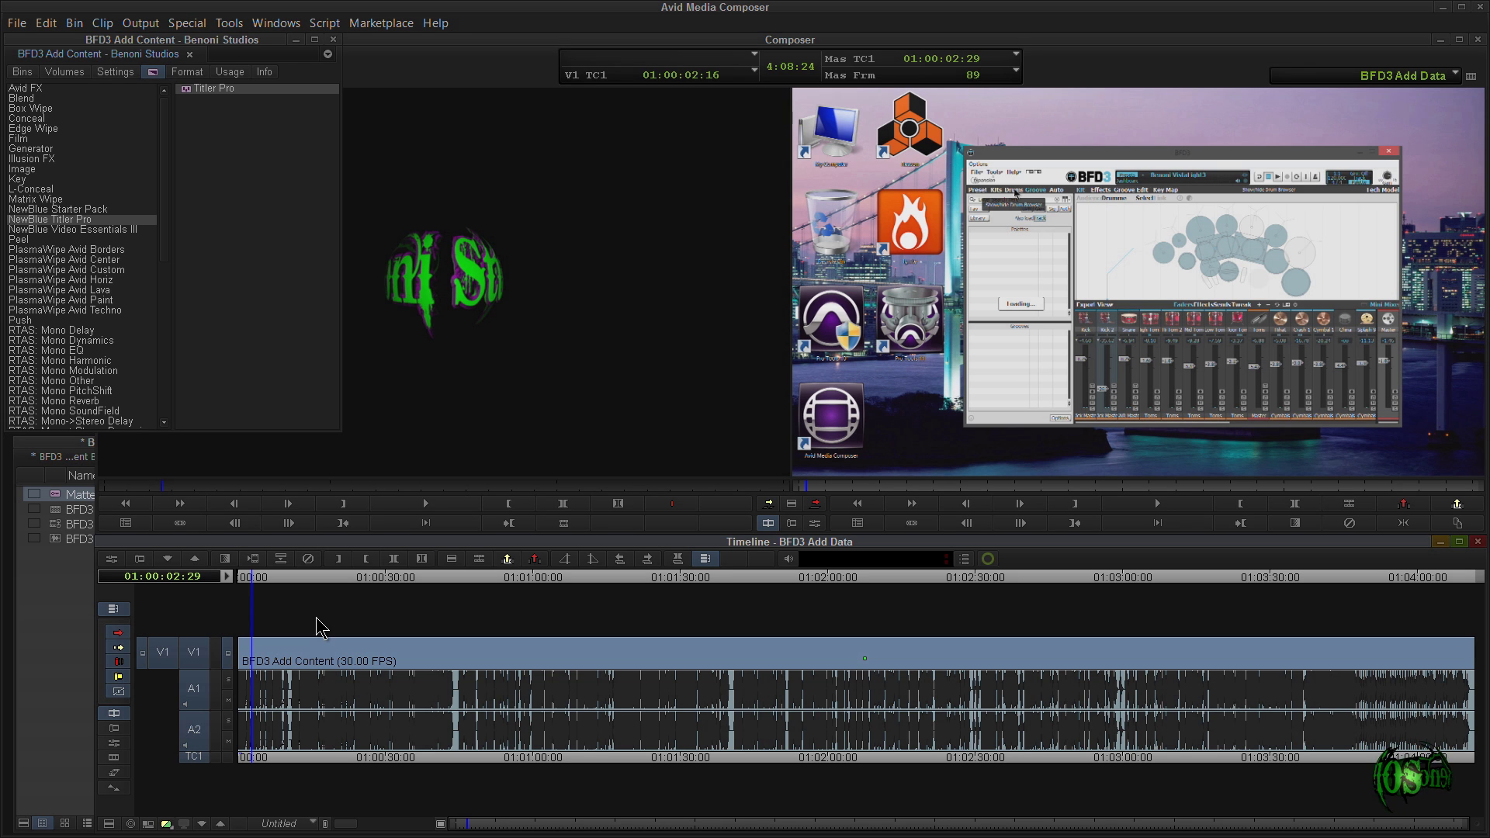
pyautogui.press('Home')
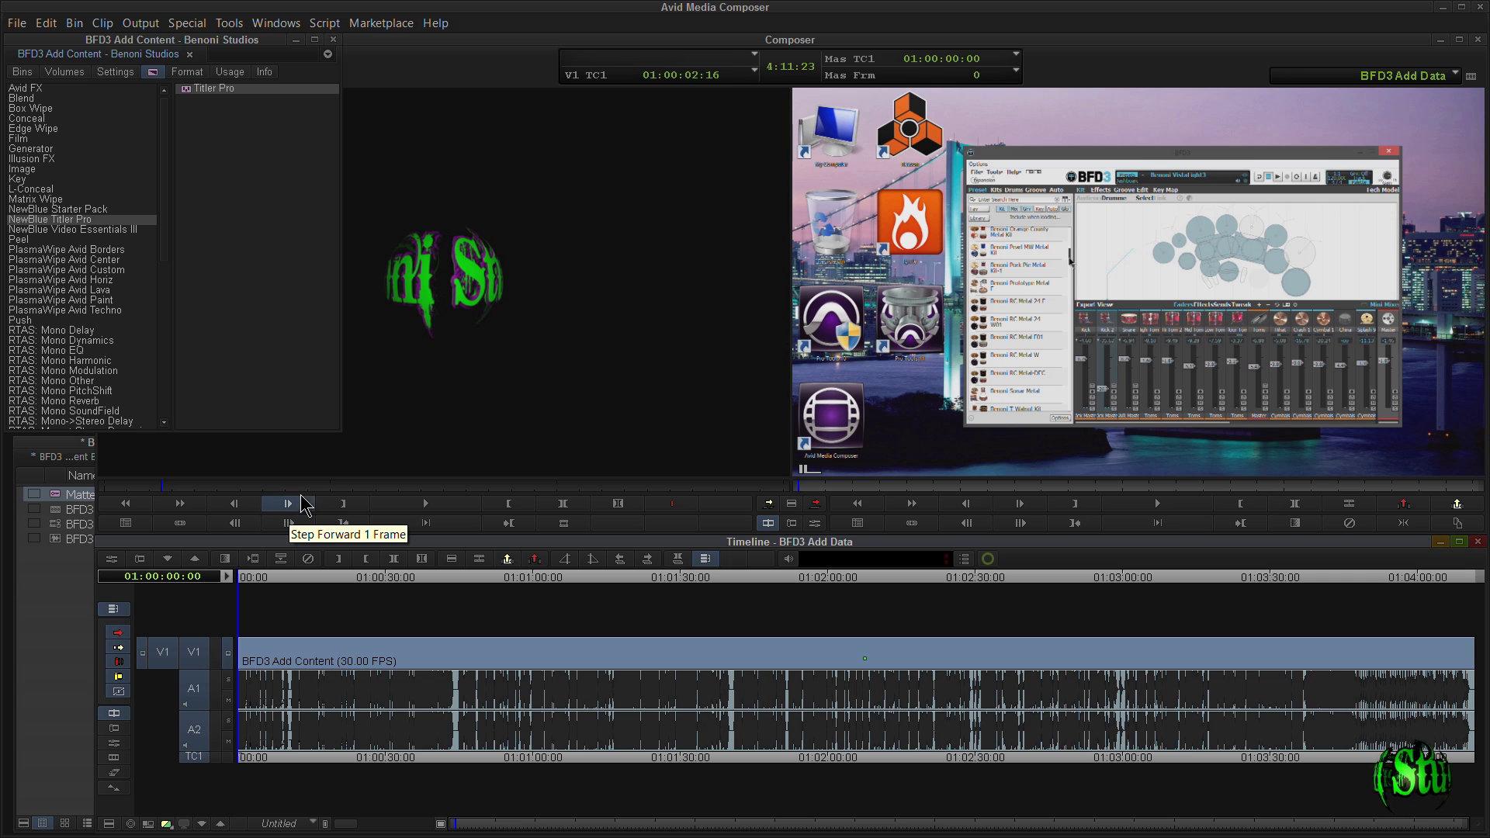
pyautogui.moveTo(212, 101); pyautogui.dragTo(322, 644)
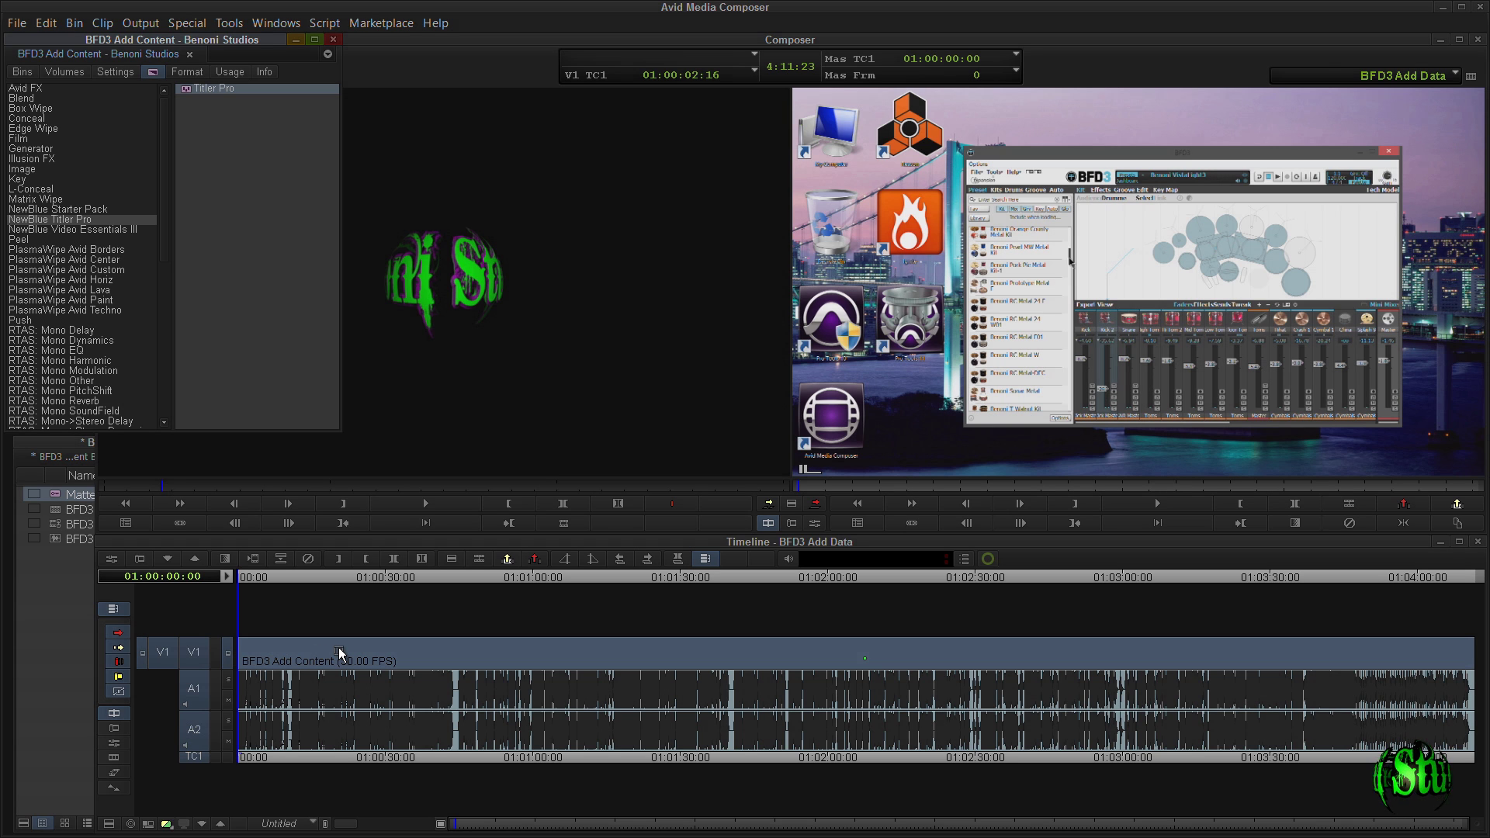
pyautogui.moveTo(339, 654); pyautogui.dragTo(338, 653)
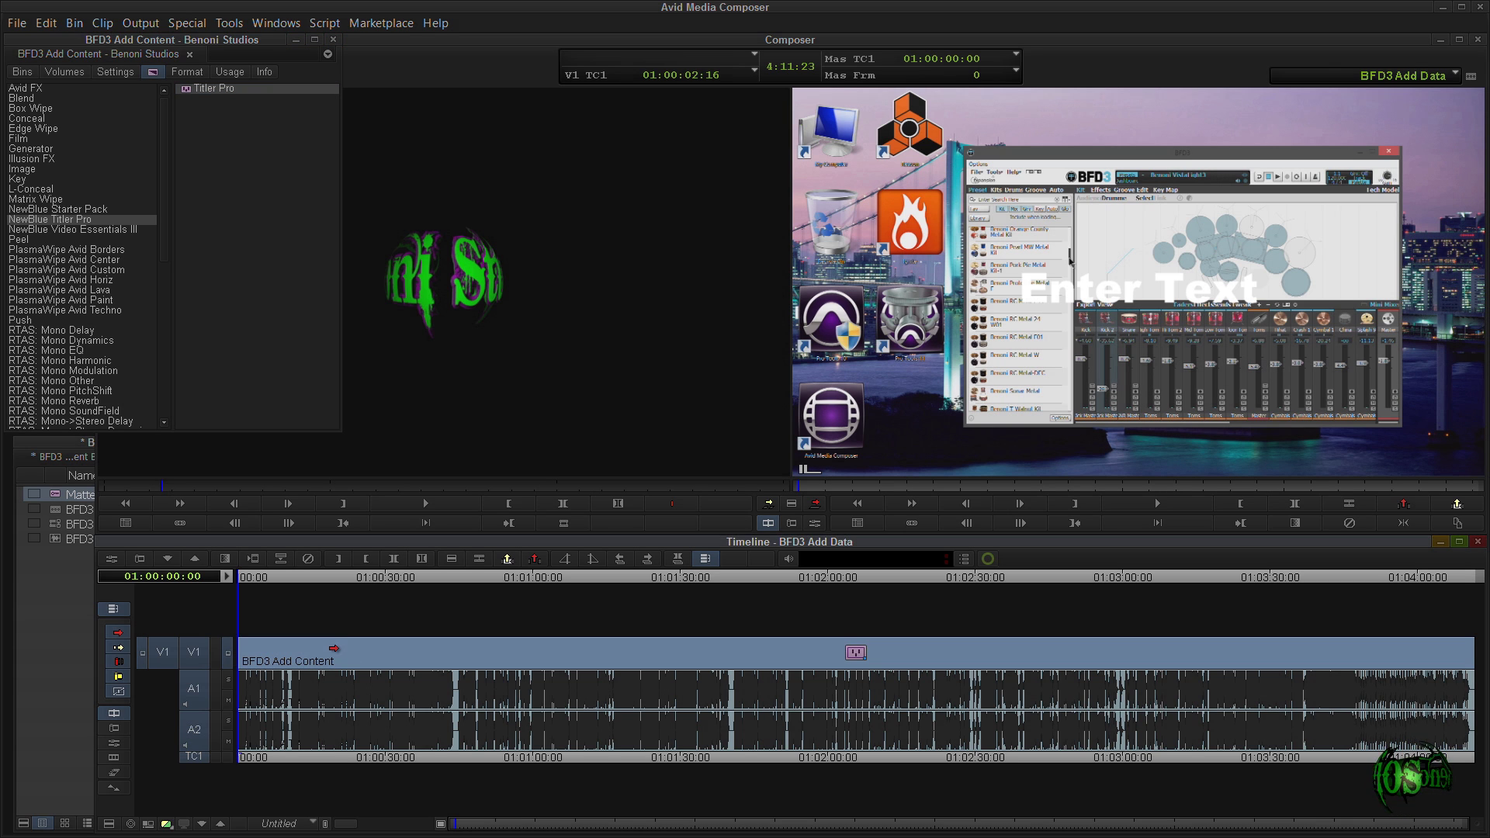
# Launch the Titler Pro interface, replace the placeholder text with "My Intro" and apply the Baseball style to it.
pyautogui.click(815, 523)
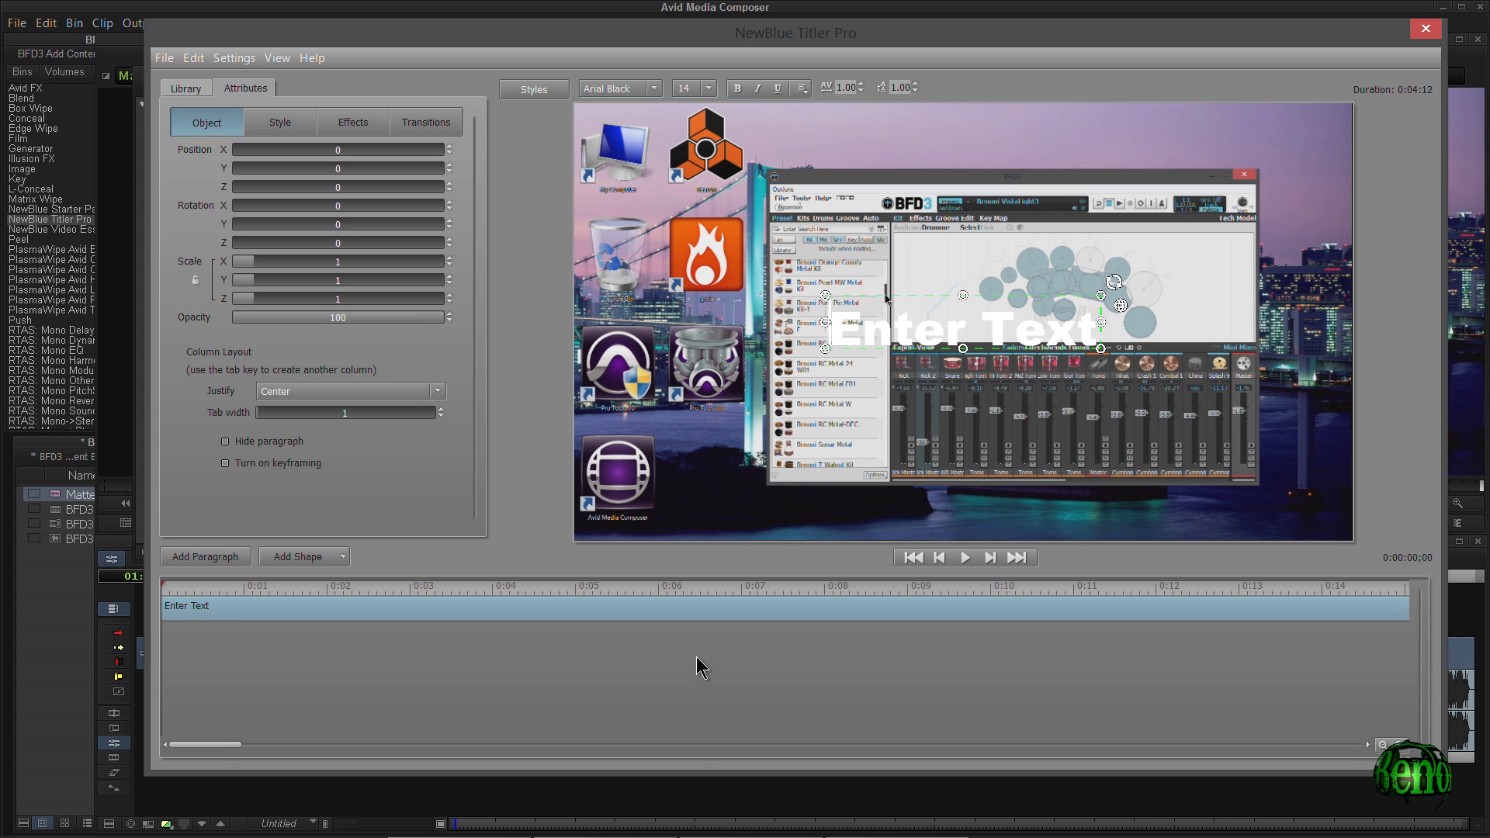
pyautogui.moveTo(220, 749); pyautogui.dragTo(292, 739)
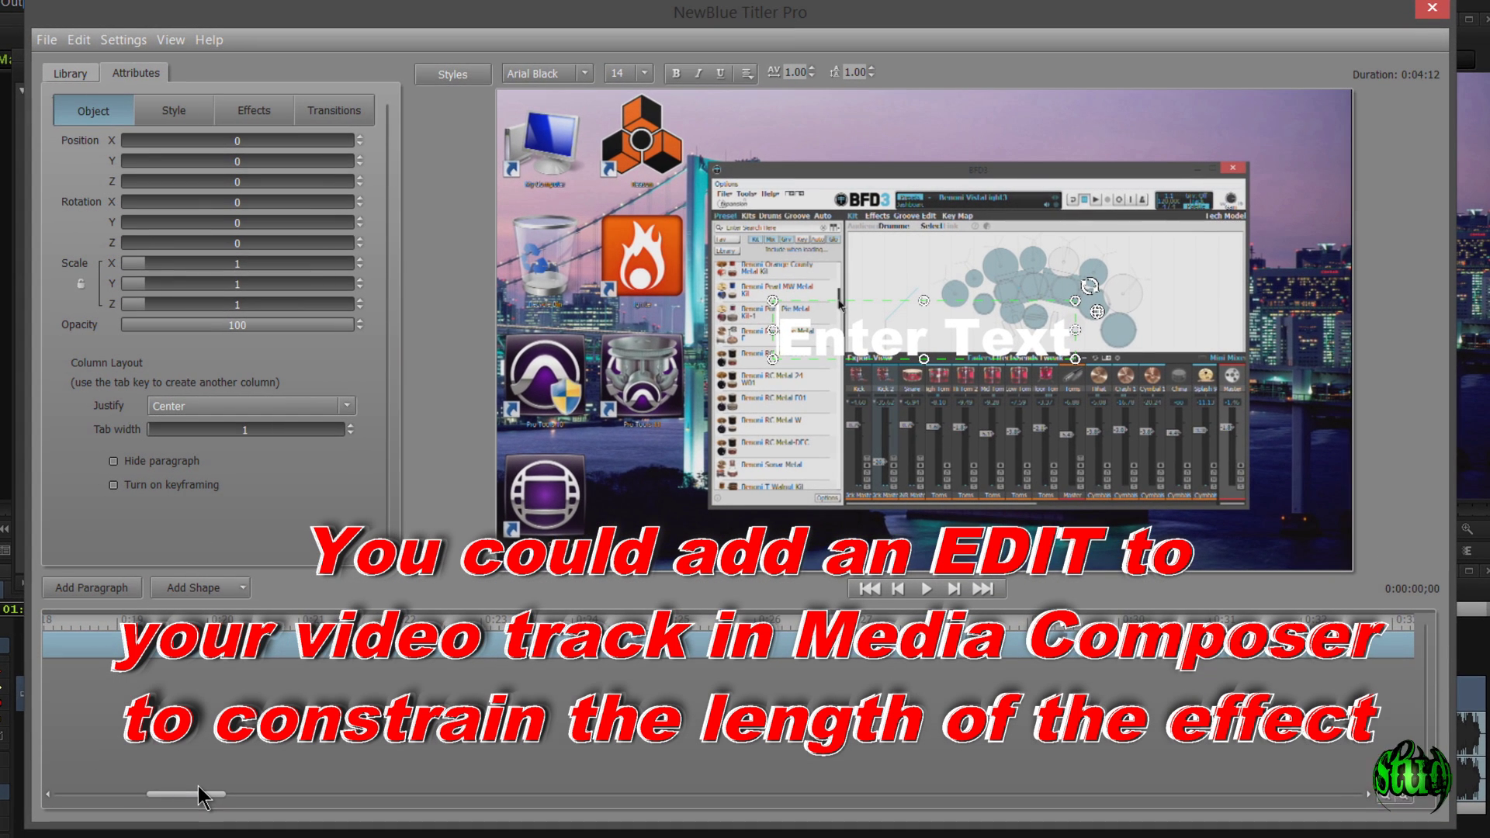
pyautogui.moveTo(198, 785); pyautogui.dragTo(104, 789)
pyautogui.doubleClick(912, 329)
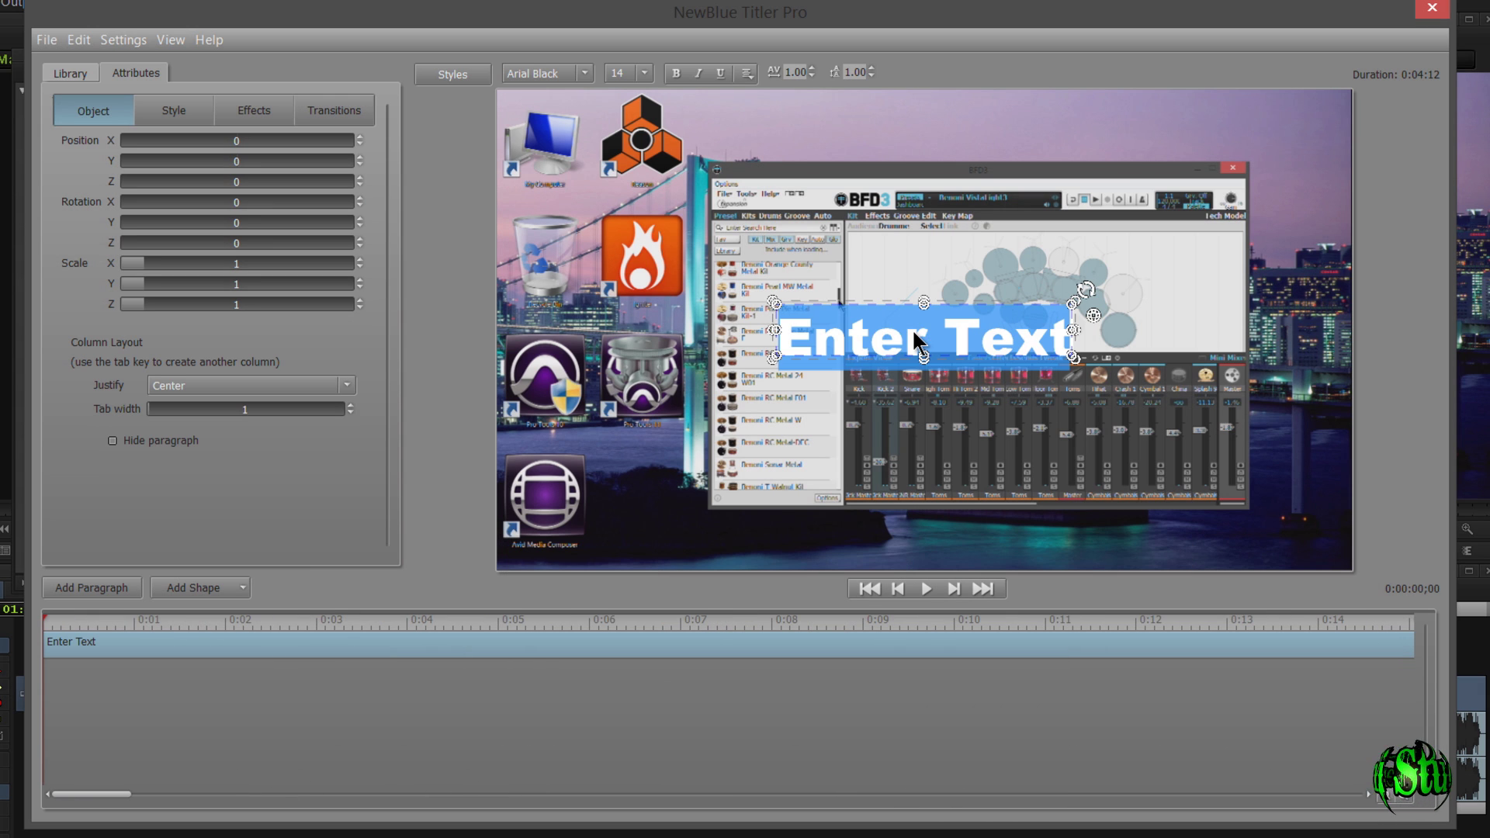
pyautogui.write('My Intro')
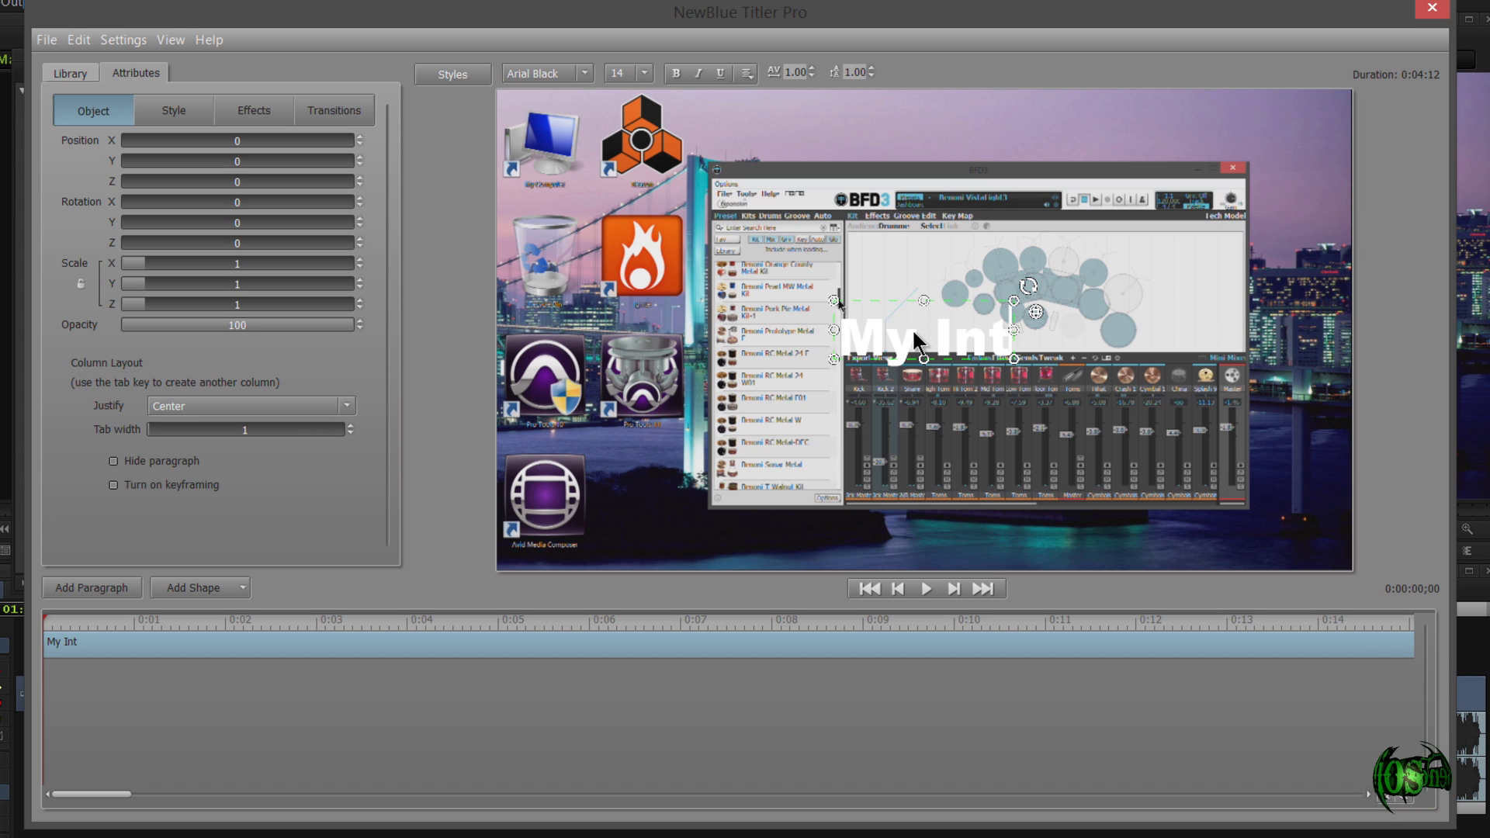
pyautogui.press('Escape')
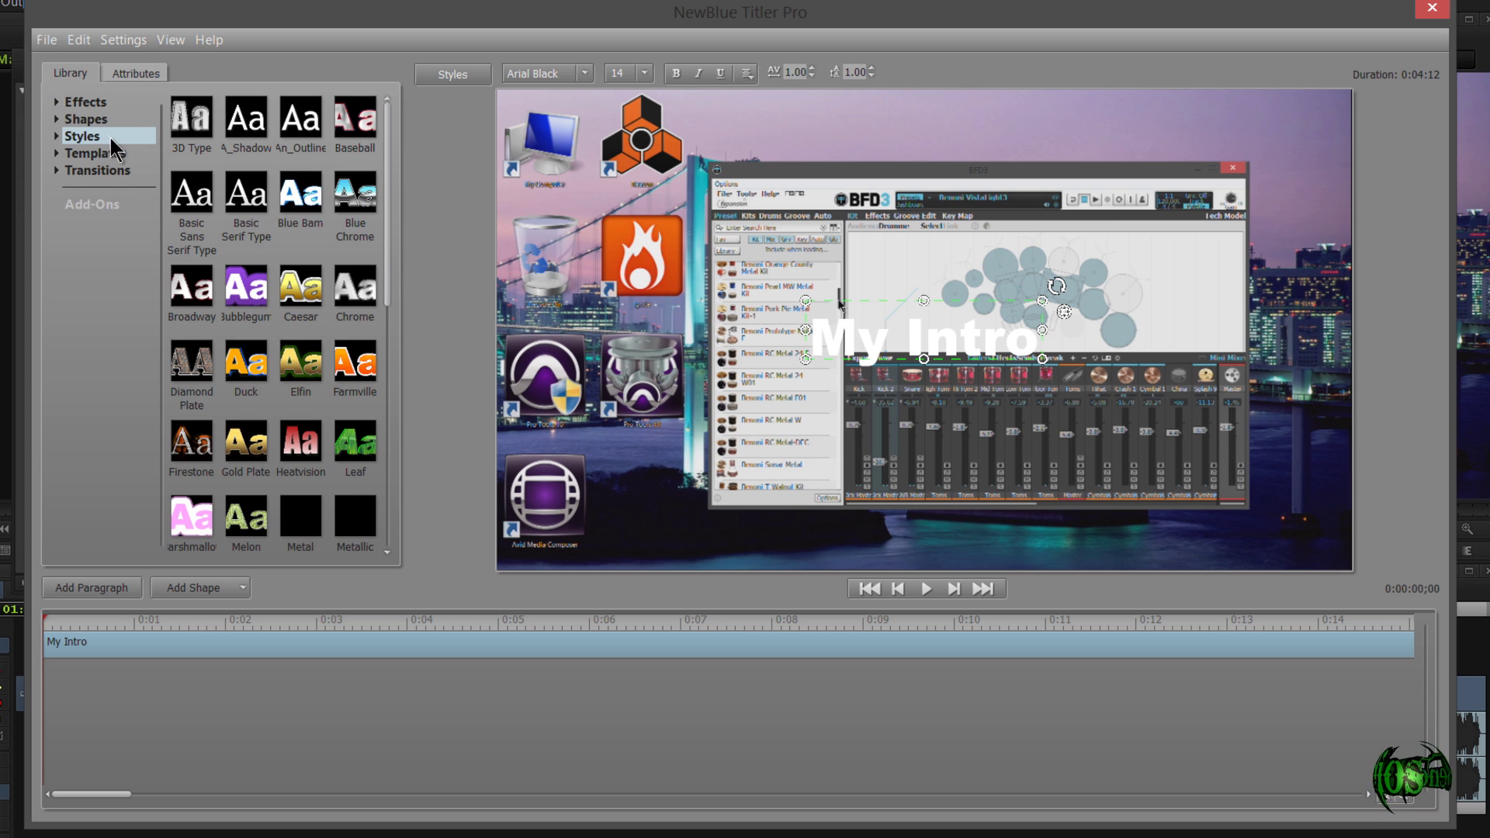
pyautogui.click(347, 124)
# Shorten the "My Intro" paragraph from its end to about 9 seconds on the title timeline.
pyautogui.moveTo(96, 794); pyautogui.dragTo(21, 655)
pyautogui.click(1386, 797)
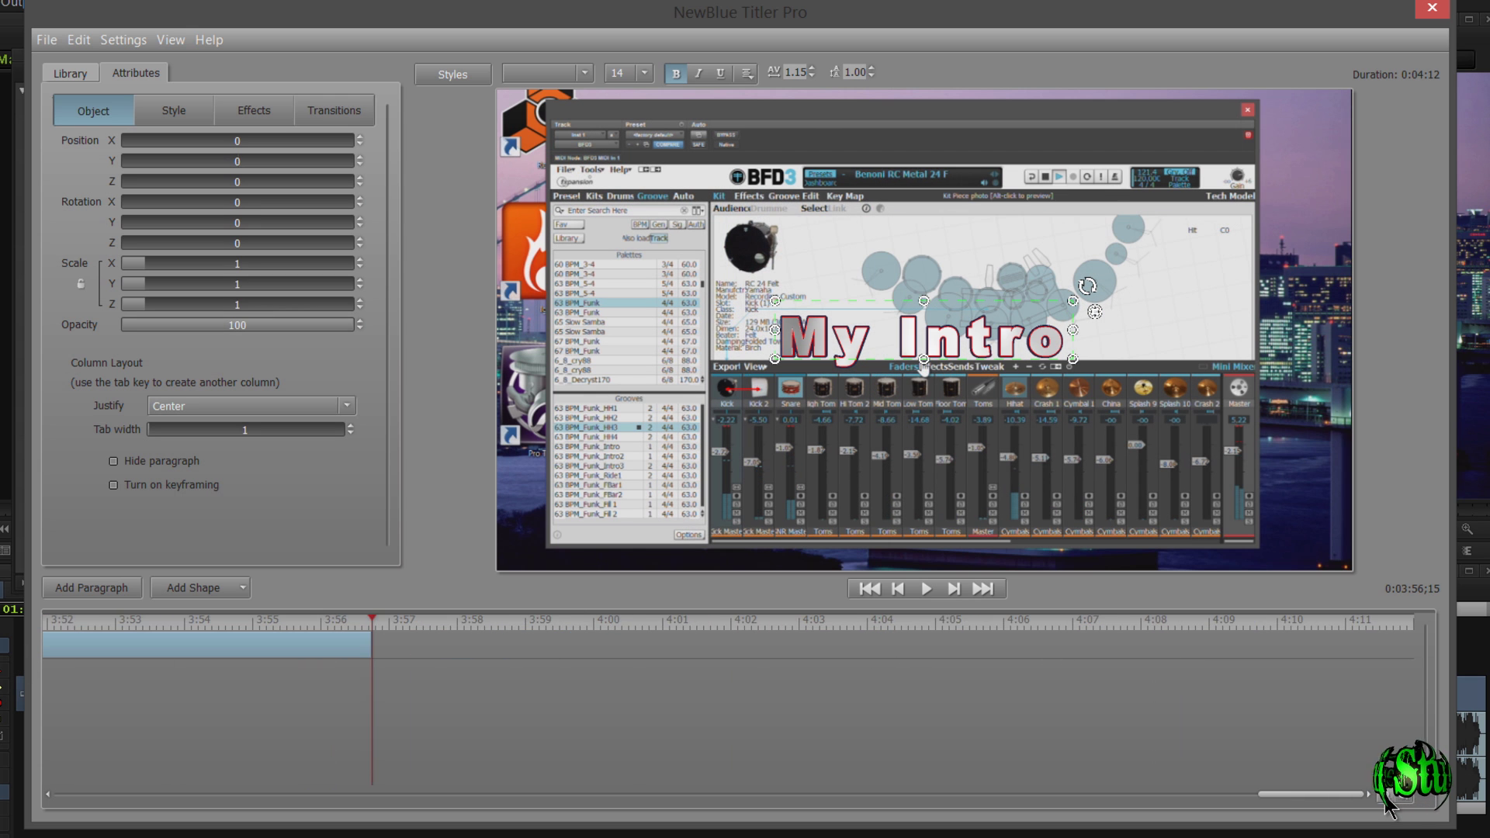
pyautogui.click(1386, 796)
pyautogui.click(1386, 797)
pyautogui.click(1386, 797)
pyautogui.click(1386, 796)
pyautogui.click(1386, 797)
pyautogui.click(1386, 797)
pyautogui.moveTo(1227, 647); pyautogui.dragTo(93, 647)
pyautogui.moveTo(965, 794); pyautogui.dragTo(494, 768)
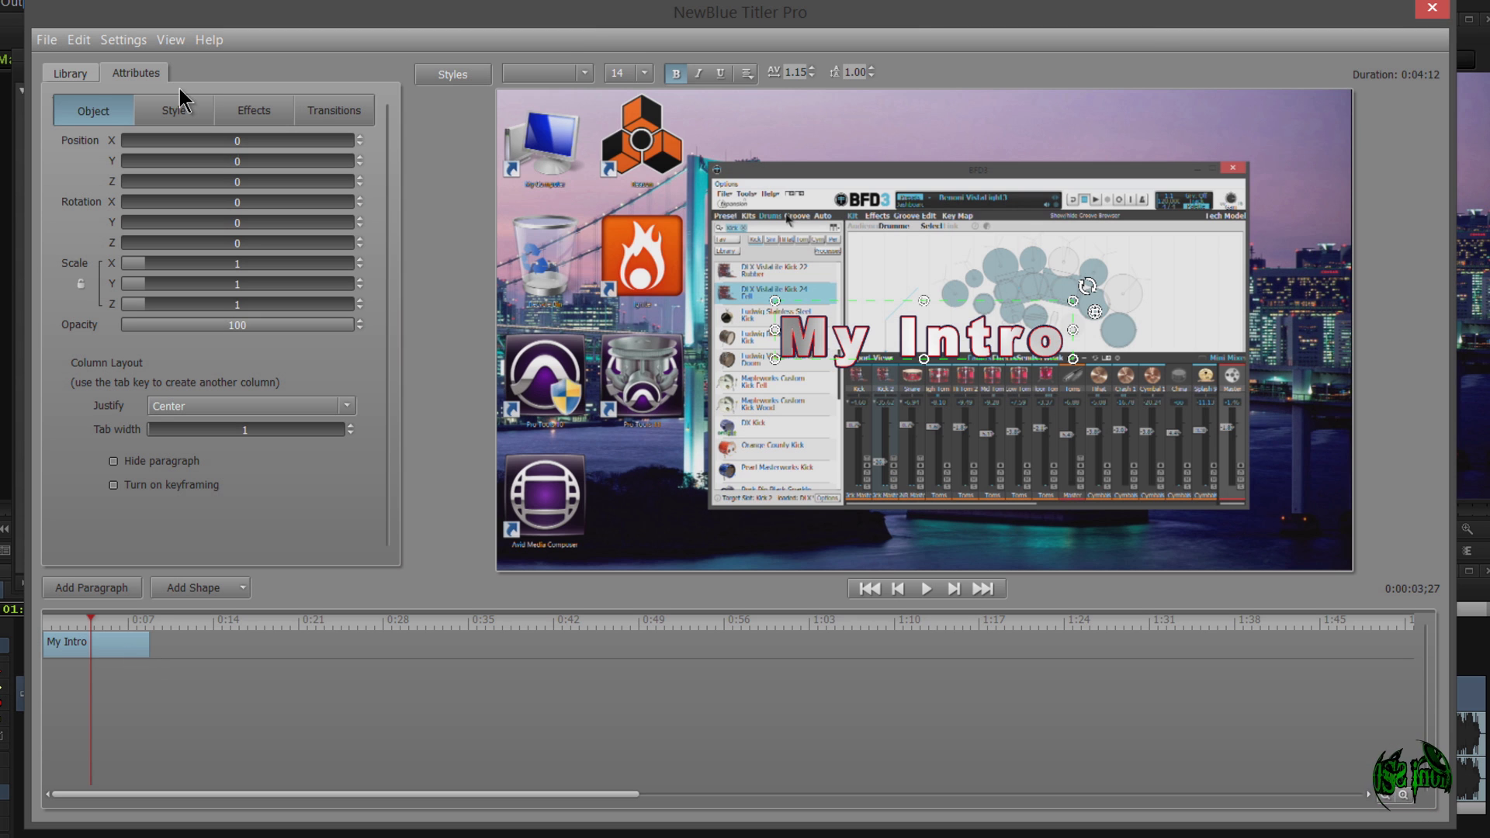
# Add the City Lights transition from the Animations collection to the start of the "My Intro" title.
pyautogui.click(69, 73)
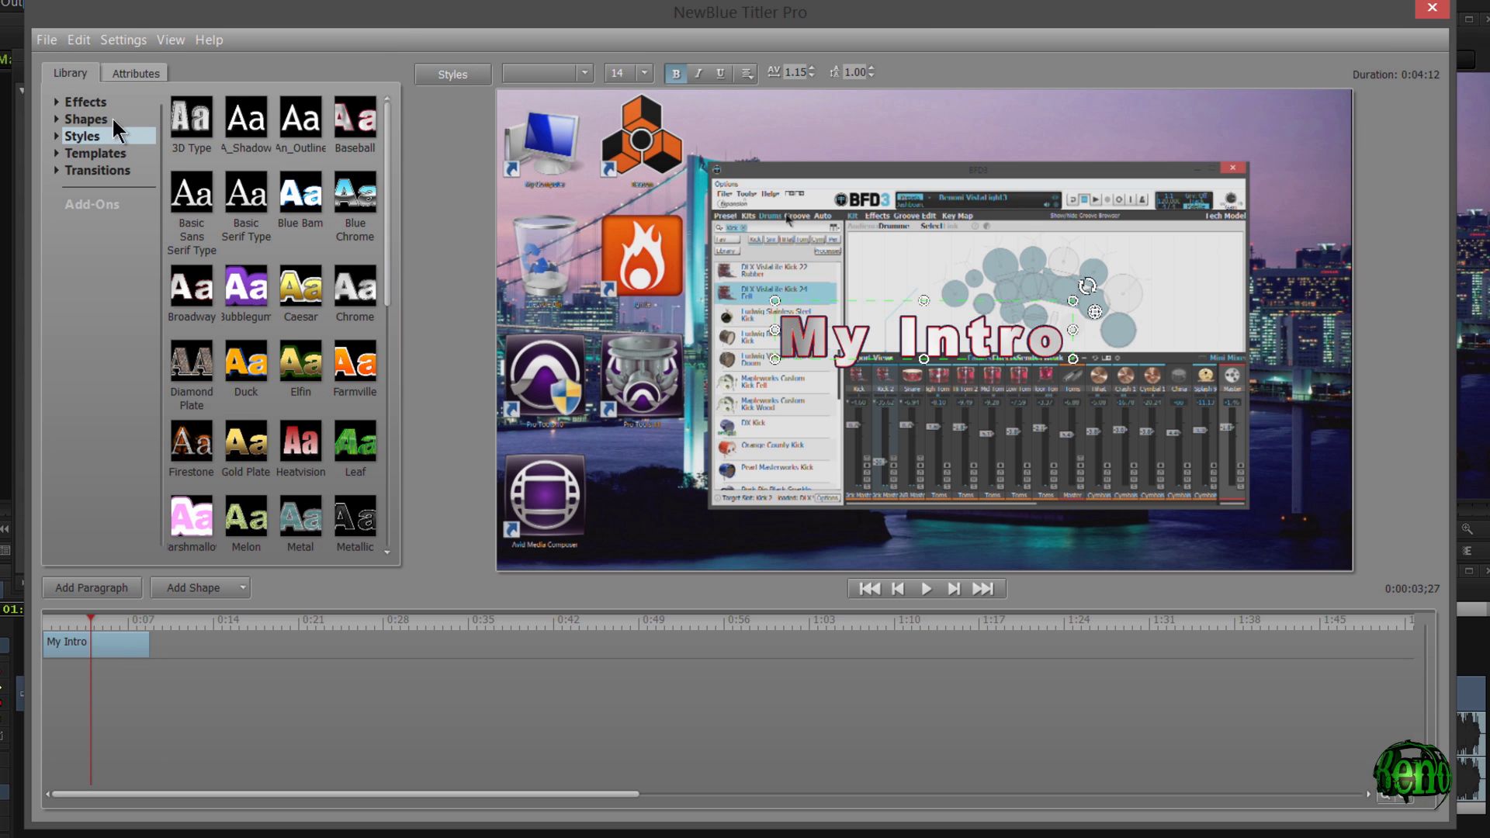
pyautogui.click(90, 162)
pyautogui.doubleClick(190, 118)
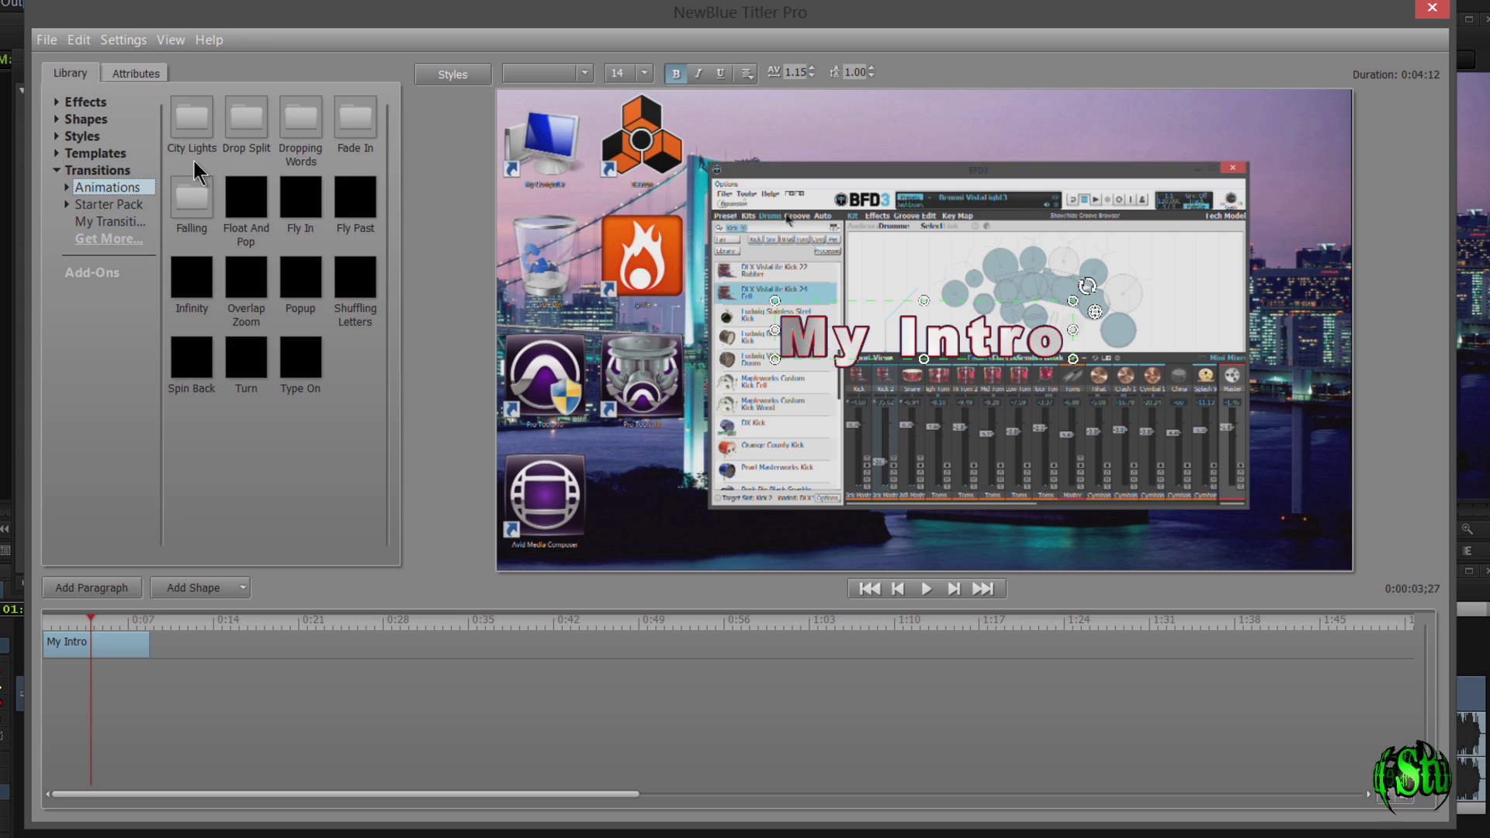
pyautogui.doubleClick(195, 129)
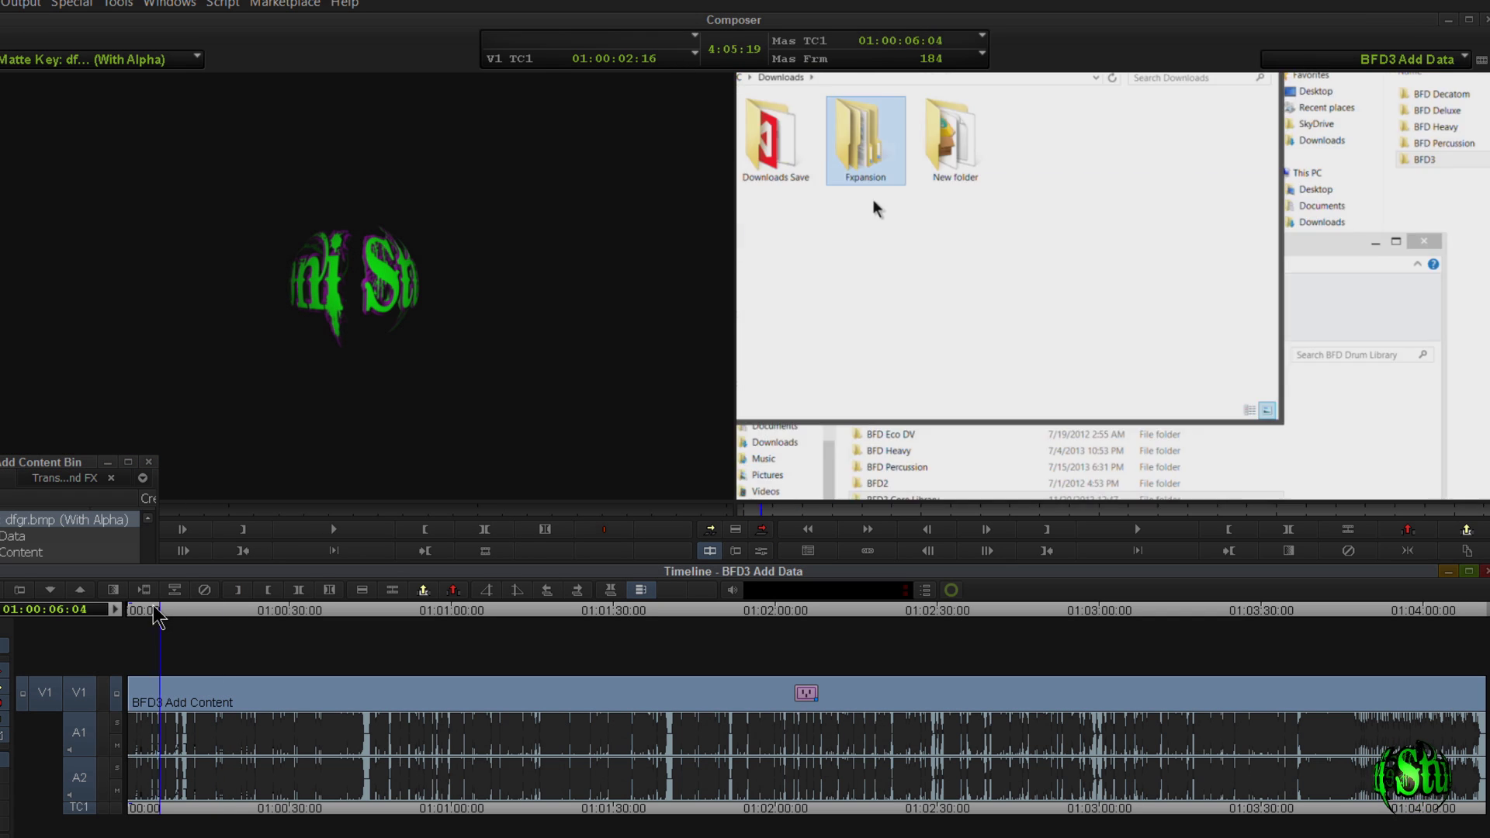
# Scrub the sequence past the intro to 01:00:40:07 and relaunch the Titler Pro interface from the effect settings.
pyautogui.click(136, 613)
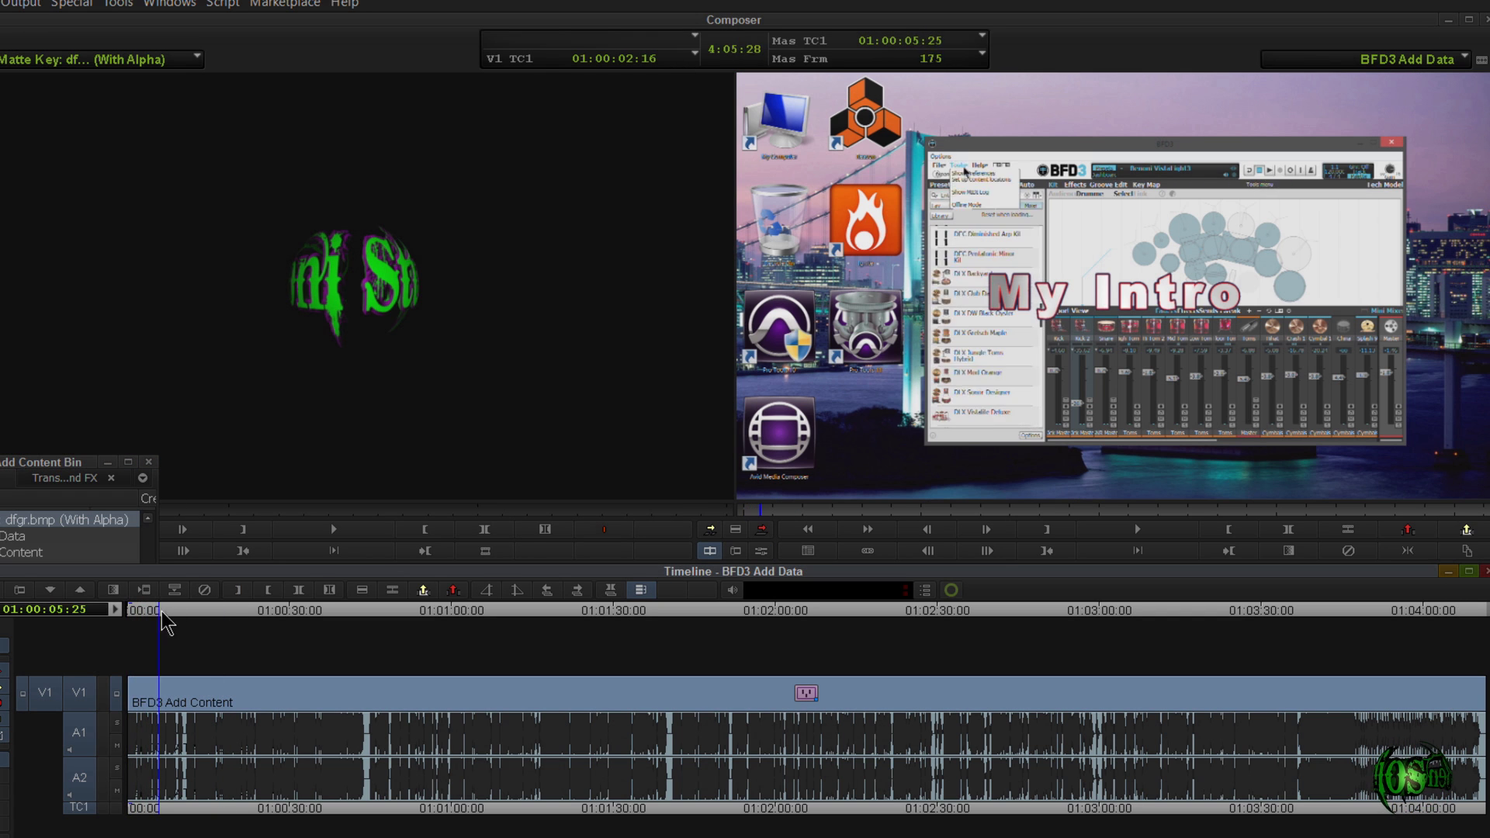
pyautogui.moveTo(139, 621); pyautogui.dragTo(344, 621)
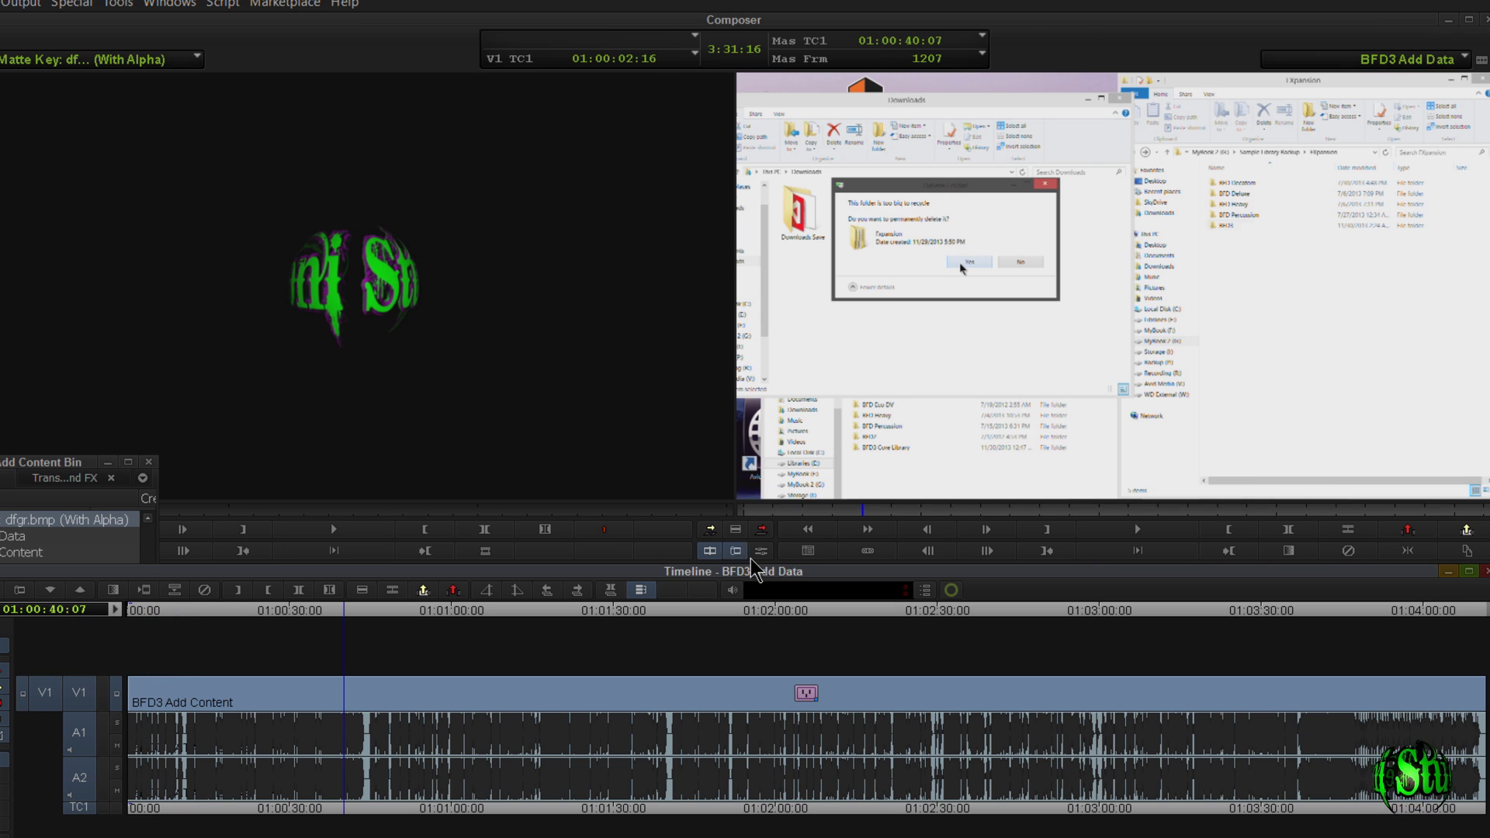
pyautogui.click(760, 551)
pyautogui.click(67, 120)
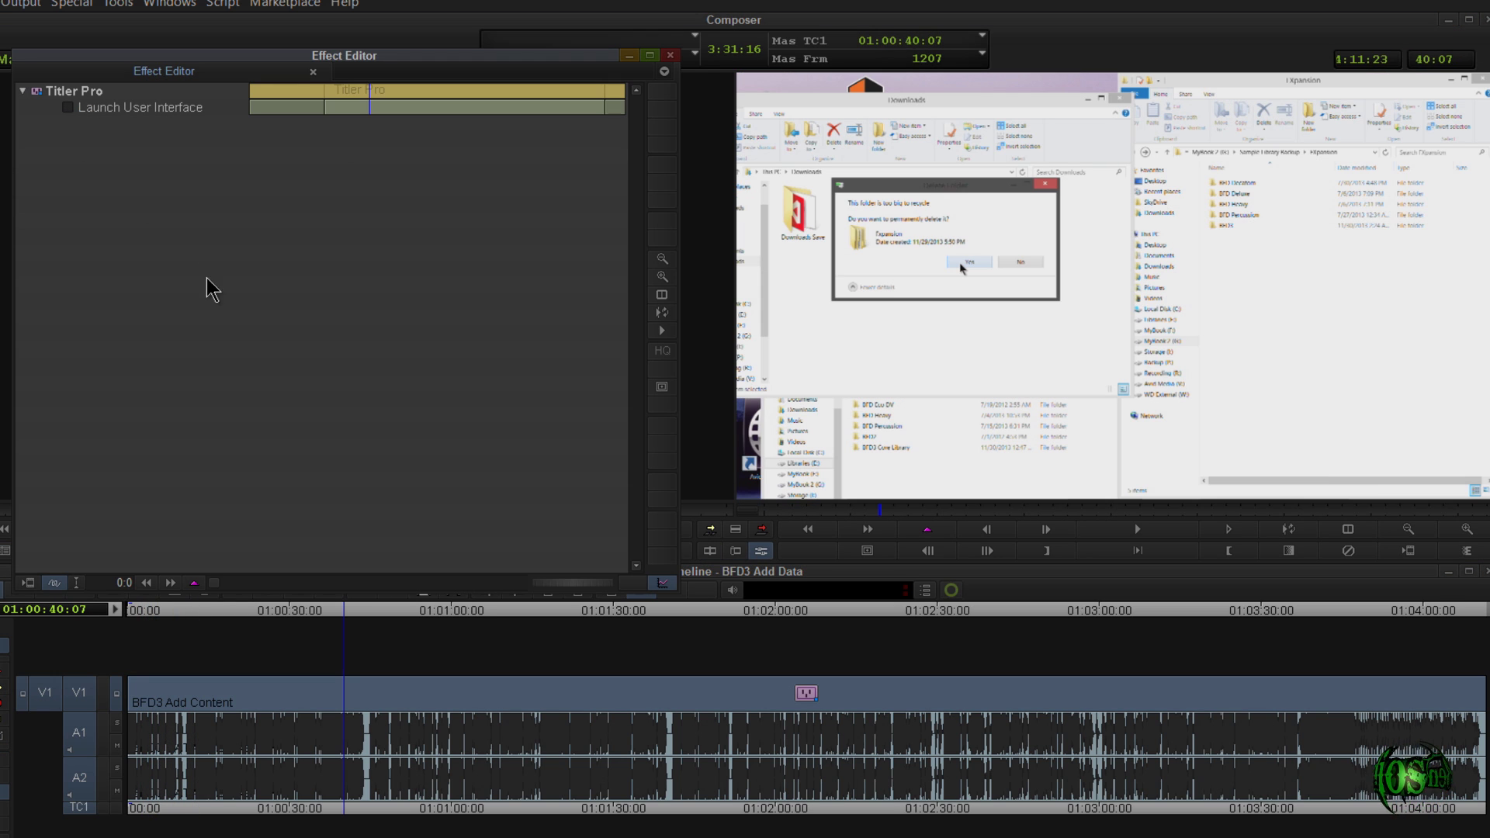
# Add a second text paragraph at about 1:40 on the title timeline and close the titler.
pyautogui.moveTo(116, 793); pyautogui.dragTo(598, 773)
pyautogui.moveTo(631, 621); pyautogui.dragTo(650, 621)
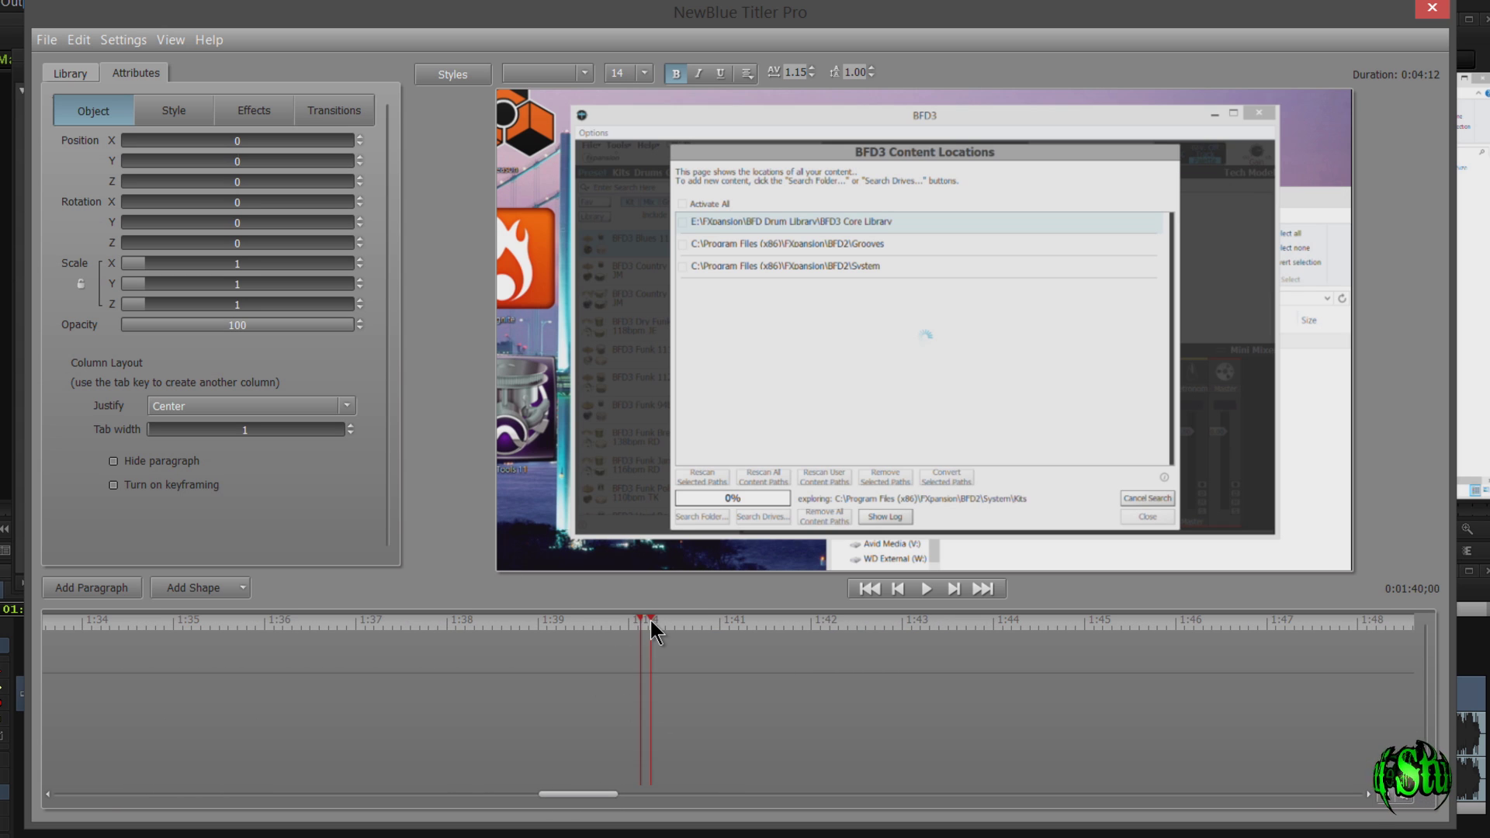
pyautogui.click(90, 594)
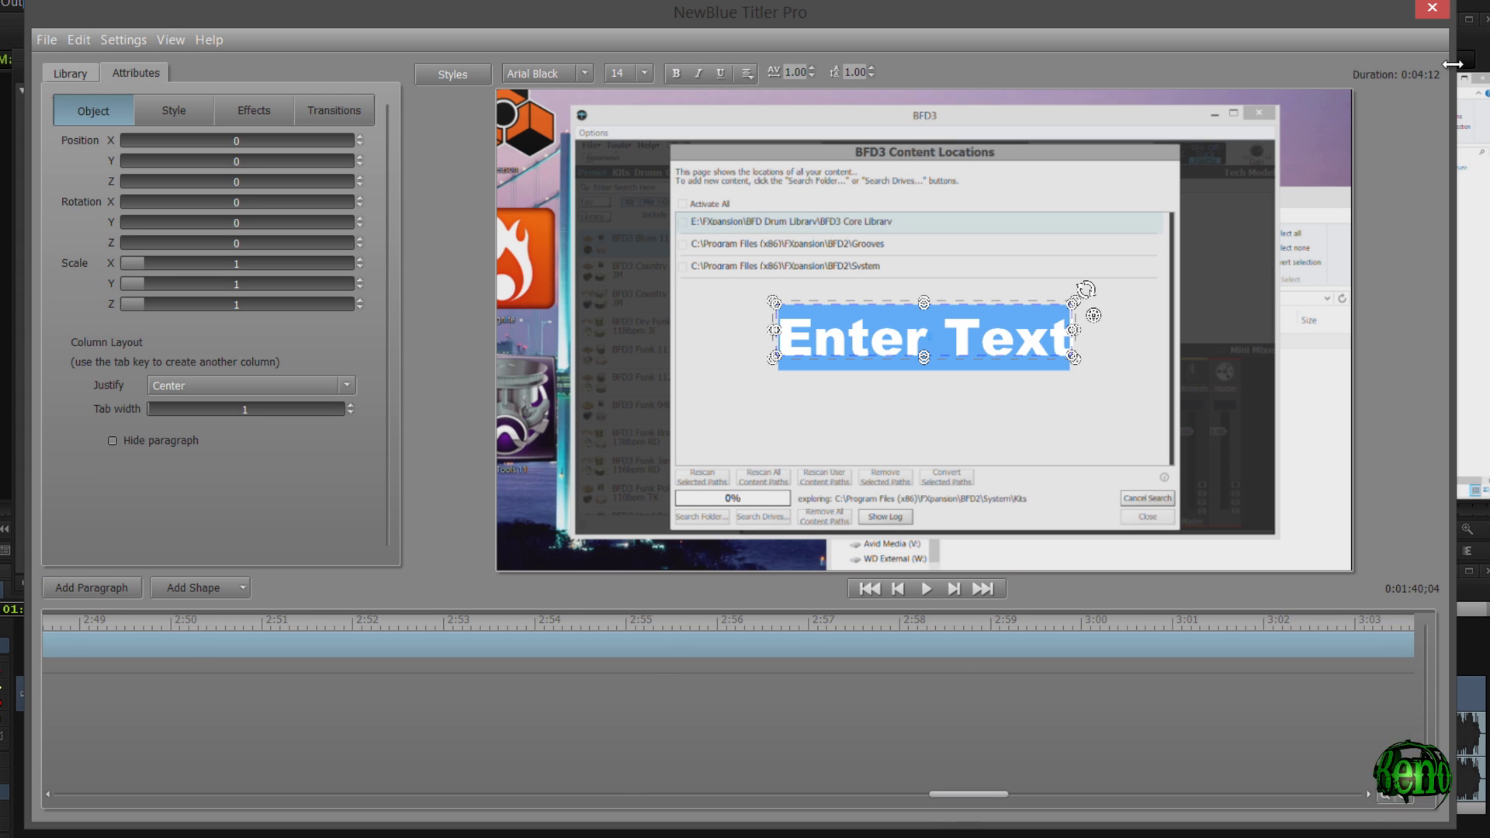
pyautogui.click(1432, 10)
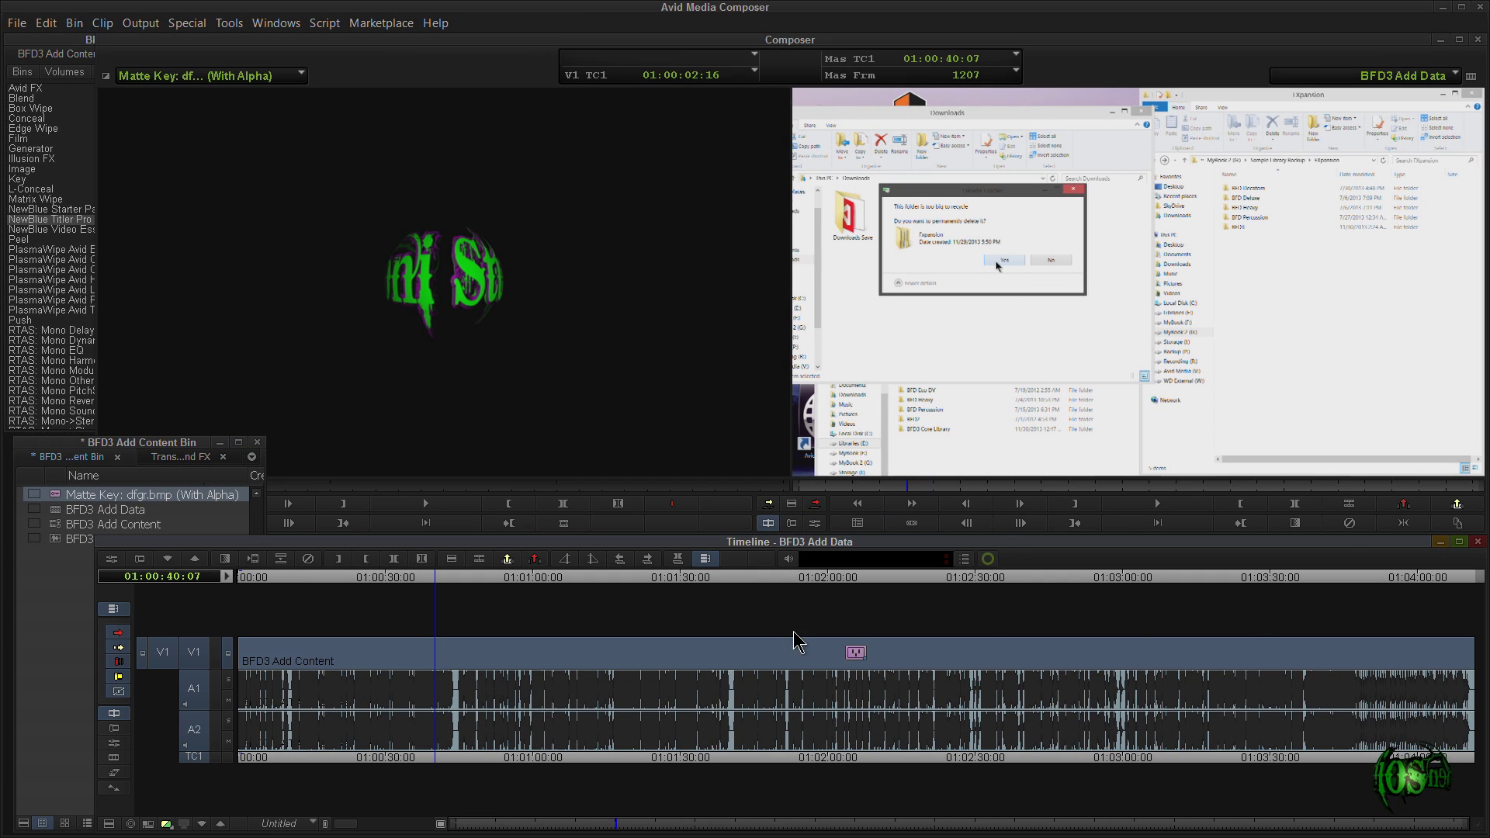
# Remove the Titler Pro effect from the V1 clip, add a new video track and enable monitoring of V2.
pyautogui.click(1350, 523)
pyautogui.rightClick(396, 620)
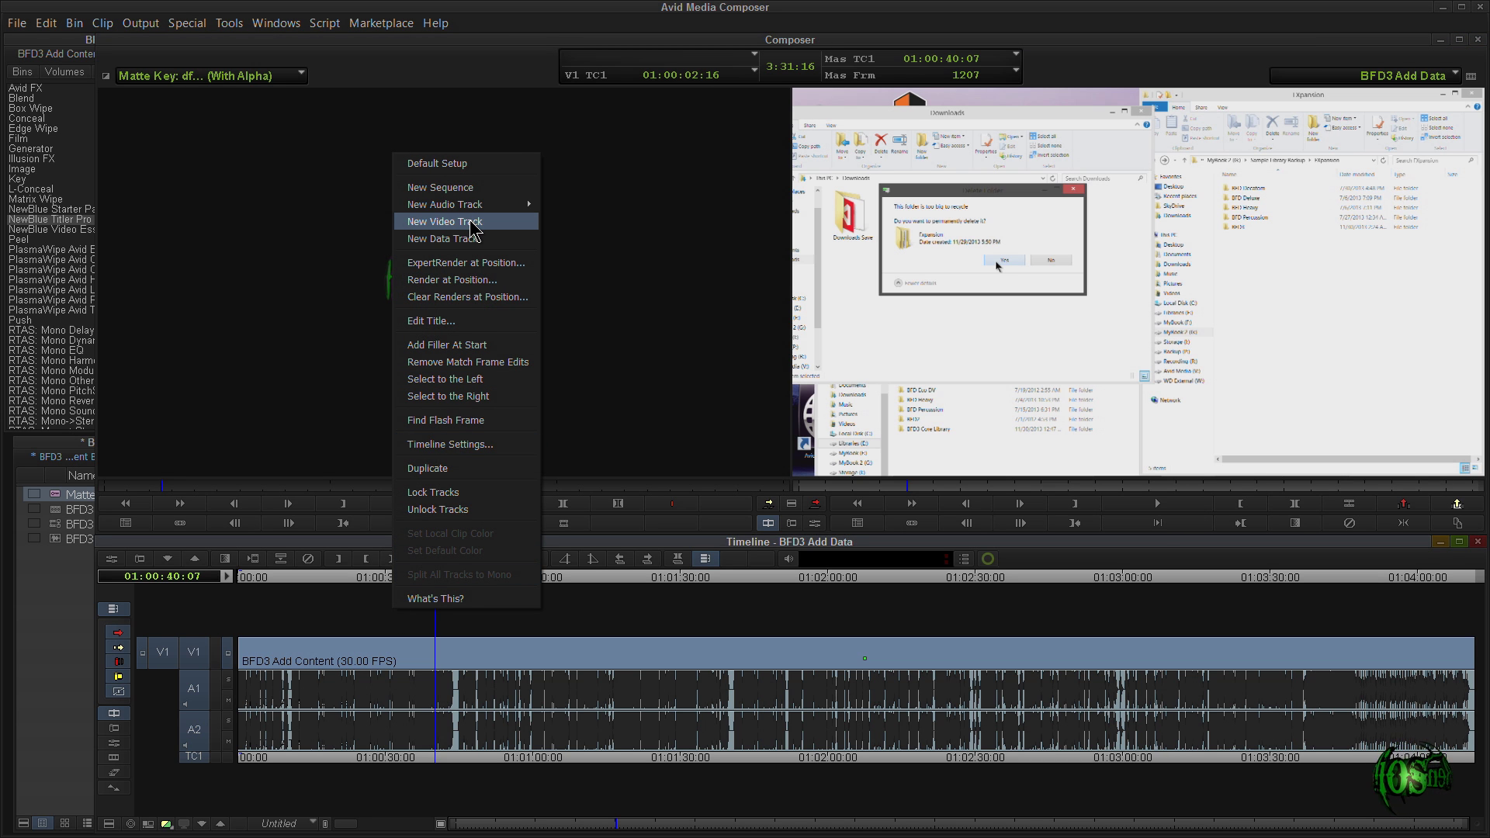
pyautogui.click(470, 226)
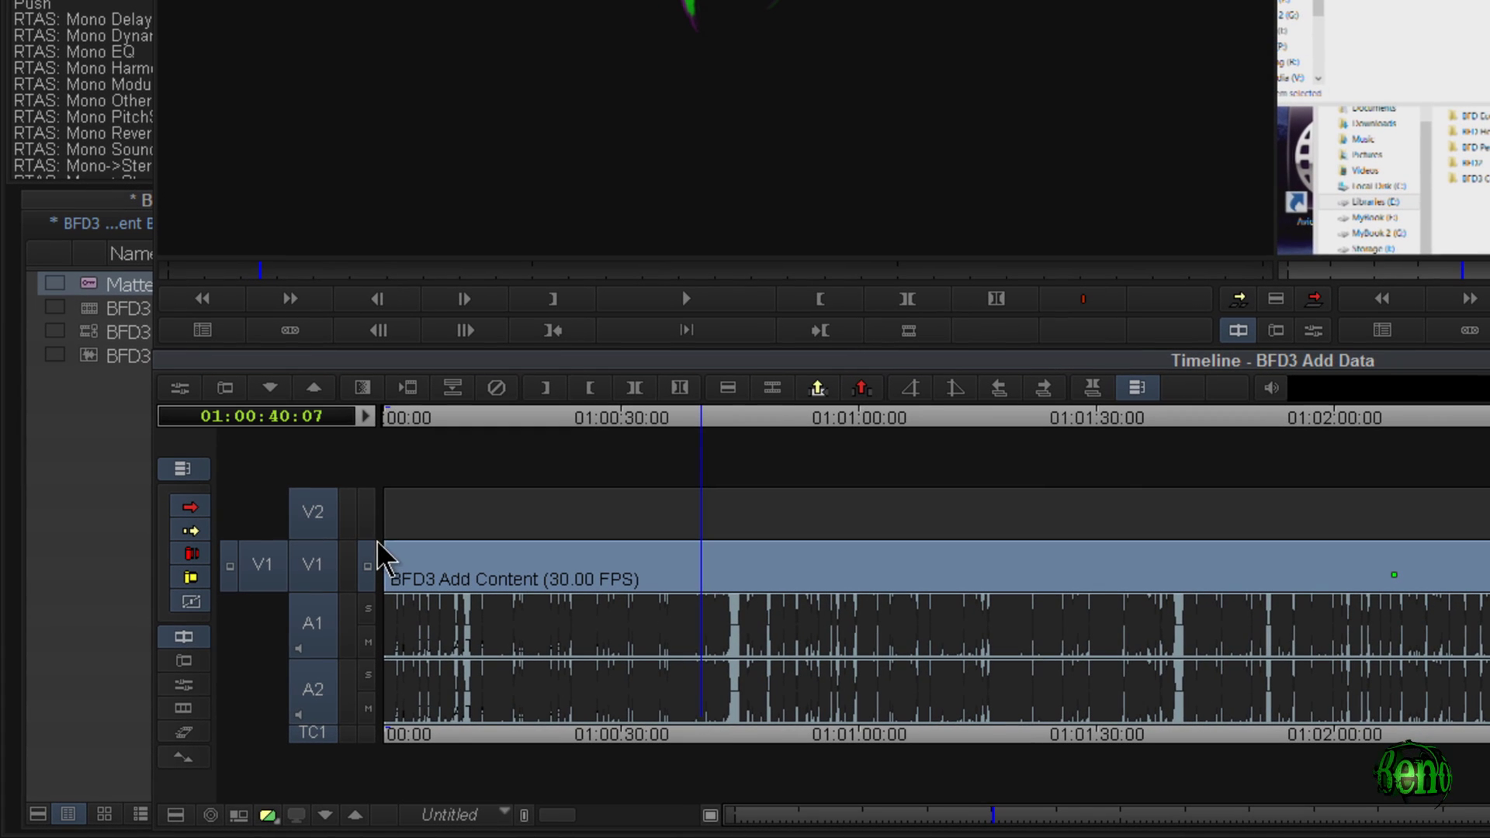
pyautogui.click(366, 515)
# Return to the beginning of the sequence and make V2 the only active video or audio track, with source V1 patched to it.
pyautogui.moveTo(698, 426); pyautogui.dragTo(622, 427)
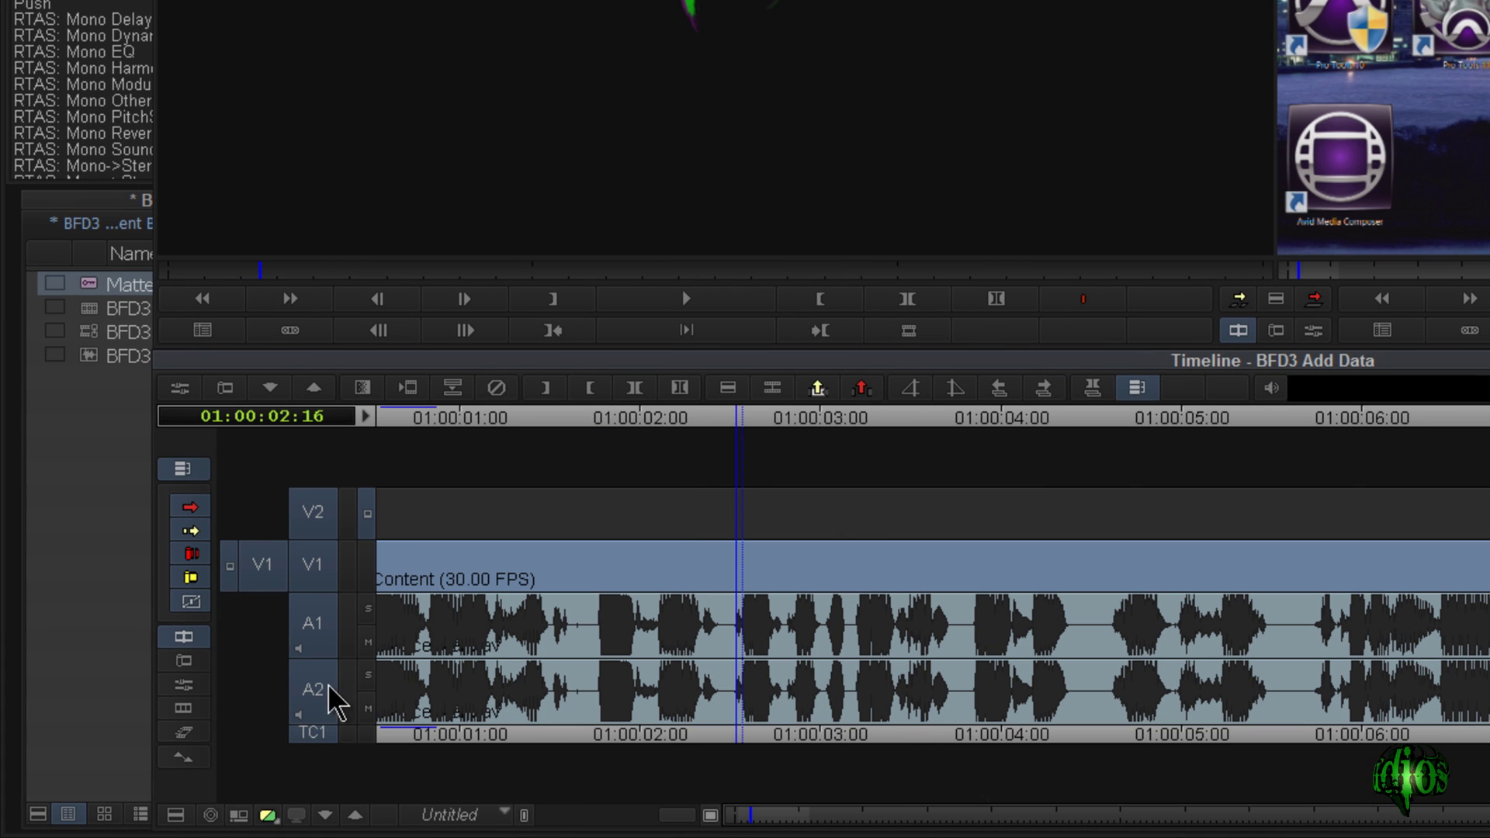
pyautogui.click(328, 685)
pyautogui.click(308, 610)
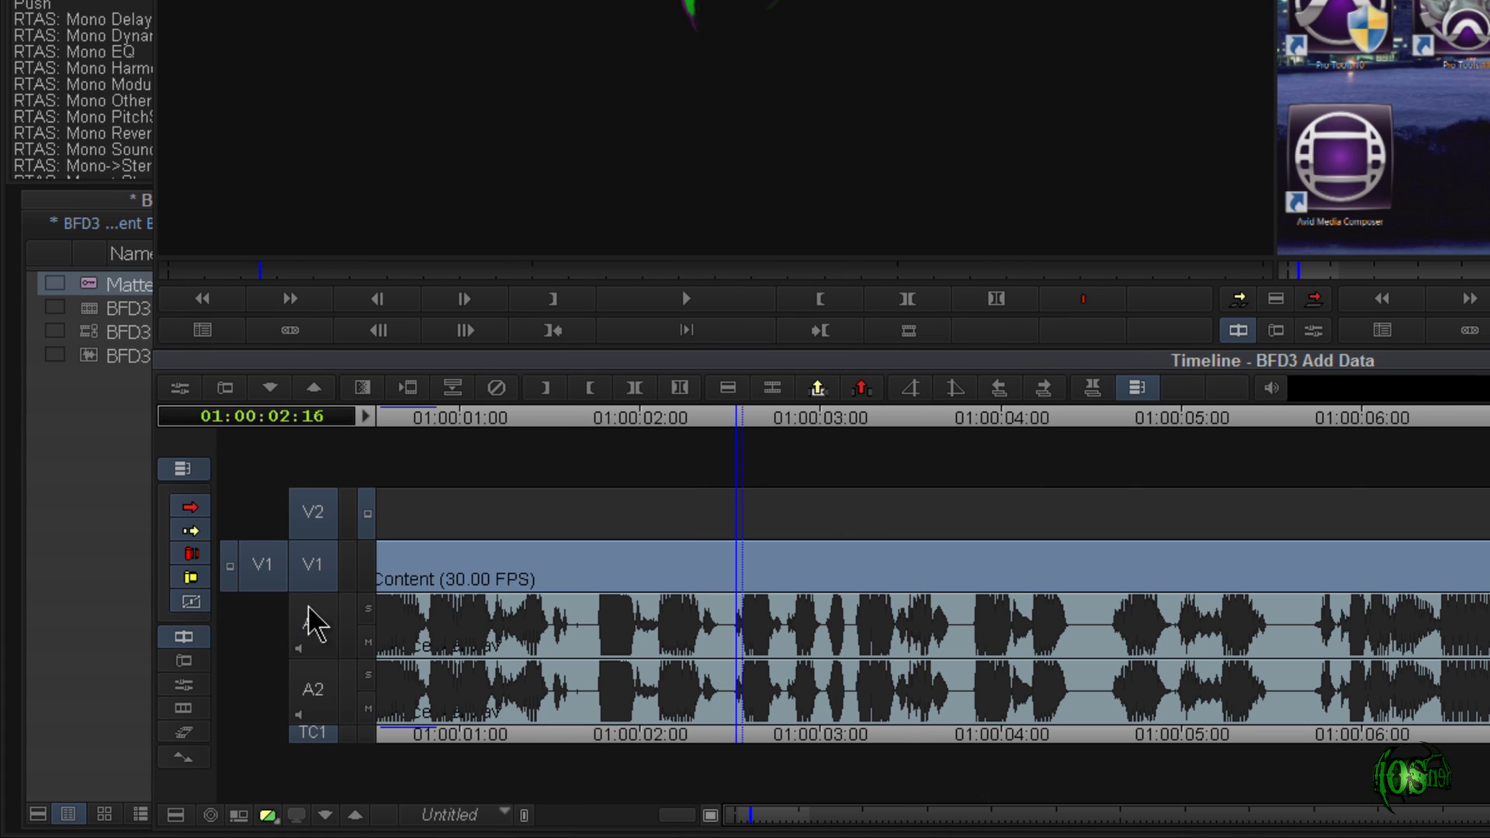
pyautogui.click(316, 584)
pyautogui.click(323, 512)
# Play through the intro to find the title's end point and add an edit on V2 at about 10.7 seconds.
pyautogui.moveTo(733, 423); pyautogui.dragTo(1125, 440)
pyautogui.moveTo(652, 588); pyautogui.dragTo(1204, 605)
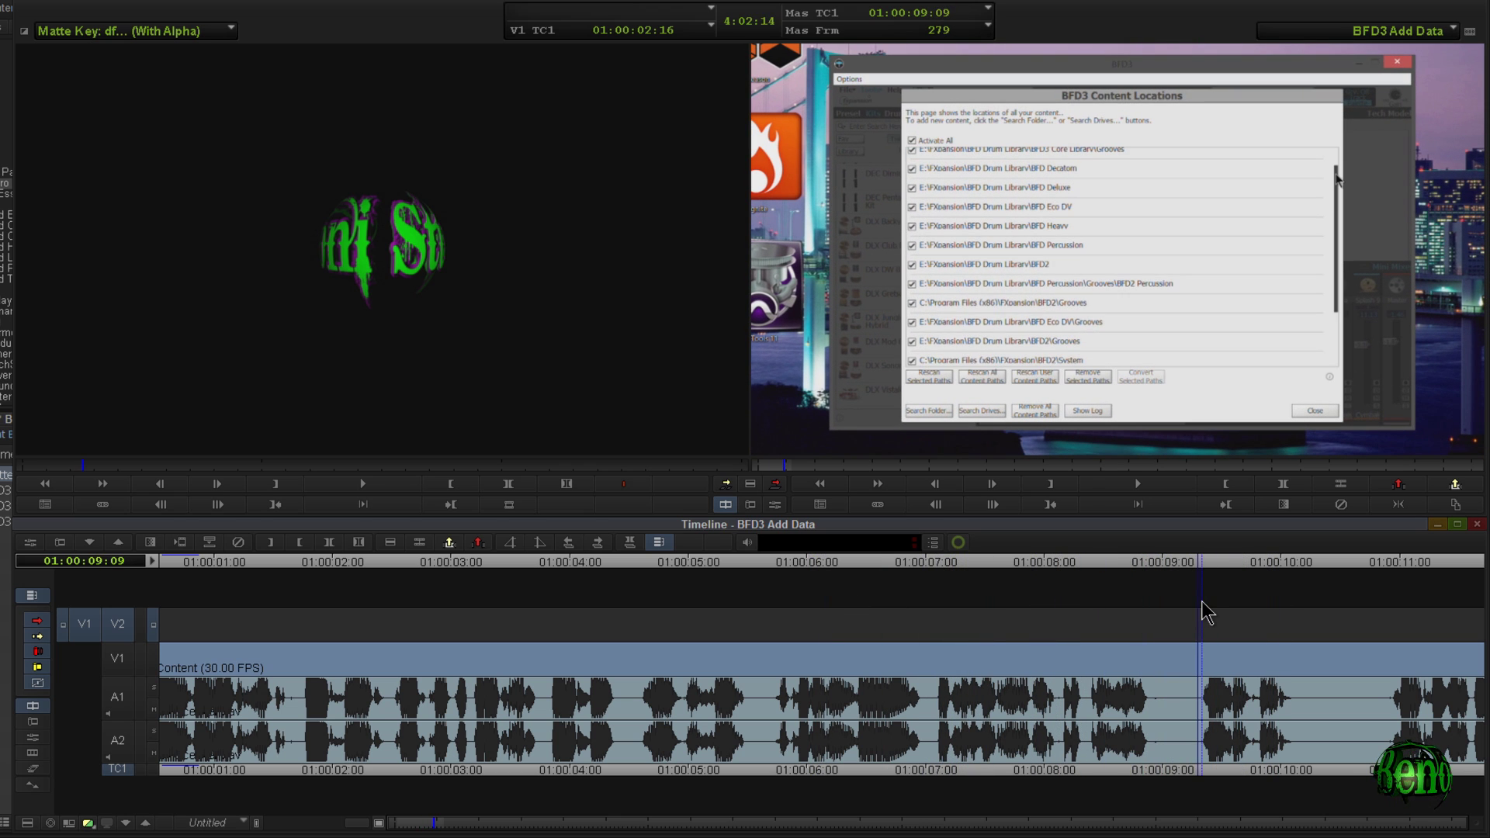
pyautogui.press('space')
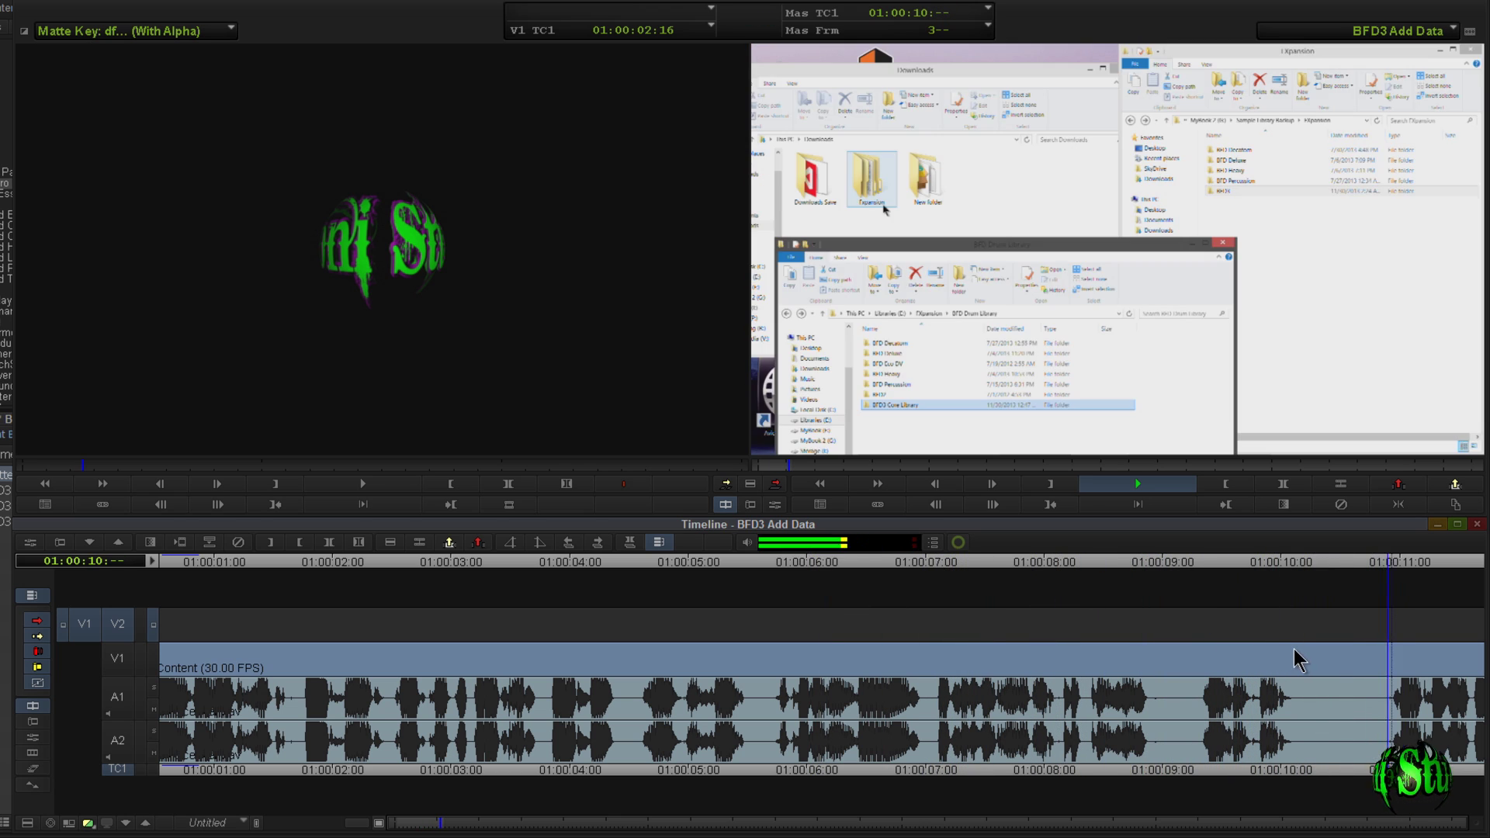
pyautogui.press('space')
pyautogui.moveTo(1384, 576)
pyautogui.mouseDown()
pyautogui.moveTo(1344, 582)
pyautogui.moveTo(1367, 578)
pyautogui.mouseUp()
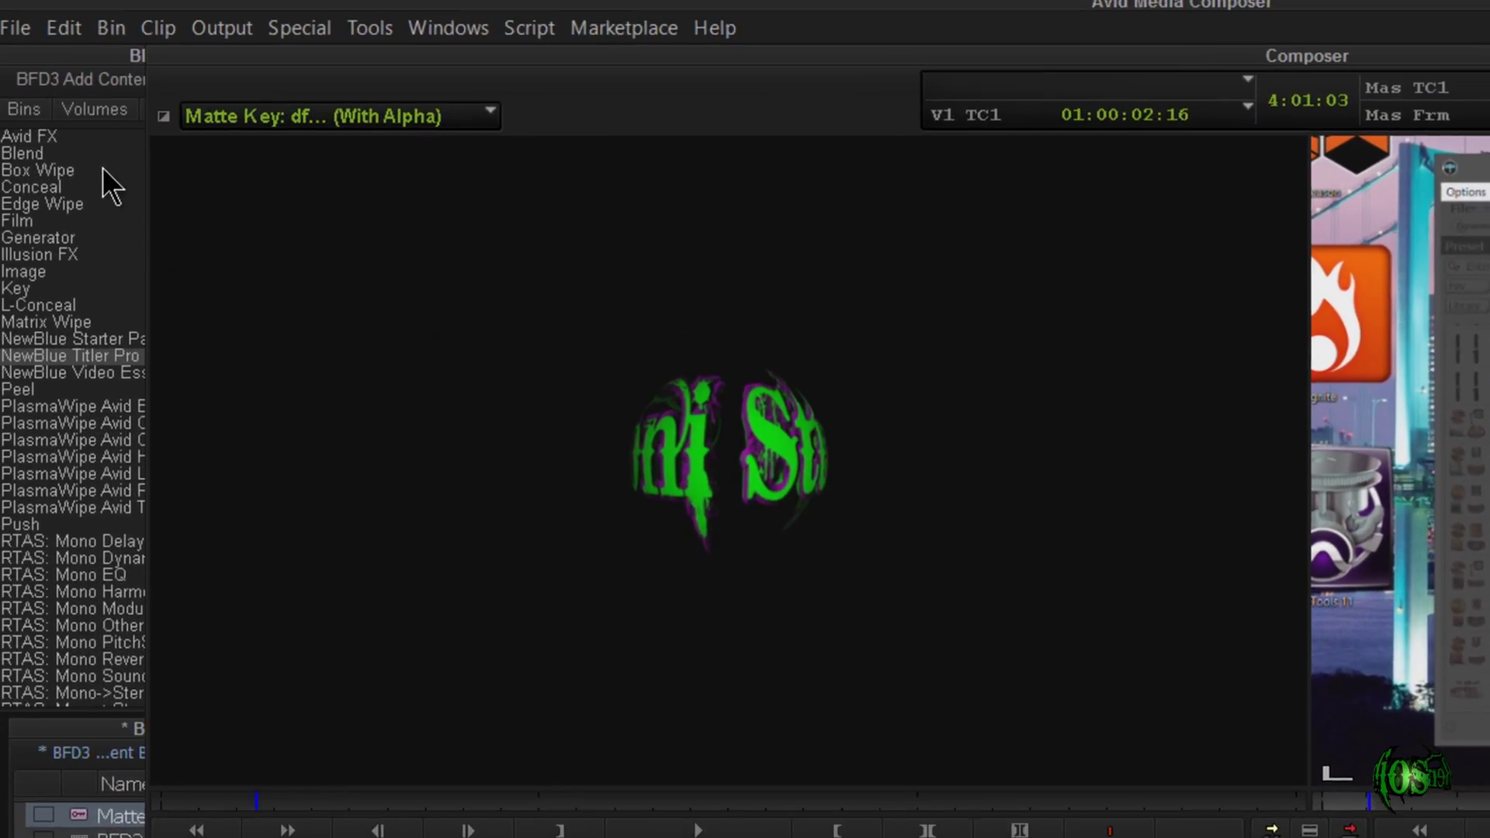
# Apply the Titler Pro effect to the first V2 segment and launch its interface.
pyautogui.click(73, 93)
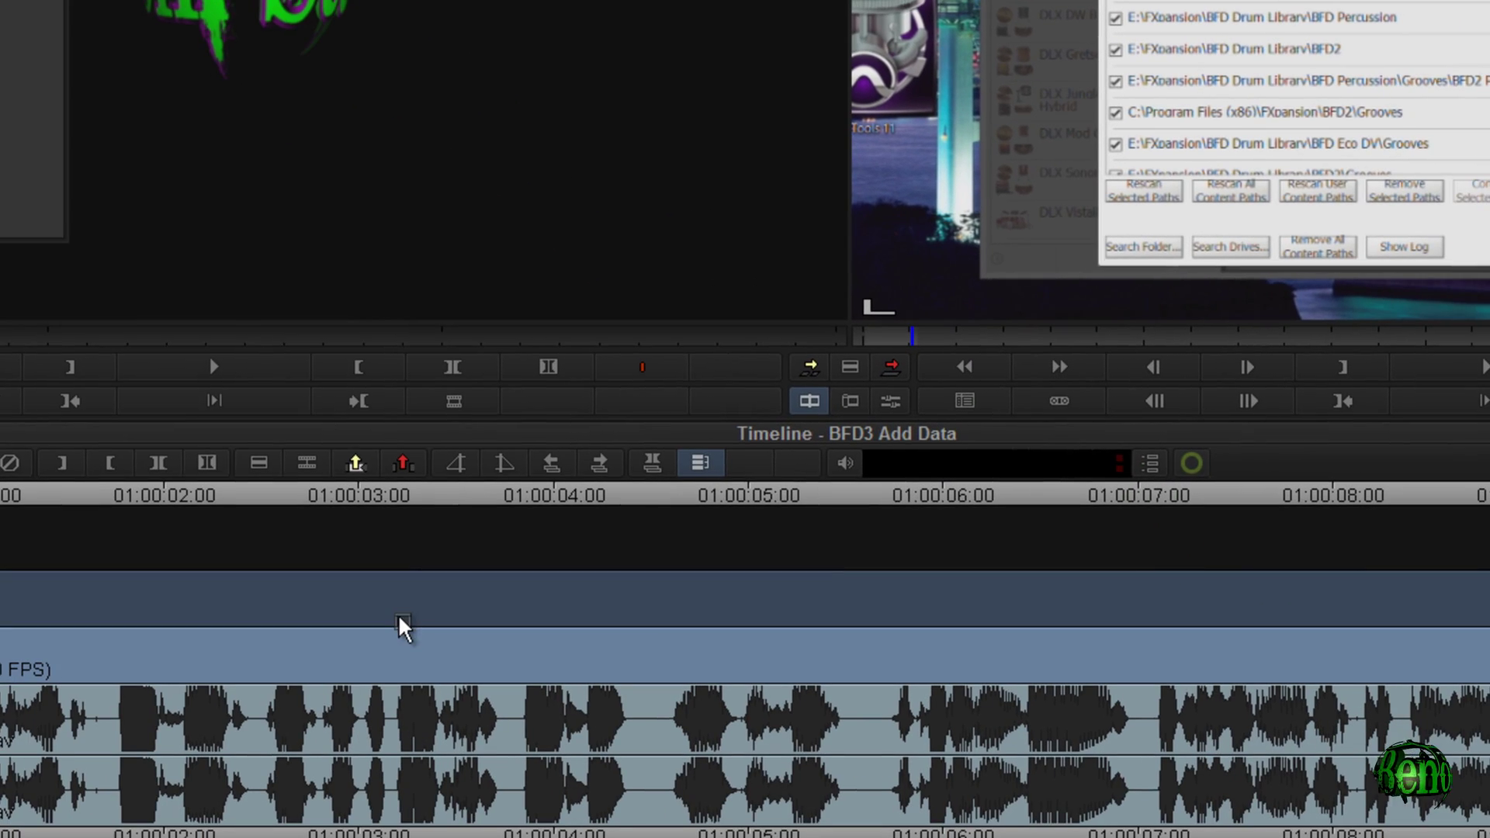
pyautogui.moveTo(412, 615); pyautogui.dragTo(413, 614)
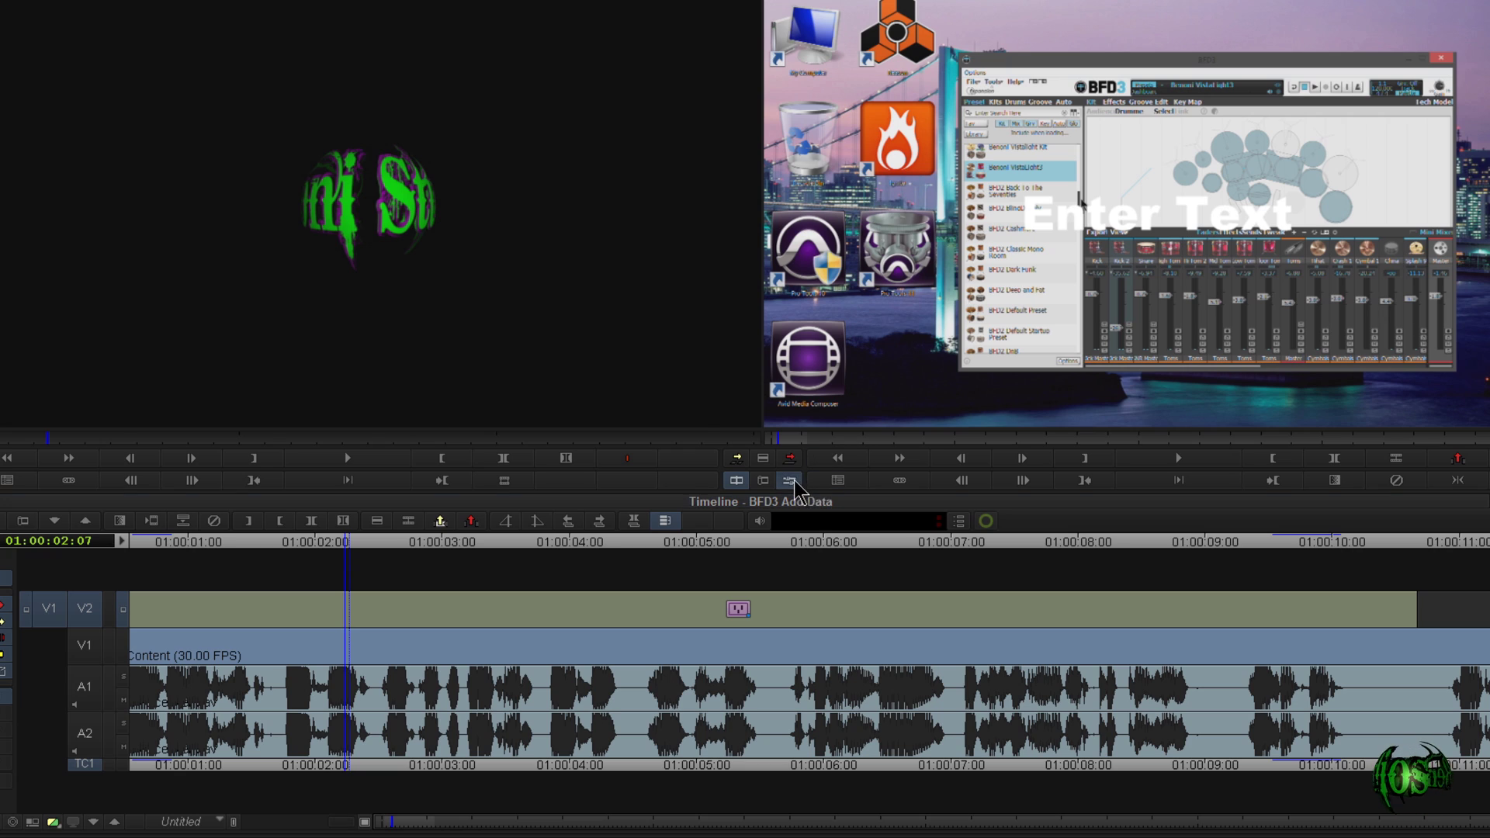
pyautogui.click(792, 480)
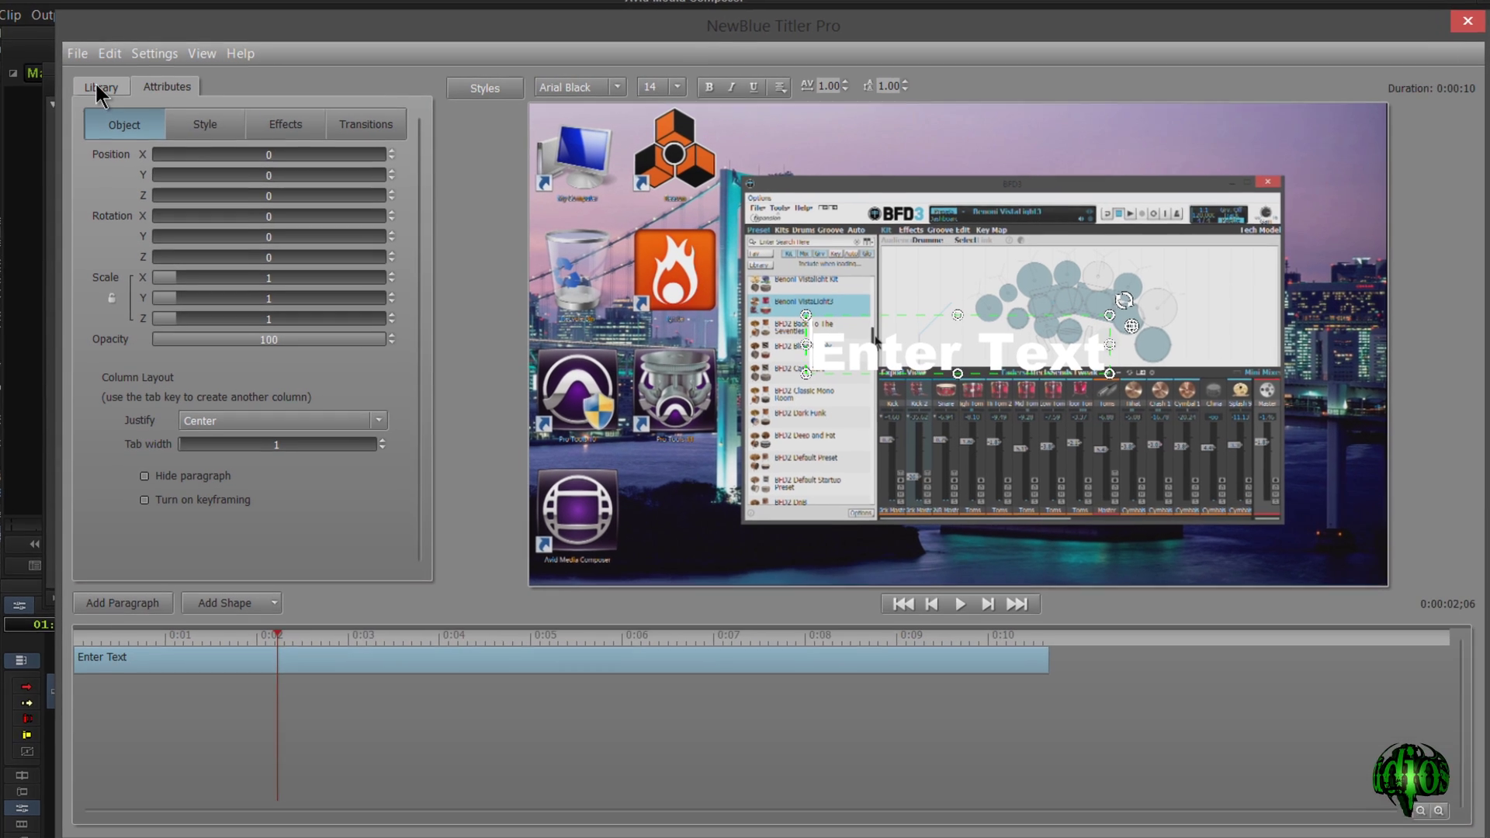
# Examine the library's styles, shapes, effects, templates and transitions available for the title.
pyautogui.click(97, 85)
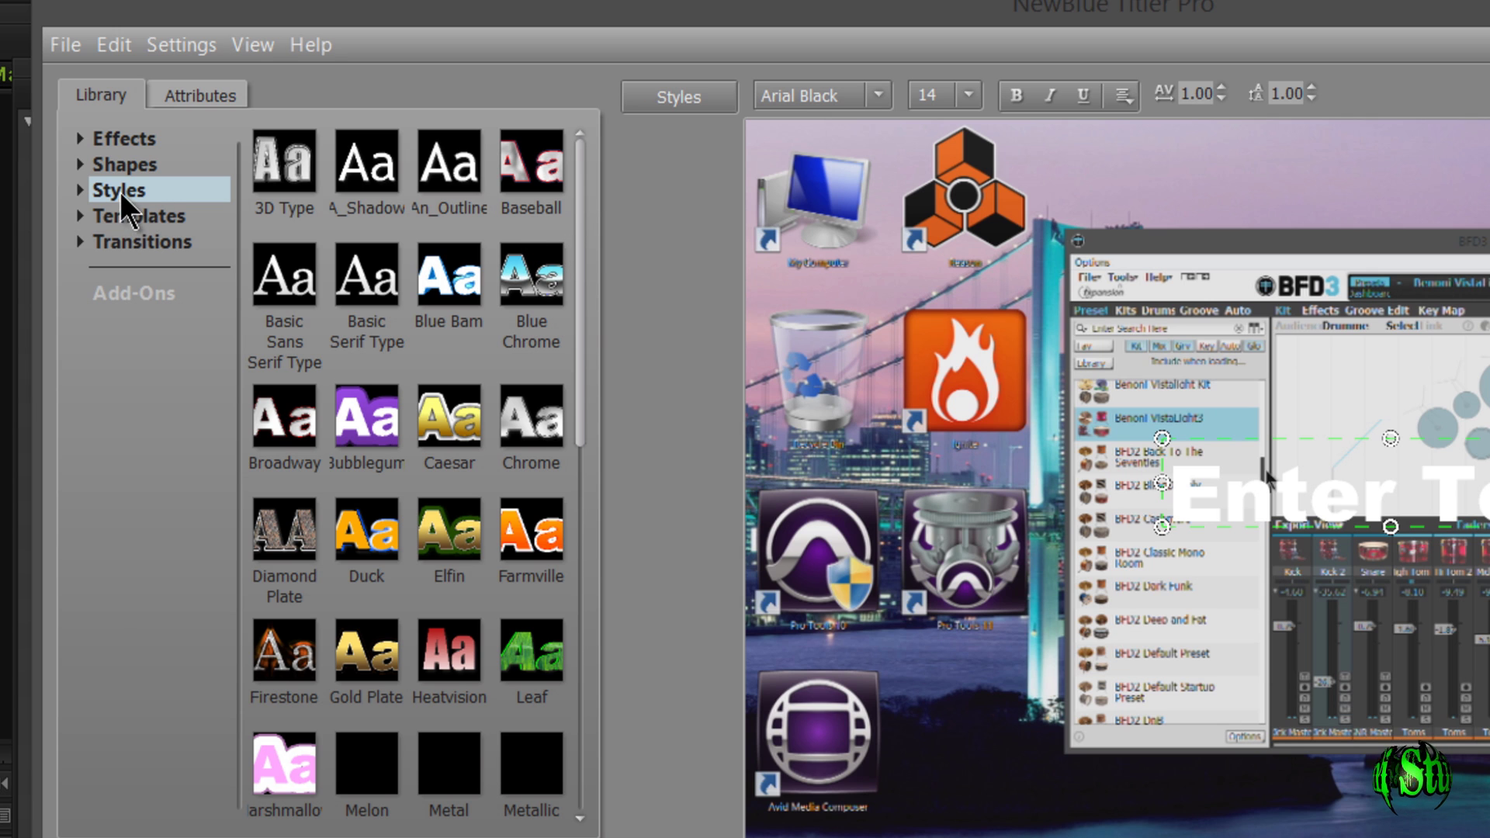
pyautogui.click(125, 164)
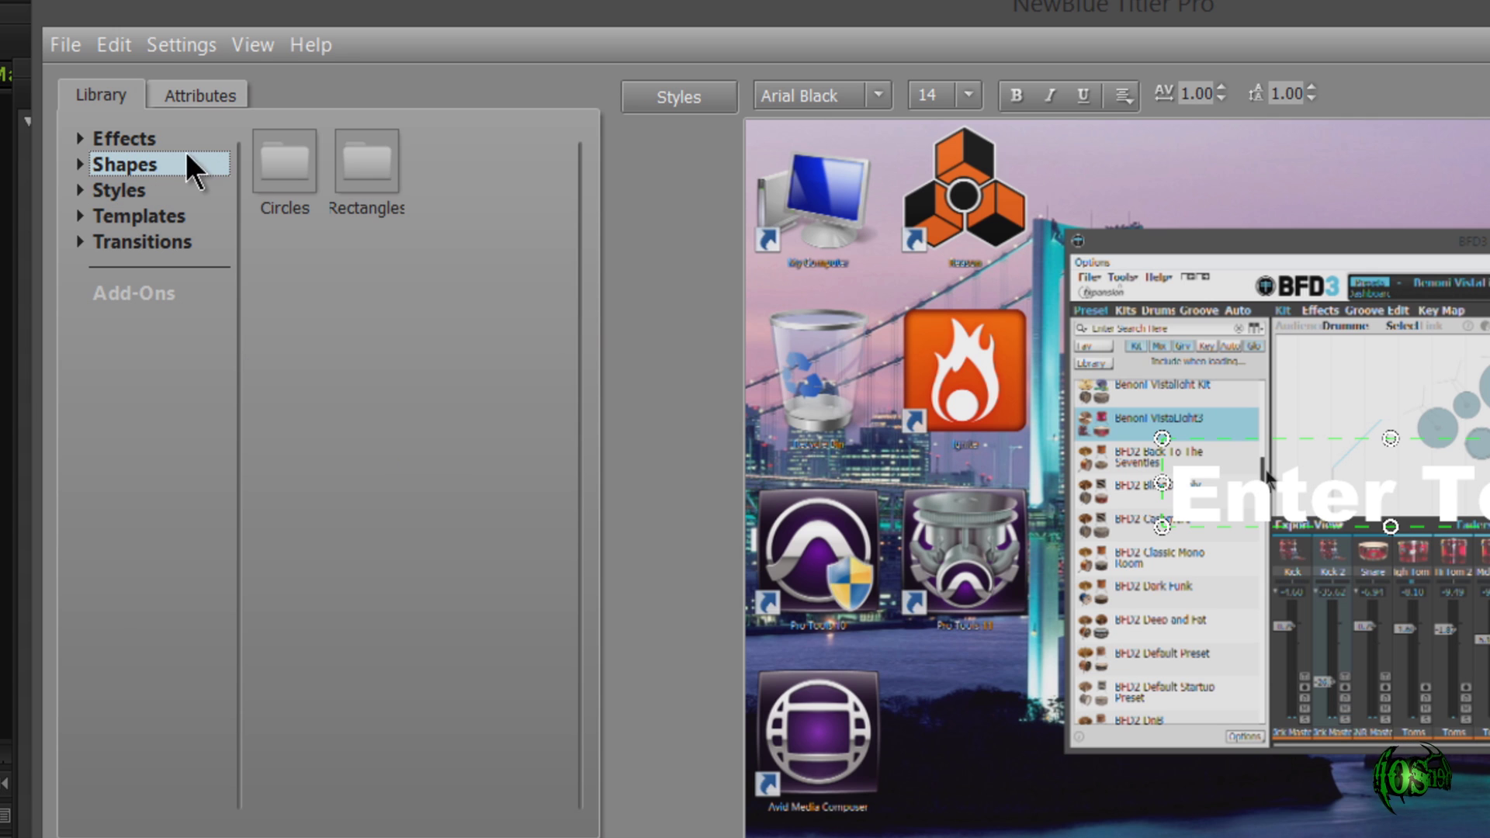
pyautogui.click(138, 139)
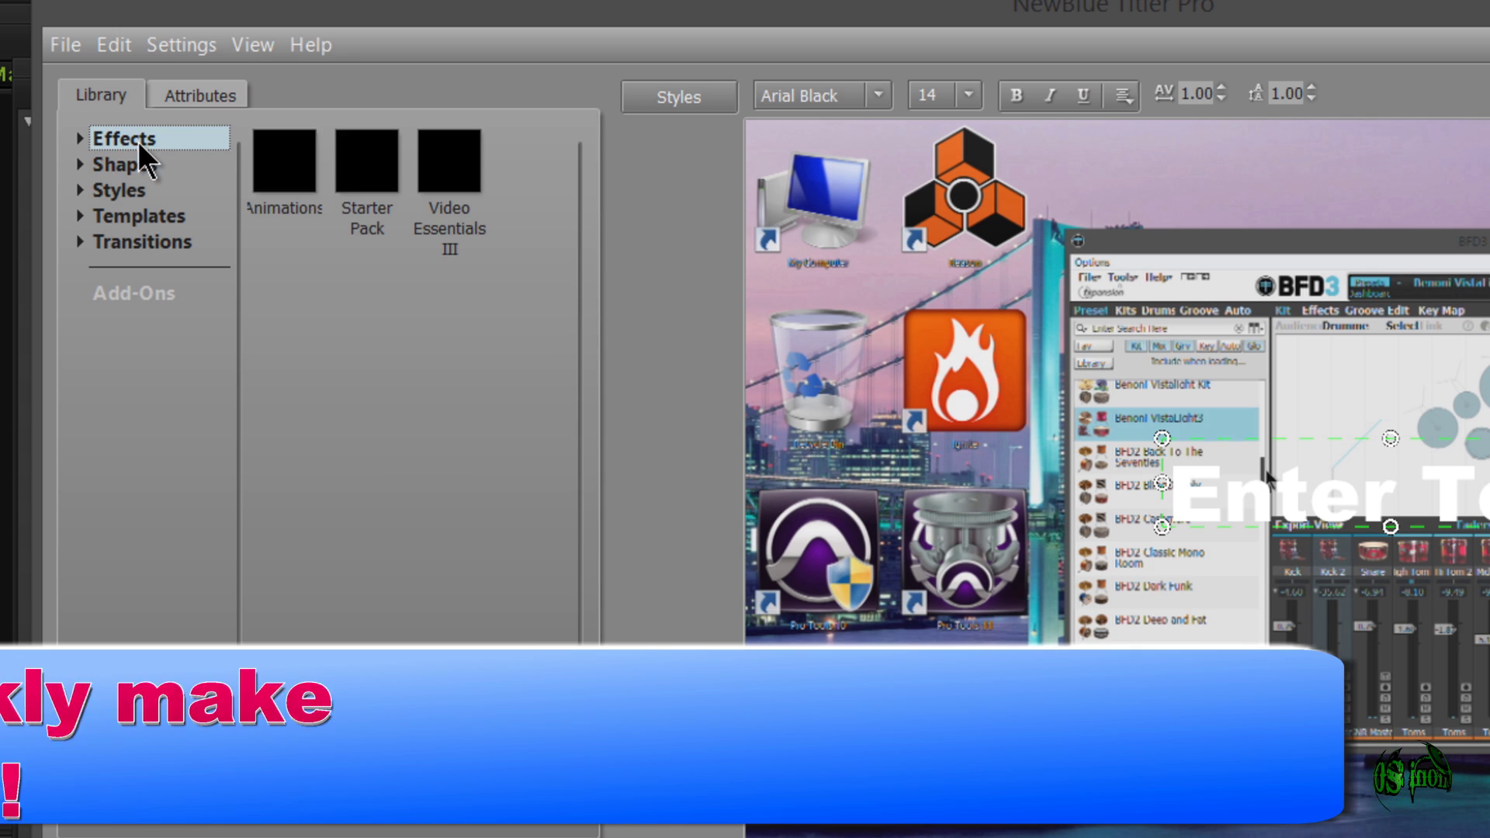
pyautogui.click(129, 216)
pyautogui.click(126, 241)
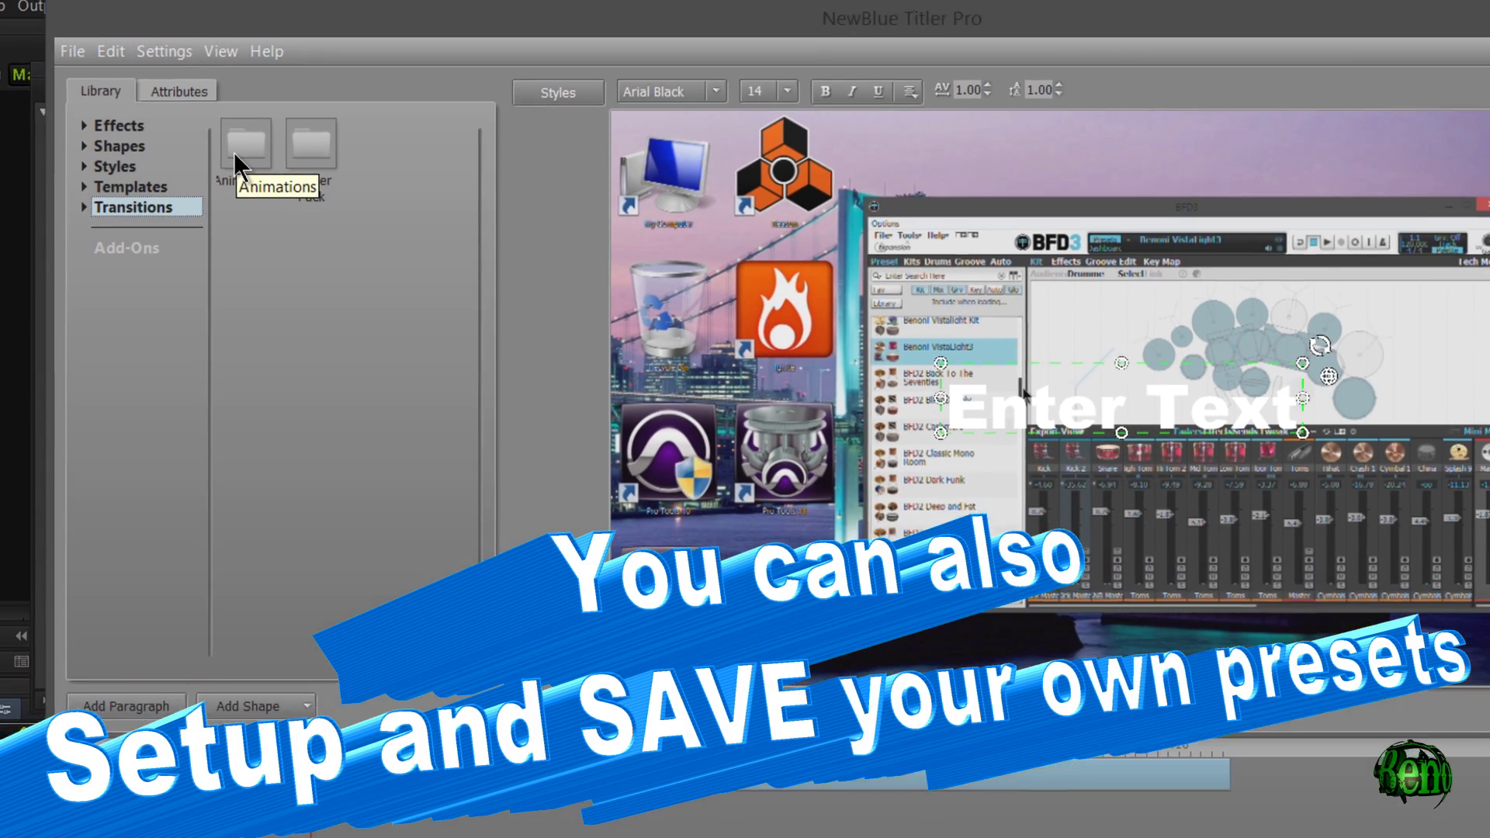
# Replace the placeholder text with "Fxpansion" and move the title up near the top edge of the frame.
pyautogui.doubleClick(268, 167)
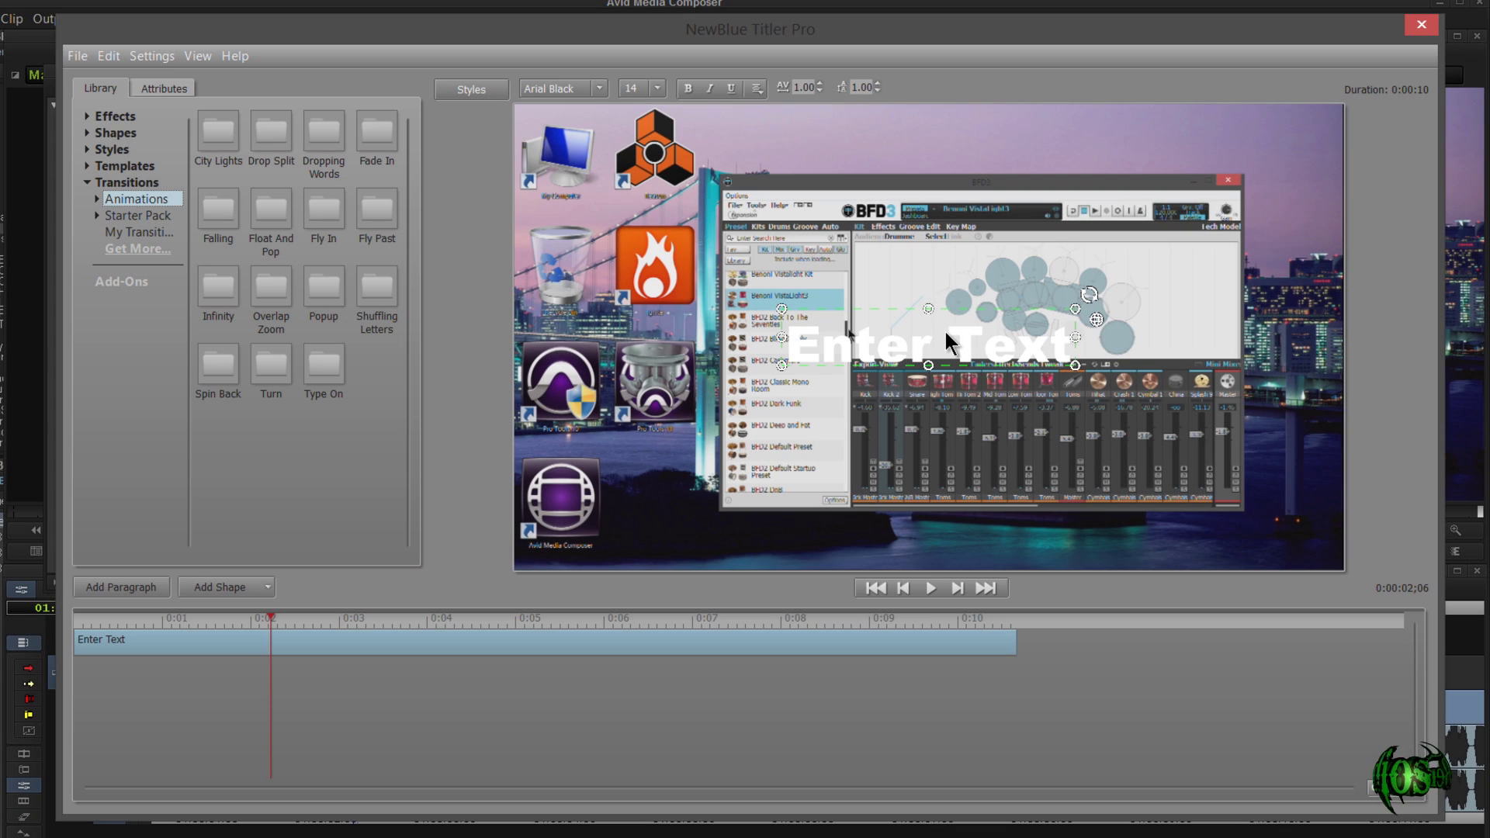
pyautogui.doubleClick(947, 332)
pyautogui.hotkey('ctrl', 'a')
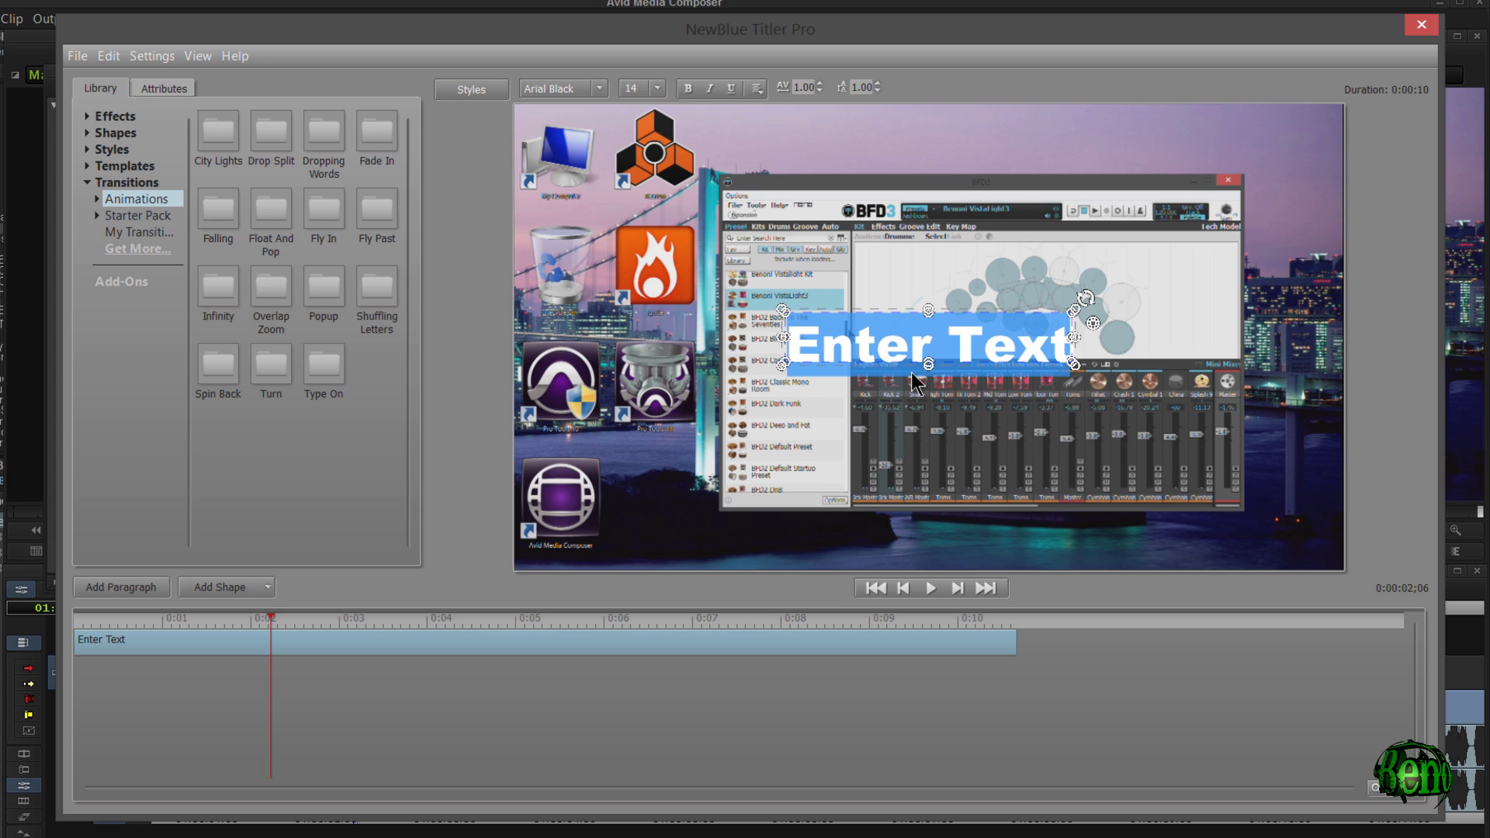
pyautogui.write('Fxpansion')
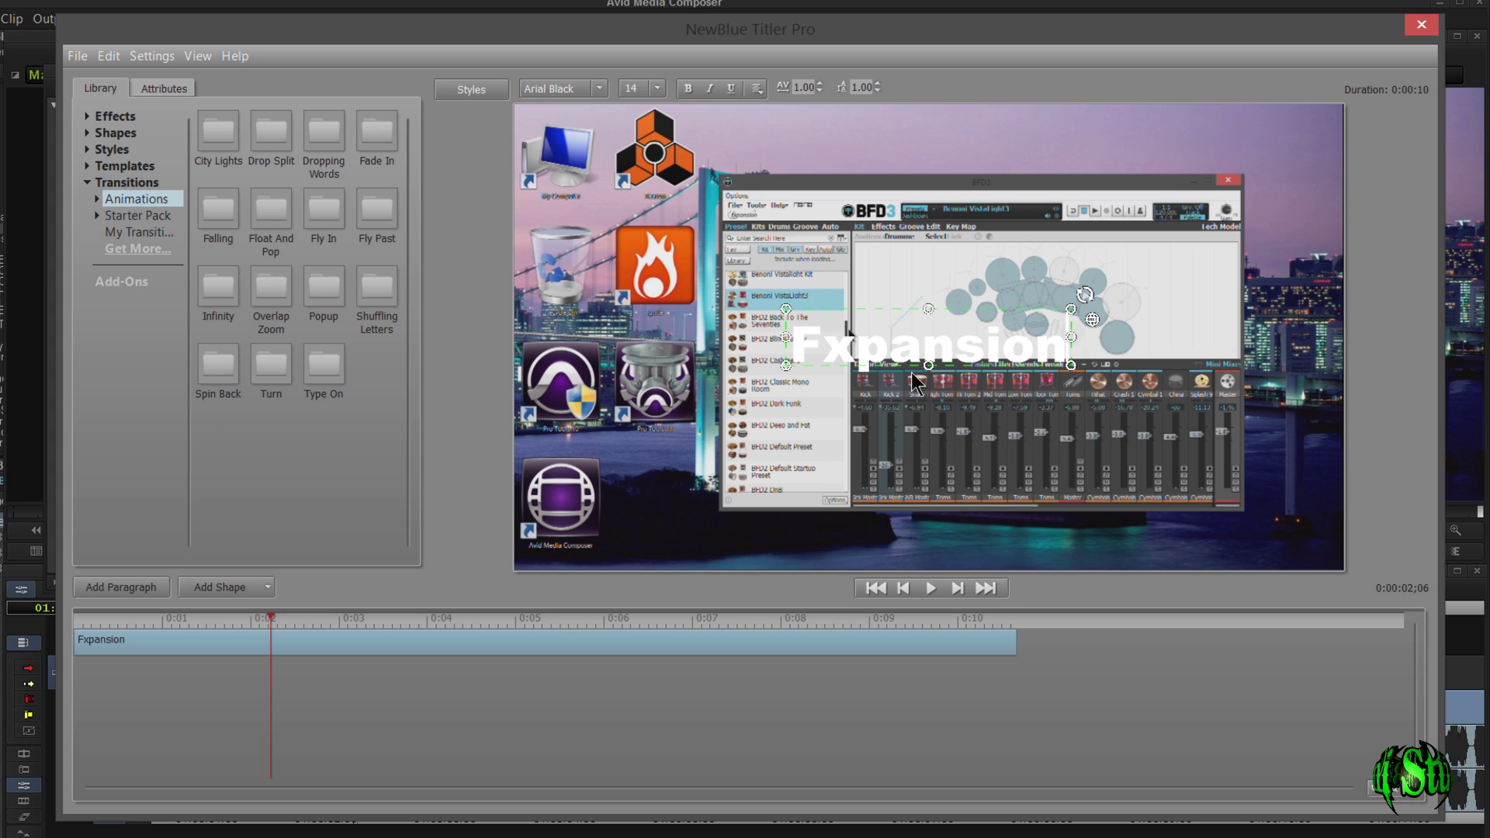
pyautogui.moveTo(899, 318); pyautogui.dragTo(899, 139)
pyautogui.click(882, 280)
# Add a second paragraph reading "BFD 3", enlarge it to about 2.9 scale and shift it slightly up and left.
pyautogui.click(116, 588)
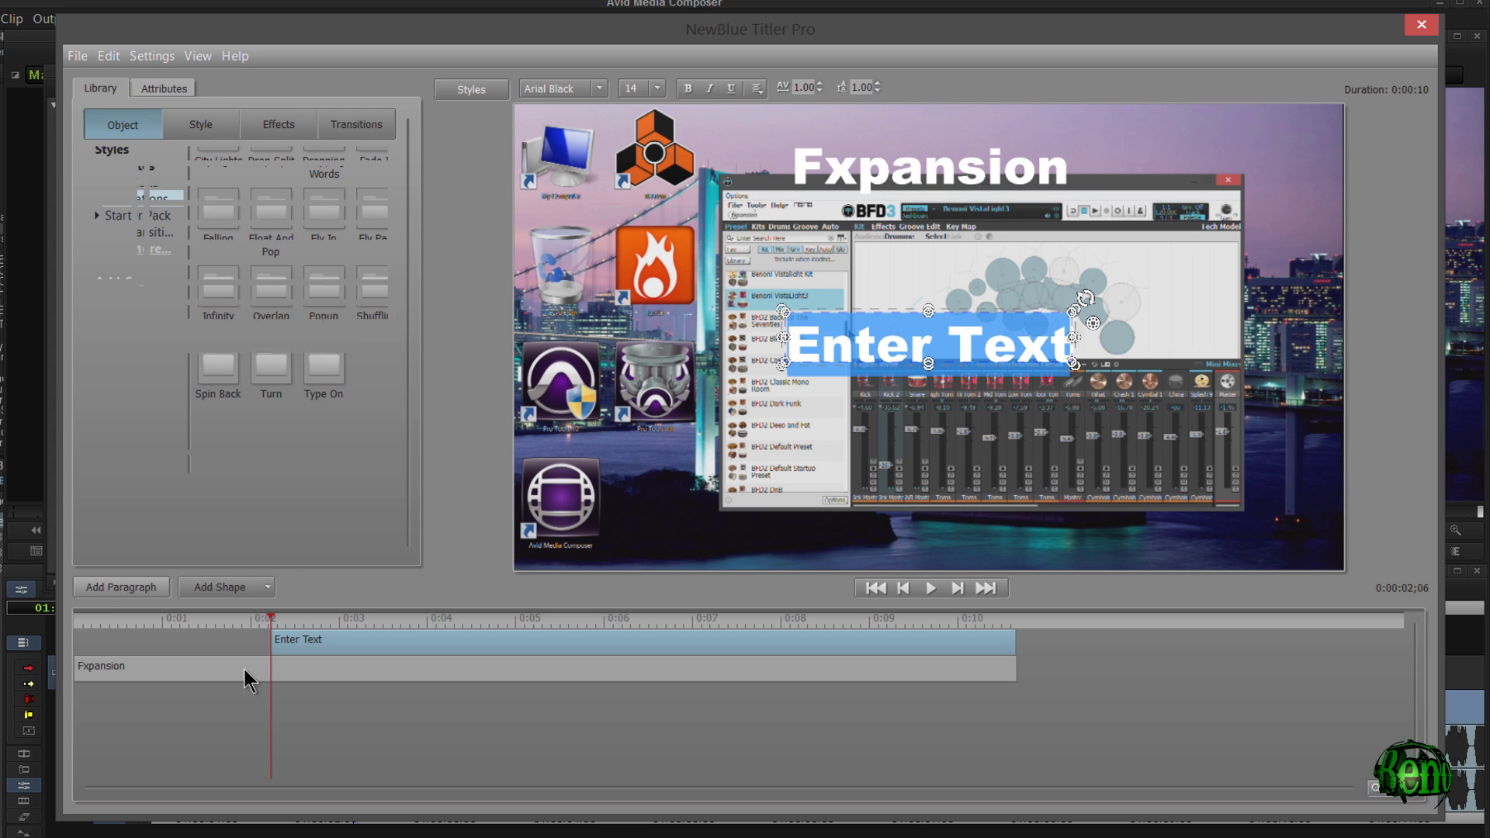
pyautogui.write('BFD')
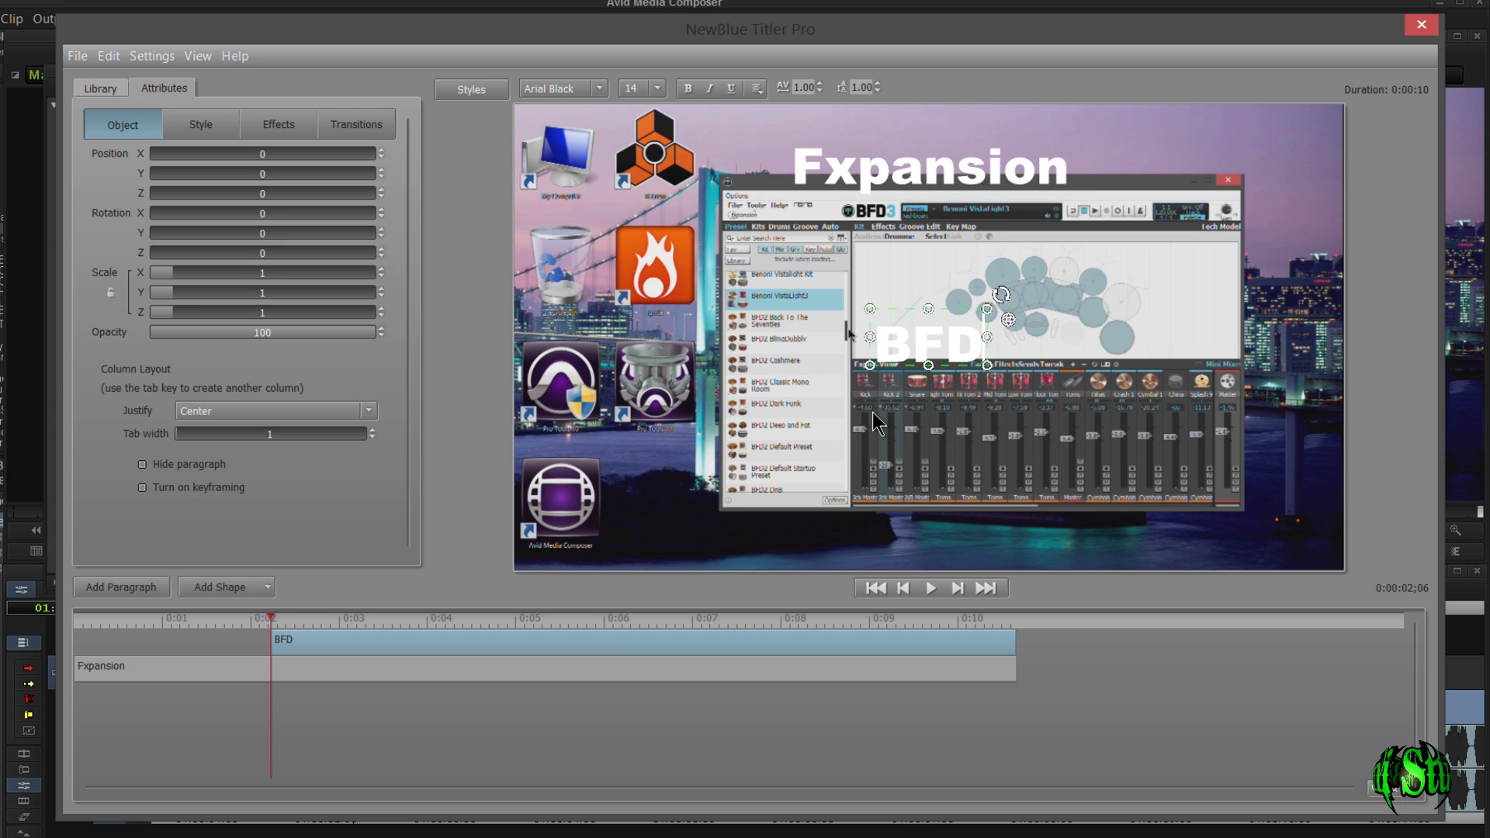
pyautogui.write(' 3')
pyautogui.moveTo(1011, 365); pyautogui.dragTo(1162, 422)
pyautogui.click(900, 349)
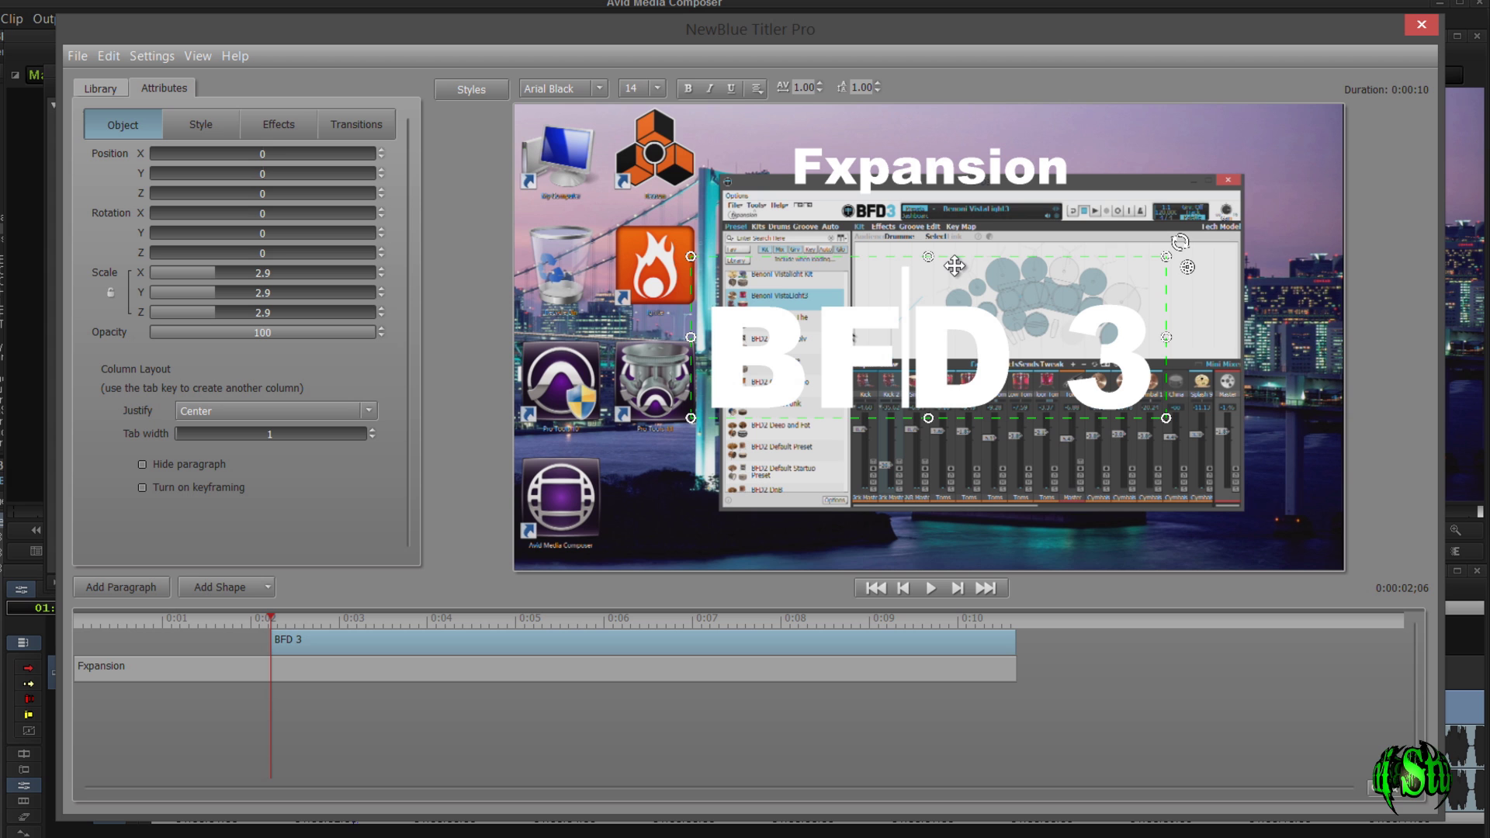
pyautogui.moveTo(848, 254); pyautogui.dragTo(824, 207)
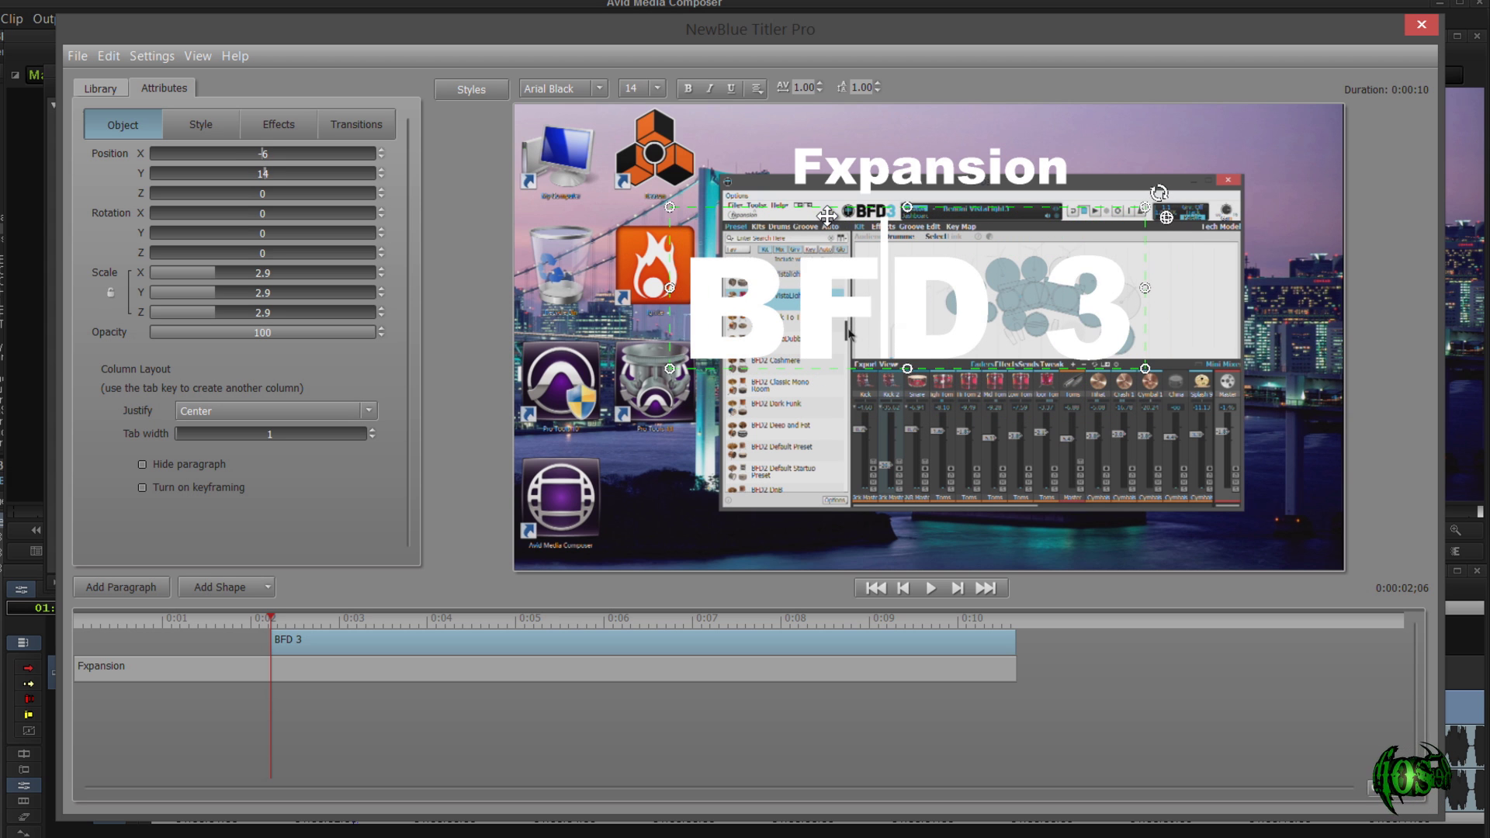
# Raise the BFD 3 title to about Y 20.4 and move its timeline start to about 0:00:01;08.
pyautogui.click(841, 179)
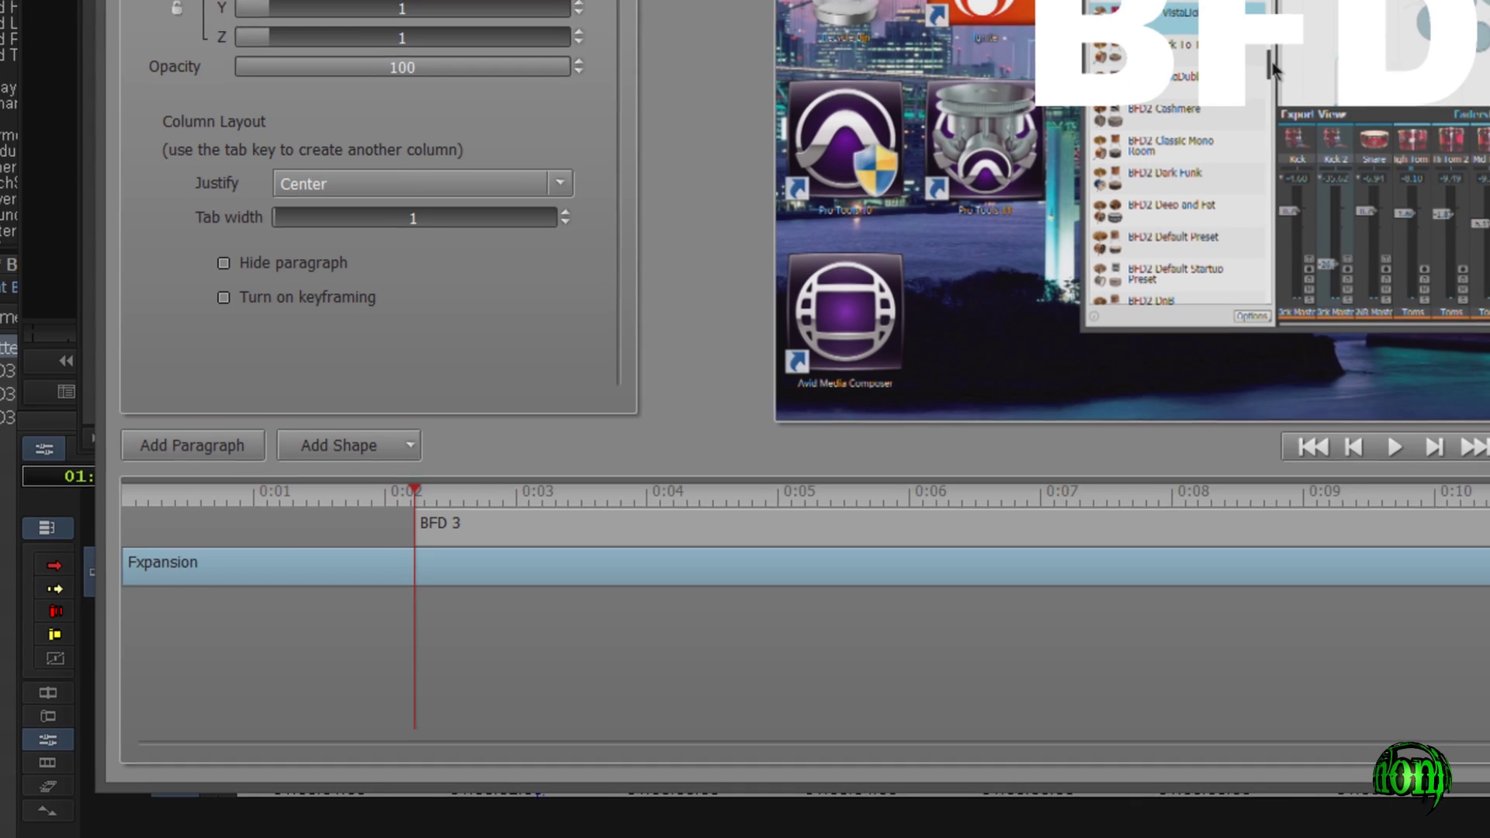
pyautogui.click(849, 333)
pyautogui.click(651, 525)
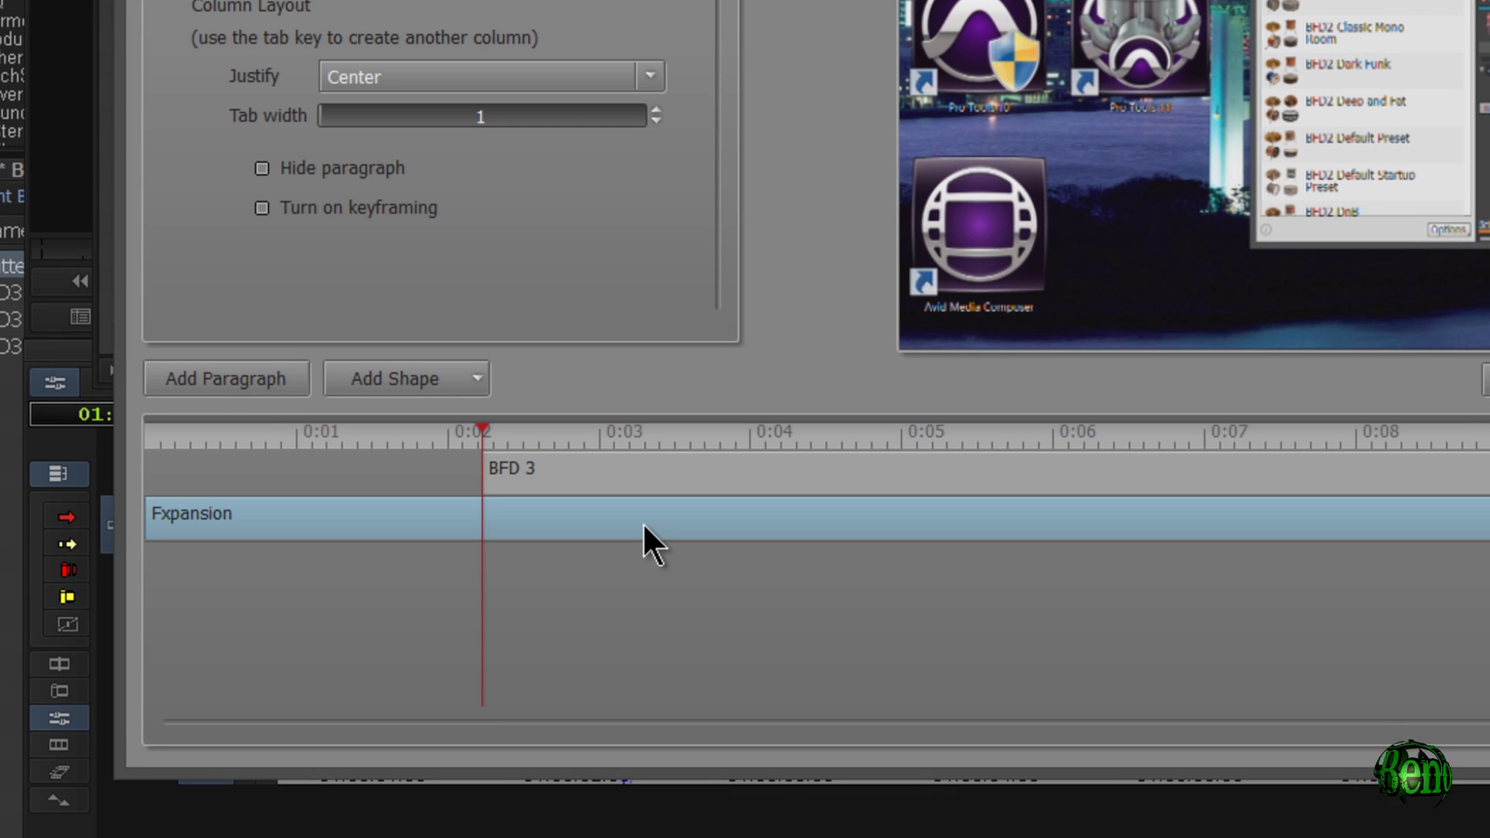
pyautogui.moveTo(489, 465); pyautogui.dragTo(316, 515)
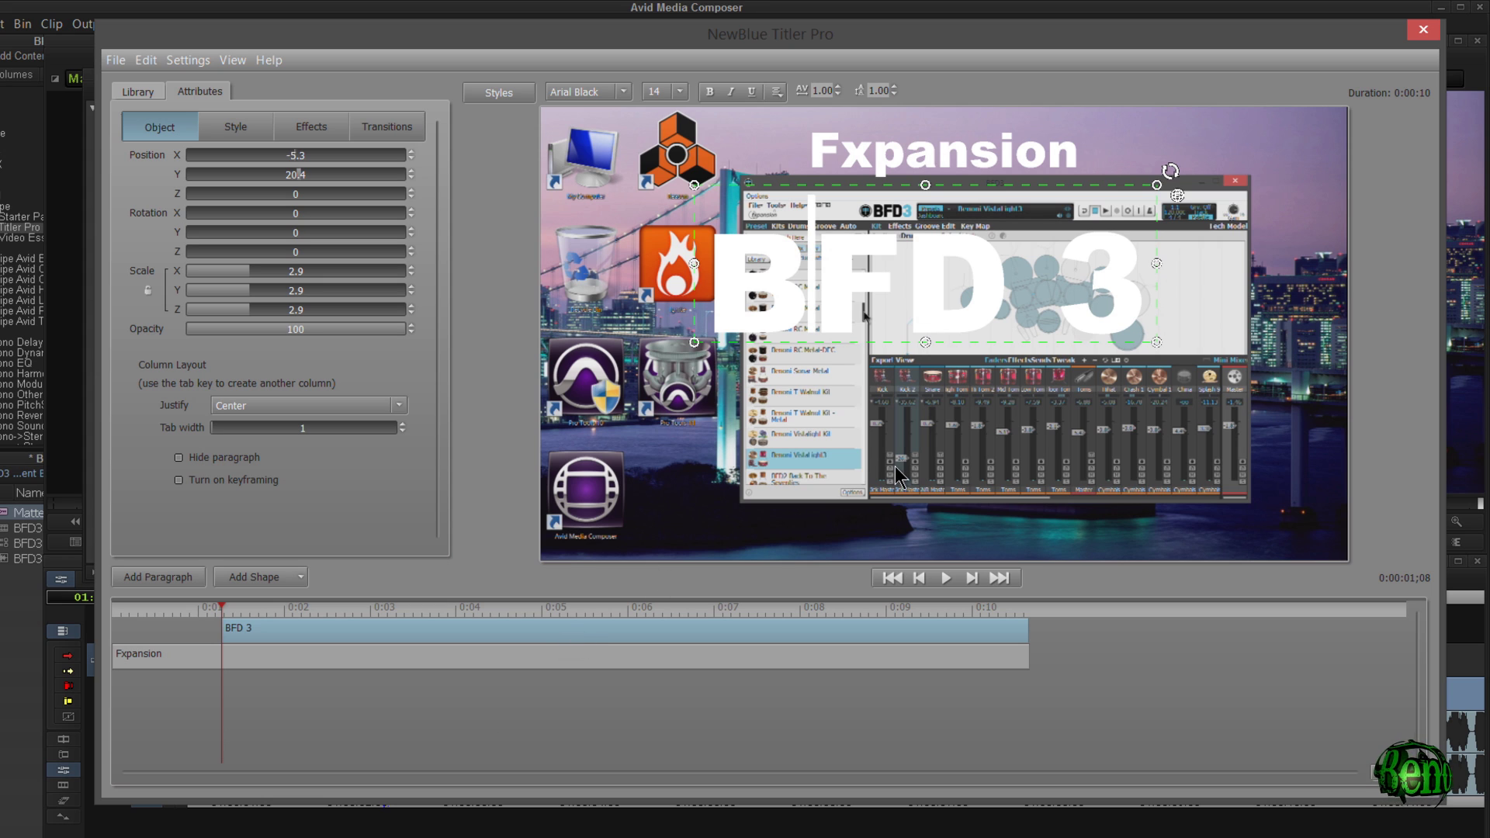
# Add a third paragraph reading "Add Expansion Pack" and place it below BFD 3 near the bottom of the frame.
pyautogui.click(789, 467)
pyautogui.click(152, 583)
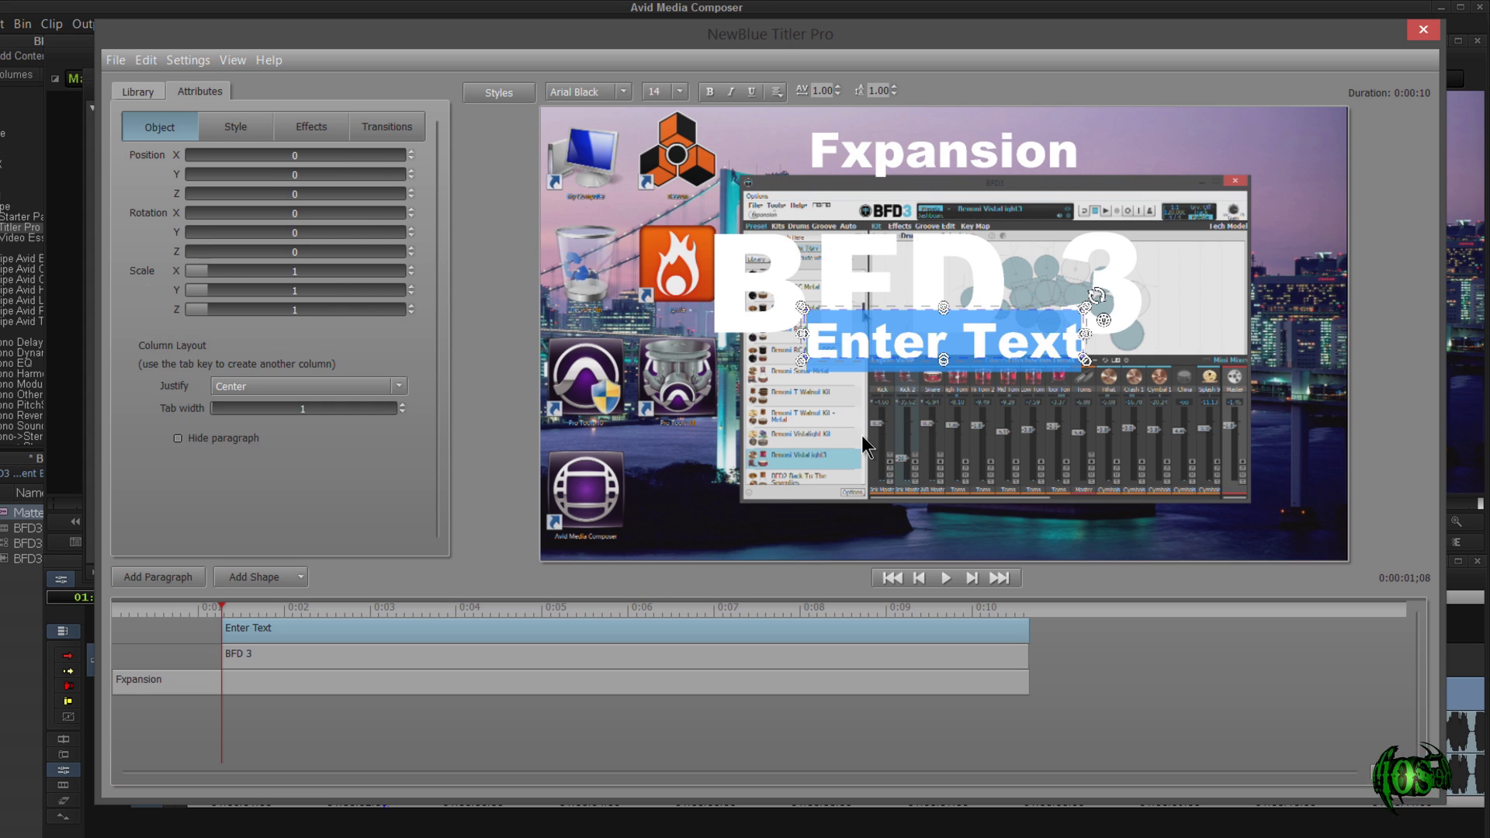
pyautogui.write('Add')
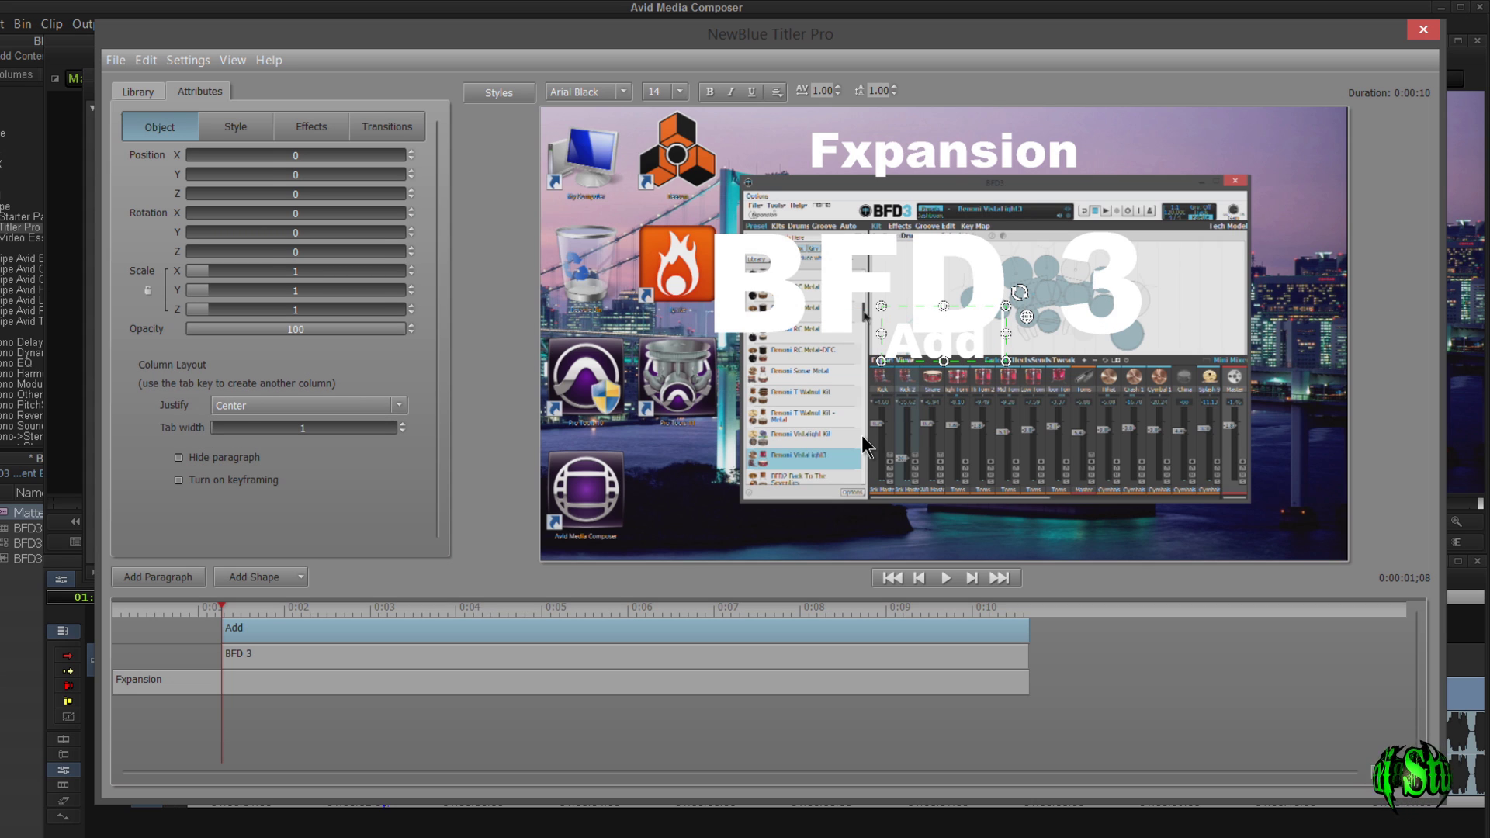
pyautogui.write(' Expansion')
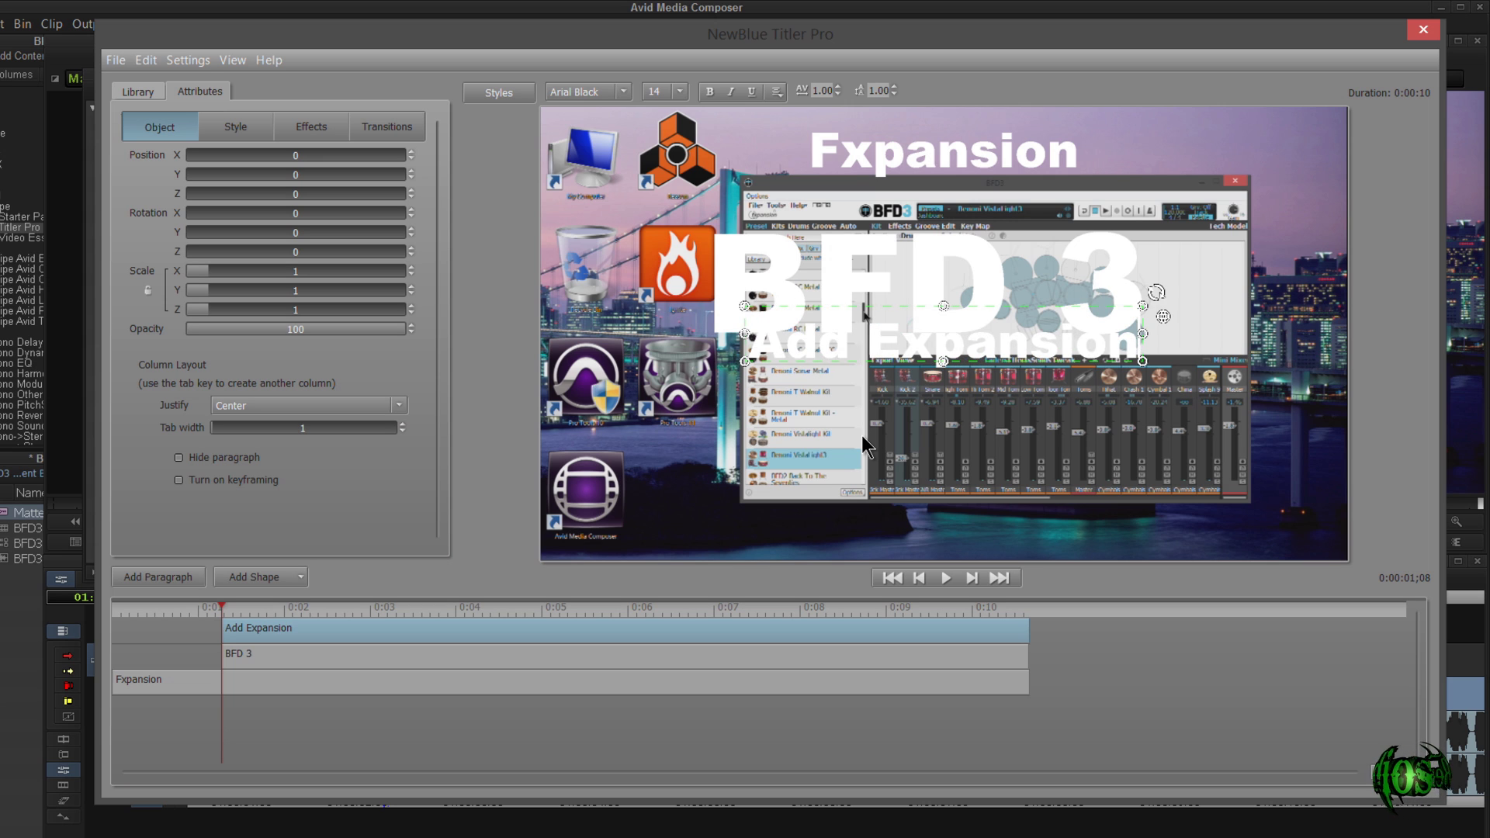
pyautogui.write(' Pack')
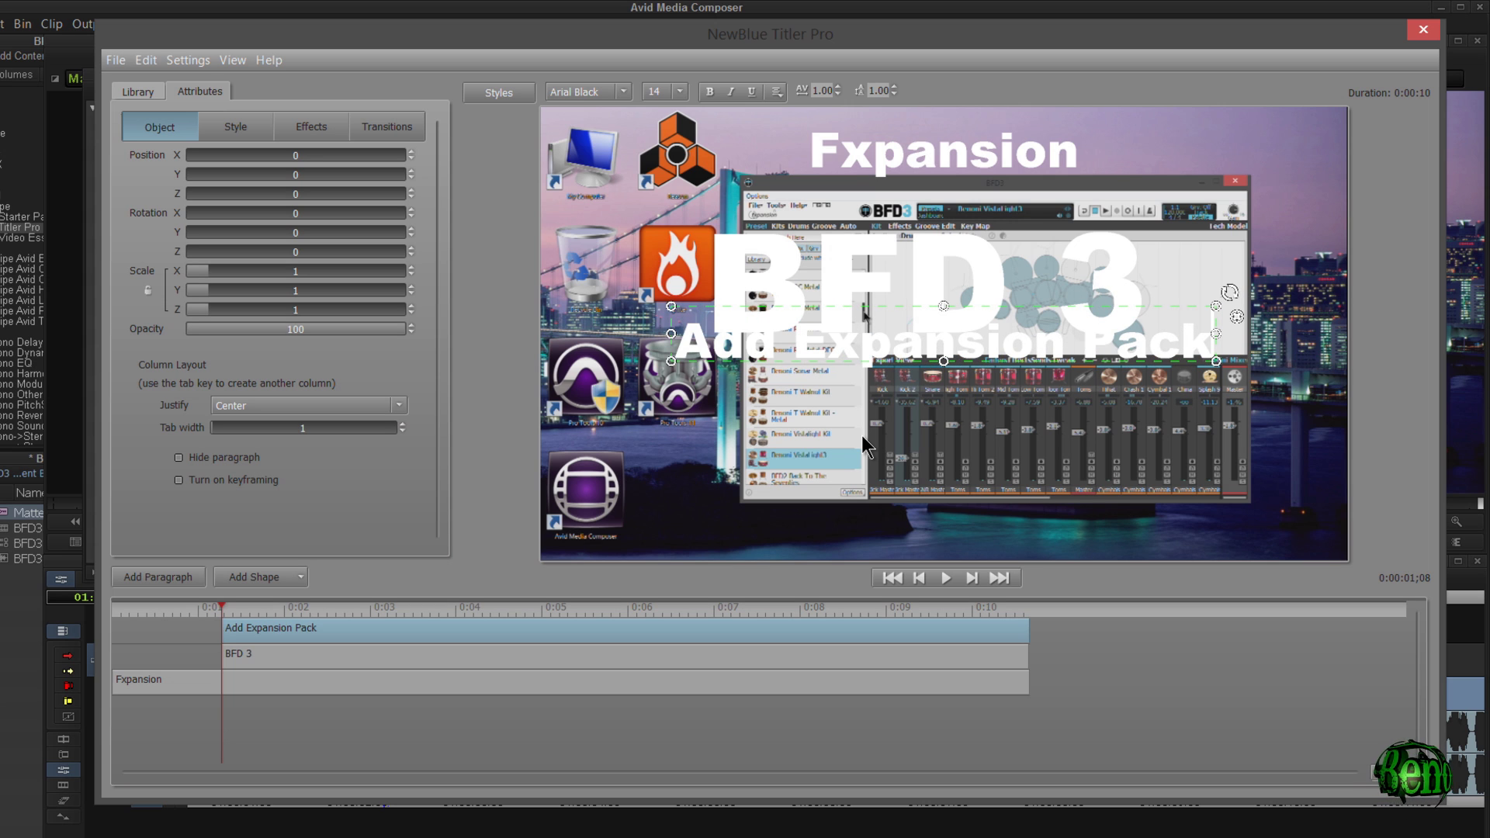
pyautogui.moveTo(702, 356); pyautogui.dragTo(686, 507)
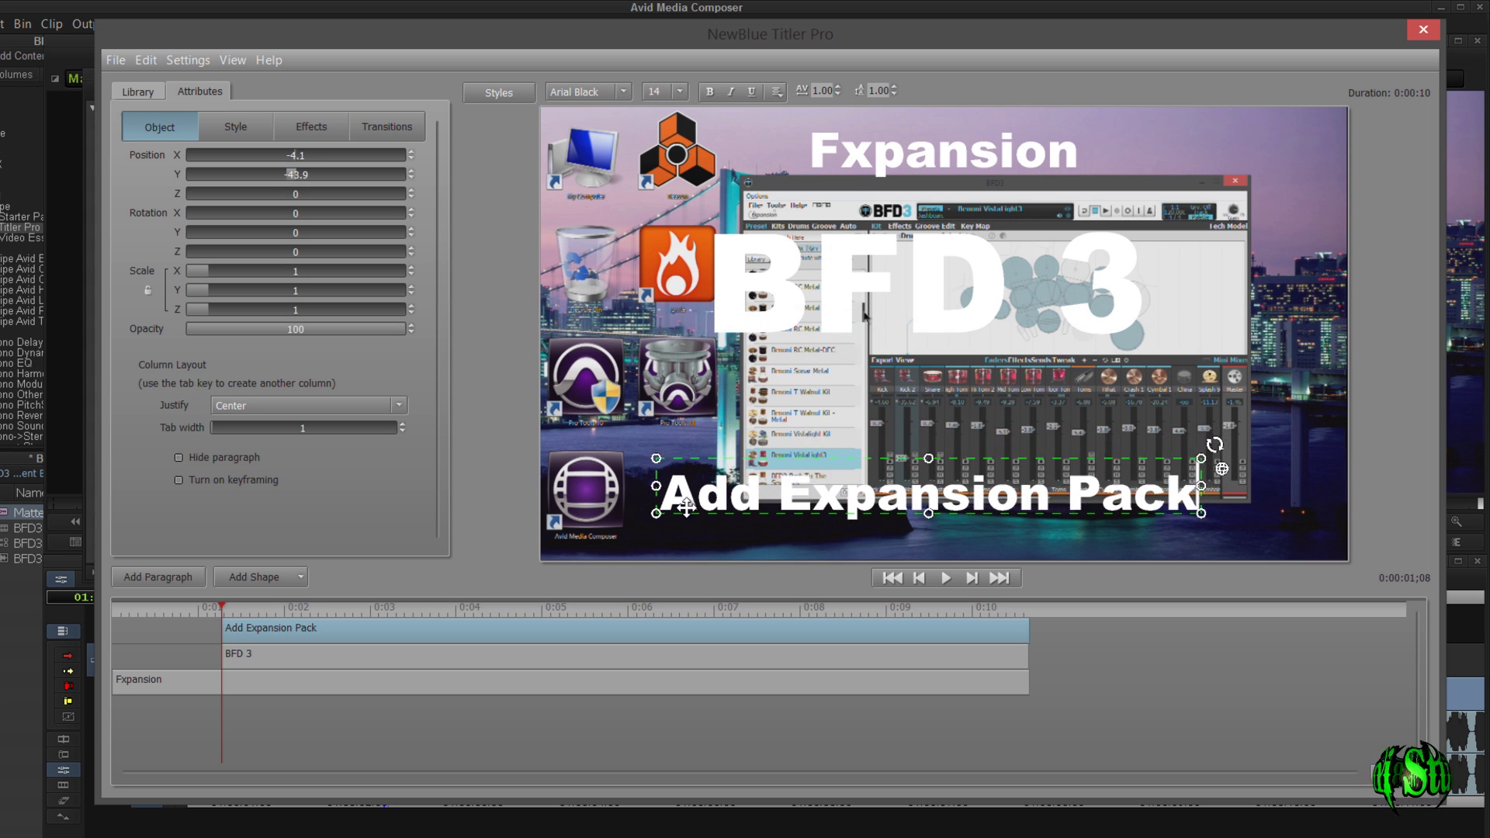
# Turn on keyframing for the Fxpansion title and add a second keyframe at about 1 second.
pyautogui.click(900, 278)
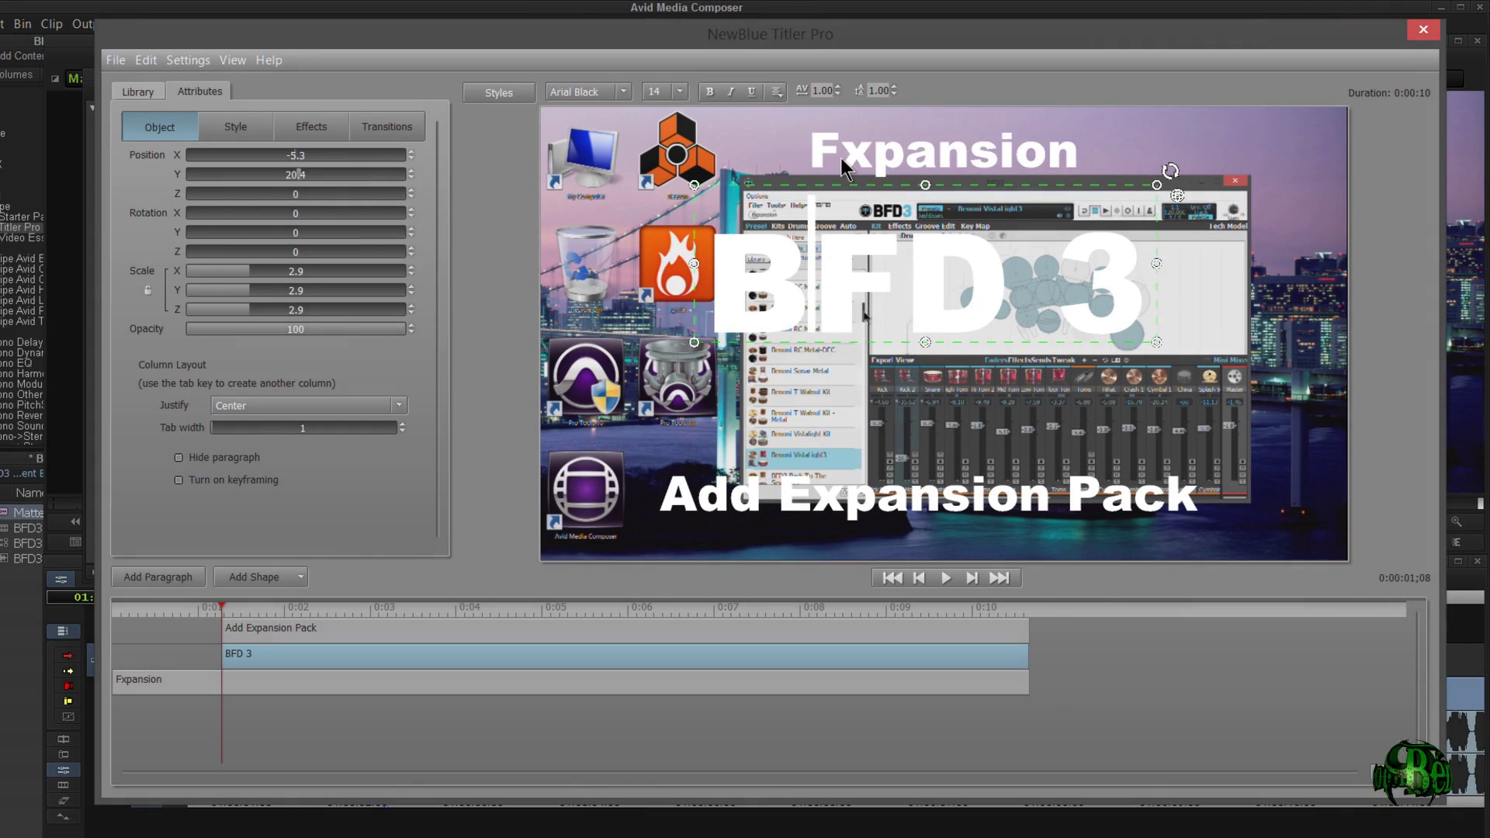
pyautogui.click(843, 161)
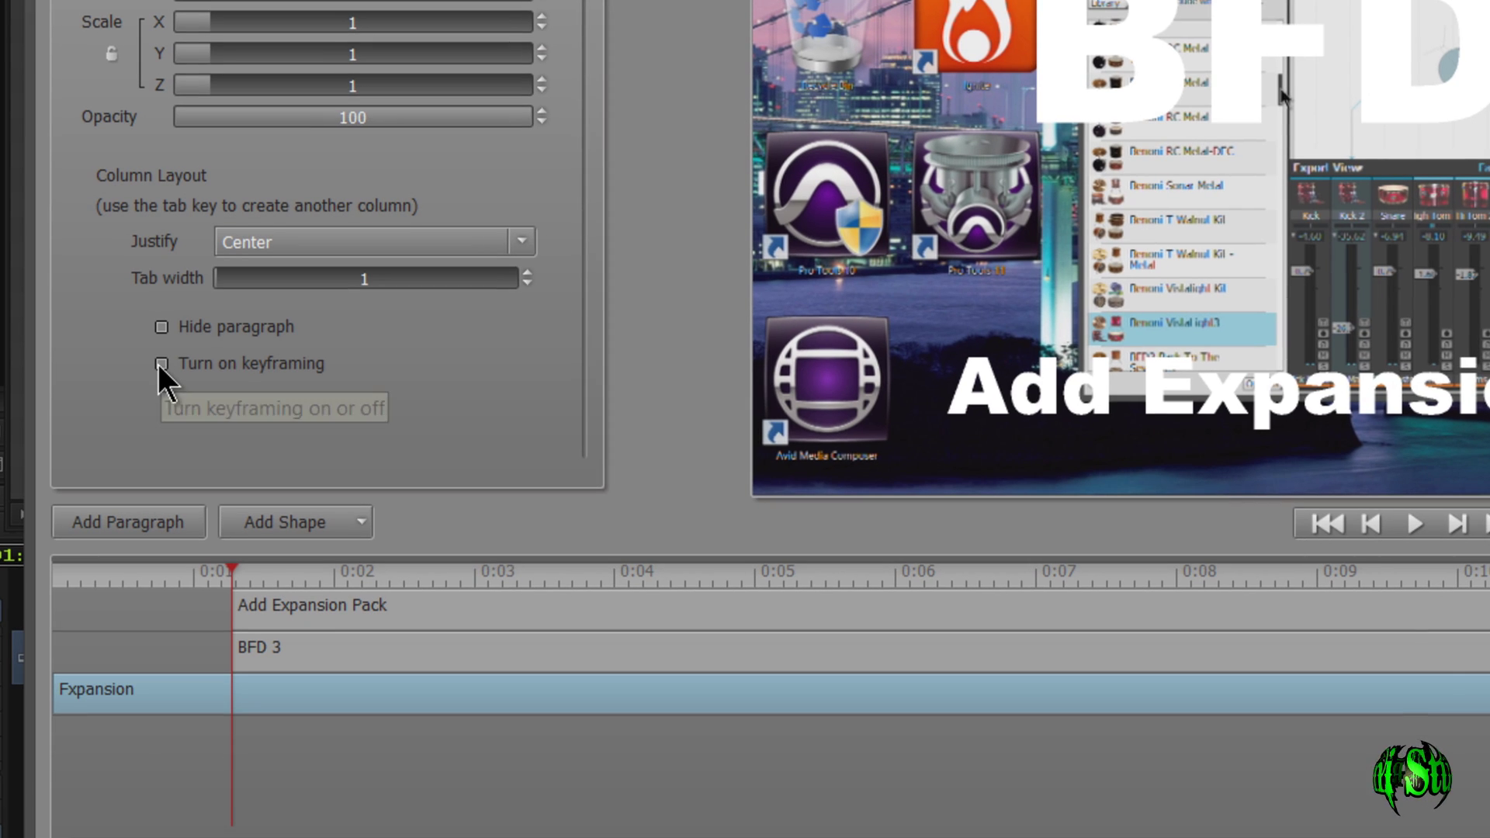
pyautogui.click(161, 365)
pyautogui.scroll(-1, 582, 275)
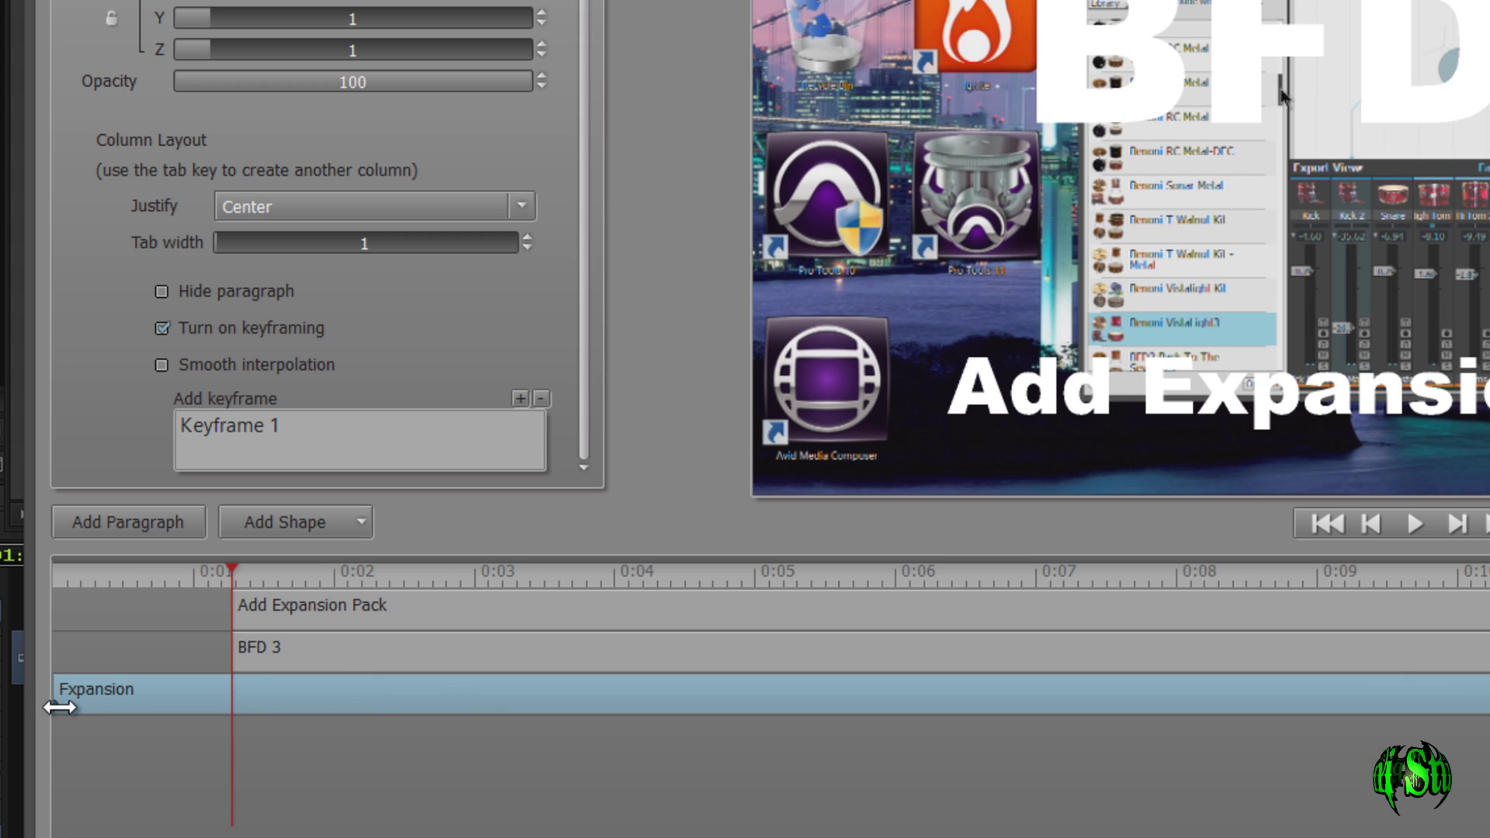
pyautogui.moveTo(225, 566); pyautogui.dragTo(199, 592)
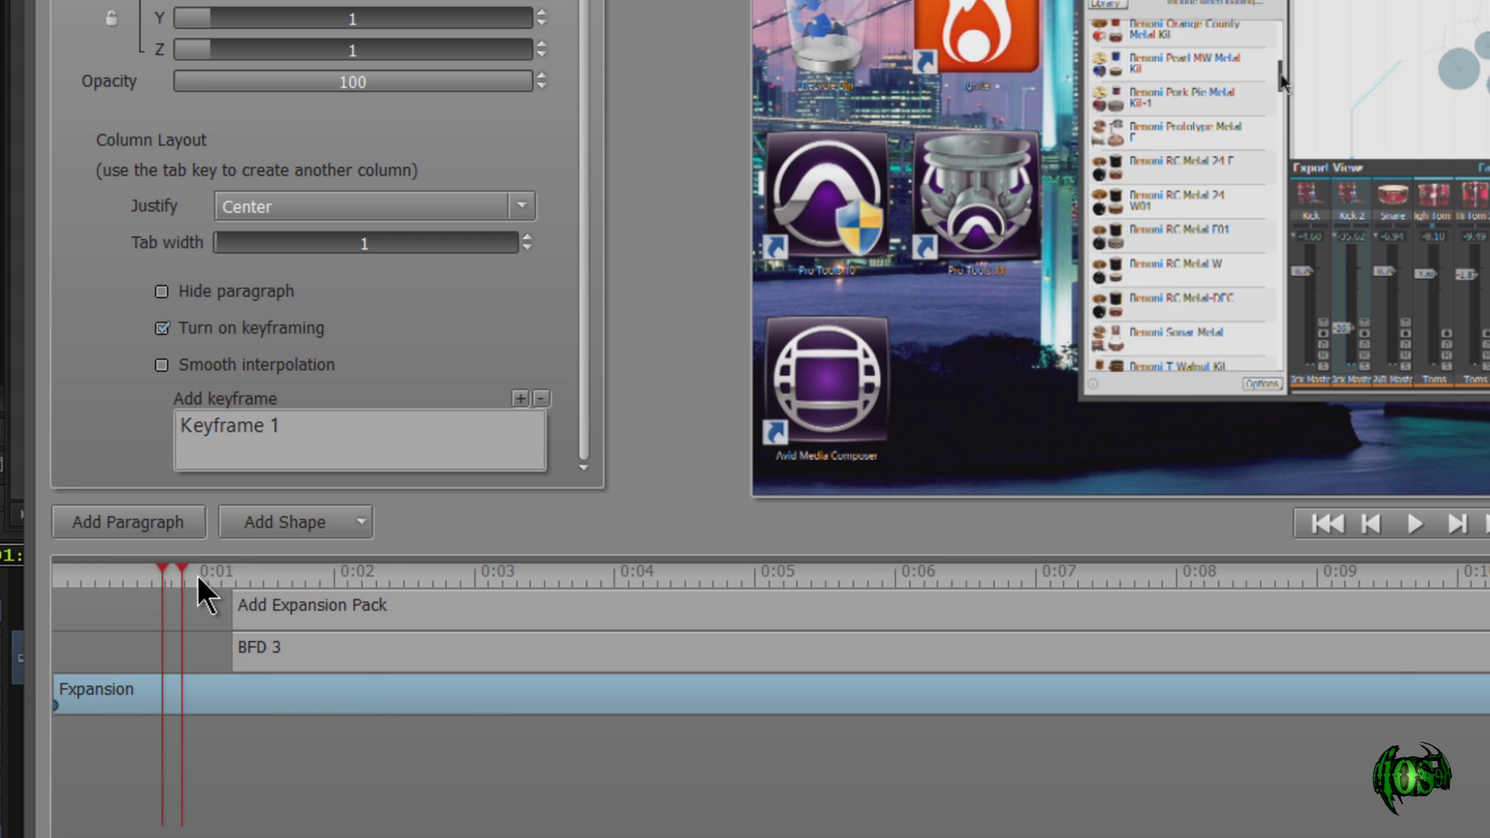
pyautogui.click(520, 399)
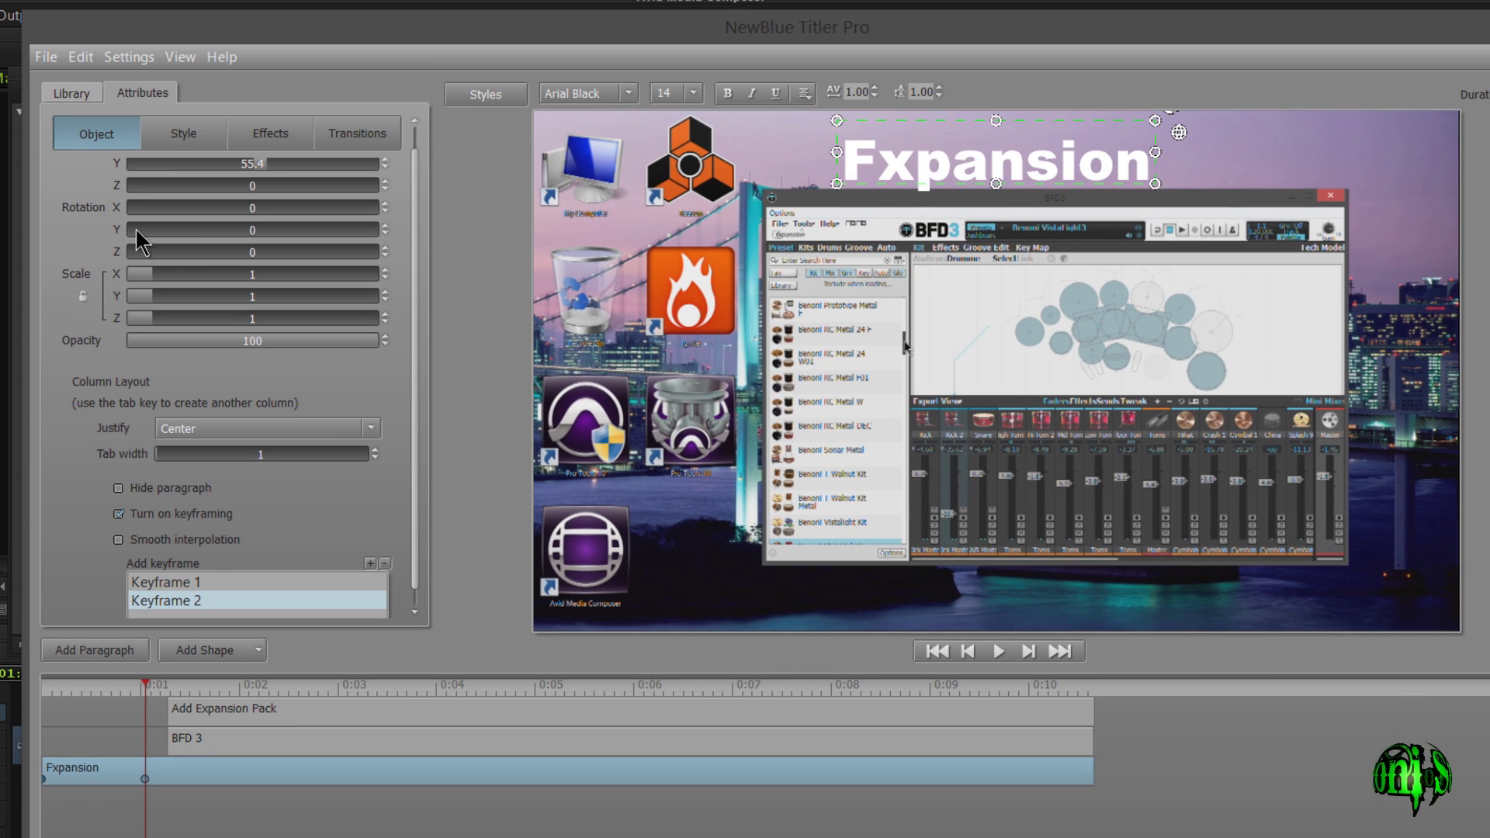
# Try adjusting the keyframed Fxpansion title, return near the start of the timeline and undo the keyframing changes.
pyautogui.moveTo(135, 227); pyautogui.dragTo(221, 235)
pyautogui.moveTo(155, 687); pyautogui.dragTo(59, 708)
pyautogui.hotkey('ctrl', 'z')
pyautogui.hotkey('ctrl', 'z')
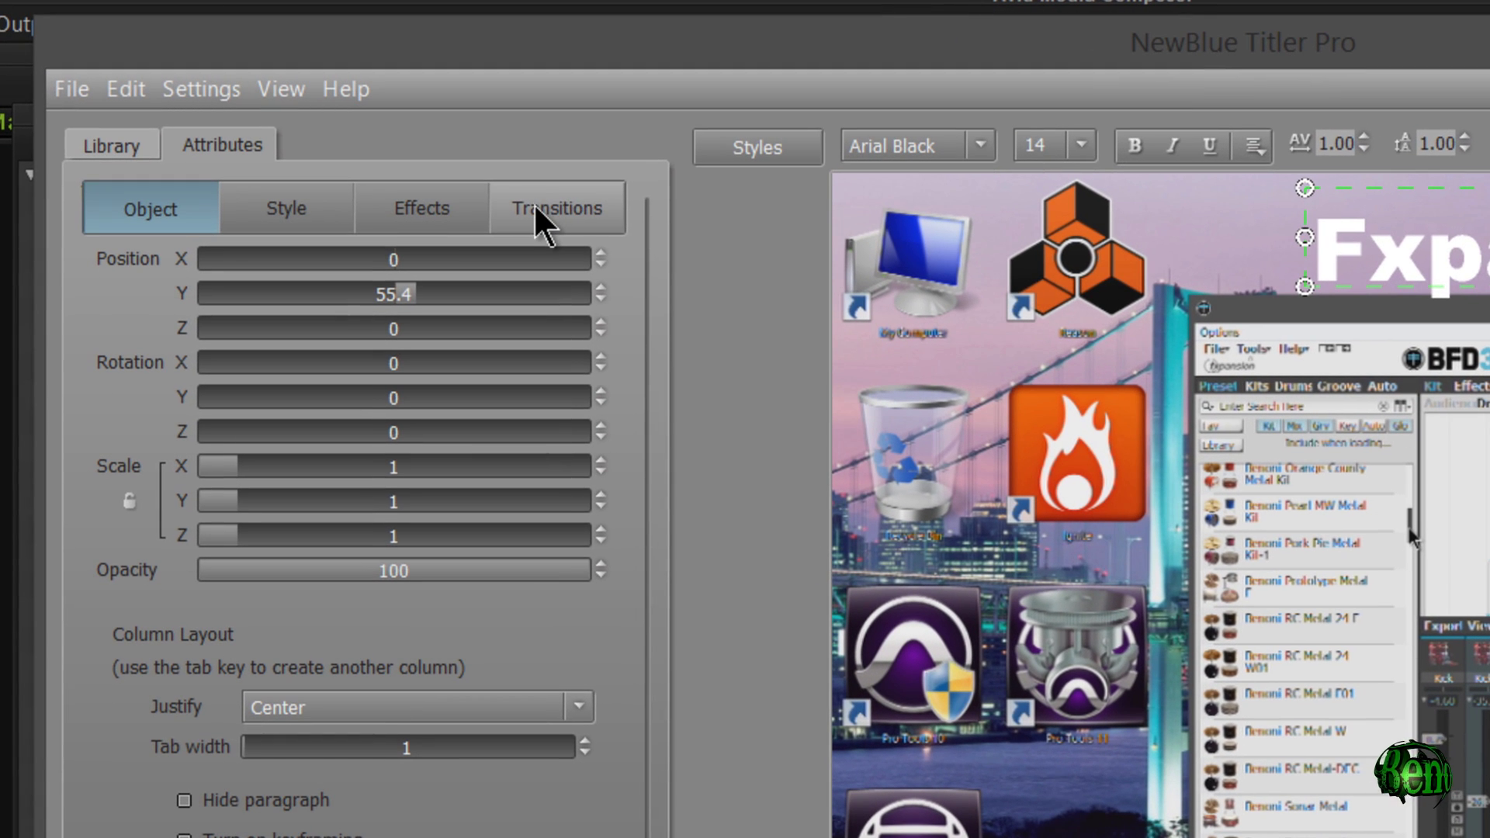
# Apply the Baseball style from the library to the Fxpansion title.
pyautogui.click(134, 150)
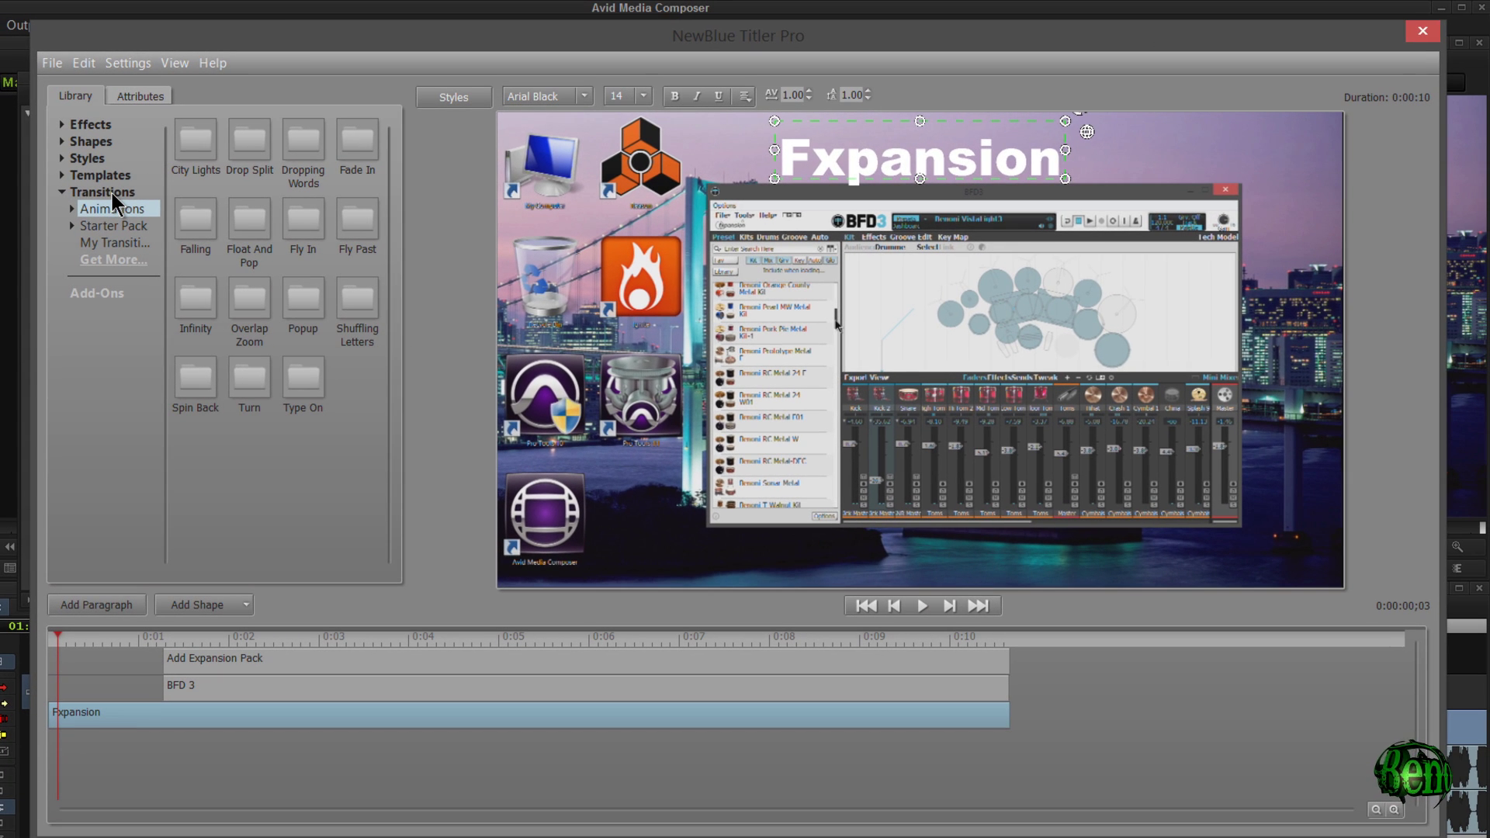
pyautogui.click(96, 174)
pyautogui.click(99, 158)
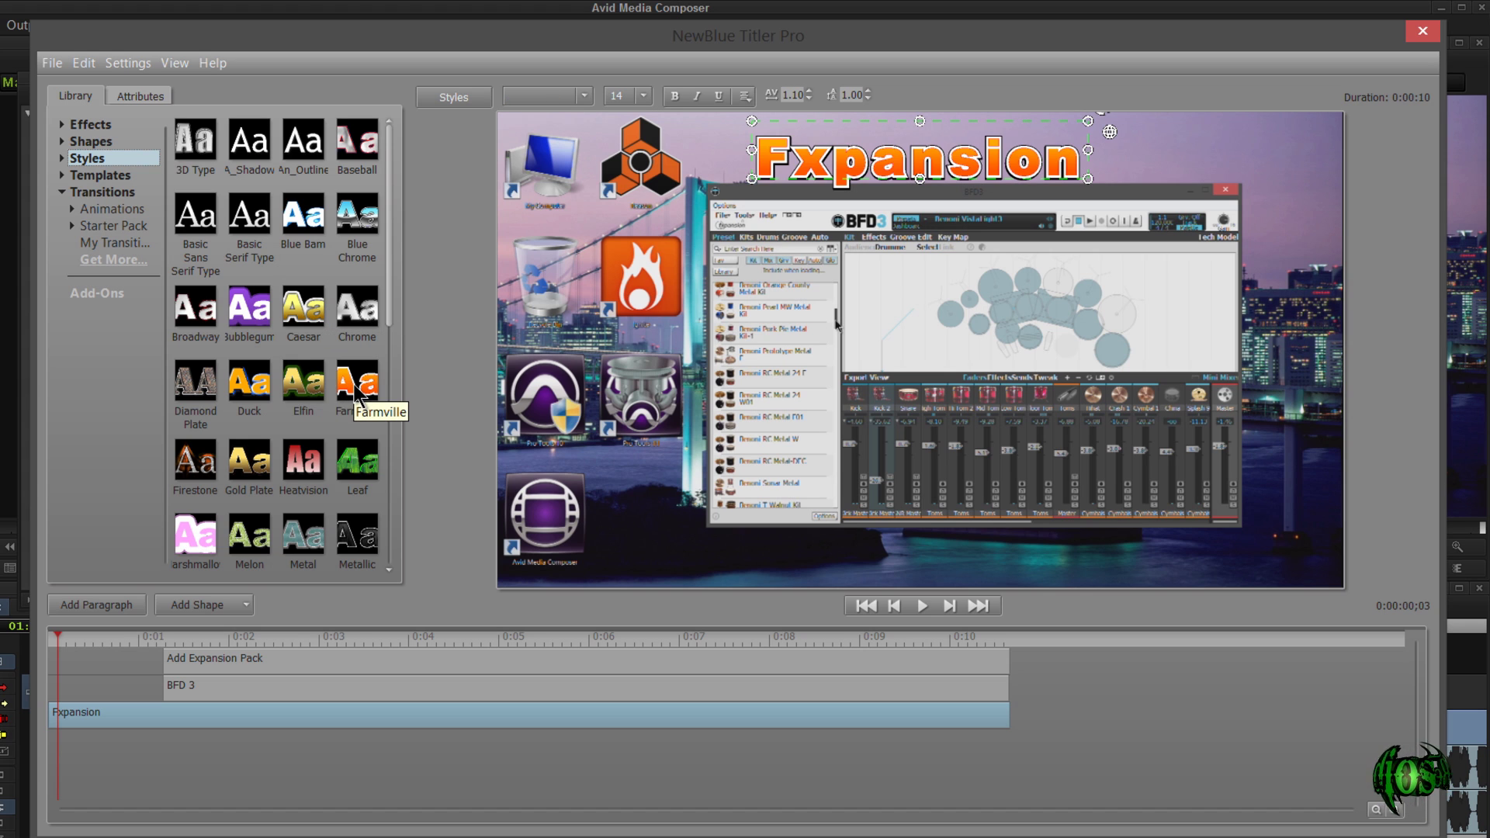
pyautogui.click(360, 150)
# Shrink the Fxpansion title to about 0.5 scale and set its X position to 0.
pyautogui.moveTo(741, 181); pyautogui.dragTo(909, 144)
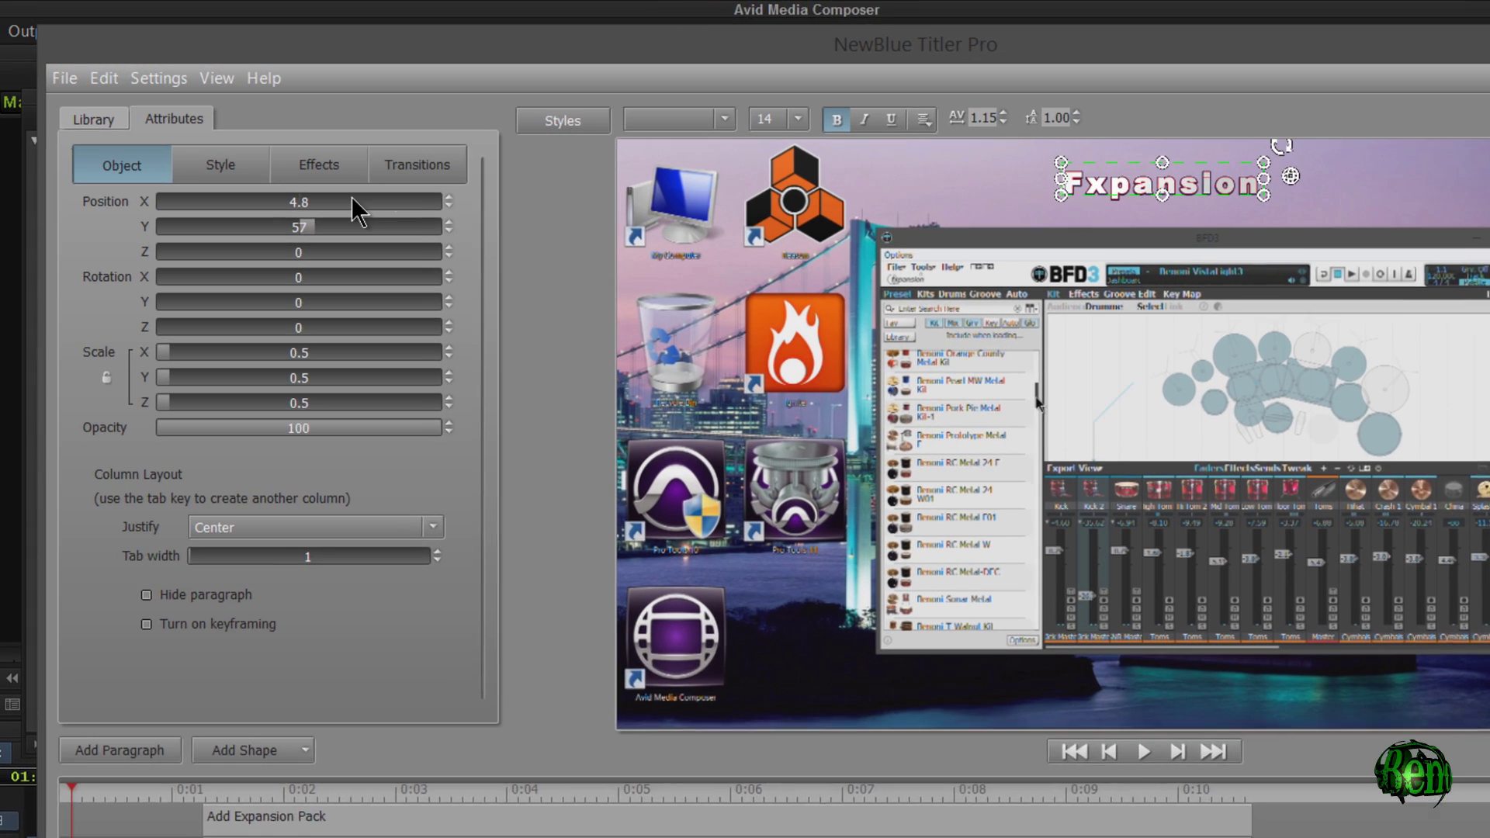
pyautogui.write('0')
pyautogui.press('Return')
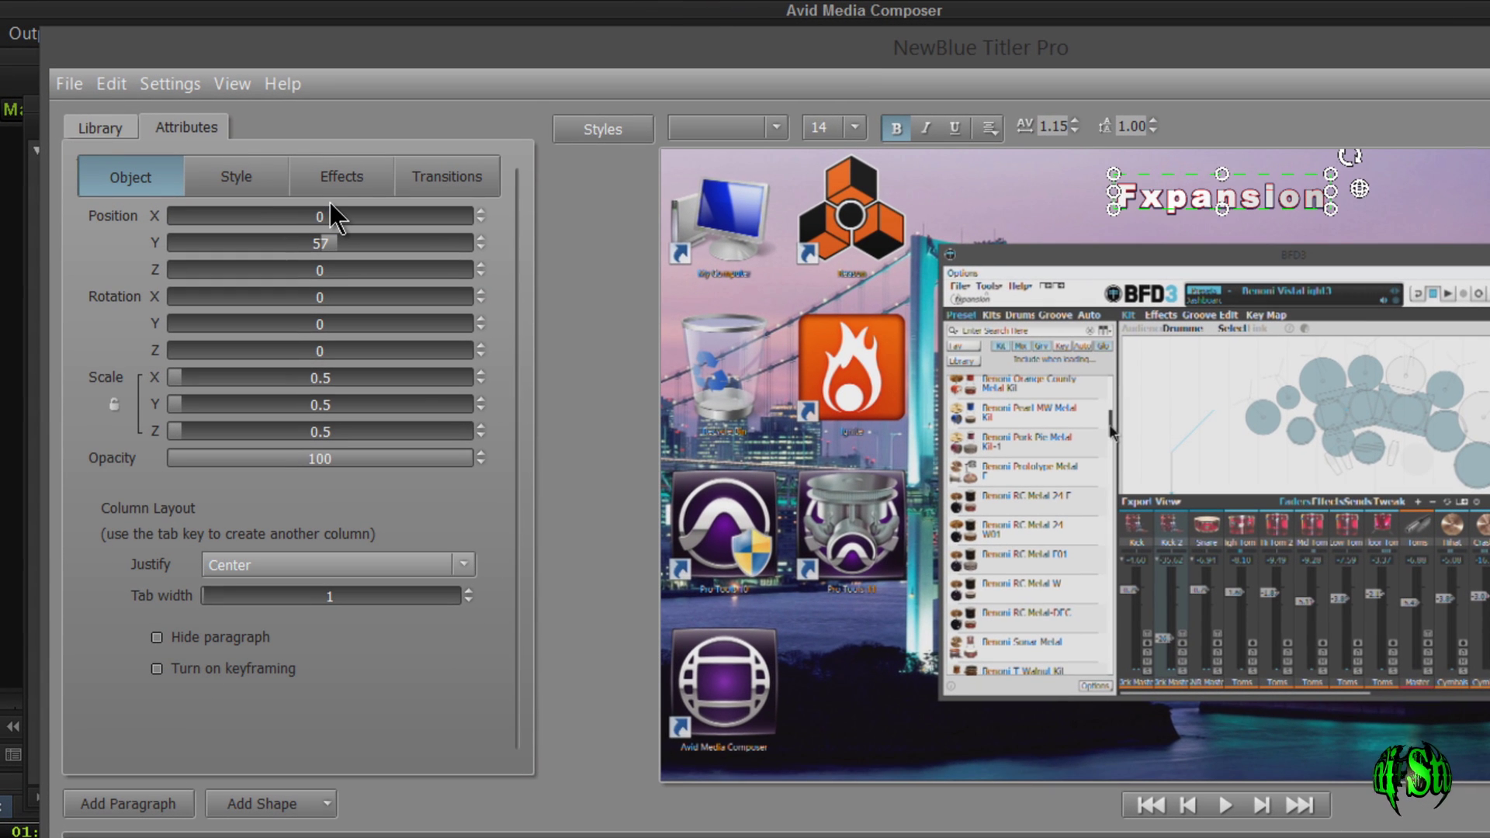
pyautogui.moveTo(339, 245); pyautogui.dragTo(324, 240)
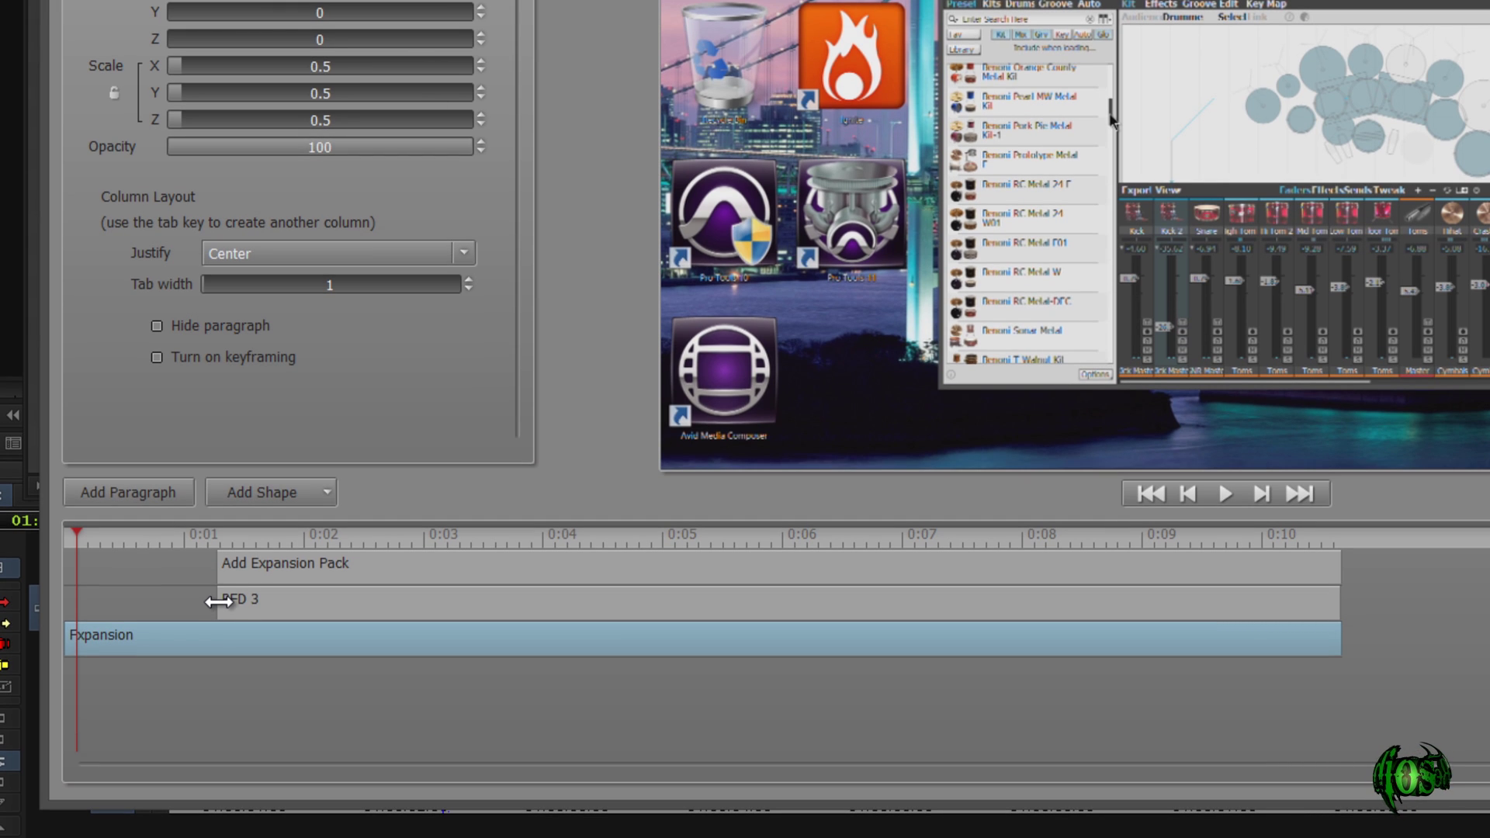
# Extend the BFD 3 paragraph's start on the timeline back to about 0:00:00;04.
pyautogui.click(218, 603)
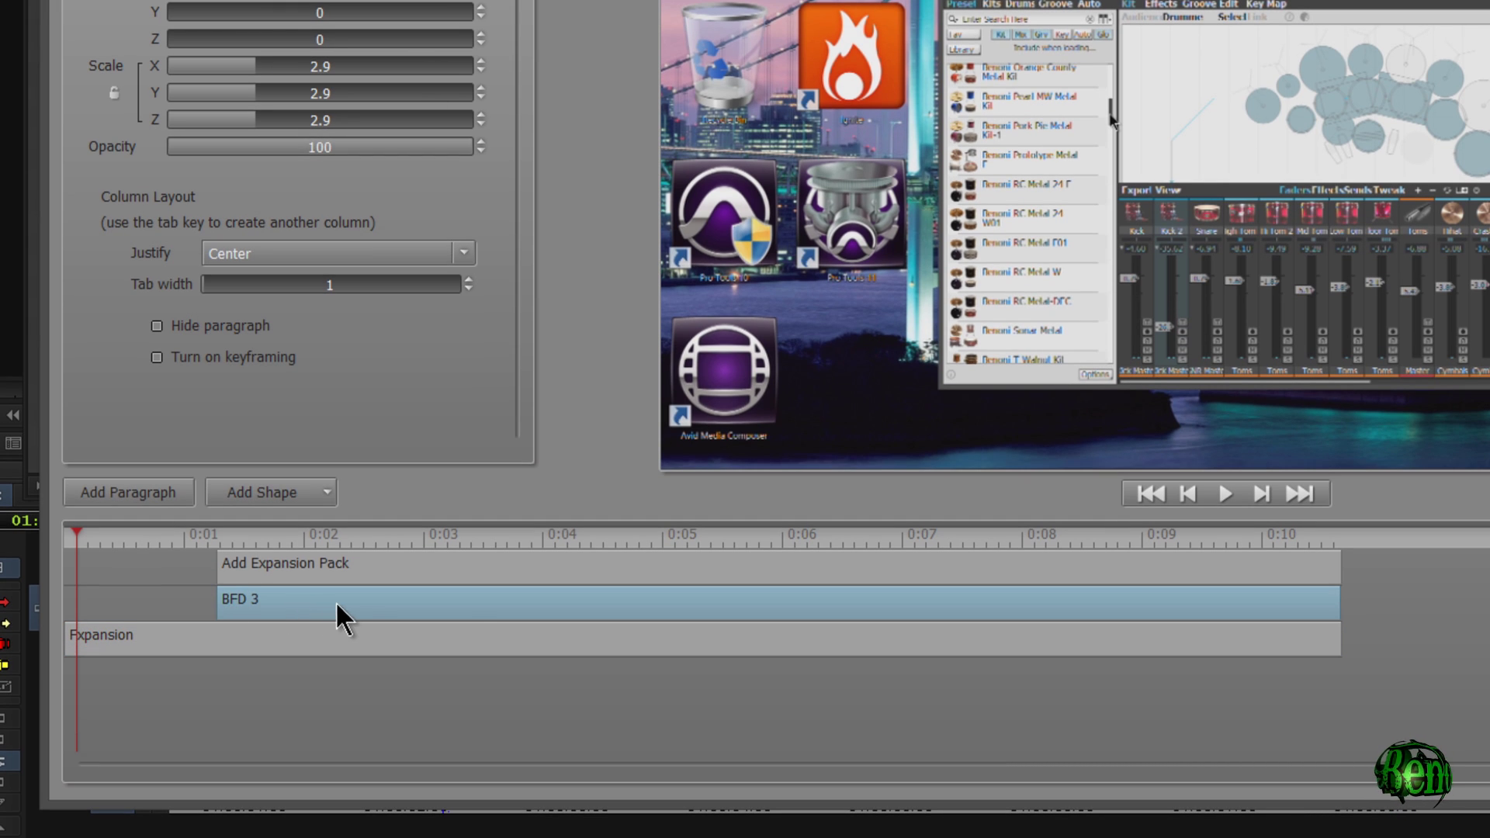
pyautogui.moveTo(218, 603); pyautogui.dragTo(85, 610)
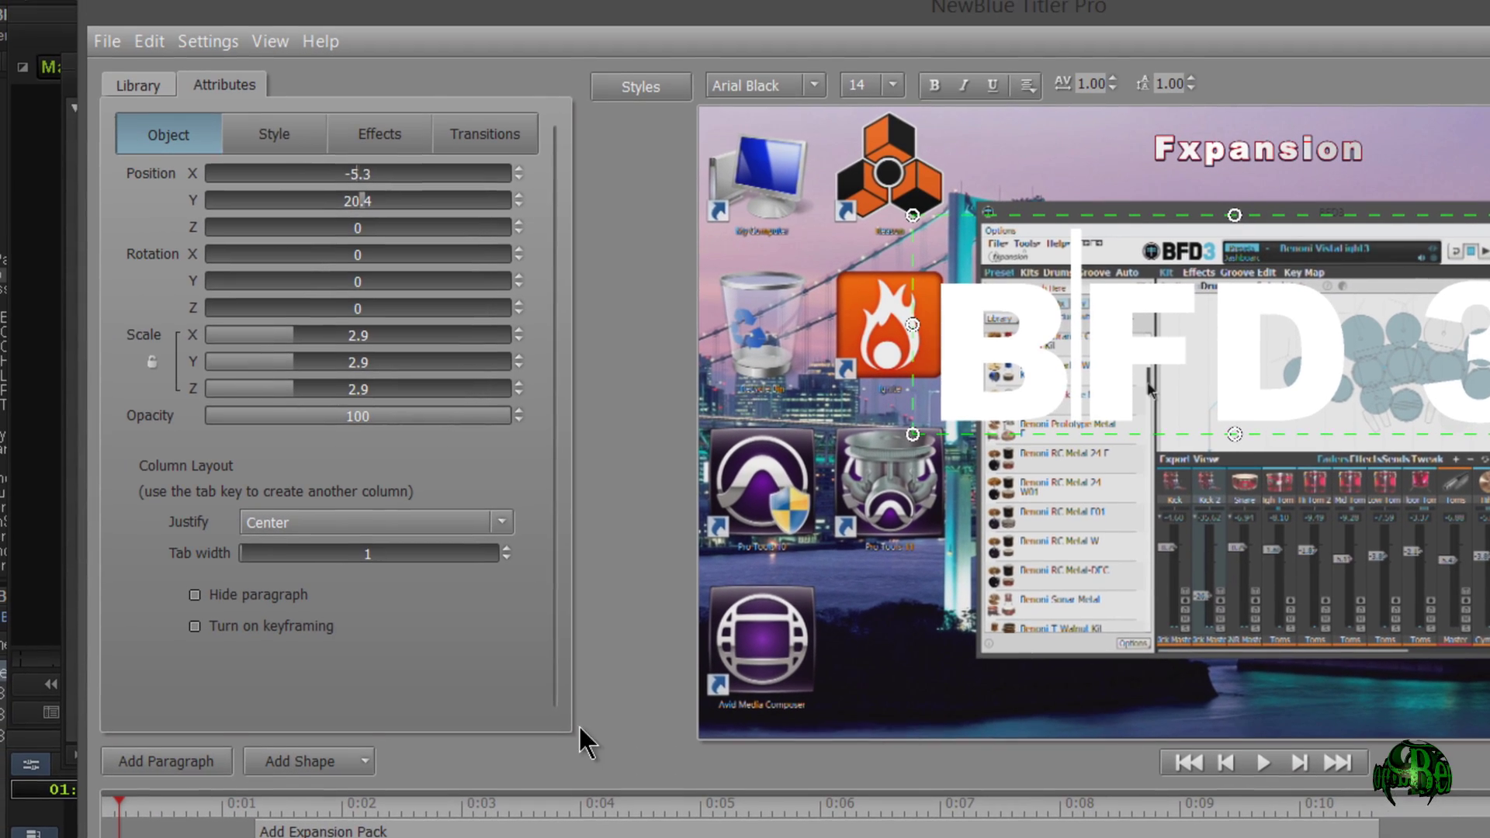
# Preview the Fighting Words, Bold Type and Blue Plasma templates on the BFD 3 title.
pyautogui.click(147, 93)
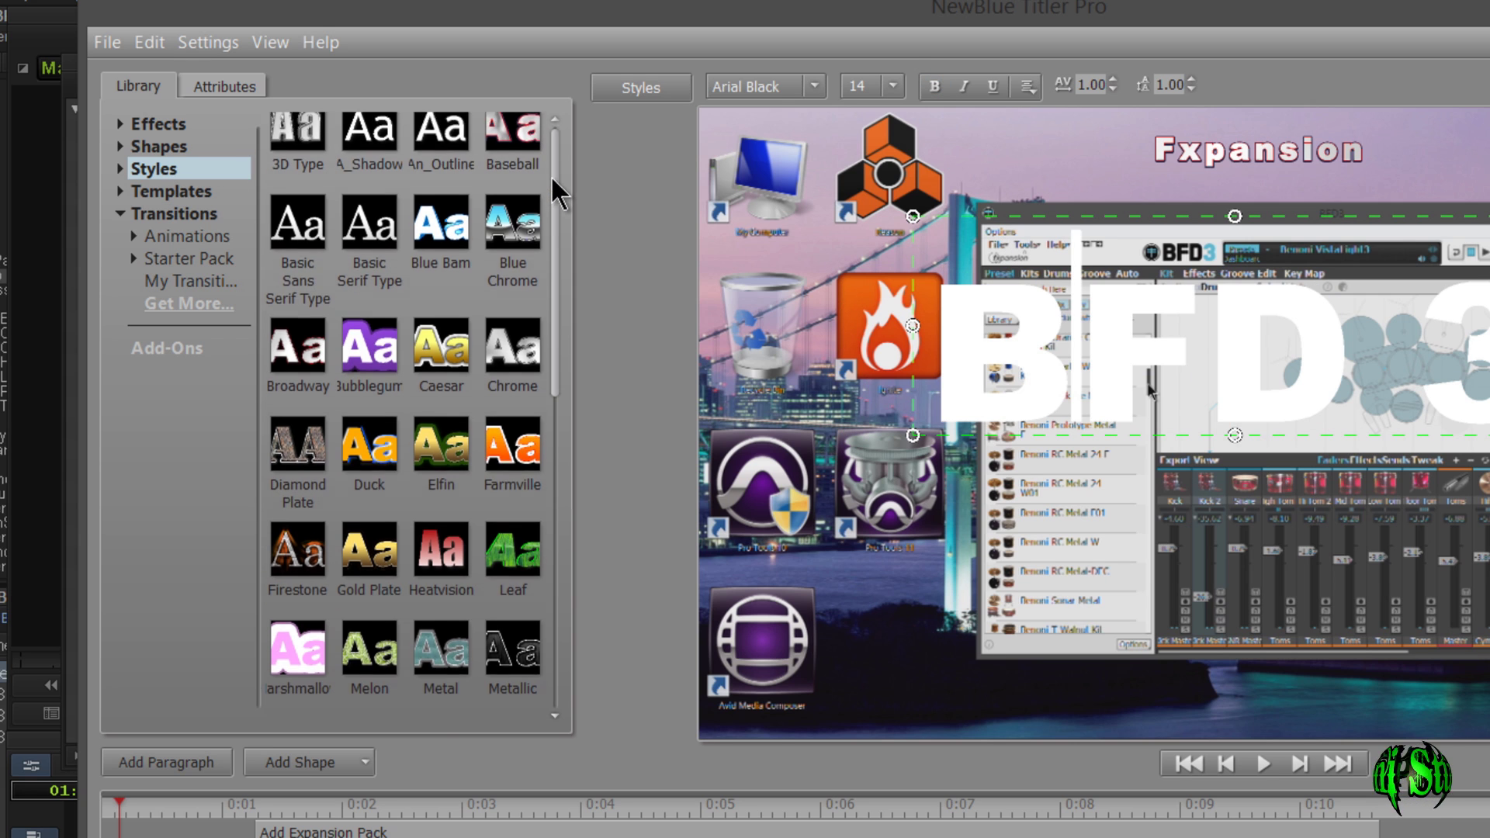
pyautogui.click(188, 191)
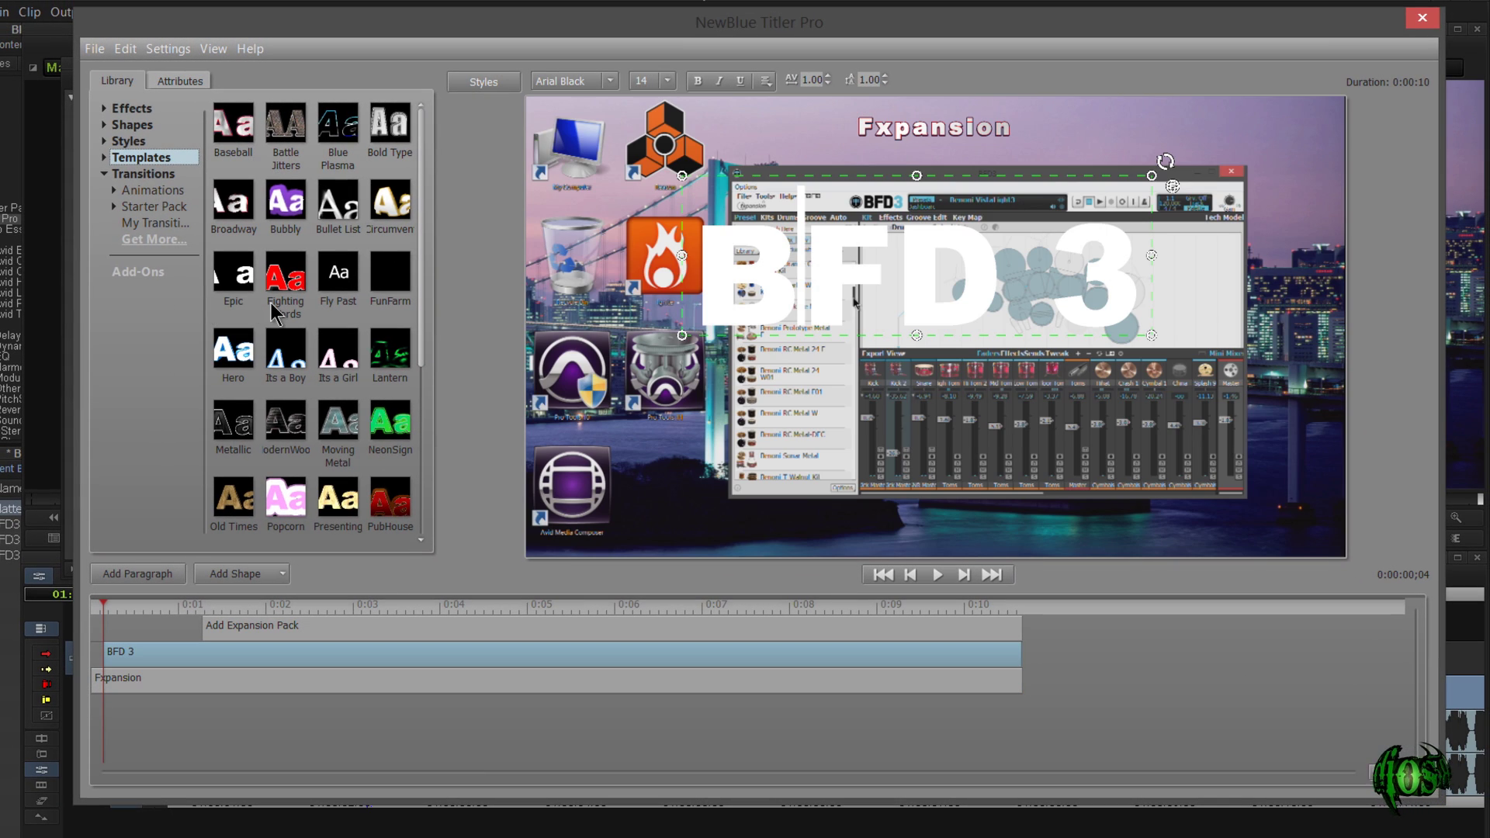
pyautogui.doubleClick(284, 278)
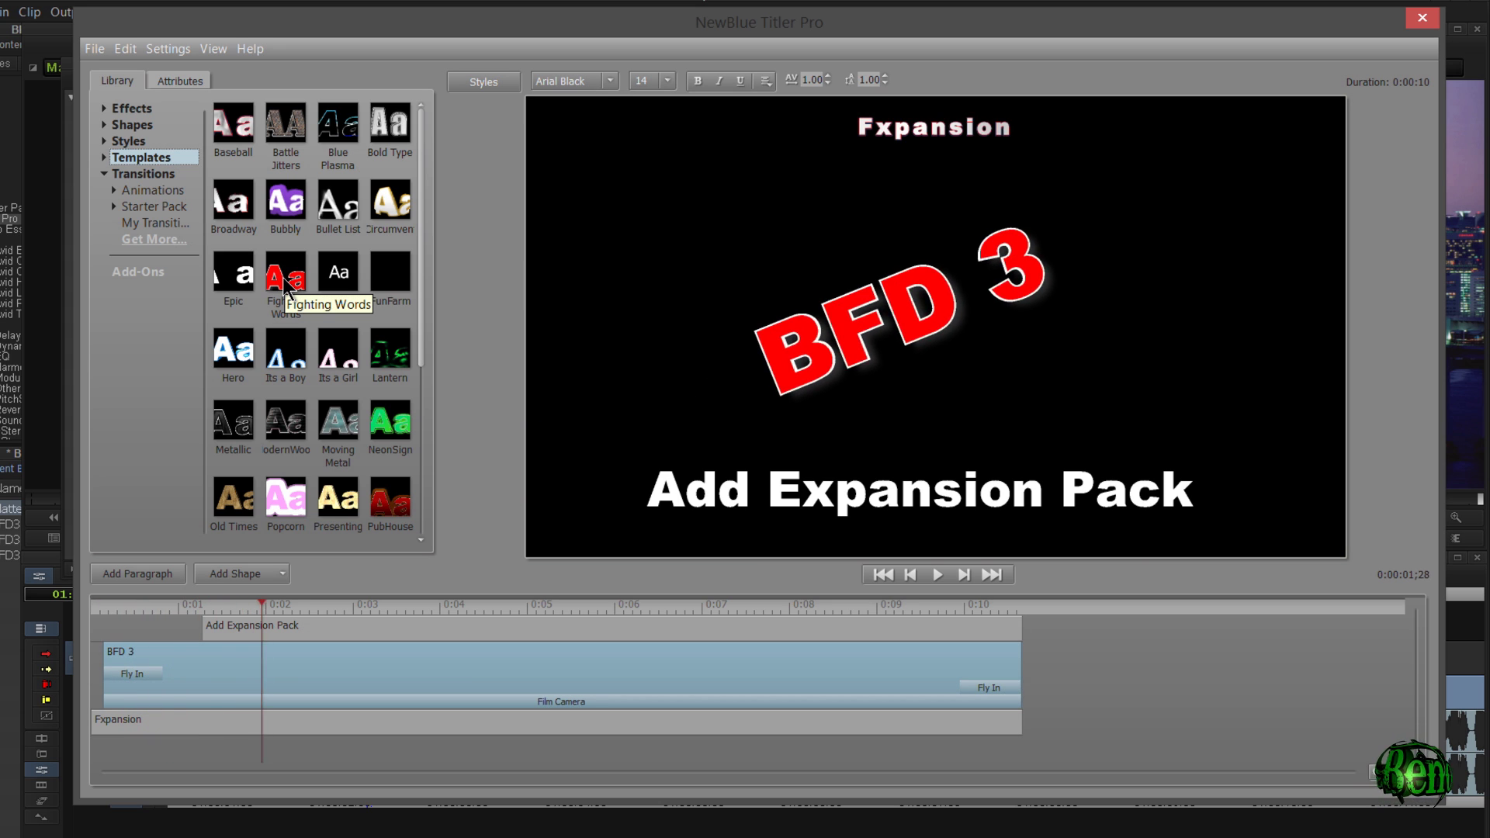
pyautogui.doubleClick(382, 128)
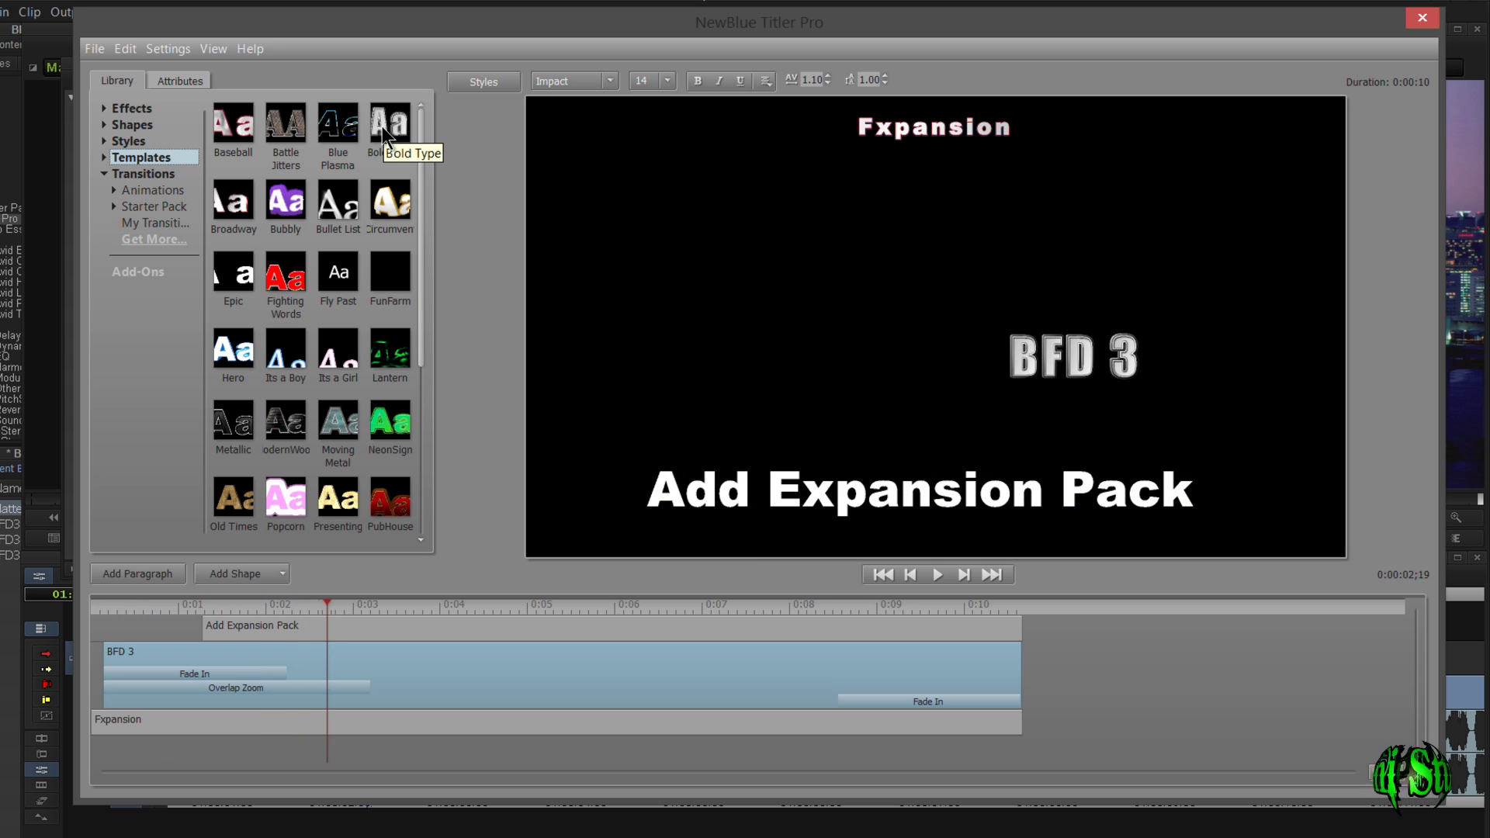
pyautogui.doubleClick(333, 124)
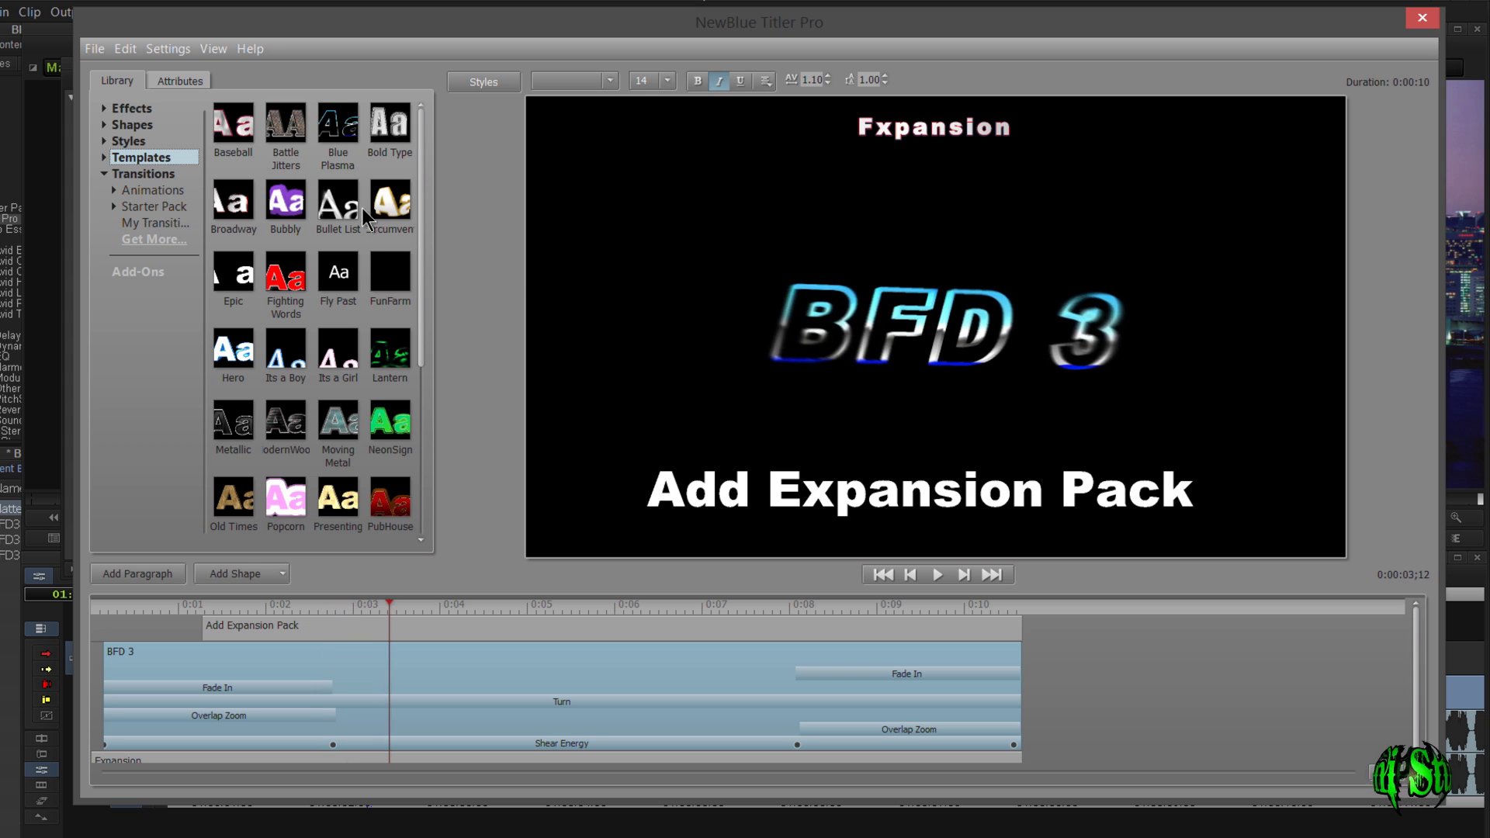
# Preview the ModernWood template on the BFD 3 title and try to apply it to that paragraph.
pyautogui.press('space')
pyautogui.moveTo(423, 268); pyautogui.dragTo(418, 346)
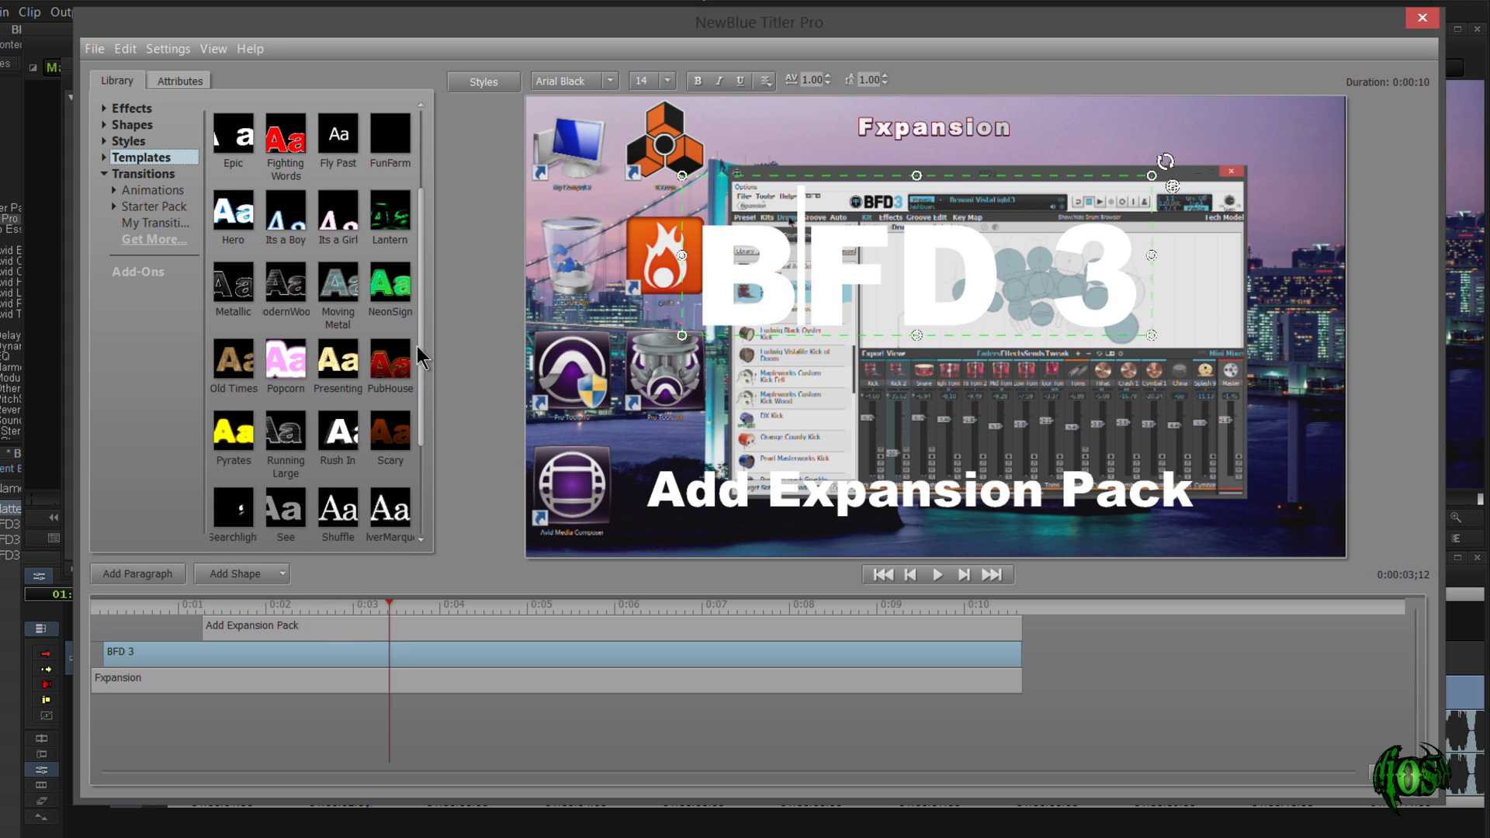
pyautogui.press('space')
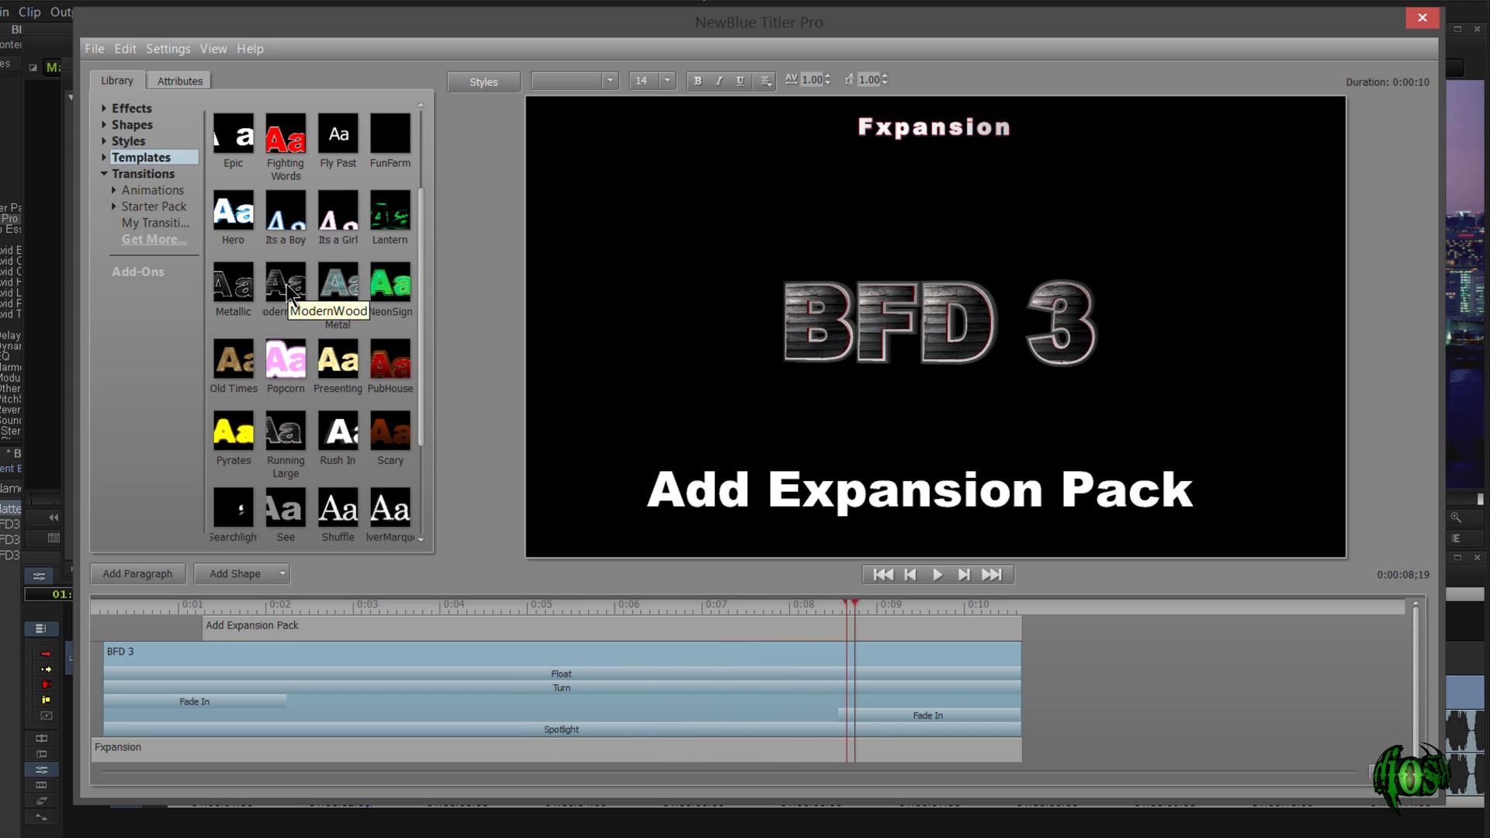
pyautogui.moveTo(291, 295); pyautogui.dragTo(304, 710)
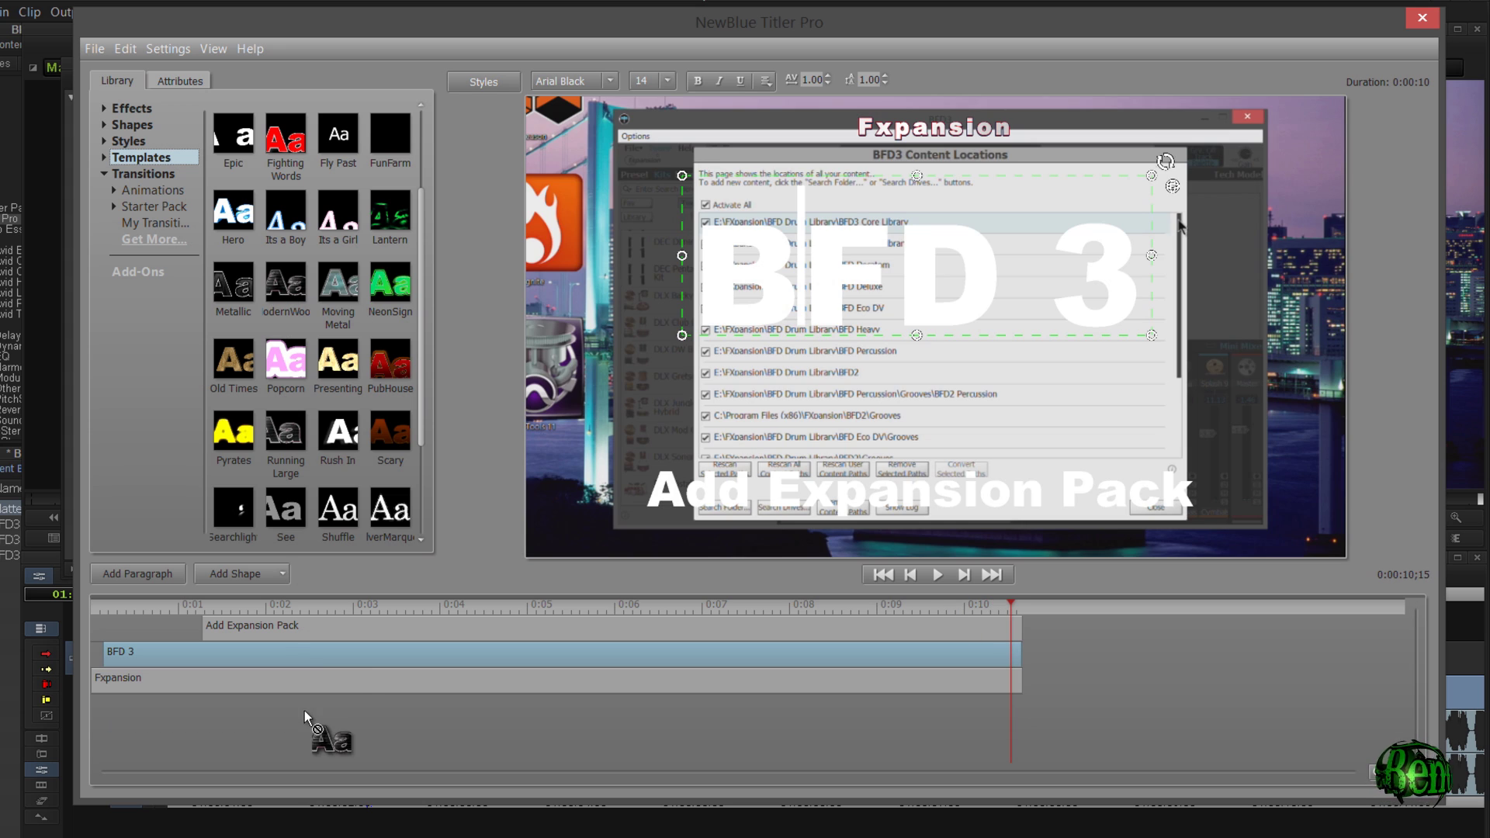
pyautogui.moveTo(325, 644); pyautogui.dragTo(261, 395)
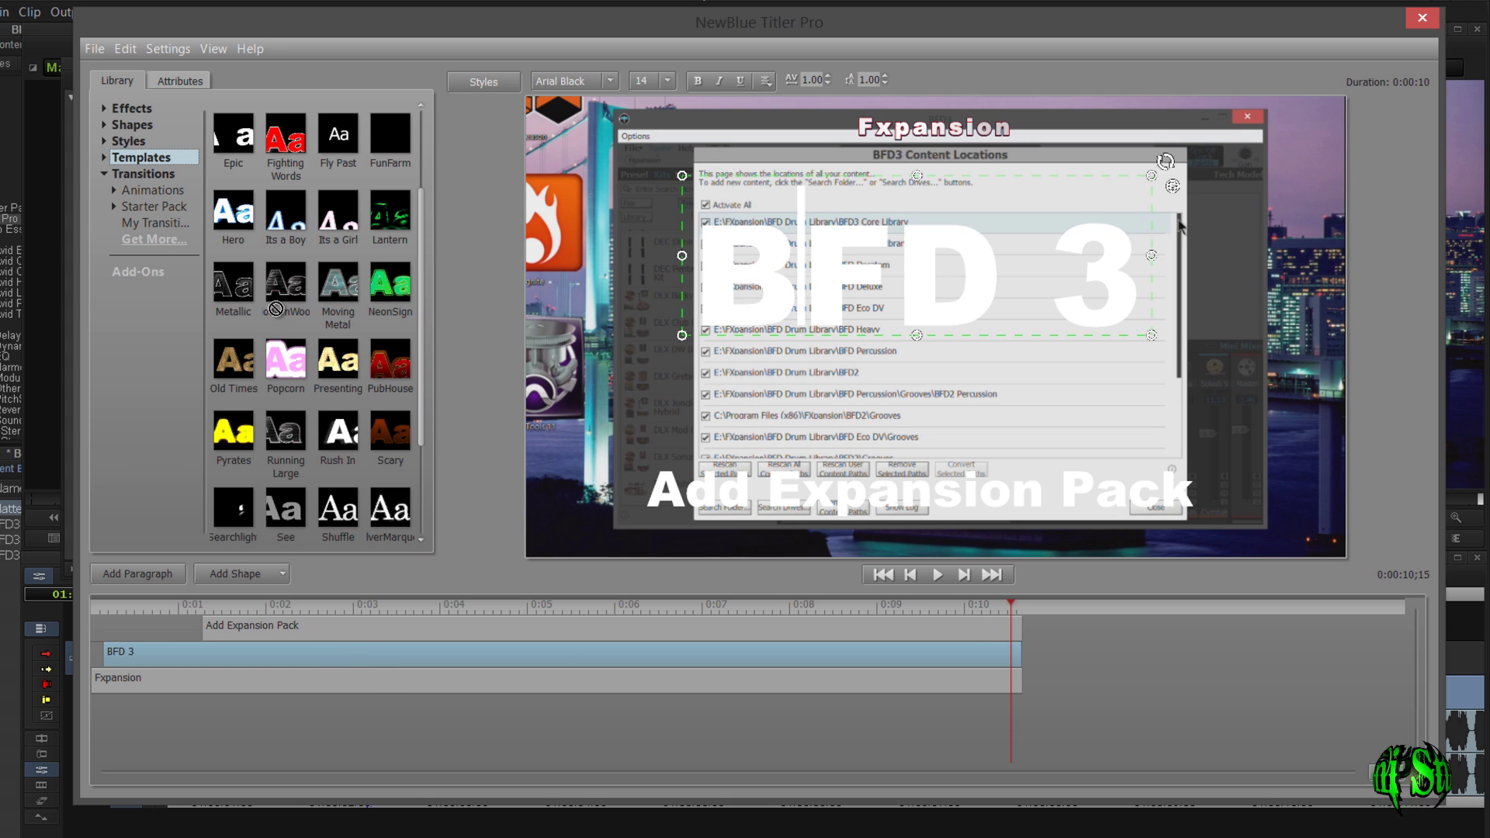
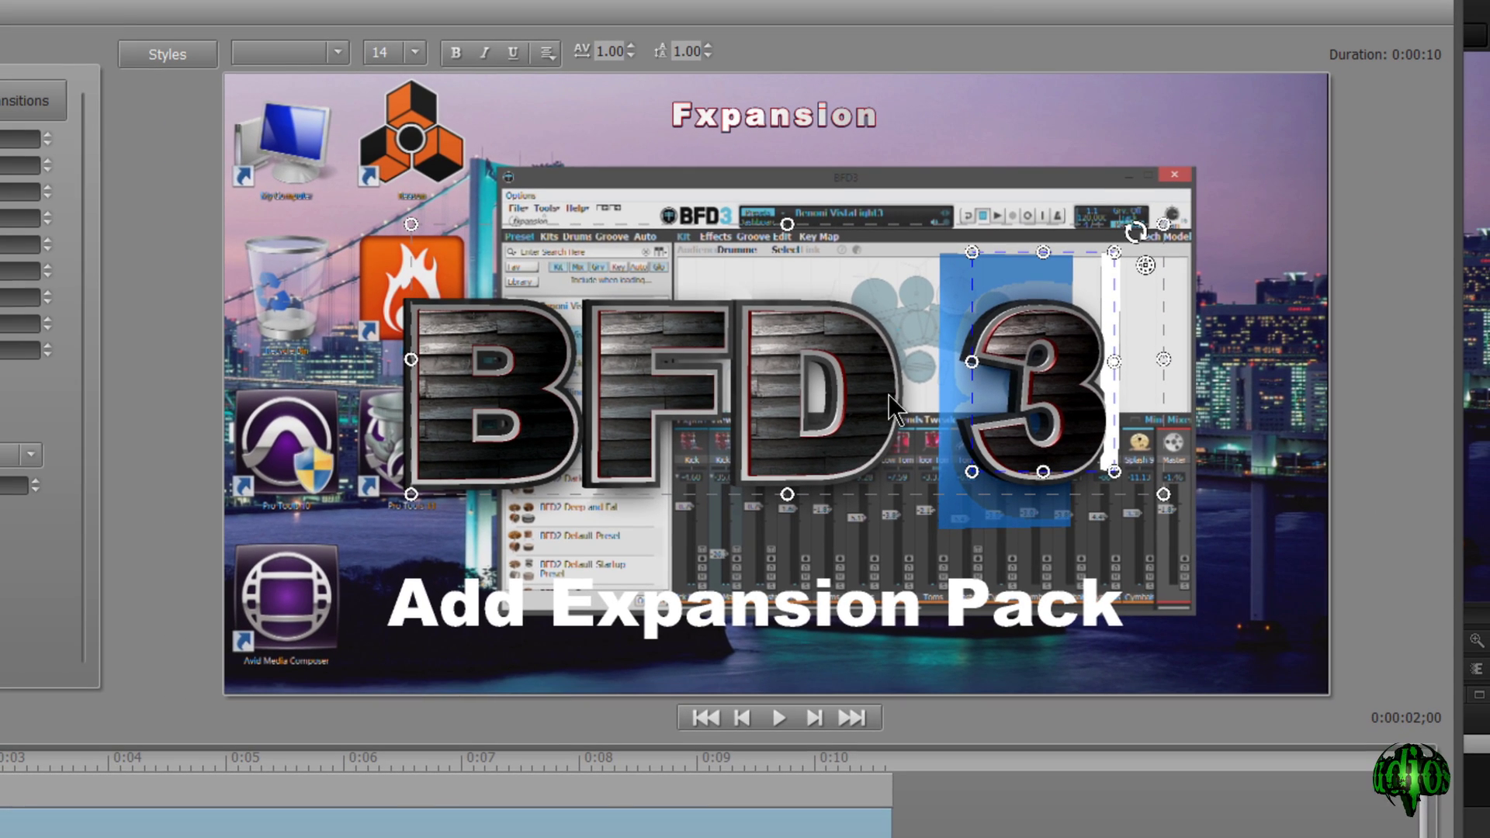
# Recolor only the 3 in the BFD 3 title, giving its 3D Face steel layer a solid light blue sampled from the BFD3 logo.
pyautogui.click(895, 335)
pyautogui.keyDown('shift'); pyautogui.click(456, 342); pyautogui.keyUp('shift')
pyautogui.keyDown('shift'); pyautogui.click(764, 365); pyautogui.keyUp('shift')
pyautogui.click(951, 335)
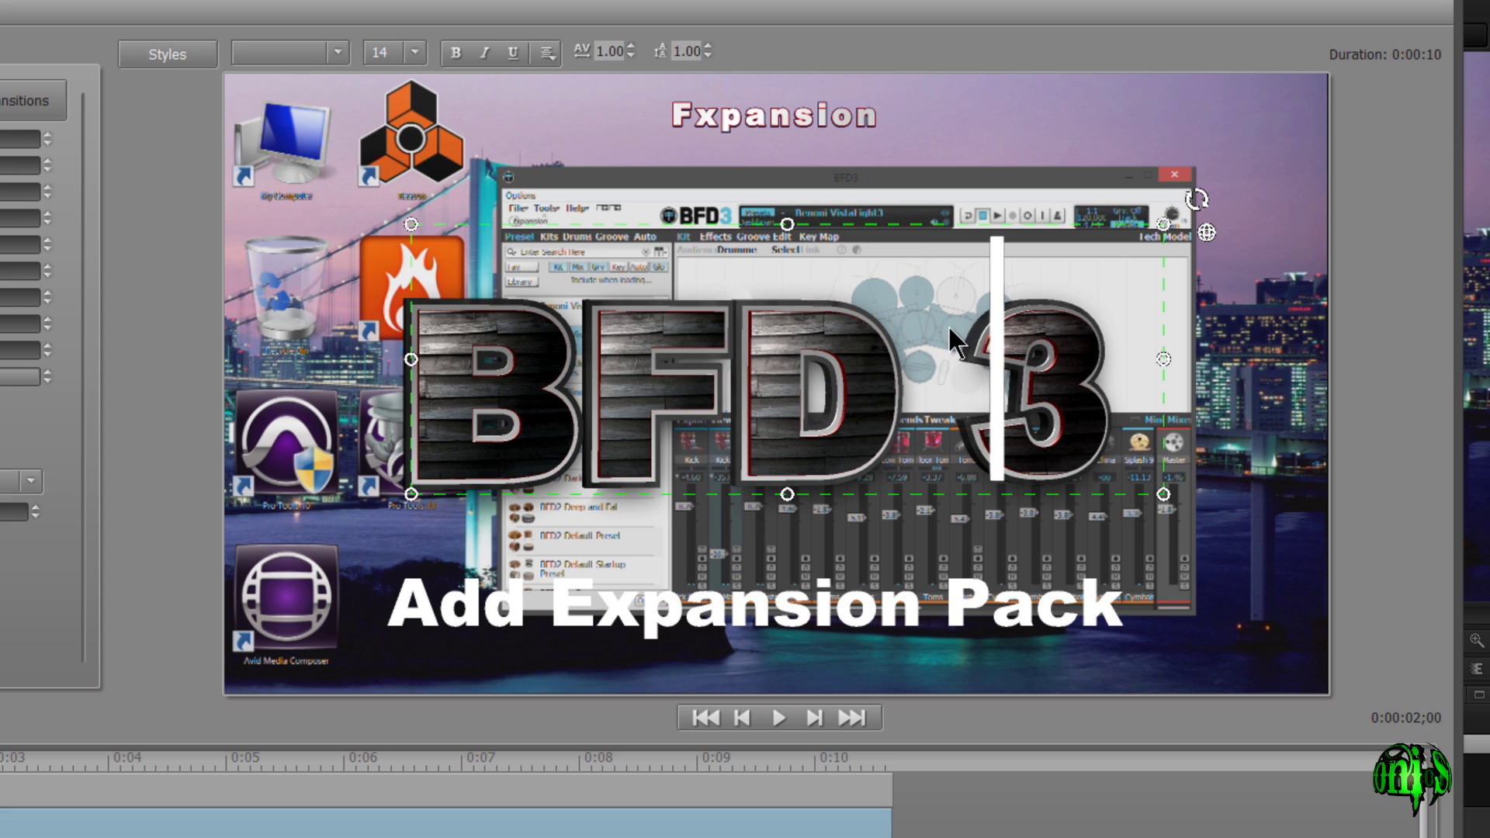
pyautogui.keyDown('shift'); pyautogui.click(1039, 353); pyautogui.keyUp('shift')
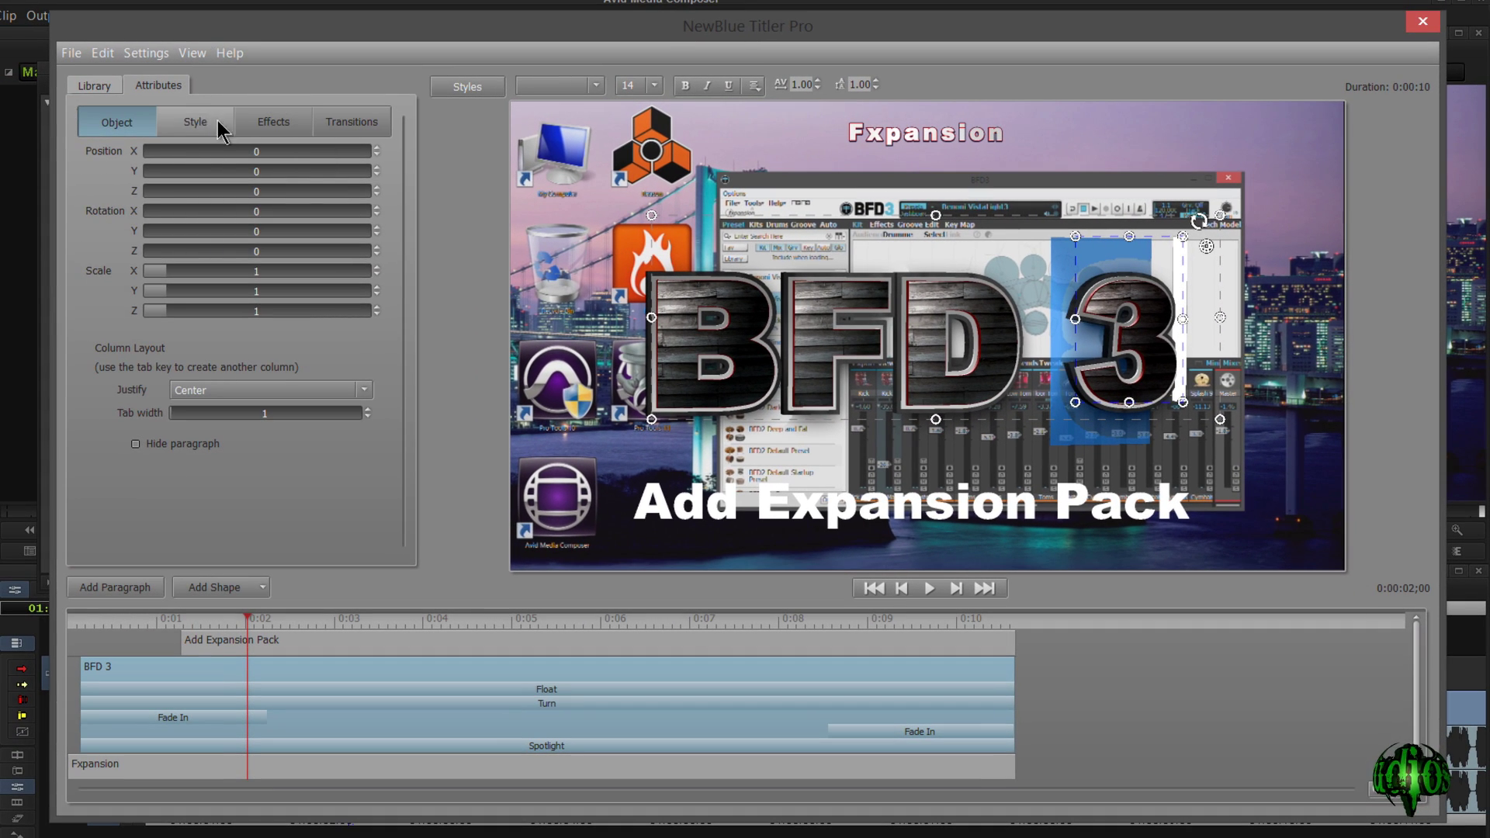
pyautogui.click(59, 118)
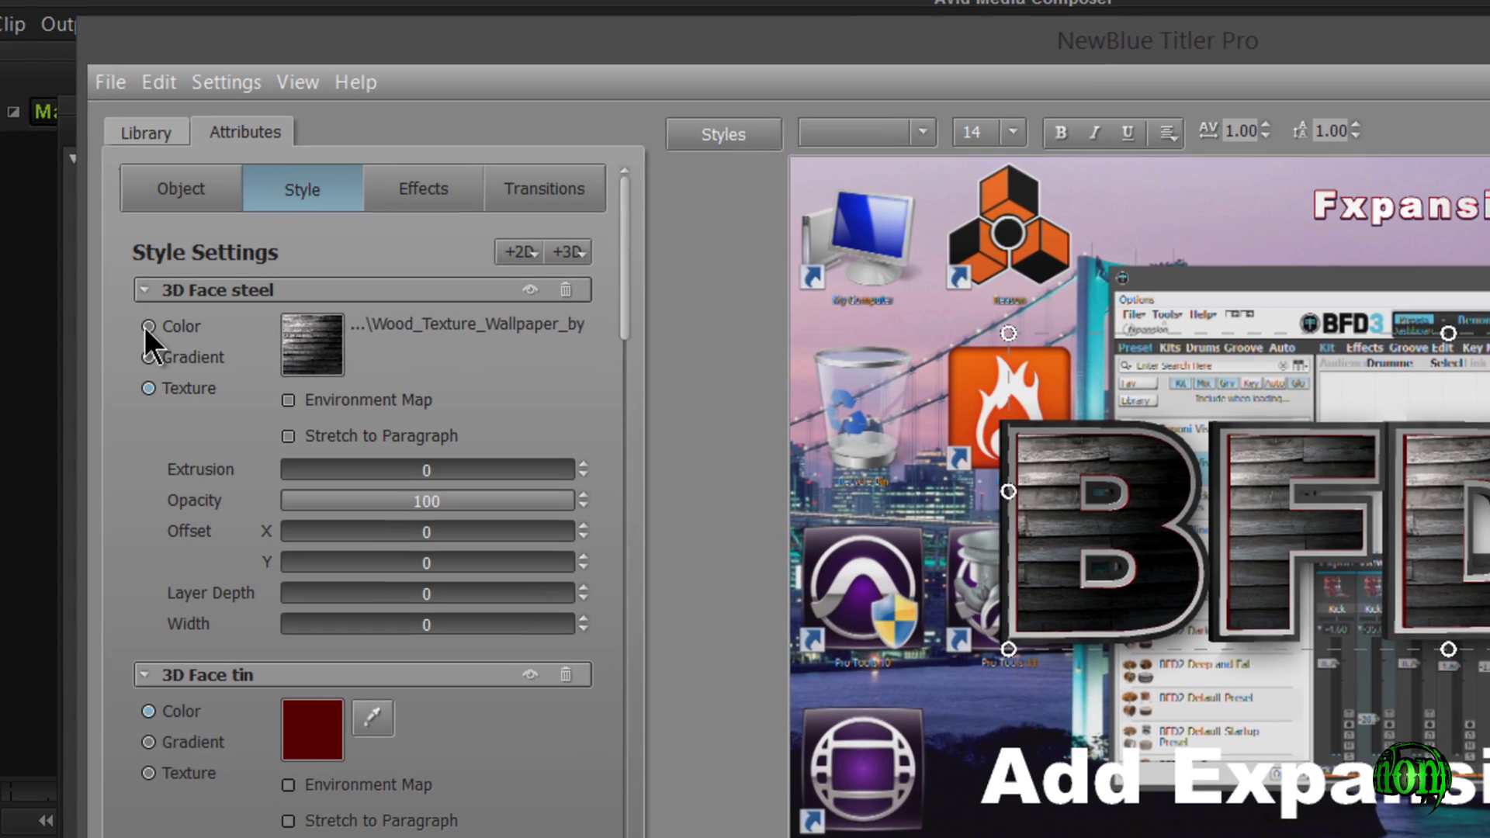
pyautogui.click(145, 327)
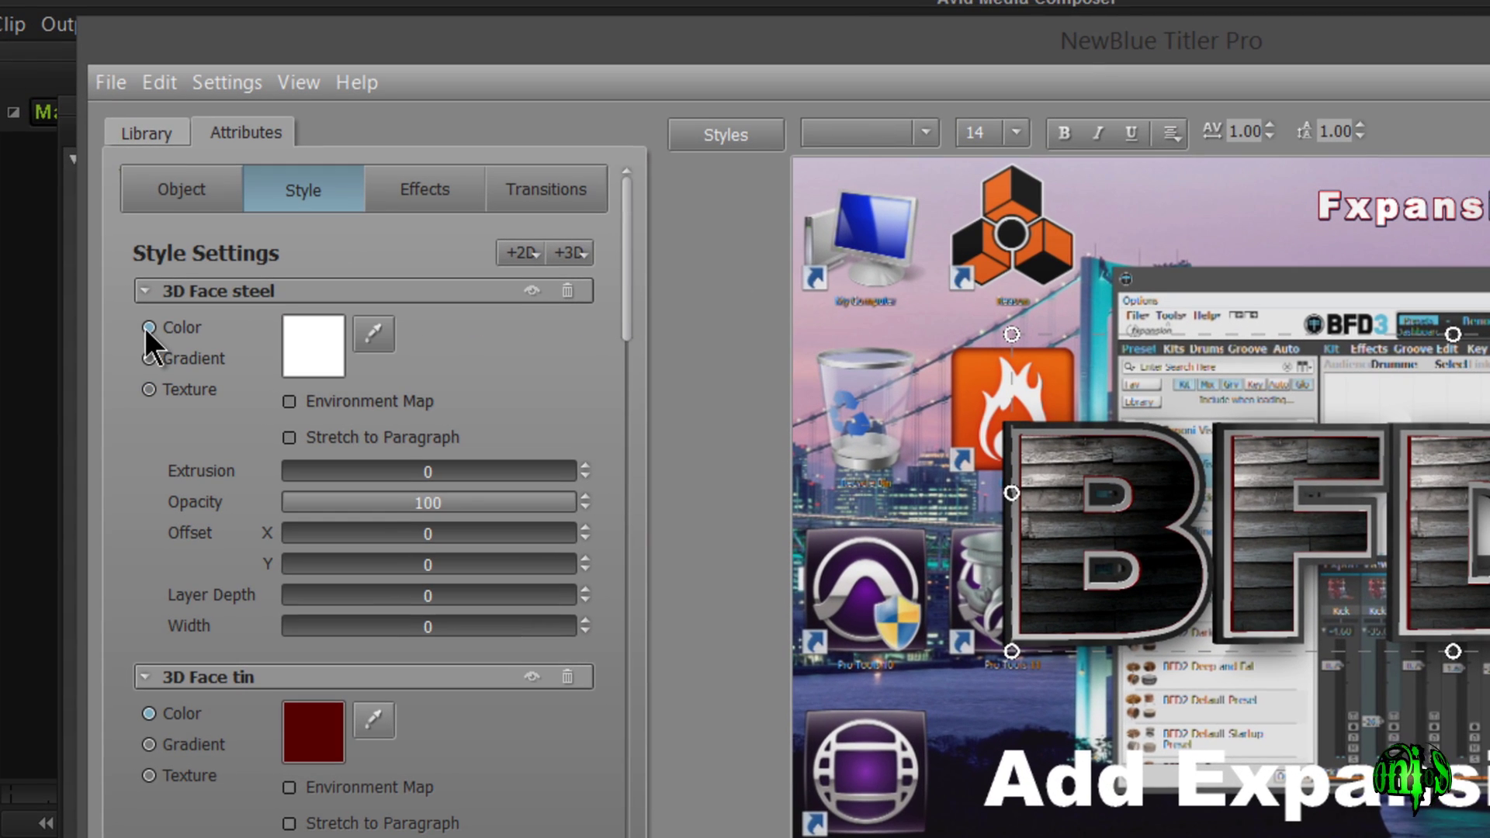
pyautogui.click(380, 329)
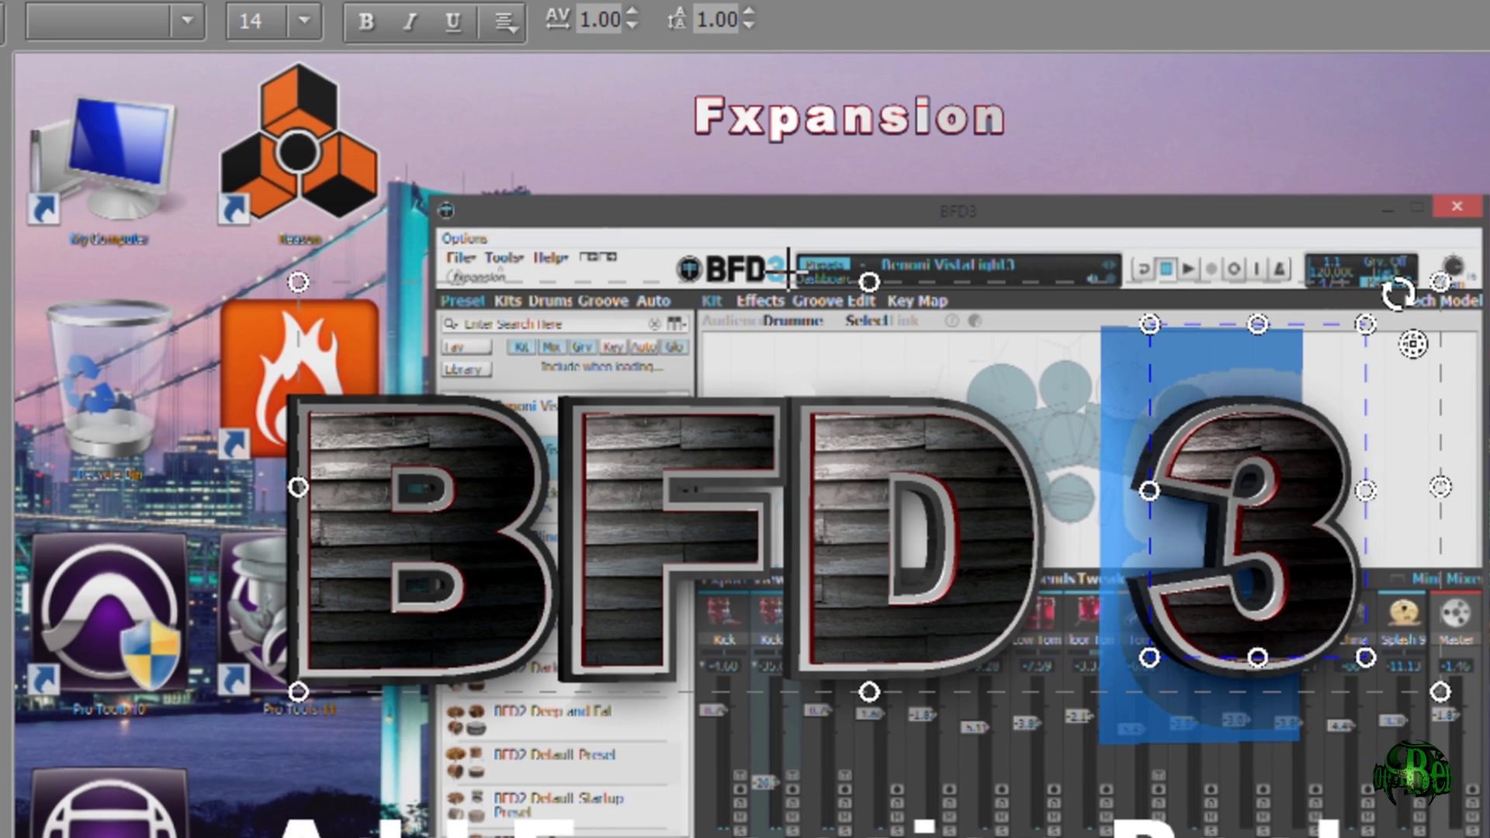
pyautogui.click(788, 268)
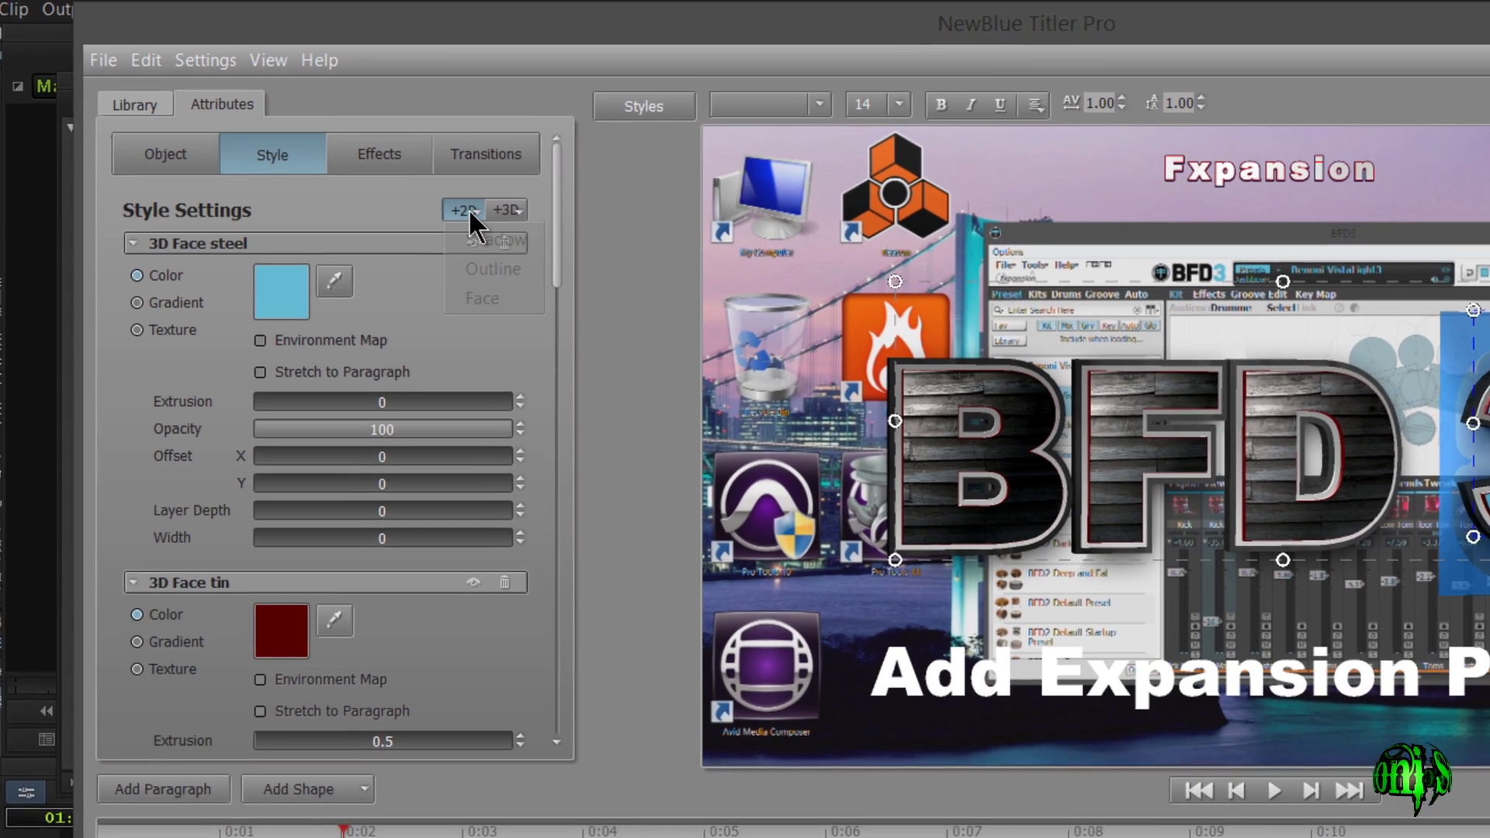
# Examine the available 2D and 3D layer types, the existing style layers, and the effects offered for the Face layer.
pyautogui.click(413, 161)
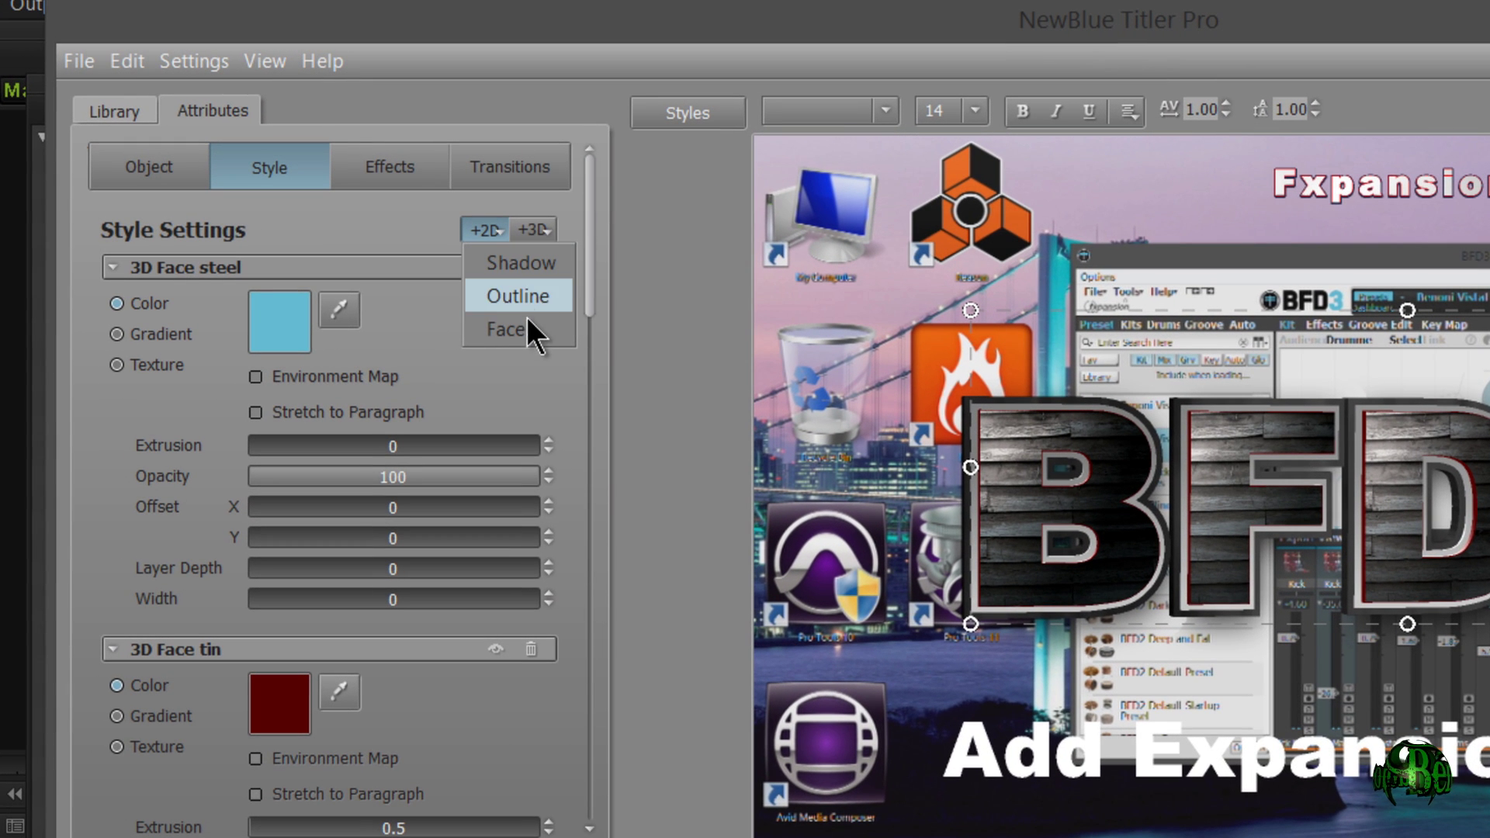
pyautogui.click(533, 229)
pyautogui.click(589, 192)
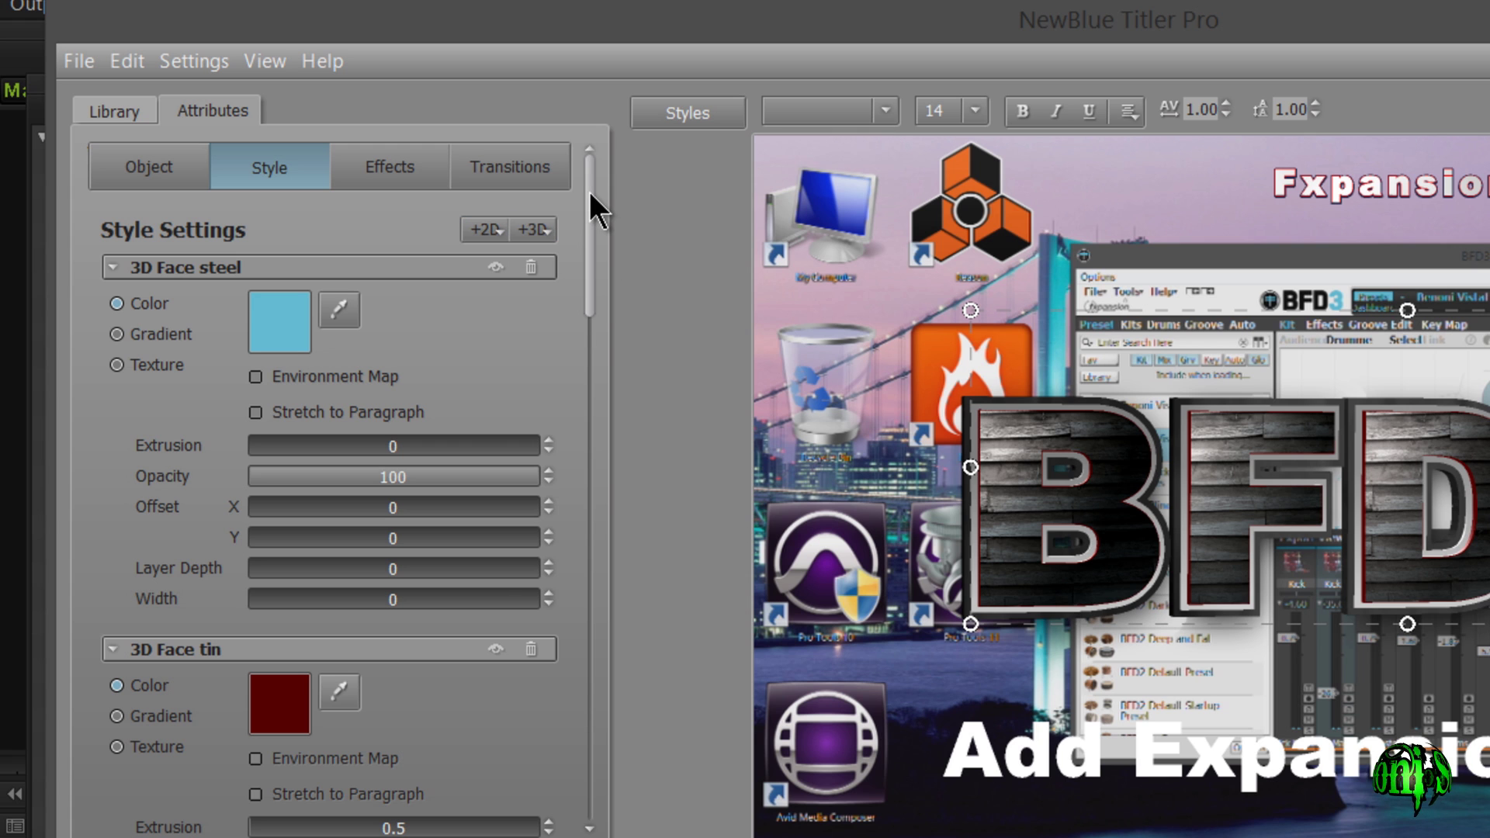
pyautogui.scroll(-3, 590, 194)
pyautogui.moveTo(581, 260); pyautogui.dragTo(580, 223)
pyautogui.scroll(2, 579, 221)
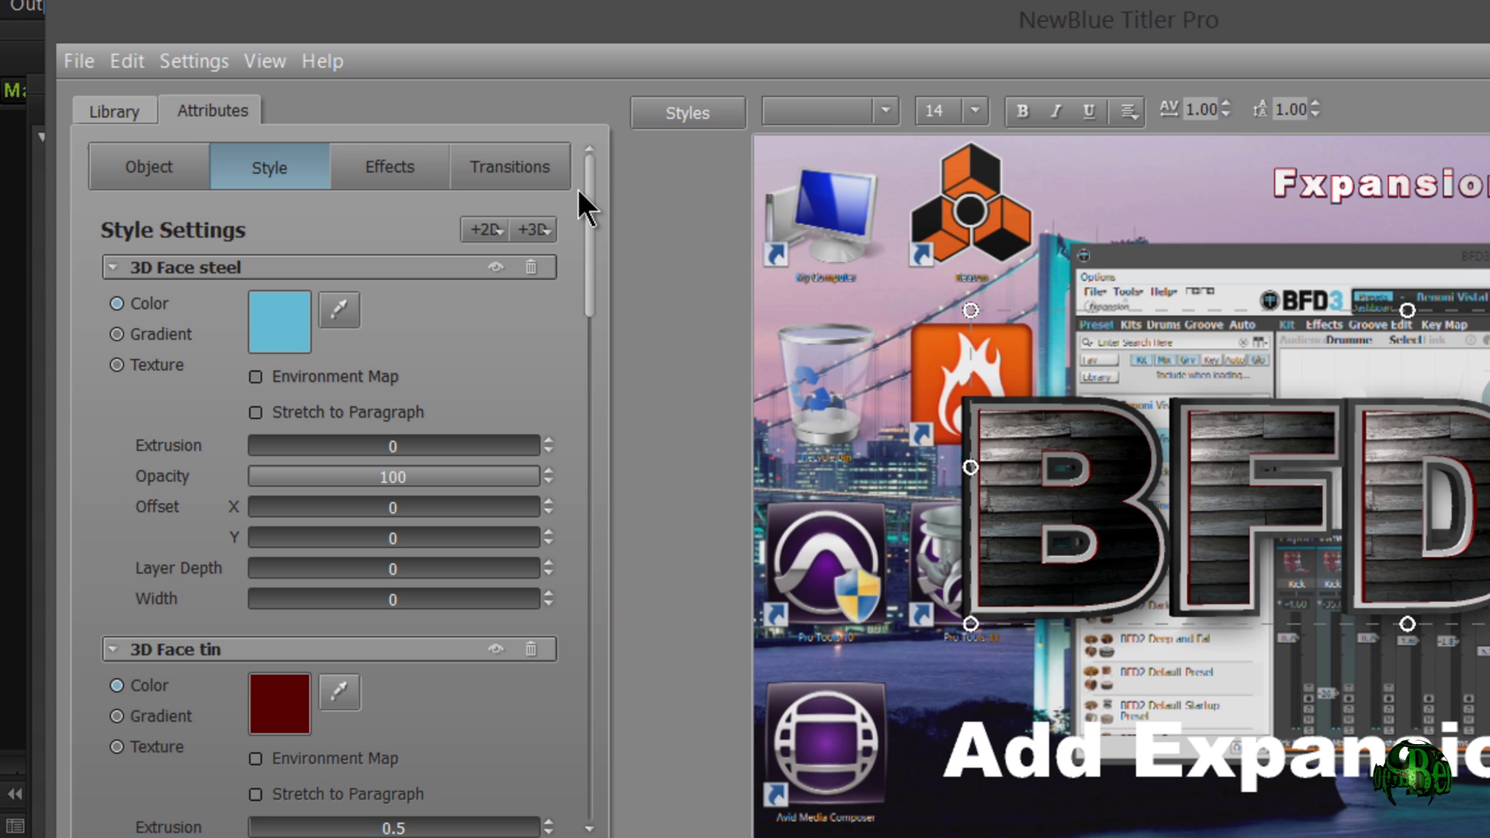
pyautogui.moveTo(577, 193); pyautogui.dragTo(573, 706)
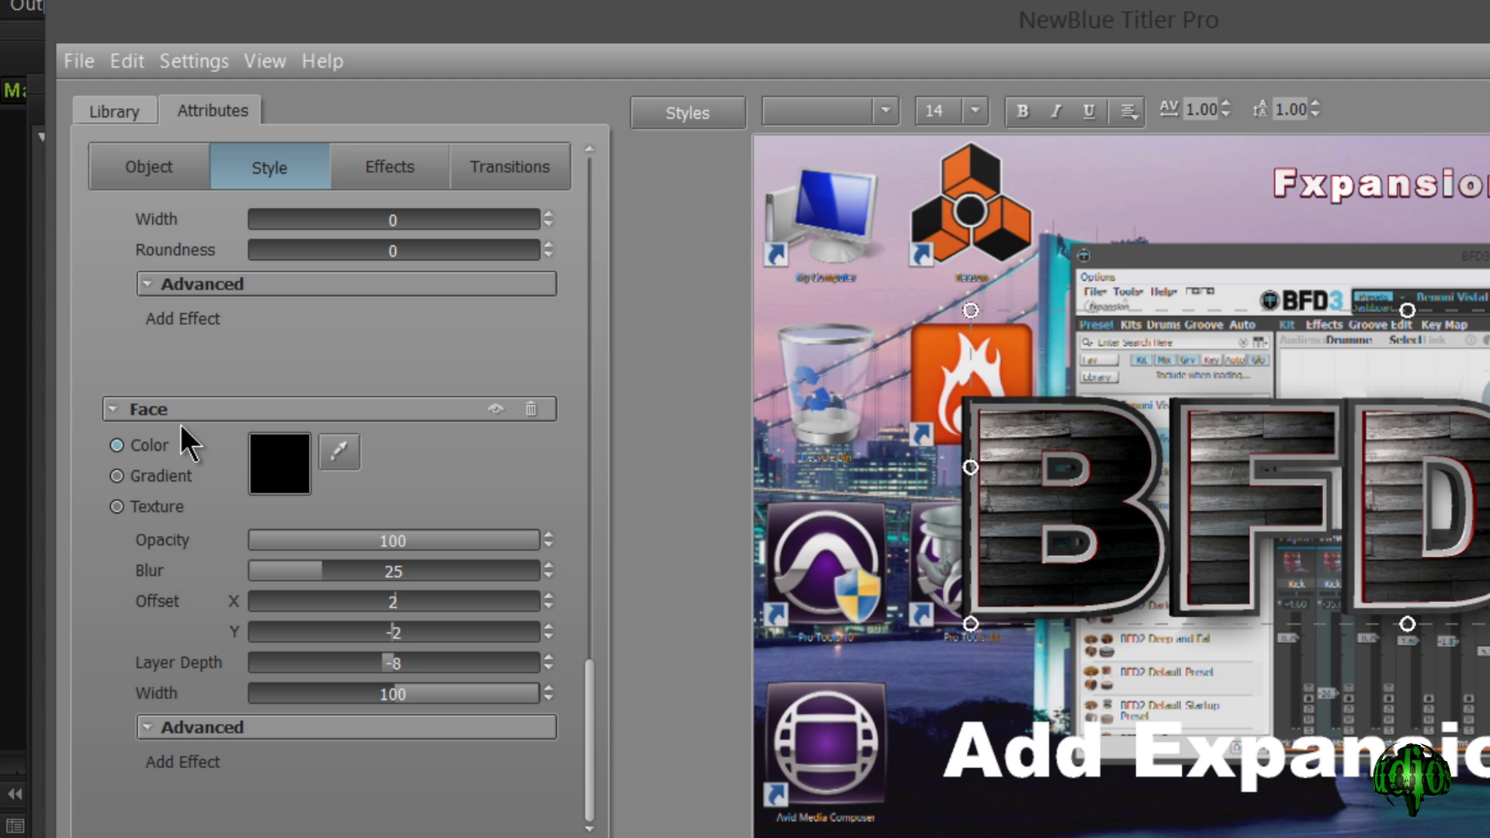
pyautogui.click(188, 767)
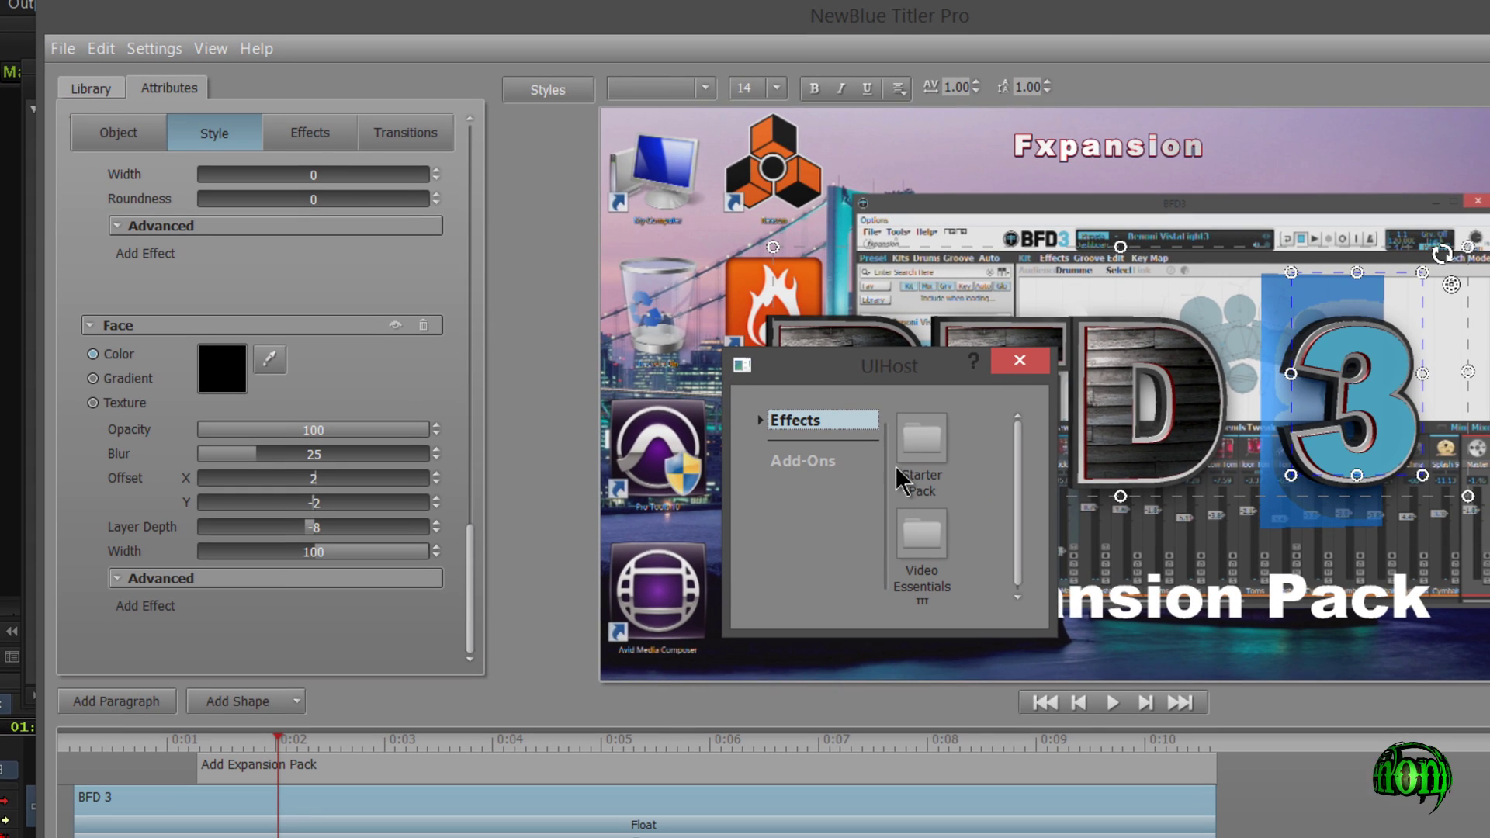
pyautogui.click(1020, 361)
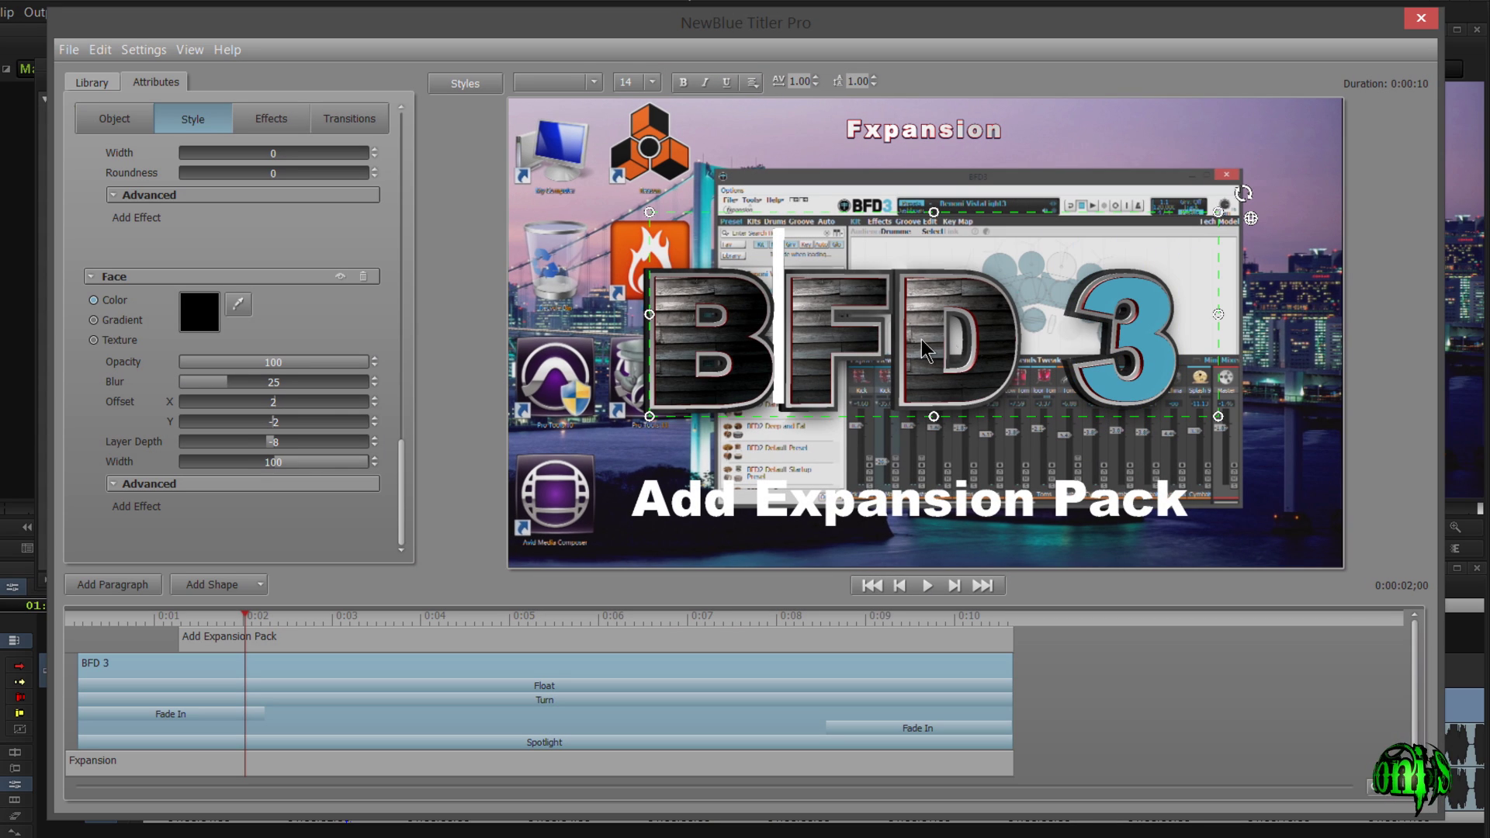
# Move the BFD 3 title up to a Y position of about 23.7 and set its X position to 0.
pyautogui.moveTo(667, 213); pyautogui.dragTo(671, 151)
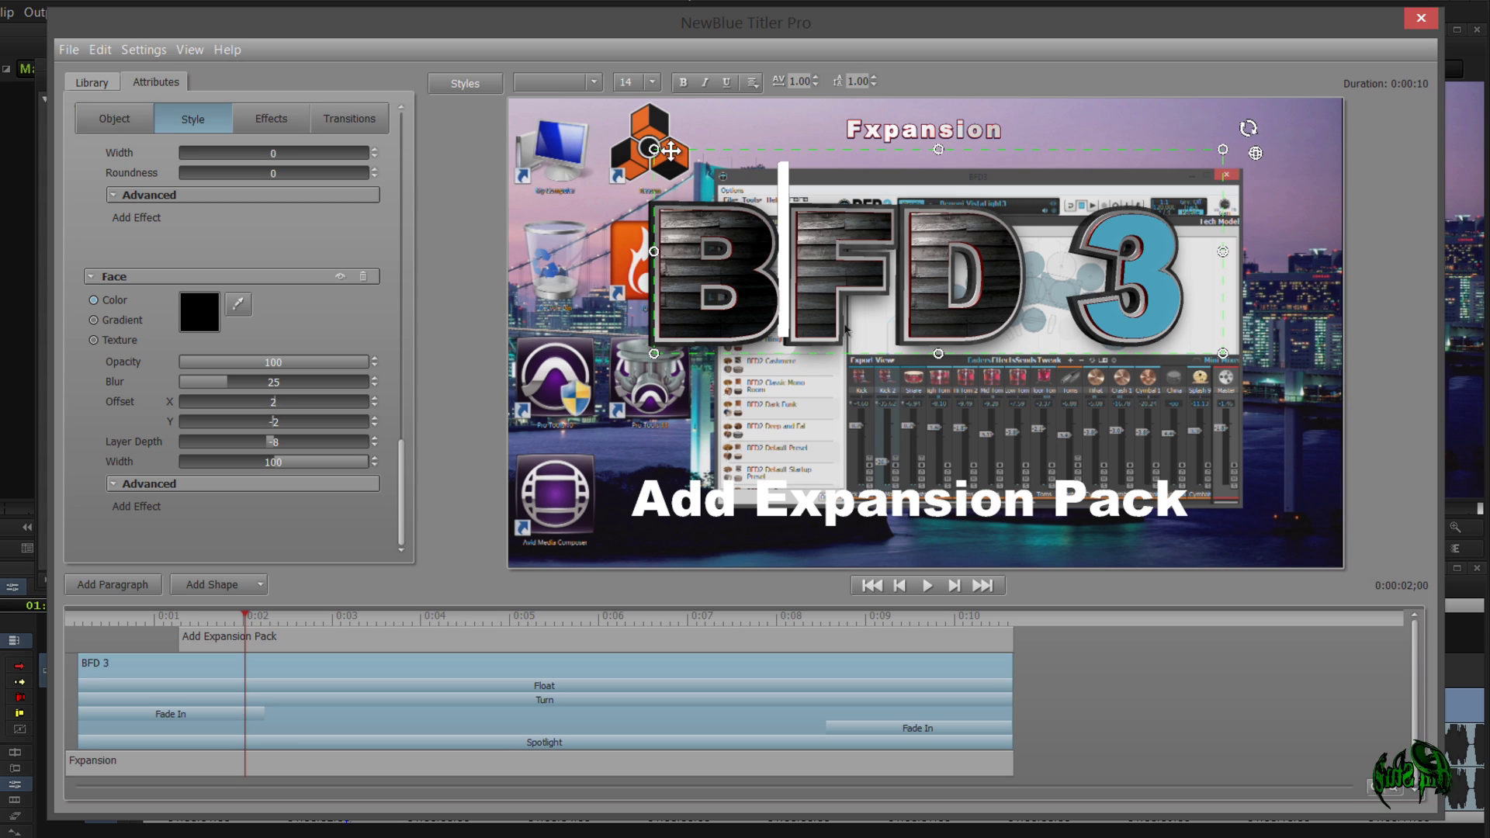
pyautogui.click(124, 120)
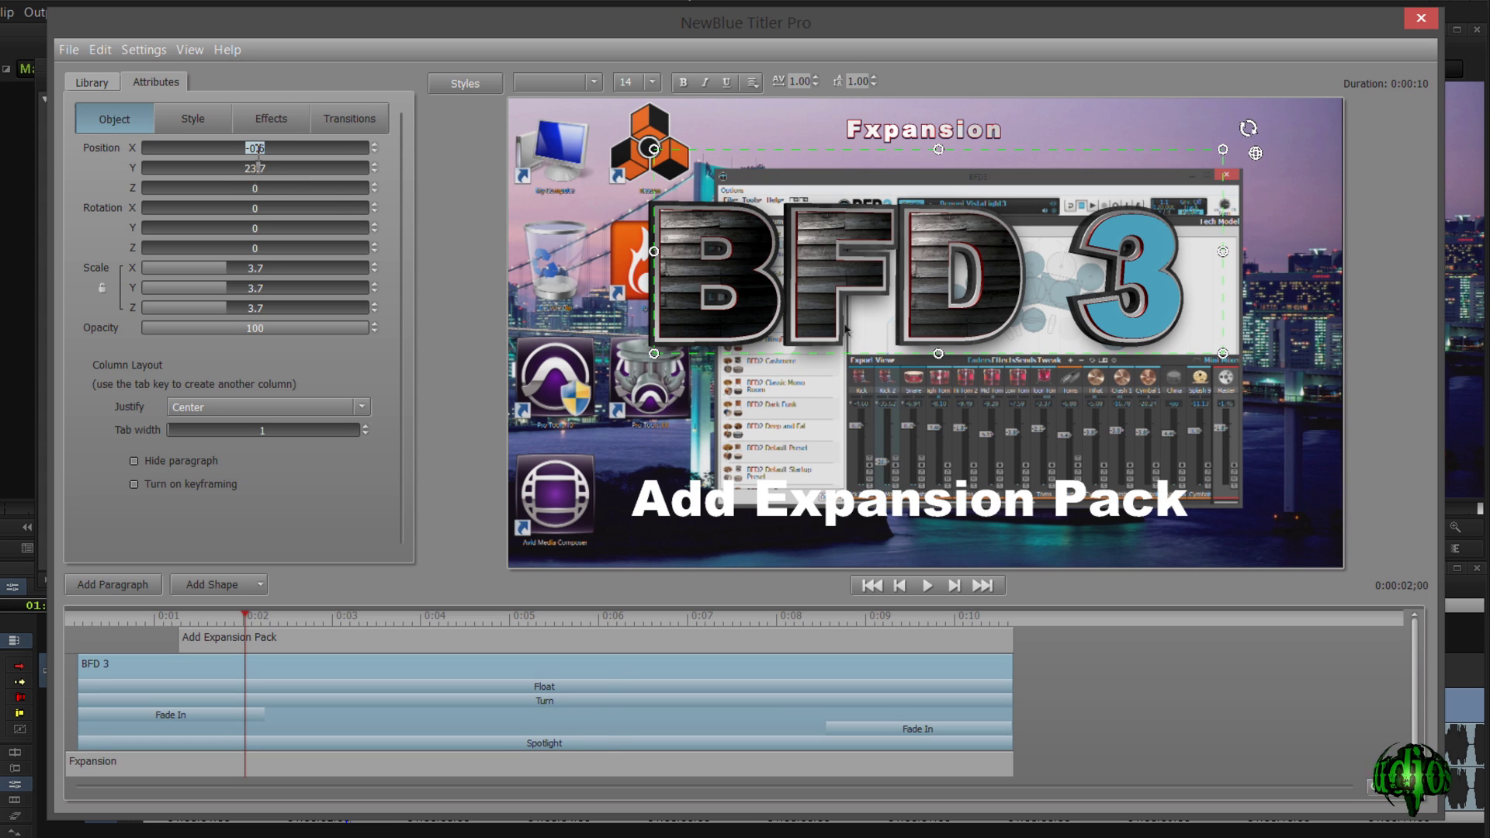
pyautogui.click(258, 148)
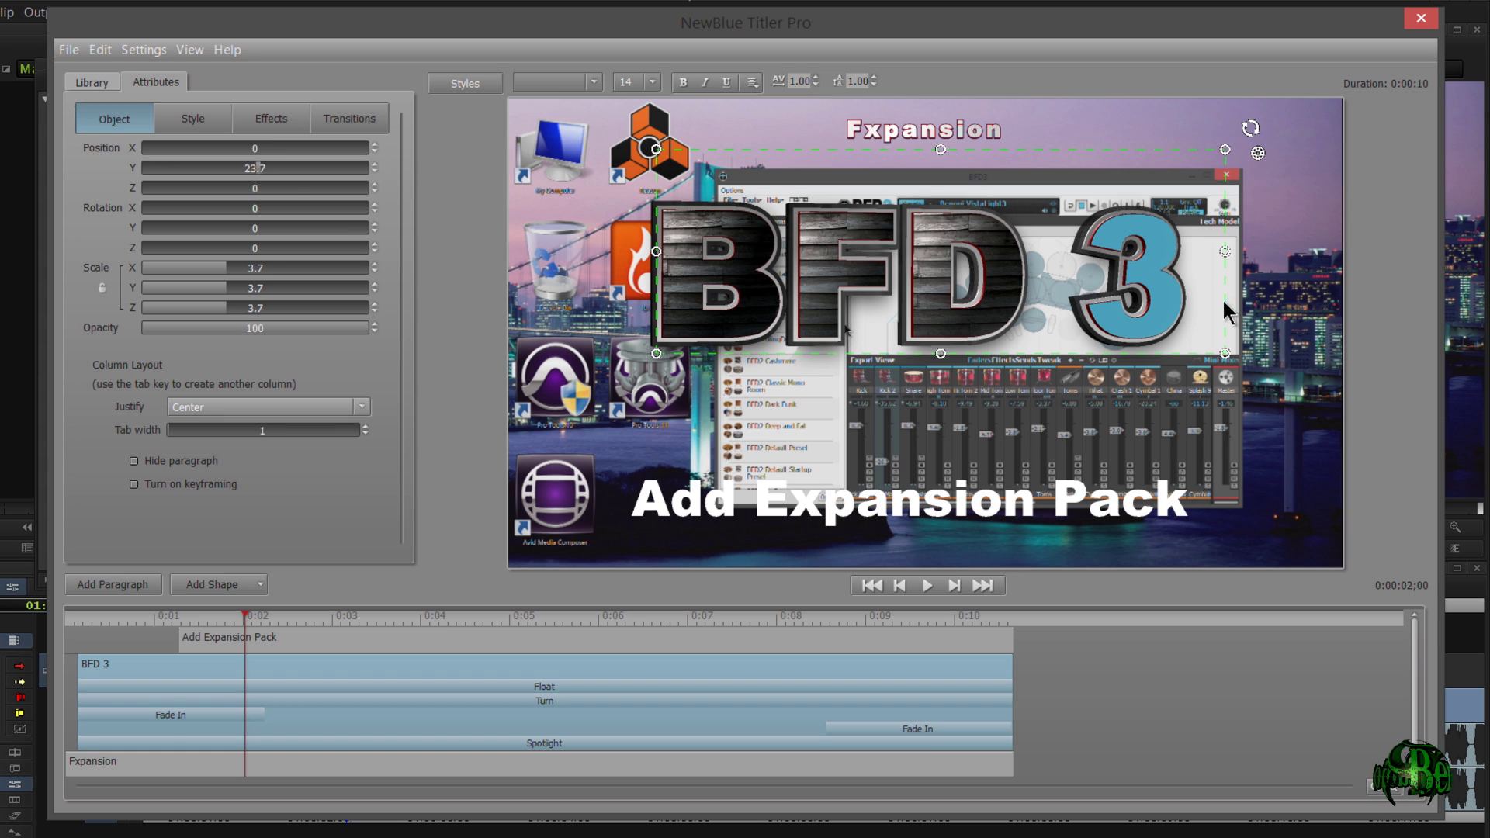
# Try the Stretched preset of the Drop Split transition at the start of the BFD 3 paragraph and preview it.
pyautogui.moveTo(108, 622); pyautogui.dragTo(219, 625)
pyautogui.click(186, 714)
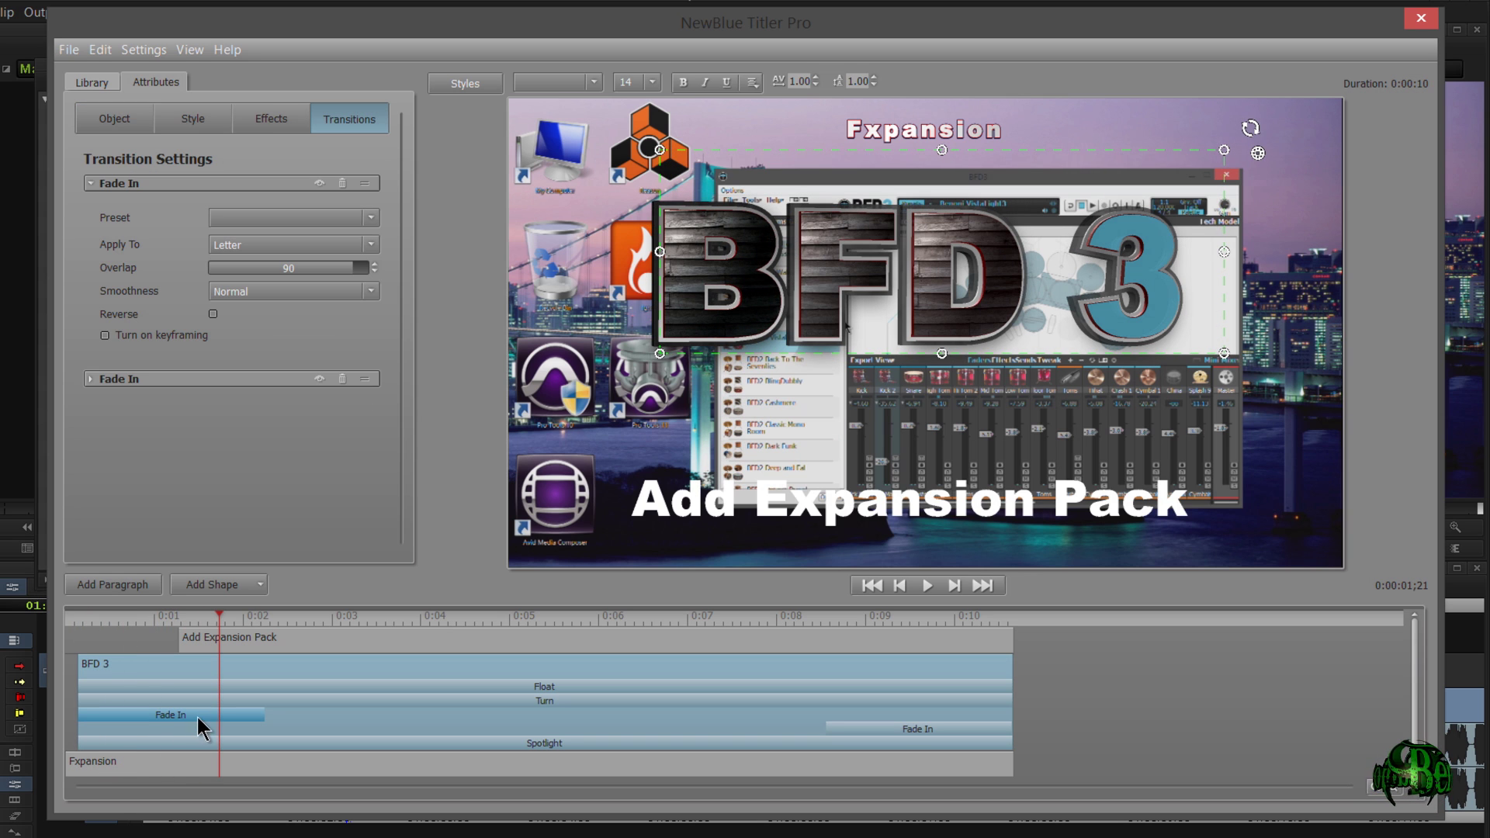
pyautogui.click(78, 82)
pyautogui.click(123, 177)
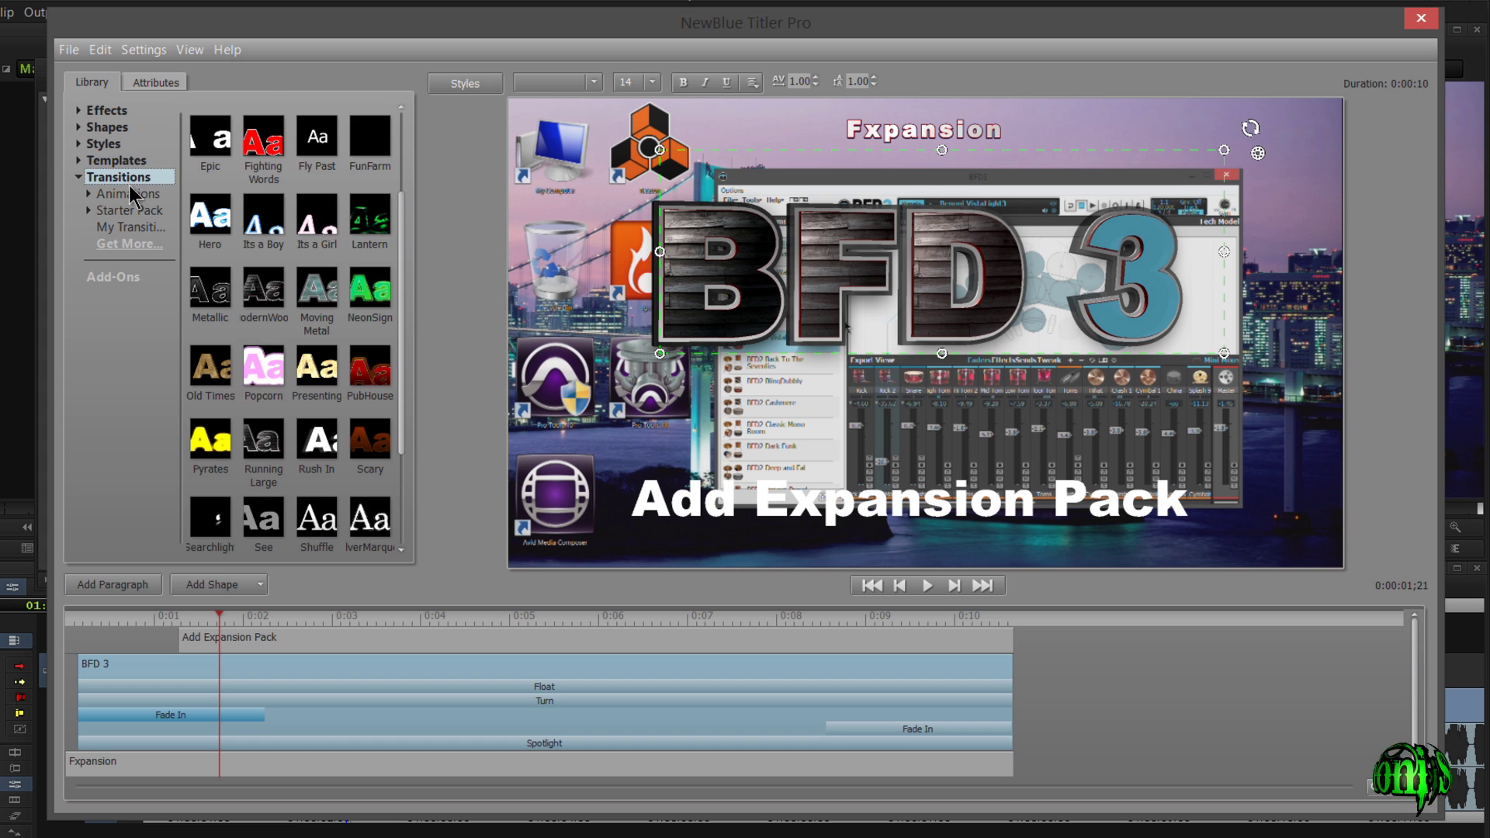
pyautogui.click(130, 193)
pyautogui.doubleClick(281, 129)
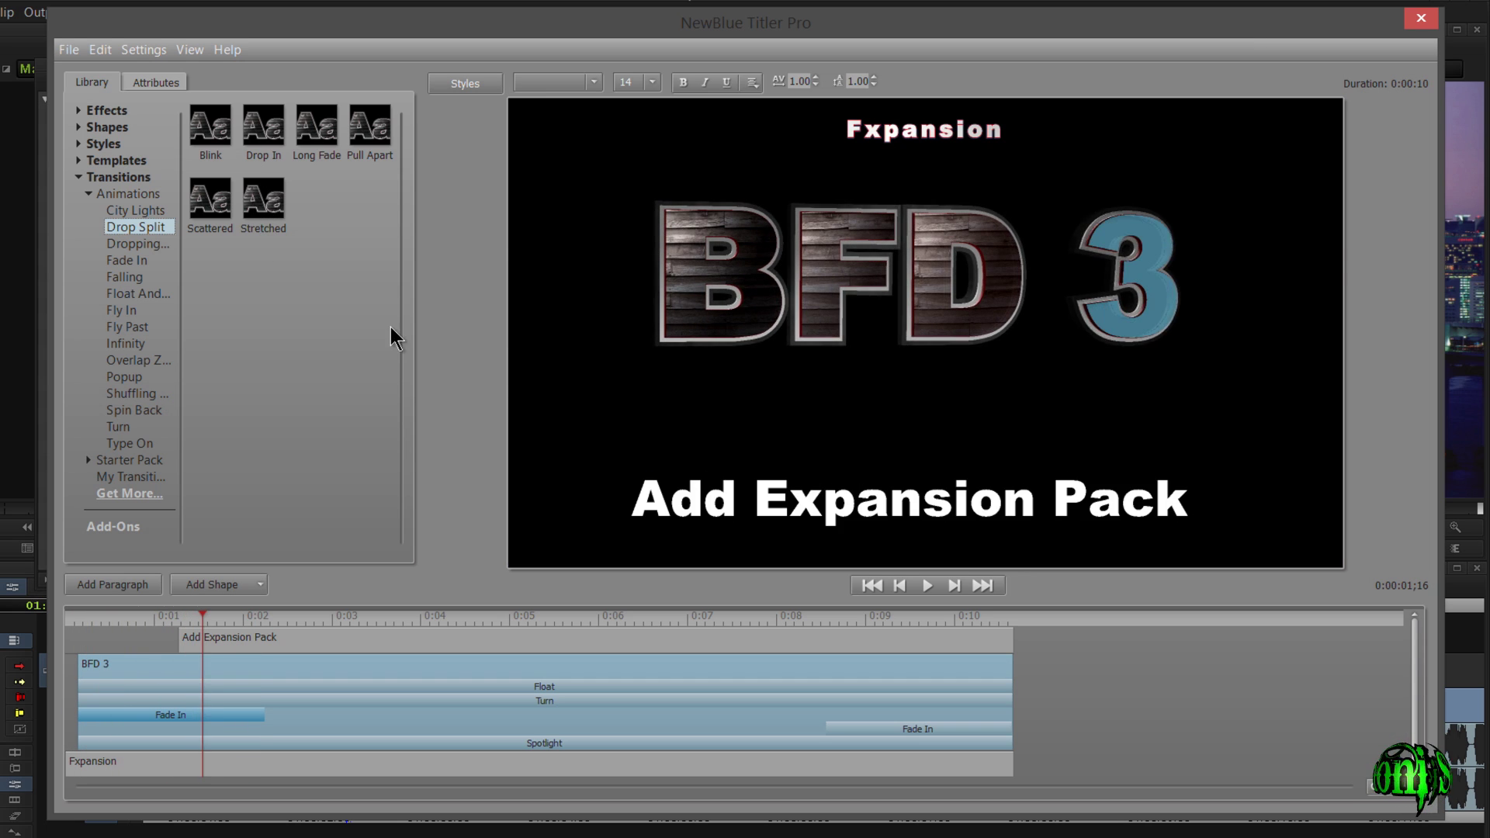
pyautogui.moveTo(264, 200); pyautogui.dragTo(151, 729)
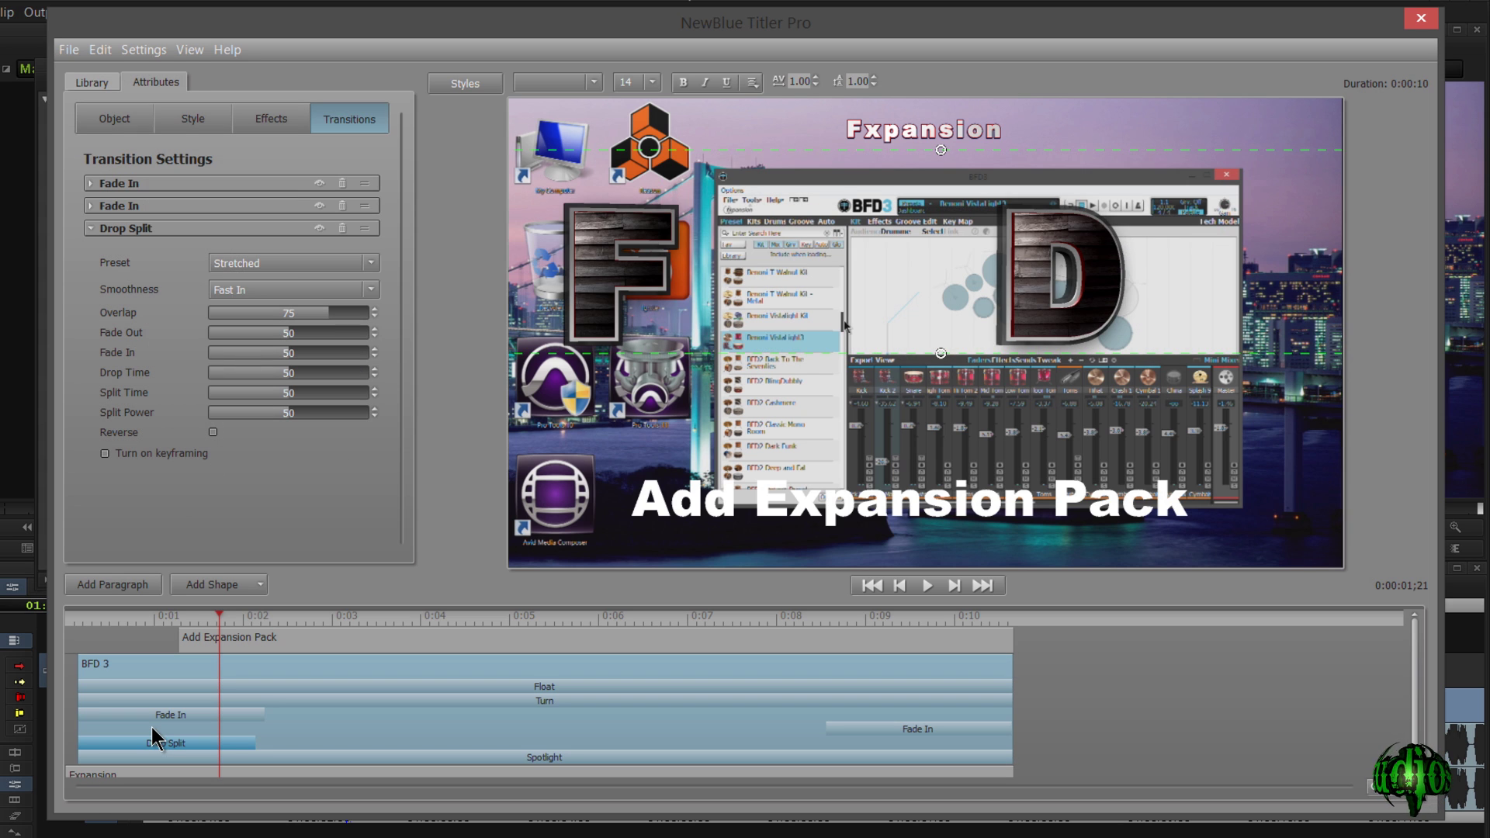
pyautogui.click(121, 615)
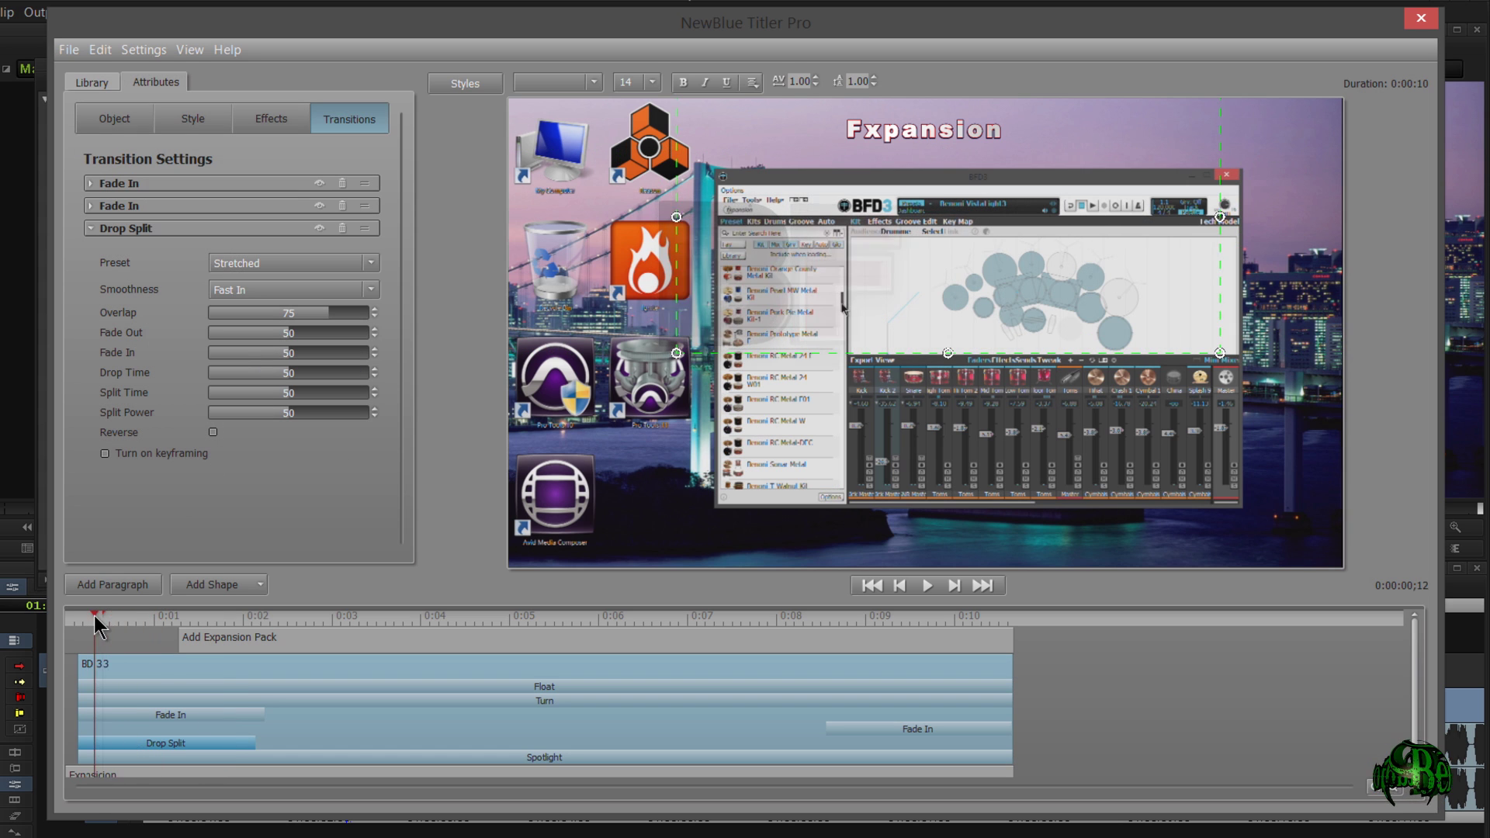
pyautogui.moveTo(138, 617); pyautogui.dragTo(211, 617)
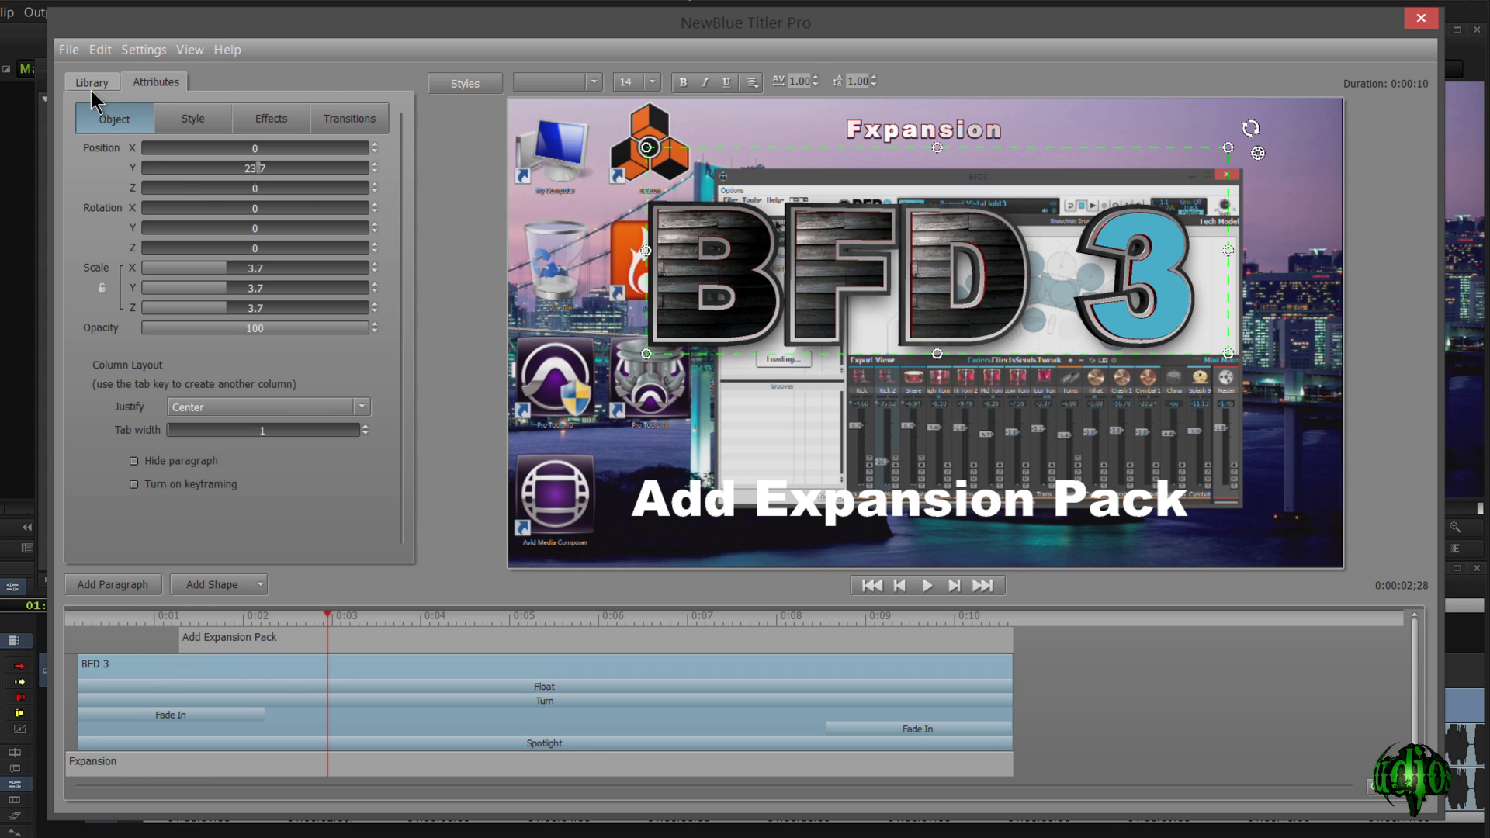
# Lower the BFD 3 title to a Y position of about 19.6 and reset its X position to 0.
pyautogui.click(94, 84)
pyautogui.moveTo(673, 152)
pyautogui.mouseDown()
pyautogui.moveTo(674, 135)
pyautogui.moveTo(673, 167)
pyautogui.mouseUp()
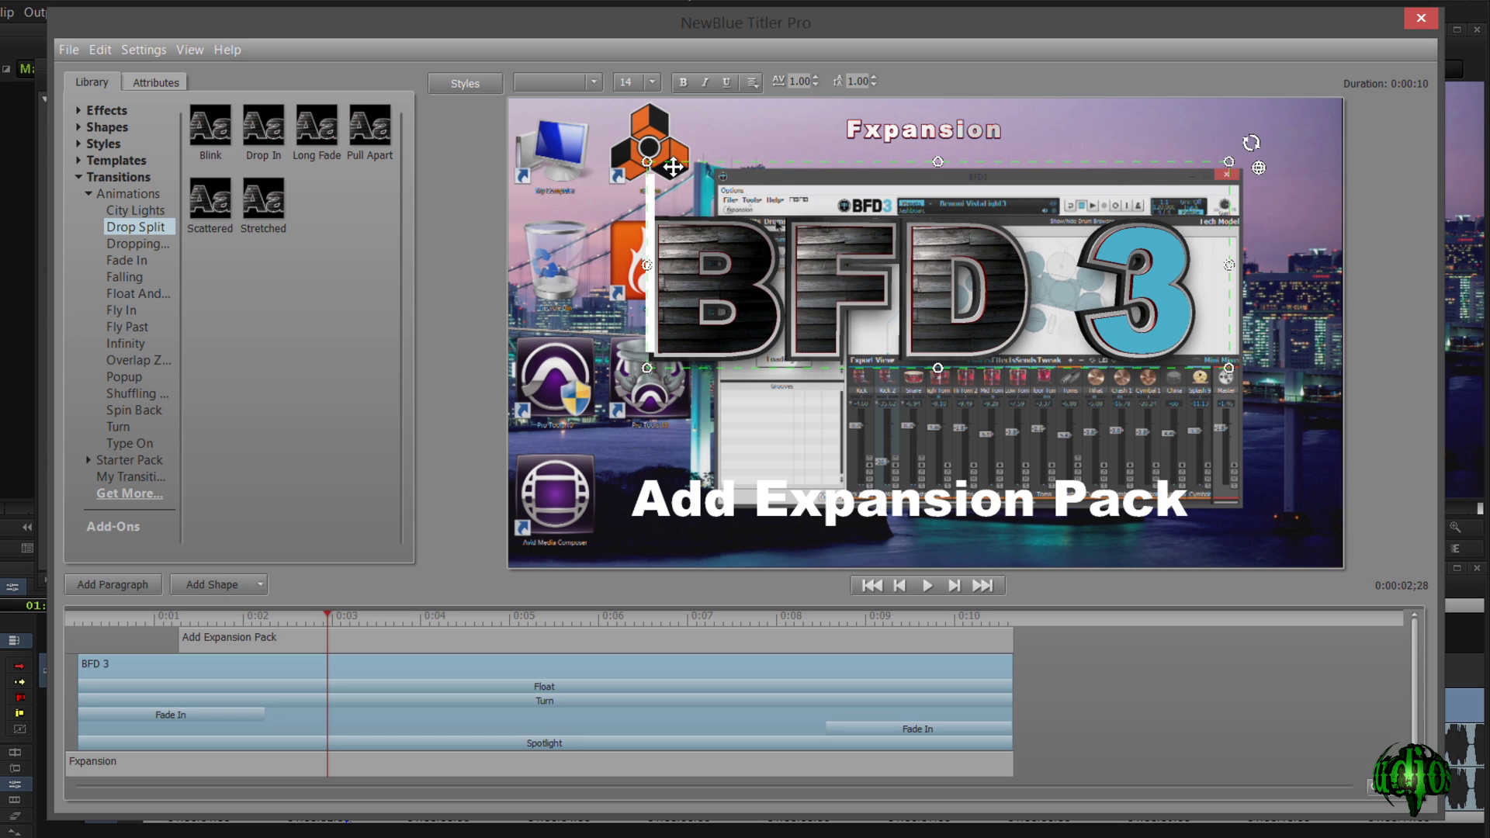
pyautogui.click(158, 83)
pyautogui.click(257, 148)
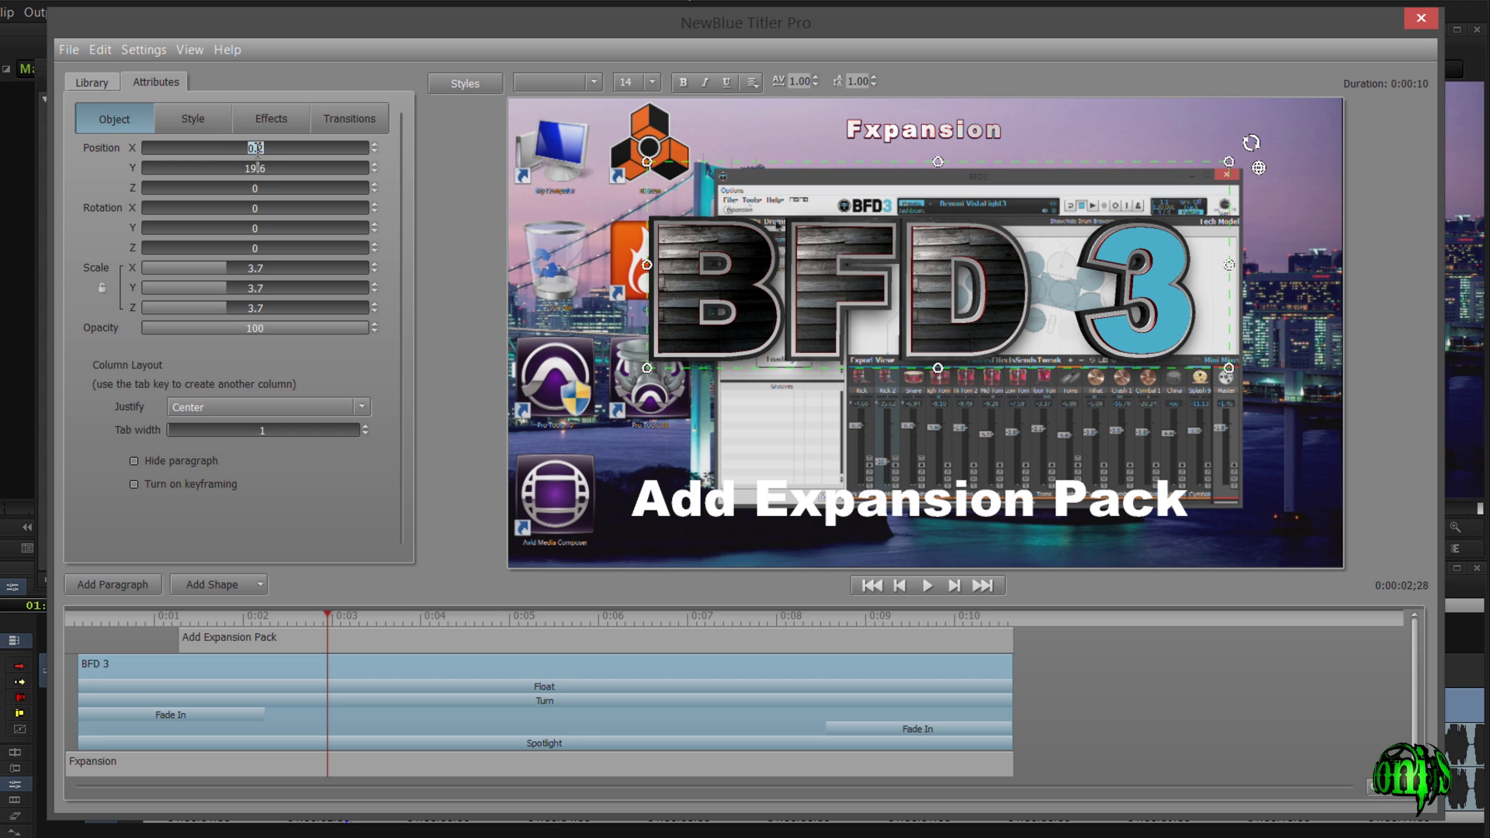
pyautogui.write('0')
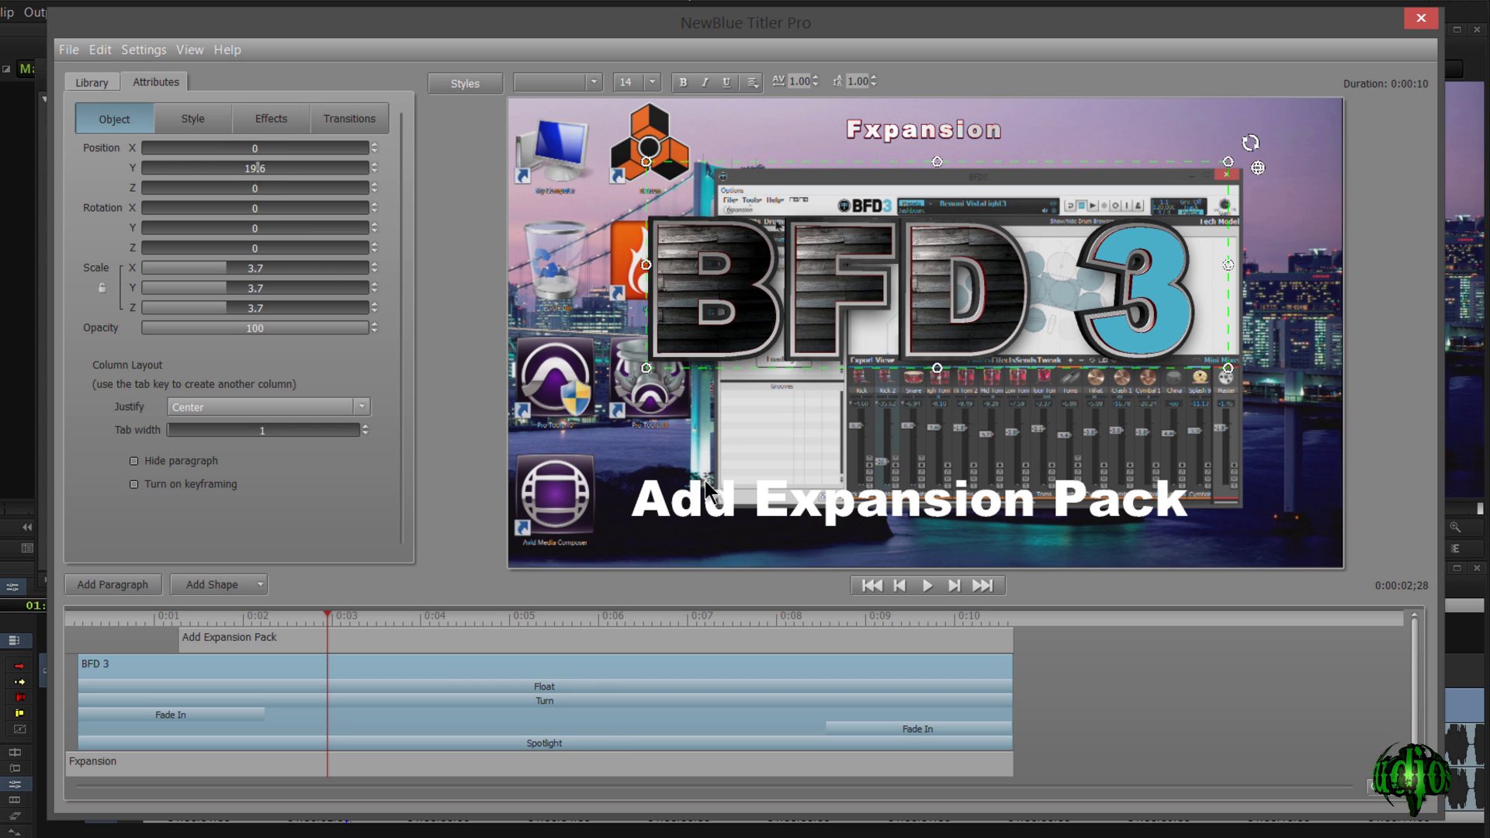
# Apply the Fighting Words template to the Add Expansion Pack title and extend its start back to about half a second on the timeline.
pyautogui.click(701, 513)
pyautogui.click(91, 83)
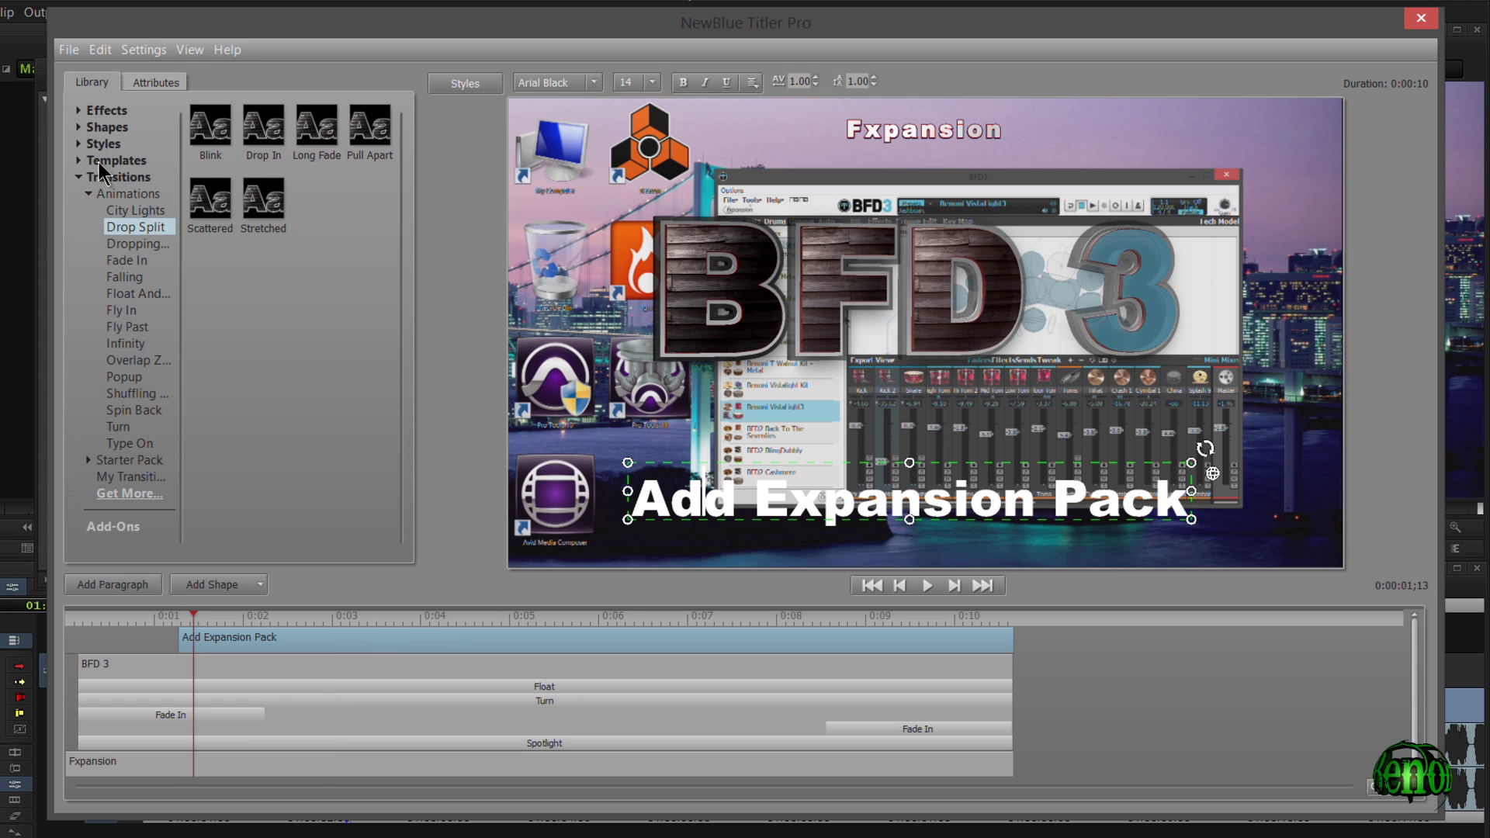
pyautogui.click(99, 161)
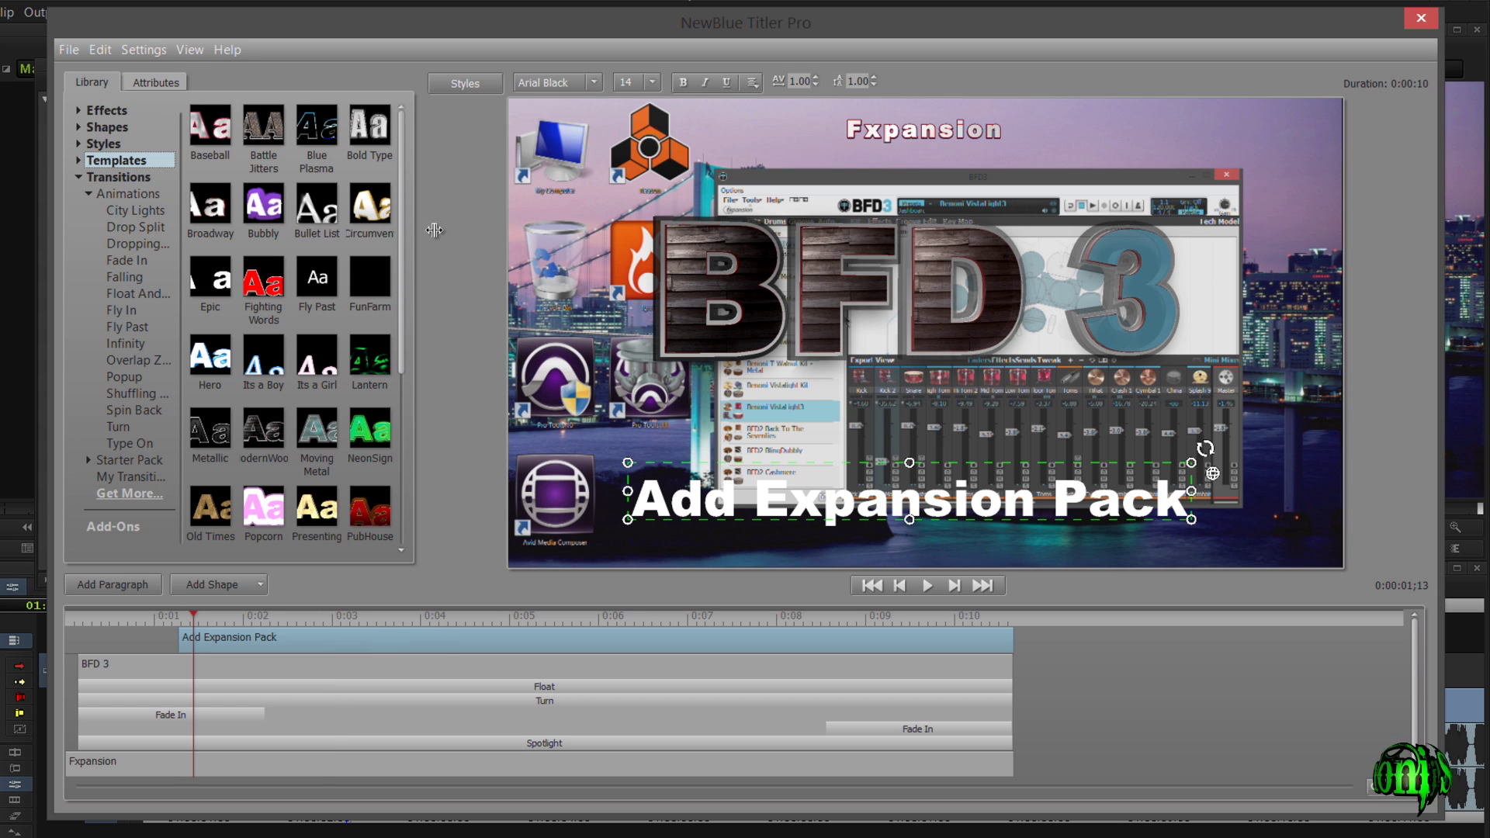
pyautogui.doubleClick(266, 291)
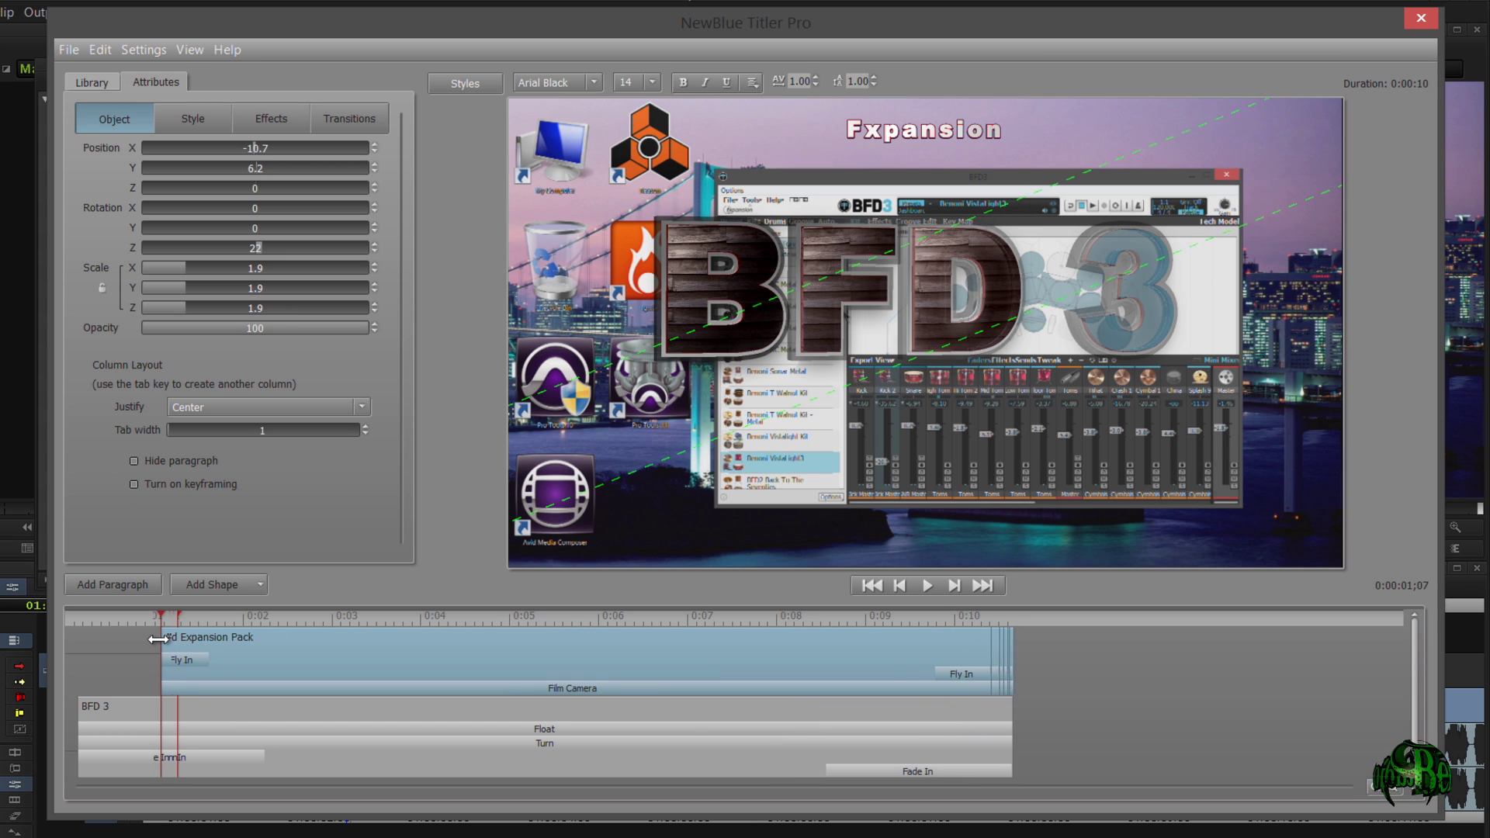
pyautogui.moveTo(66, 622); pyautogui.dragTo(309, 653)
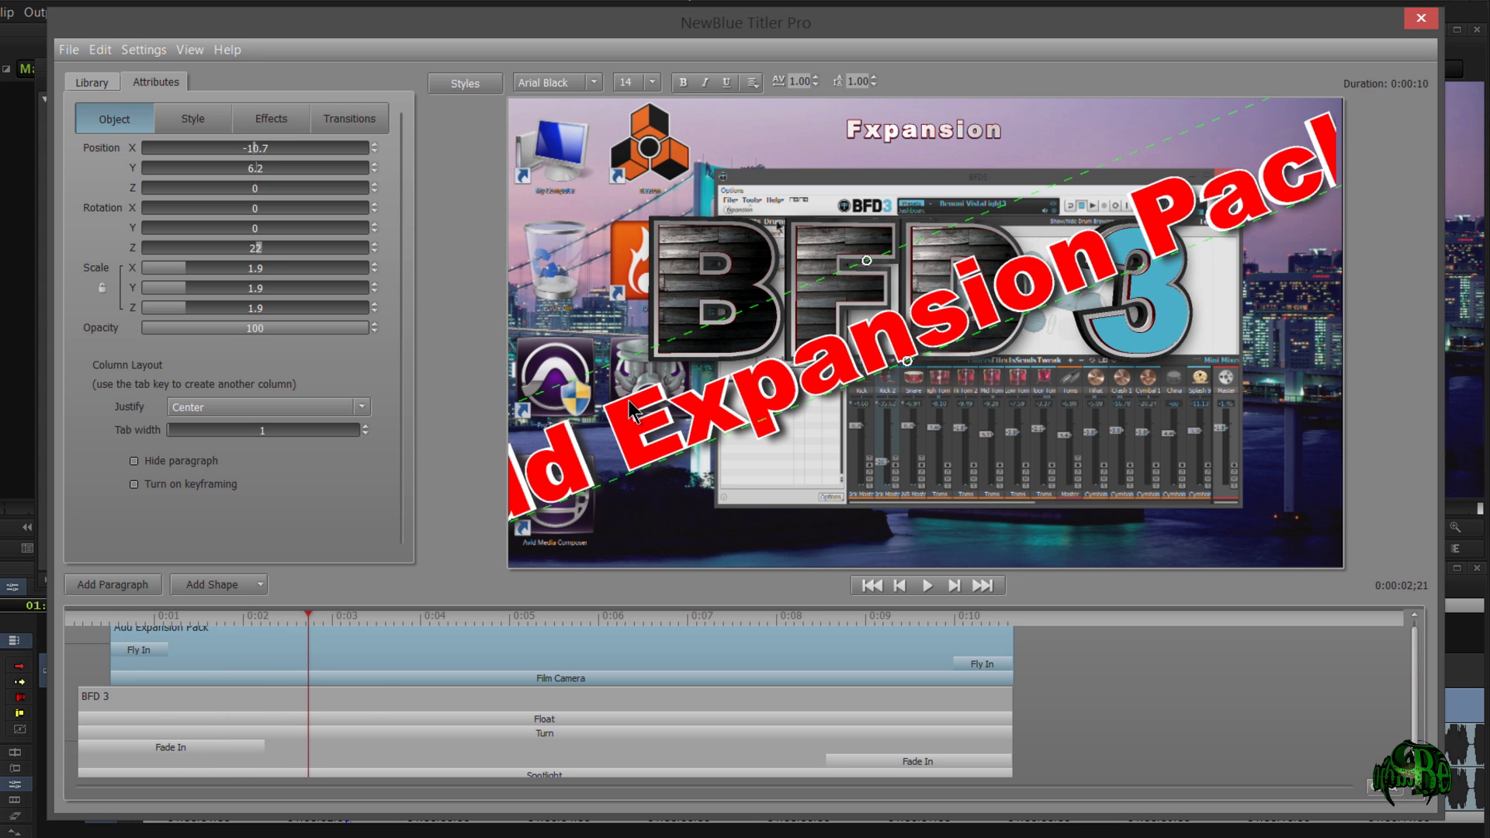
# Level the Add Expansion Pack title below BFD 3 with a Z rotation of 0 and shrink it to about 1.4 scale.
pyautogui.moveTo(633, 420); pyautogui.dragTo(547, 512)
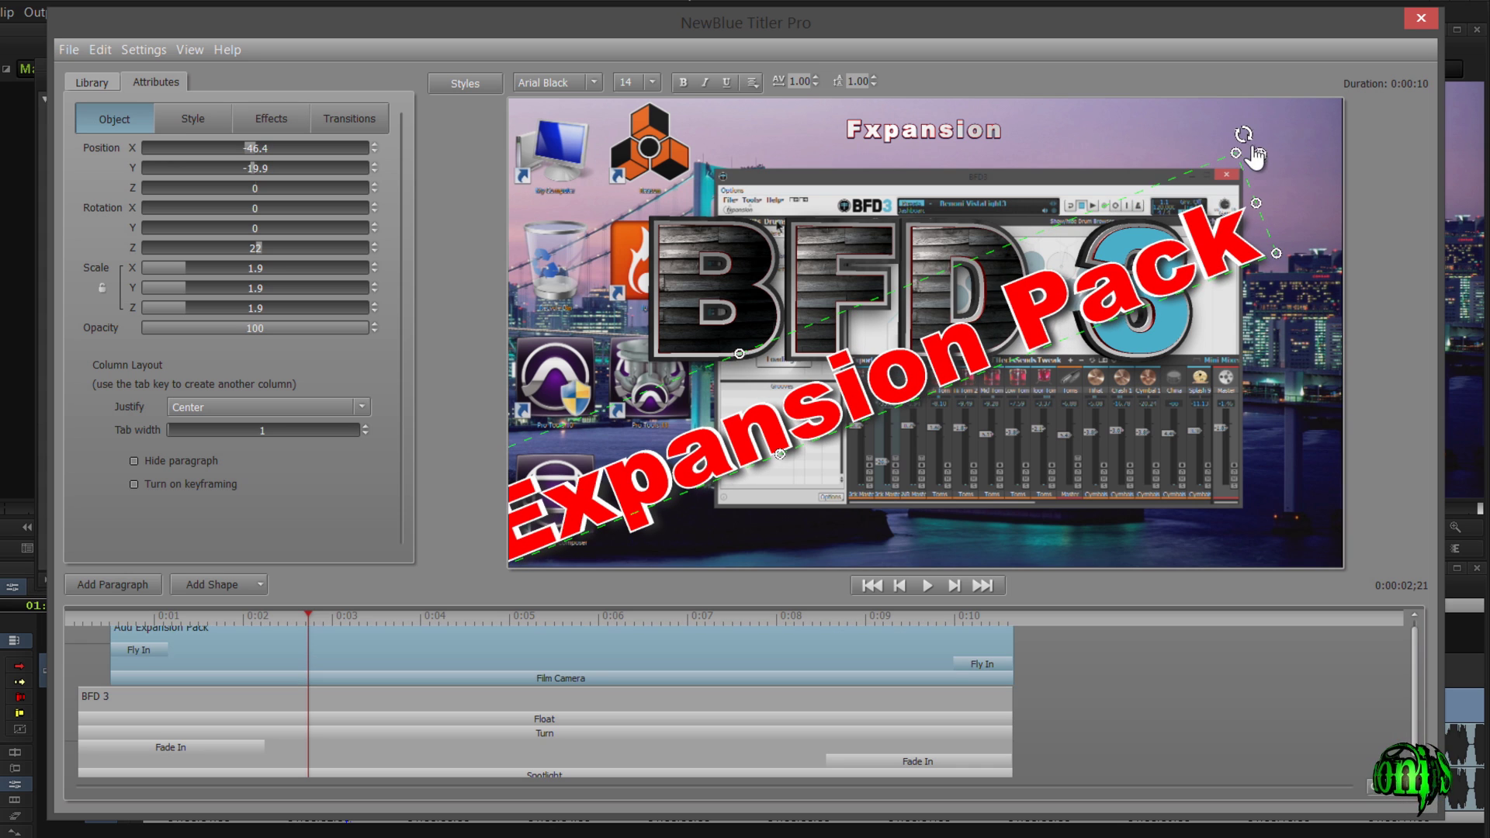
pyautogui.moveTo(1252, 149); pyautogui.dragTo(1310, 342)
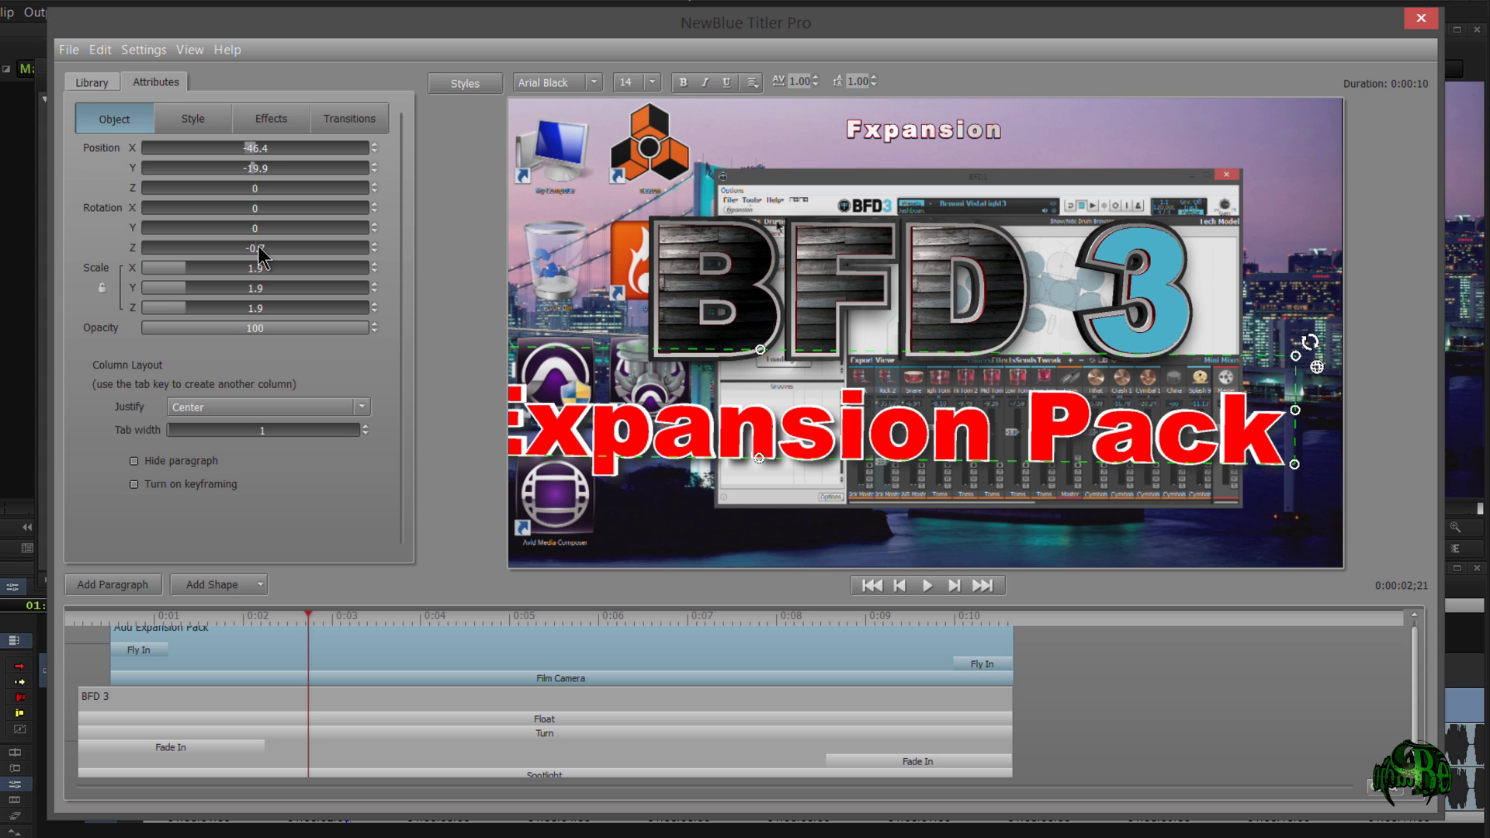
pyautogui.write('0')
pyautogui.press('Return')
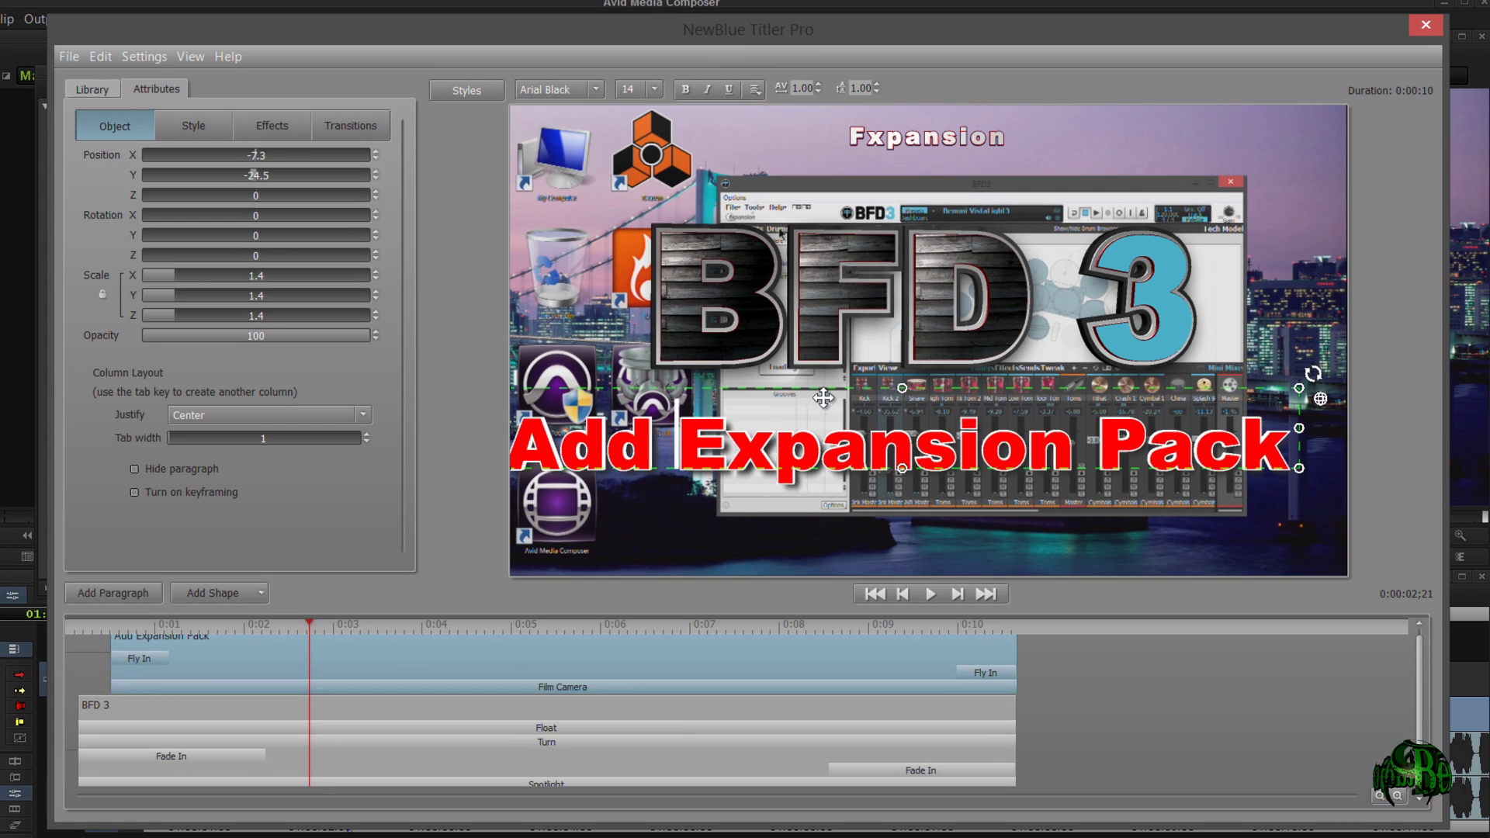
# Lower the Add Expansion Pack title to a Y position of about -28.8 and set its X position to 0.
pyautogui.moveTo(834, 416); pyautogui.dragTo(839, 415)
pyautogui.doubleClick(256, 155)
pyautogui.write('0')
pyautogui.press('Return')
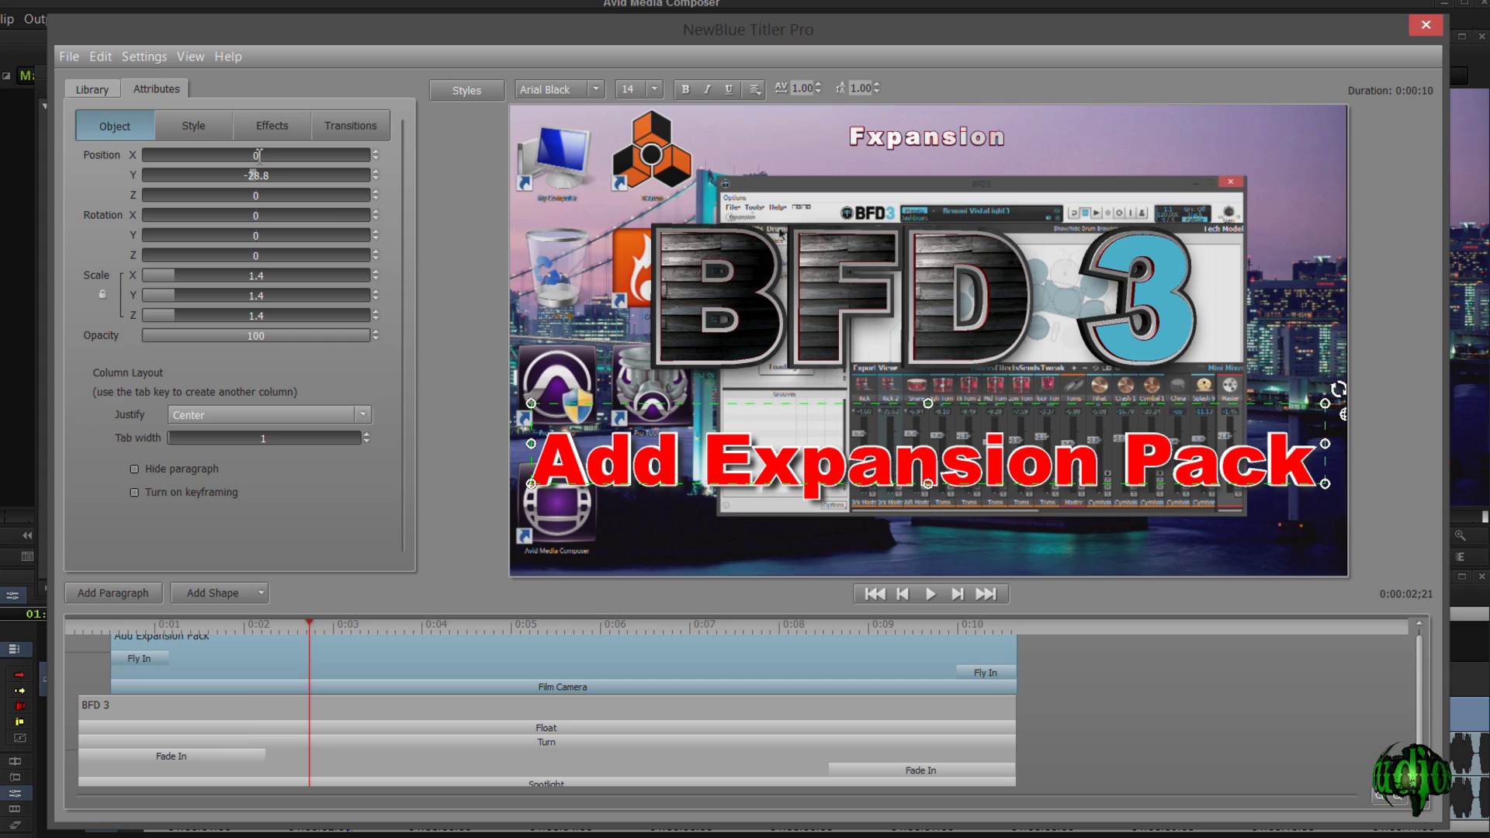
# Apply the Word by Word preset of the Fade In transition to the start of the Fxpansion title.
pyautogui.moveTo(309, 625); pyautogui.dragTo(101, 627)
pyautogui.moveTo(101, 627); pyautogui.dragTo(54, 627)
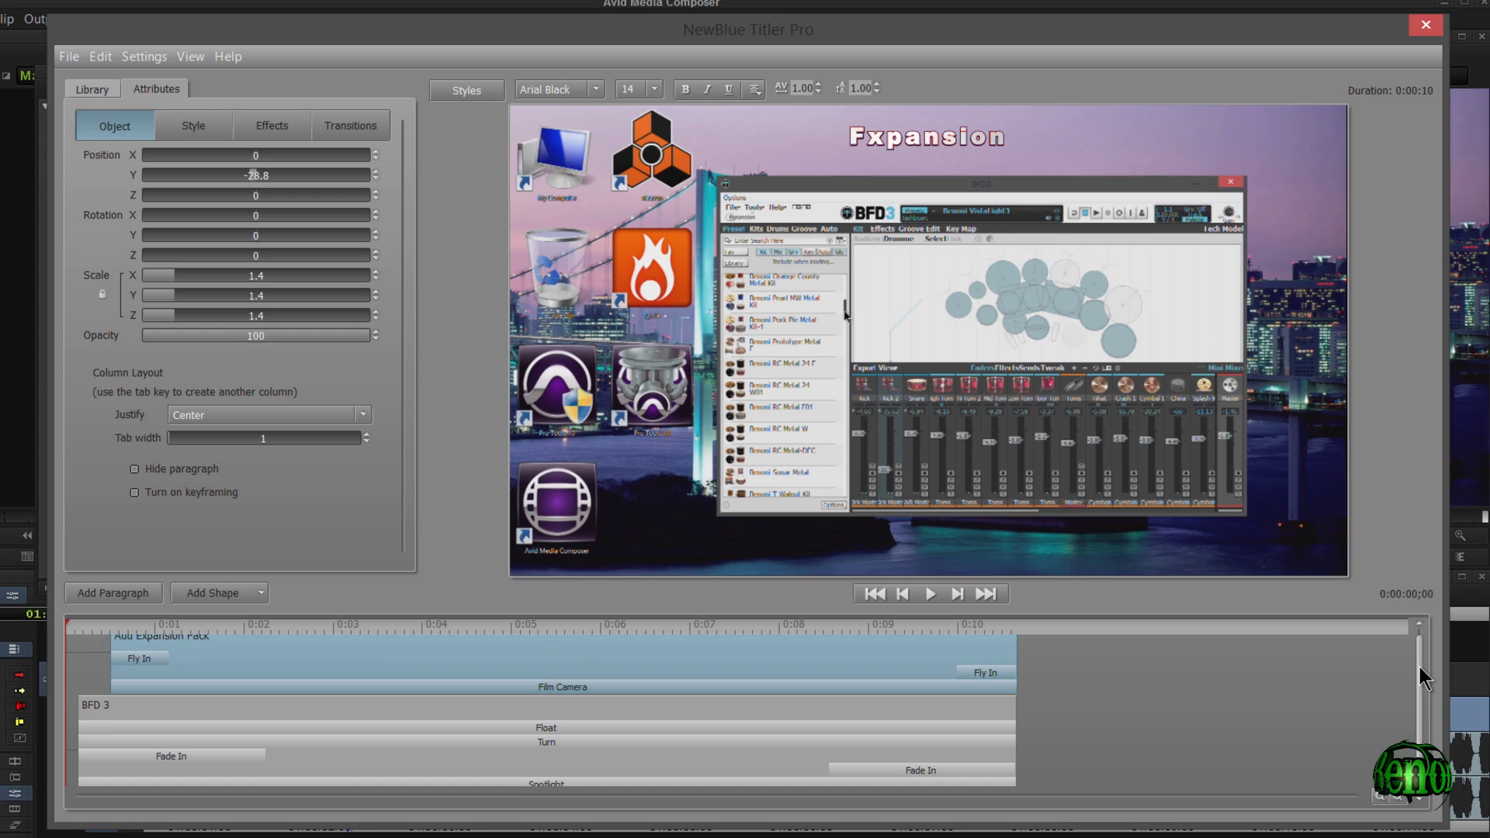
pyautogui.scroll(-2, 1419, 713)
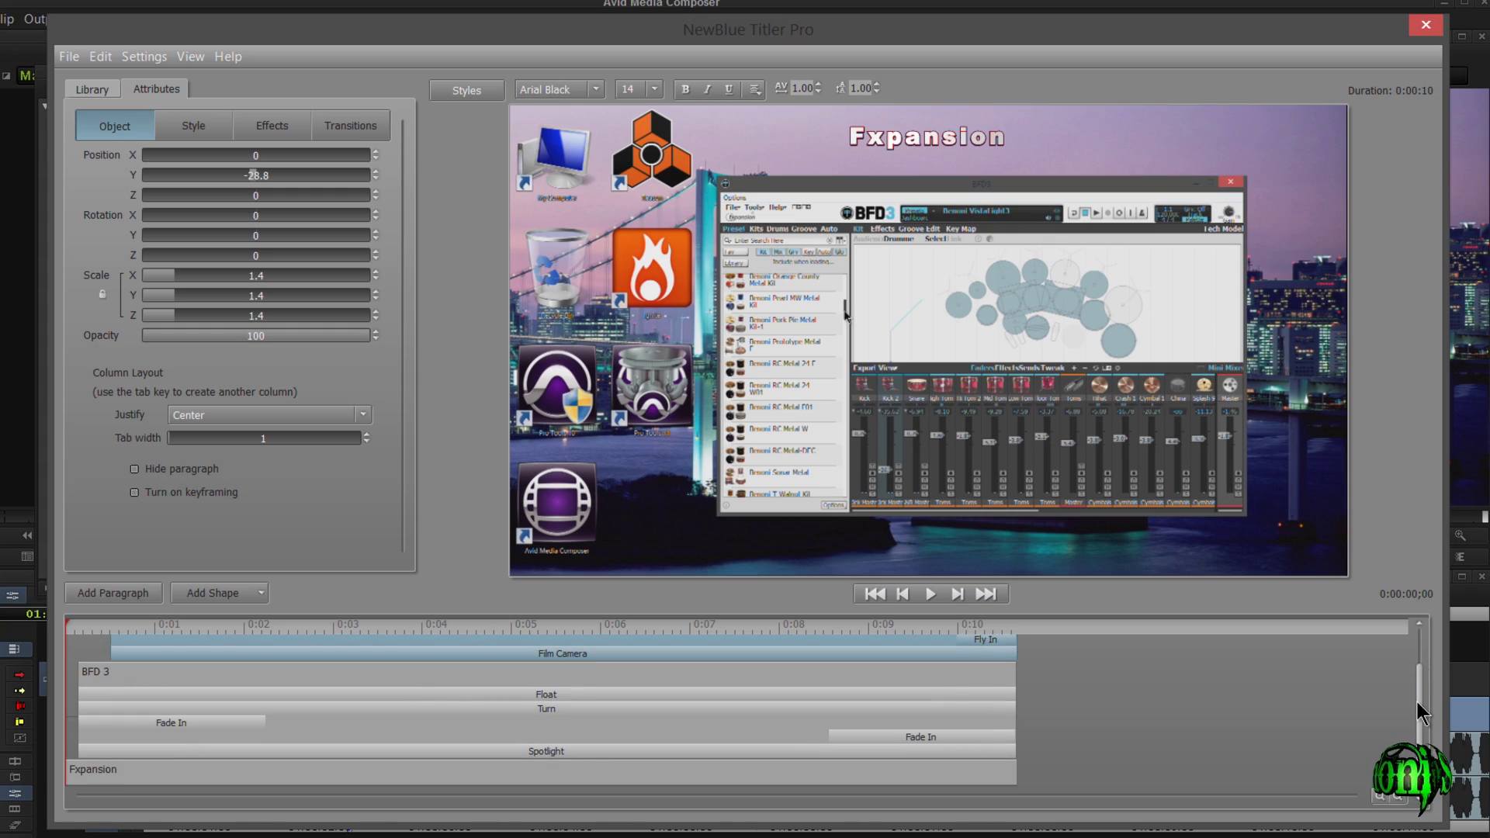
pyautogui.click(233, 776)
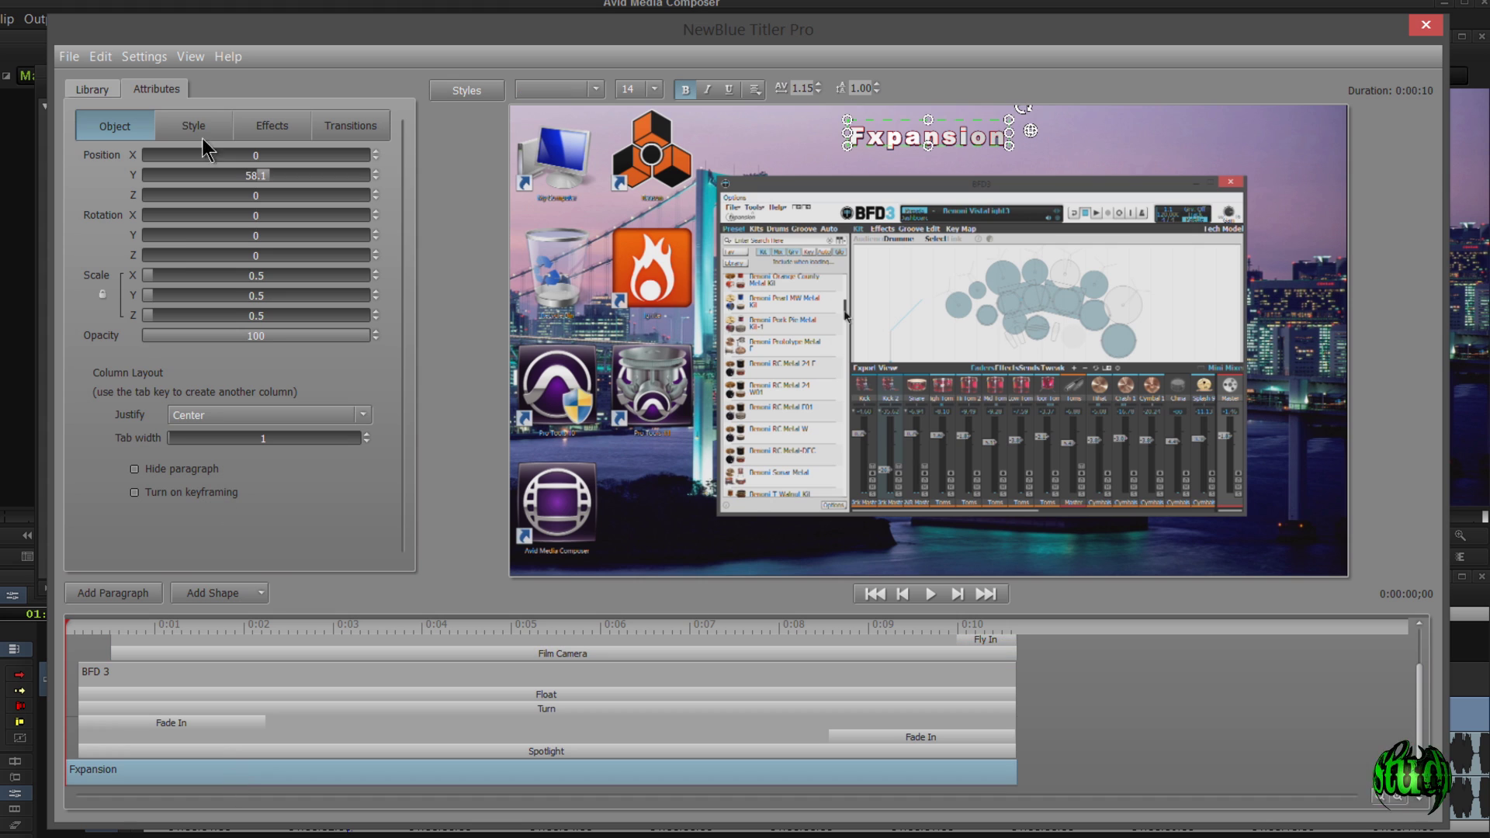
pyautogui.click(105, 89)
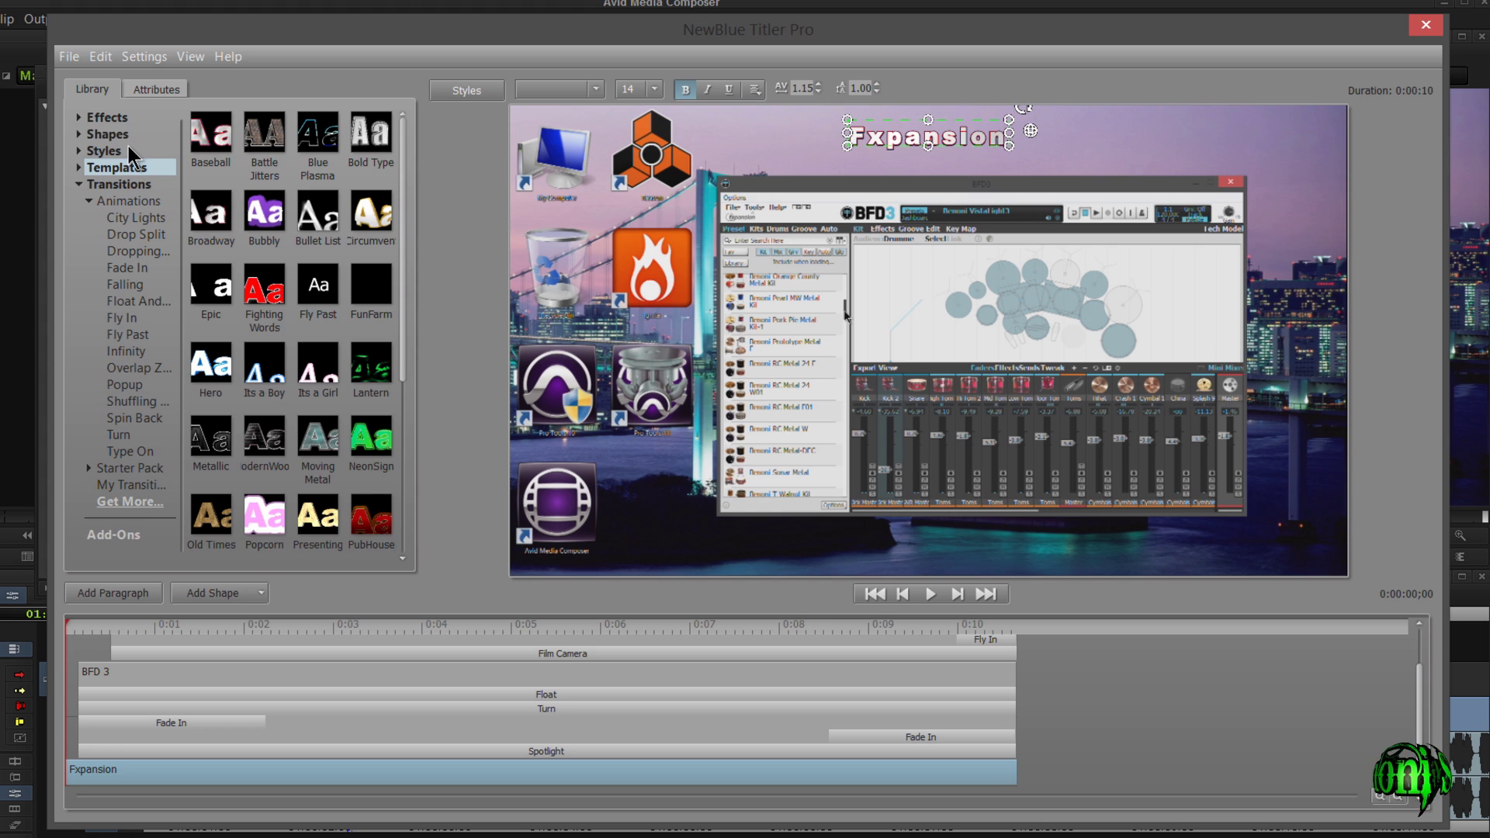
pyautogui.click(156, 89)
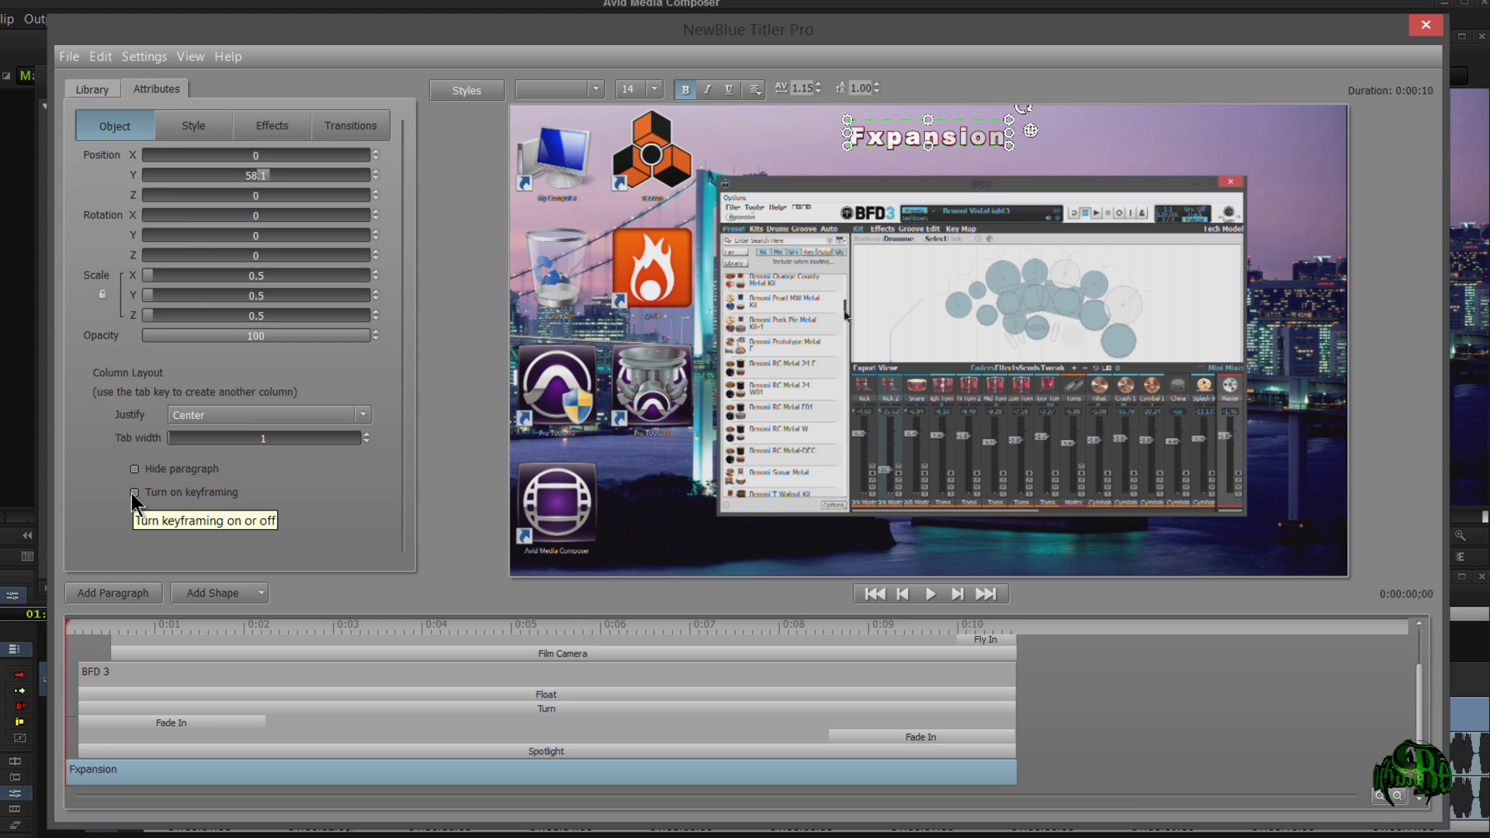
pyautogui.click(93, 89)
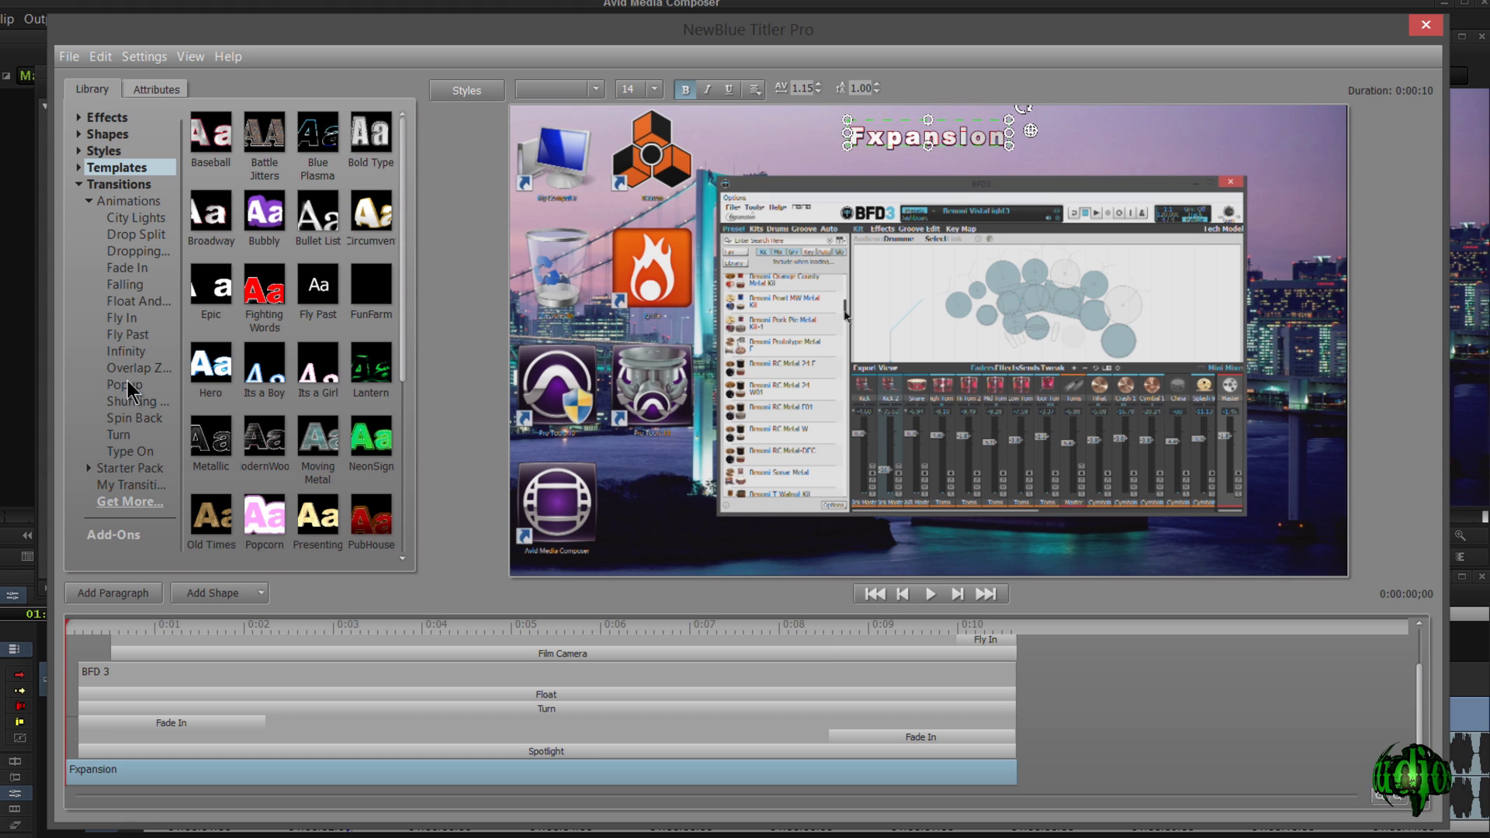
pyautogui.click(124, 320)
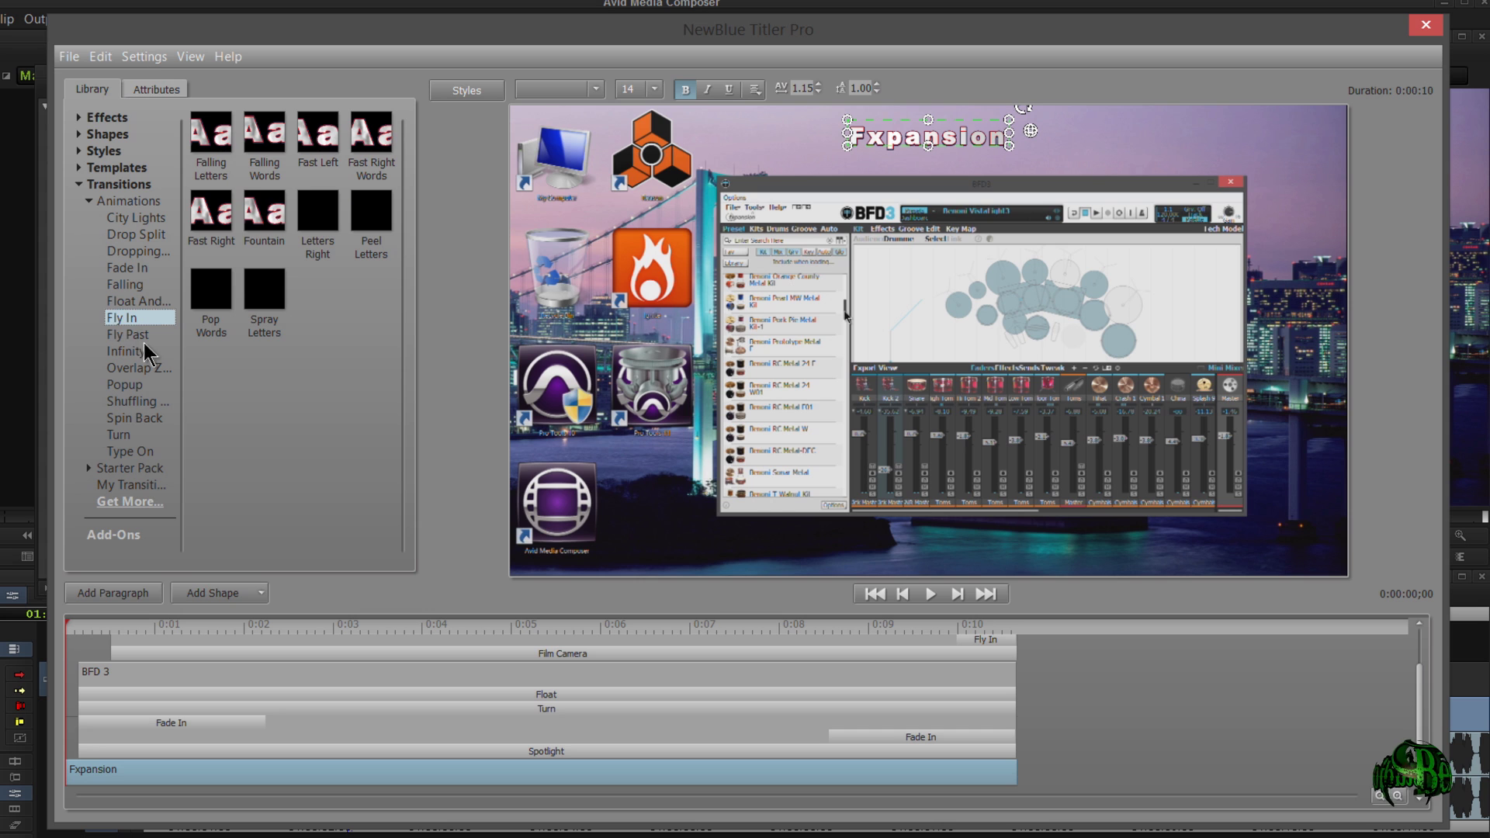
pyautogui.click(381, 137)
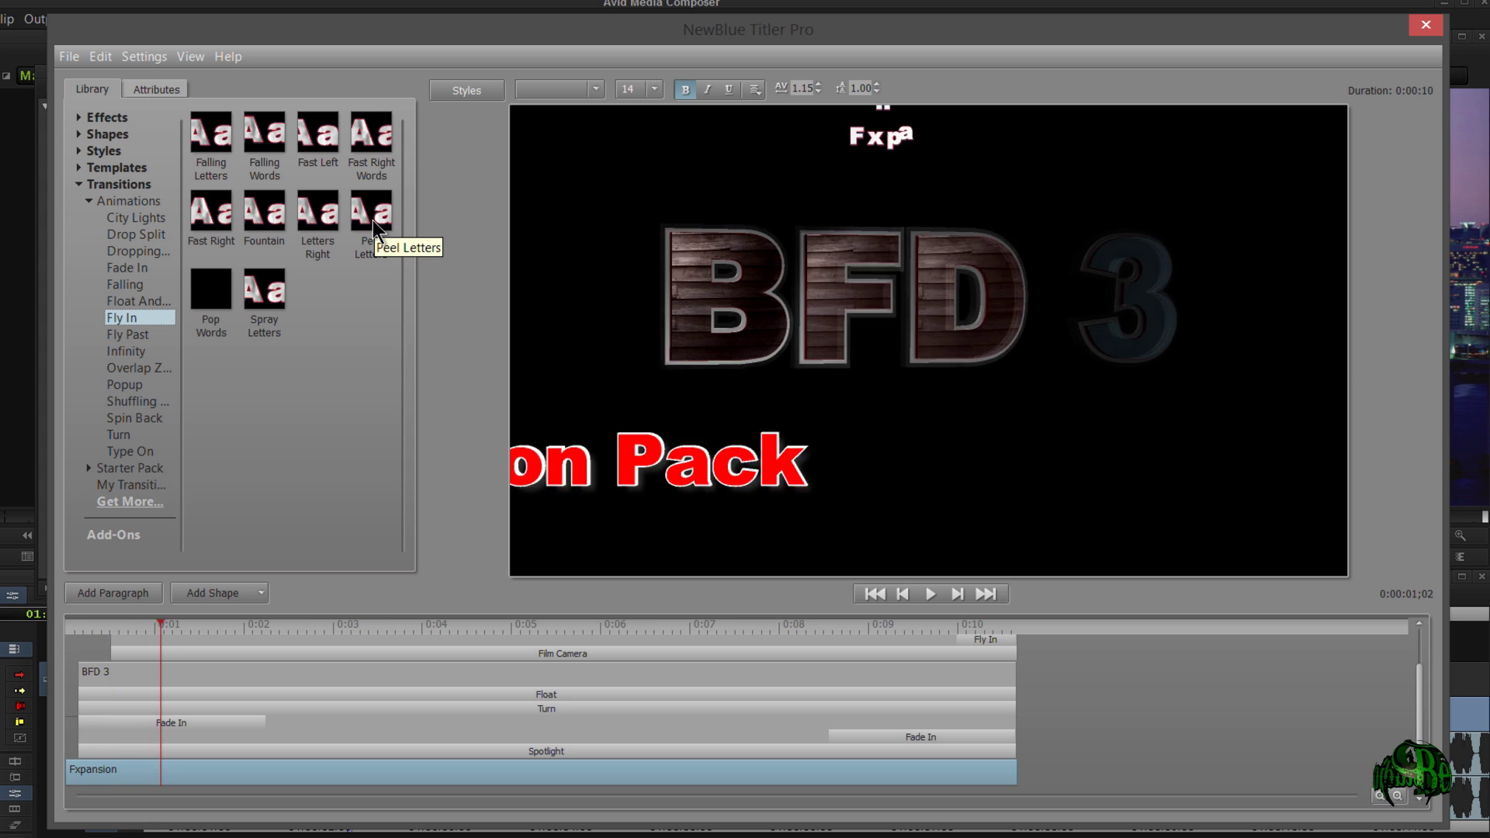
pyautogui.click(126, 268)
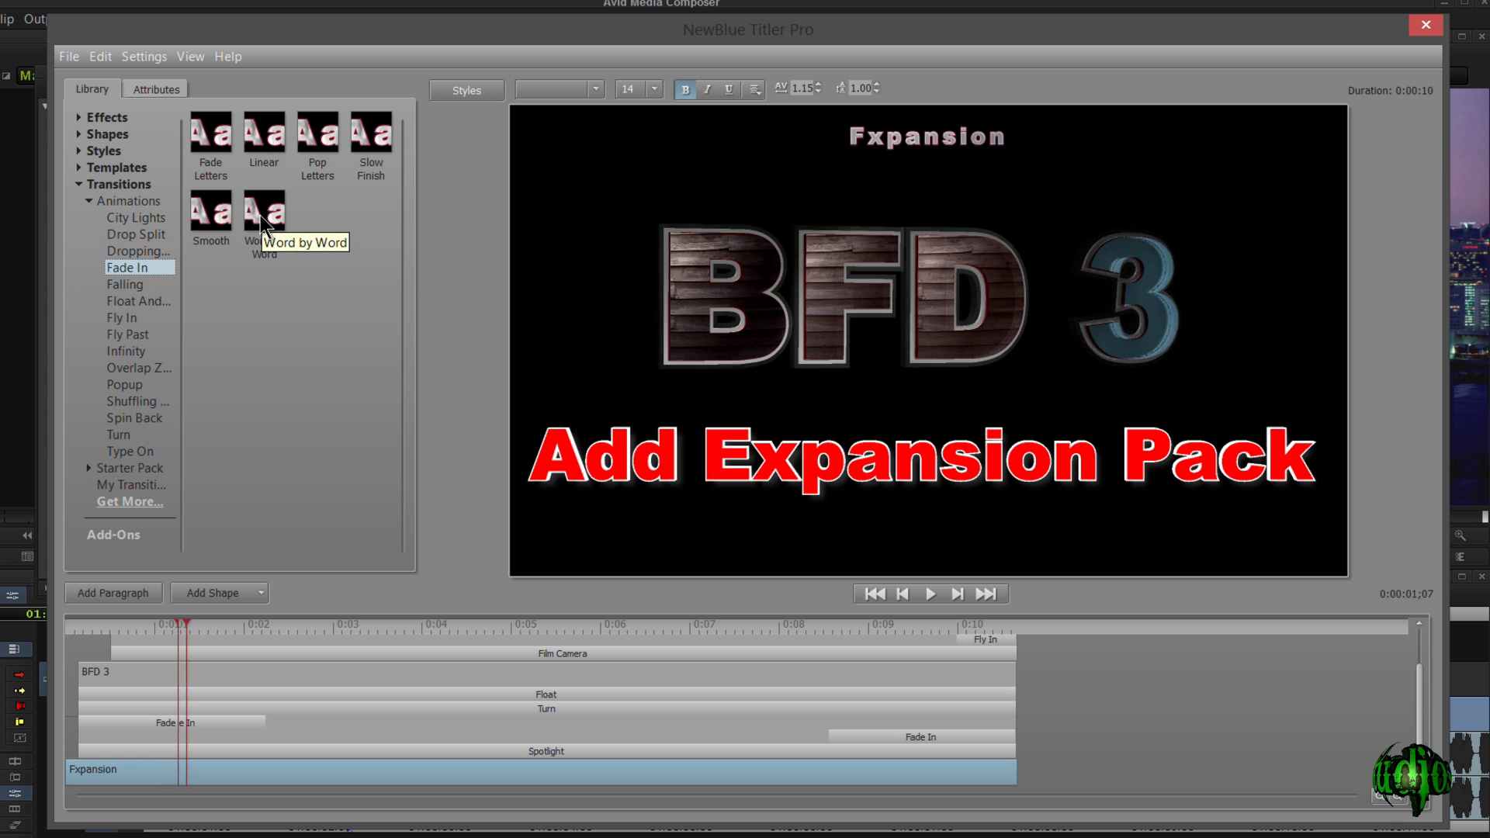
pyautogui.doubleClick(259, 216)
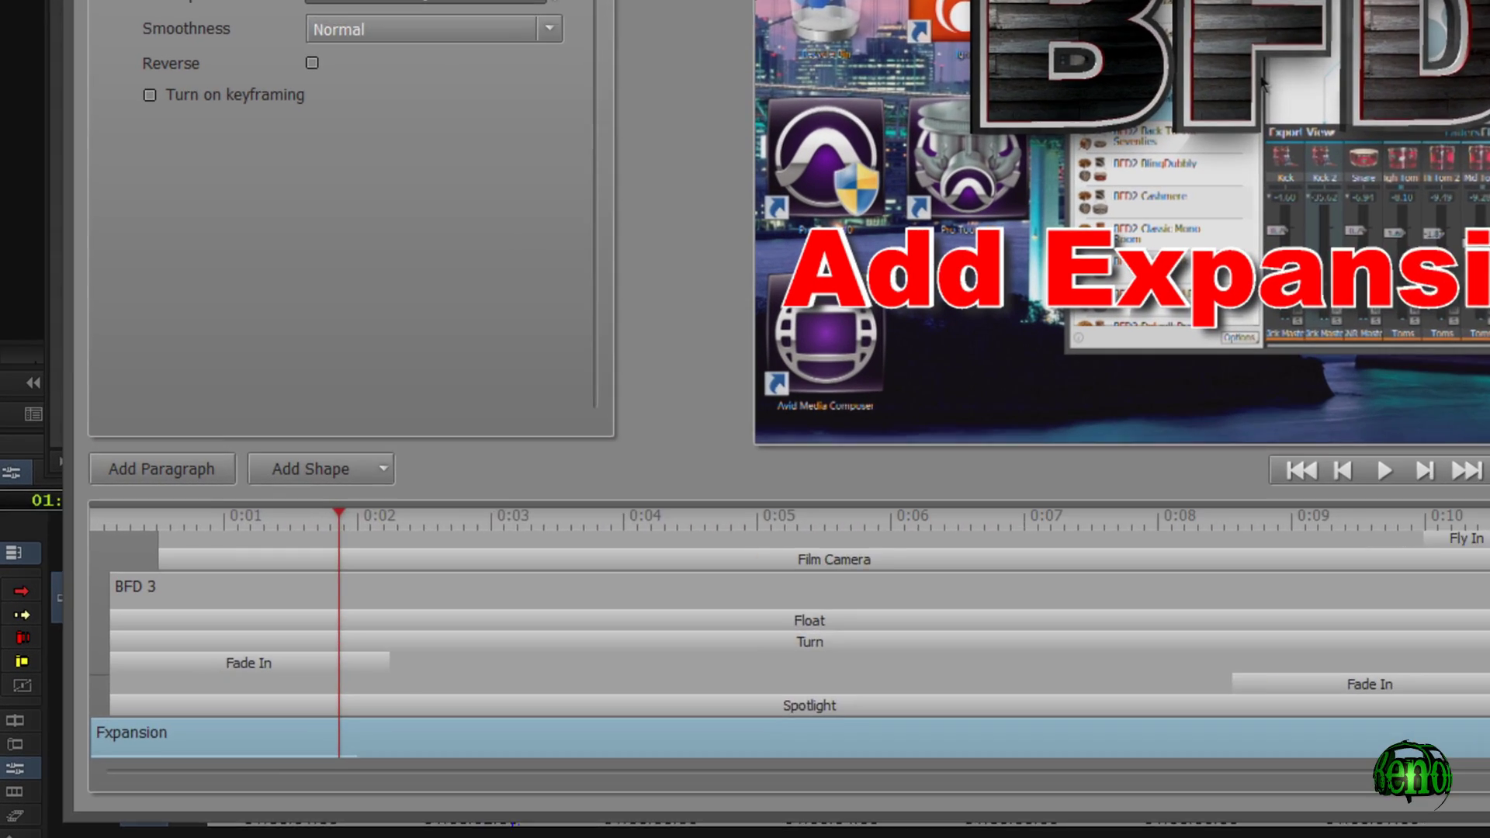
# Shorten the Fxpansion title's opening Fade In to about 0.6 seconds and play the title sequence from the start.
pyautogui.moveTo(1420, 718); pyautogui.dragTo(1420, 733)
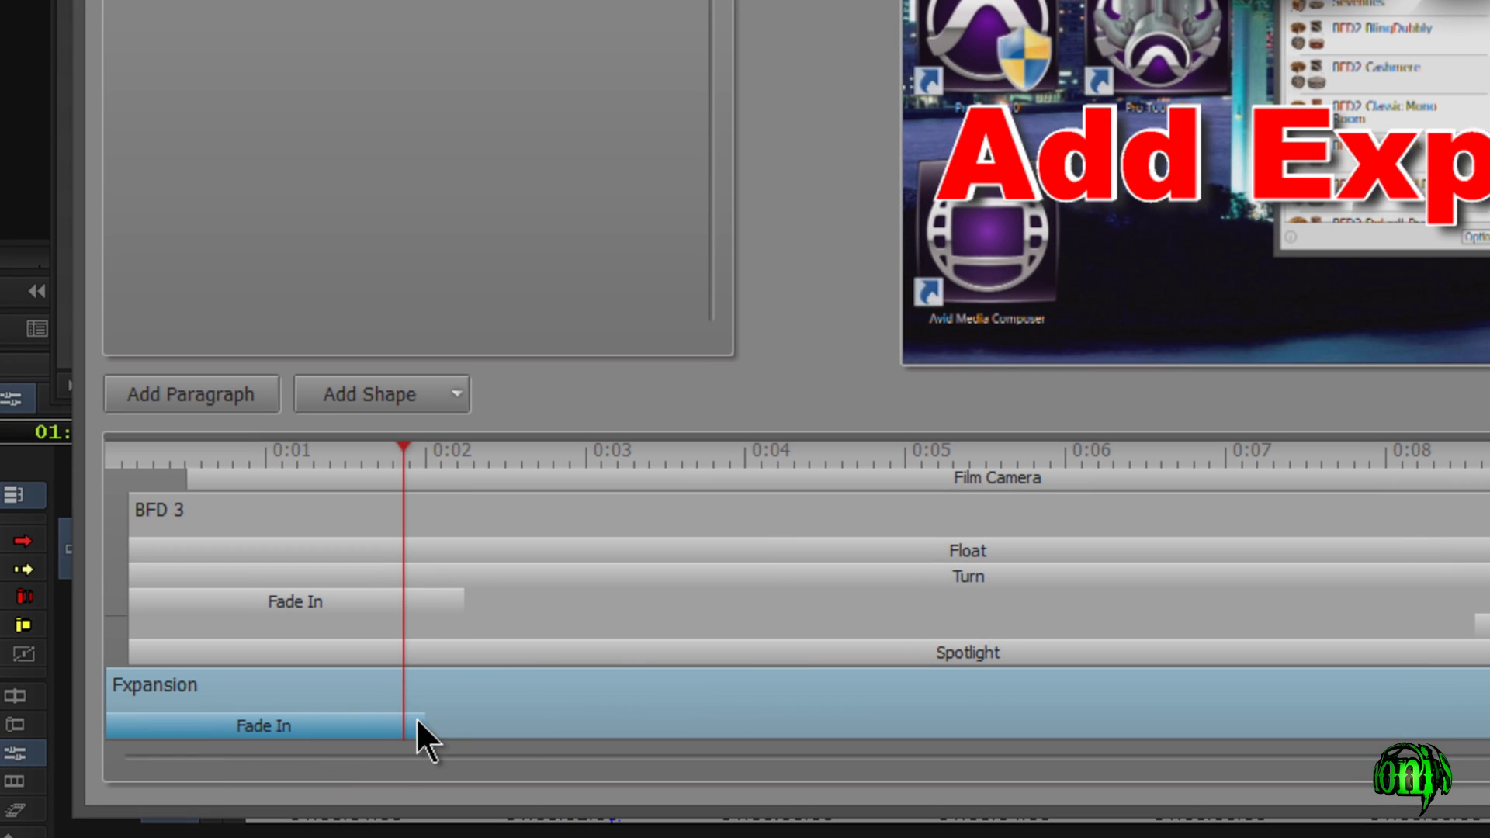
pyautogui.moveTo(417, 725); pyautogui.dragTo(205, 725)
pyautogui.moveTo(283, 458); pyautogui.dragTo(73, 490)
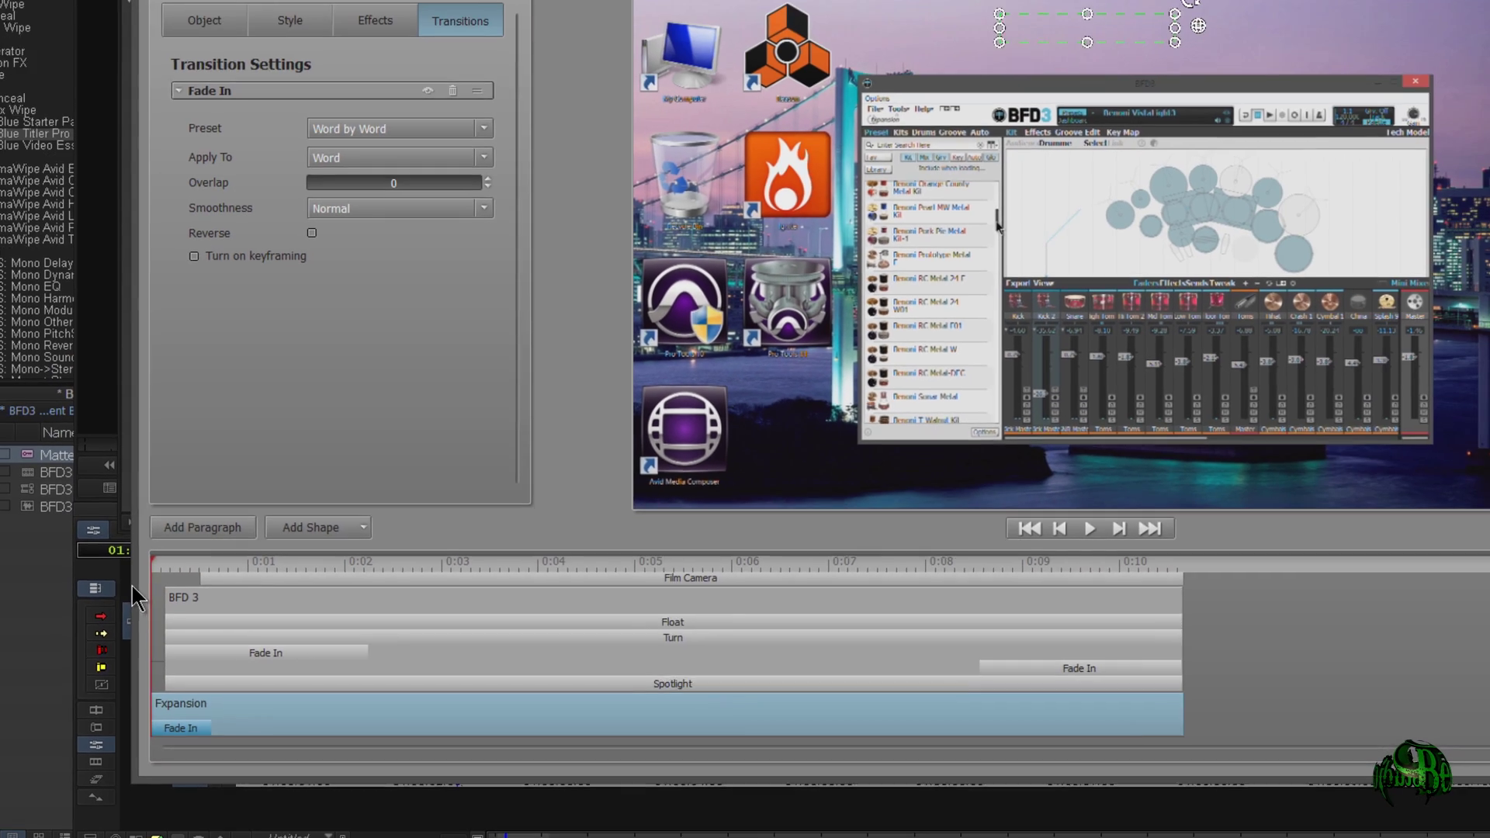
pyautogui.click(1090, 528)
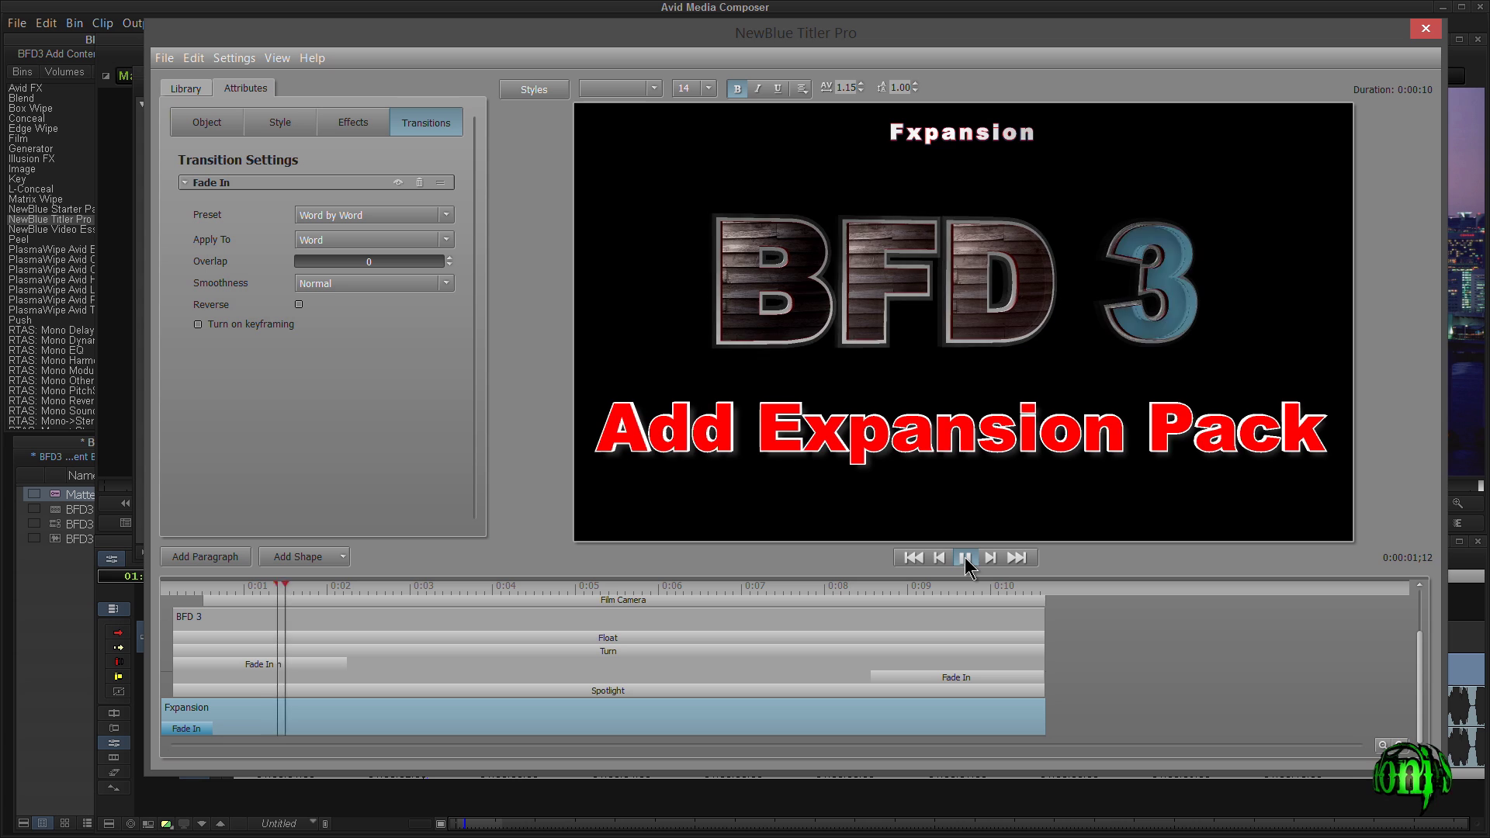
pyautogui.click(967, 560)
pyautogui.moveTo(343, 591); pyautogui.dragTo(128, 594)
pyautogui.click(965, 558)
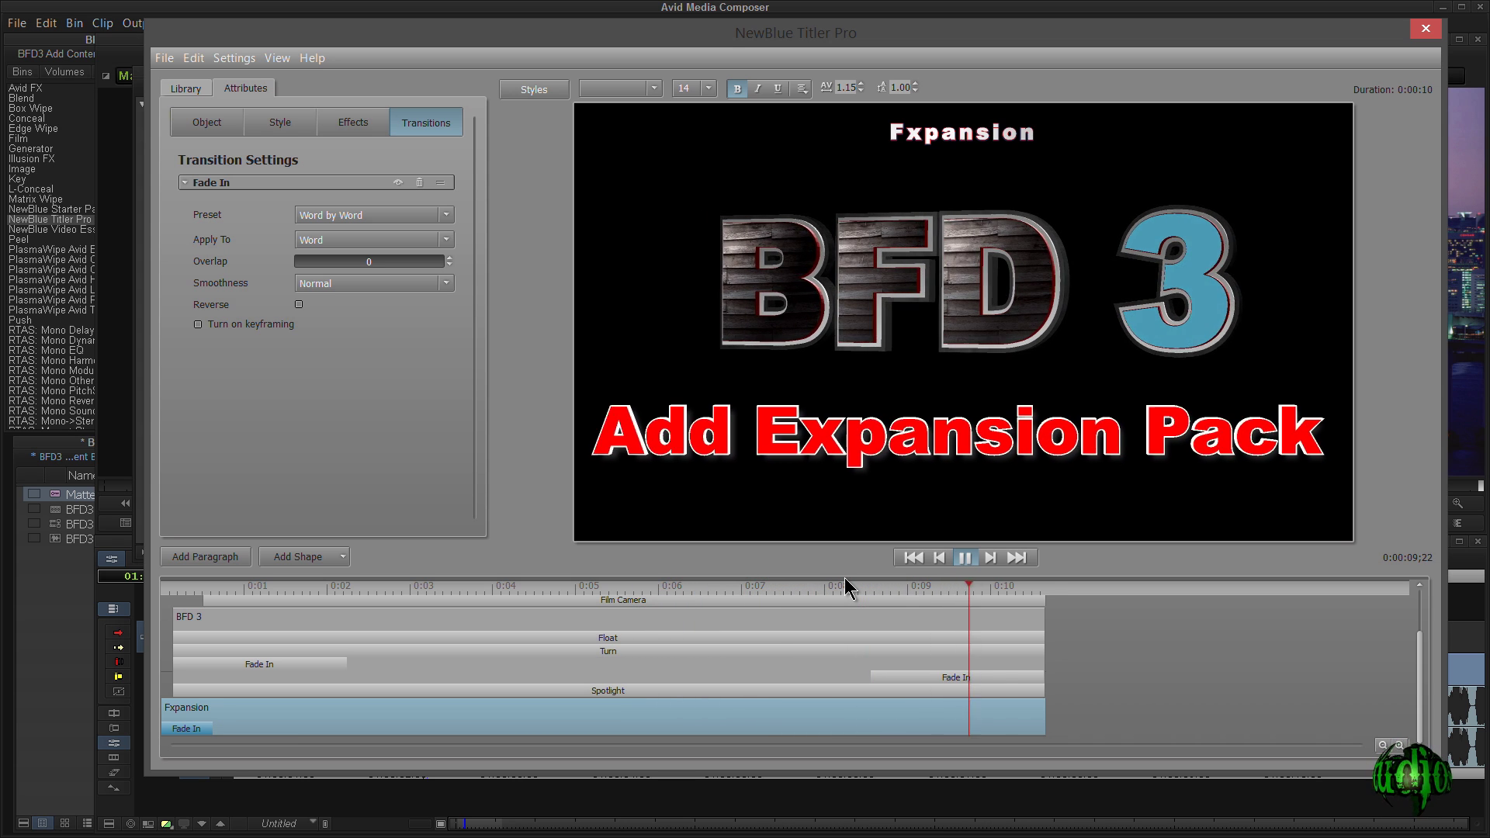
pyautogui.click(965, 558)
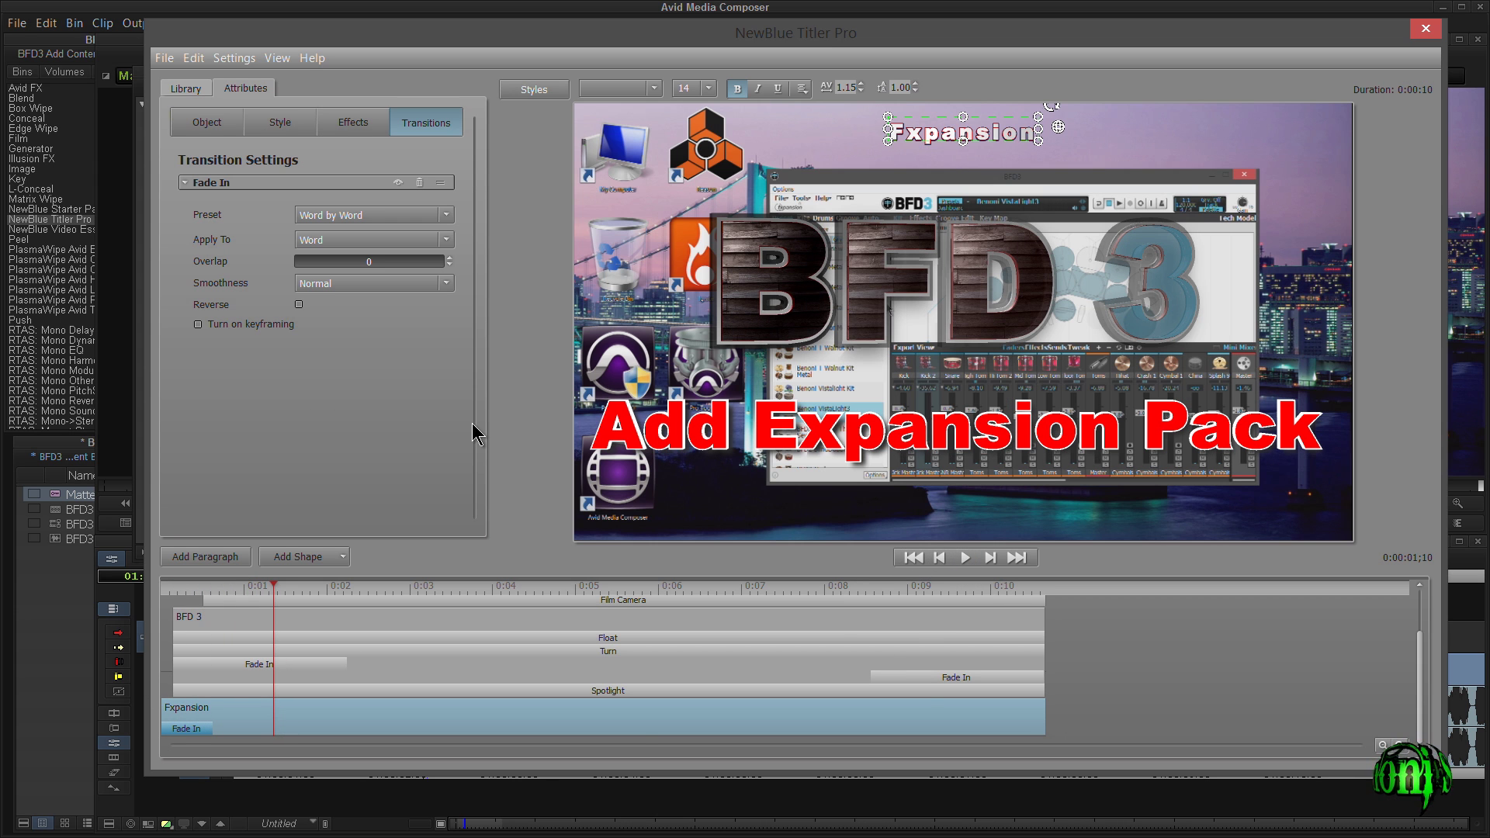
# Add a Word by Word Fade In transition to the end of the Fxpansion title and preview the animation.
pyautogui.click(196, 93)
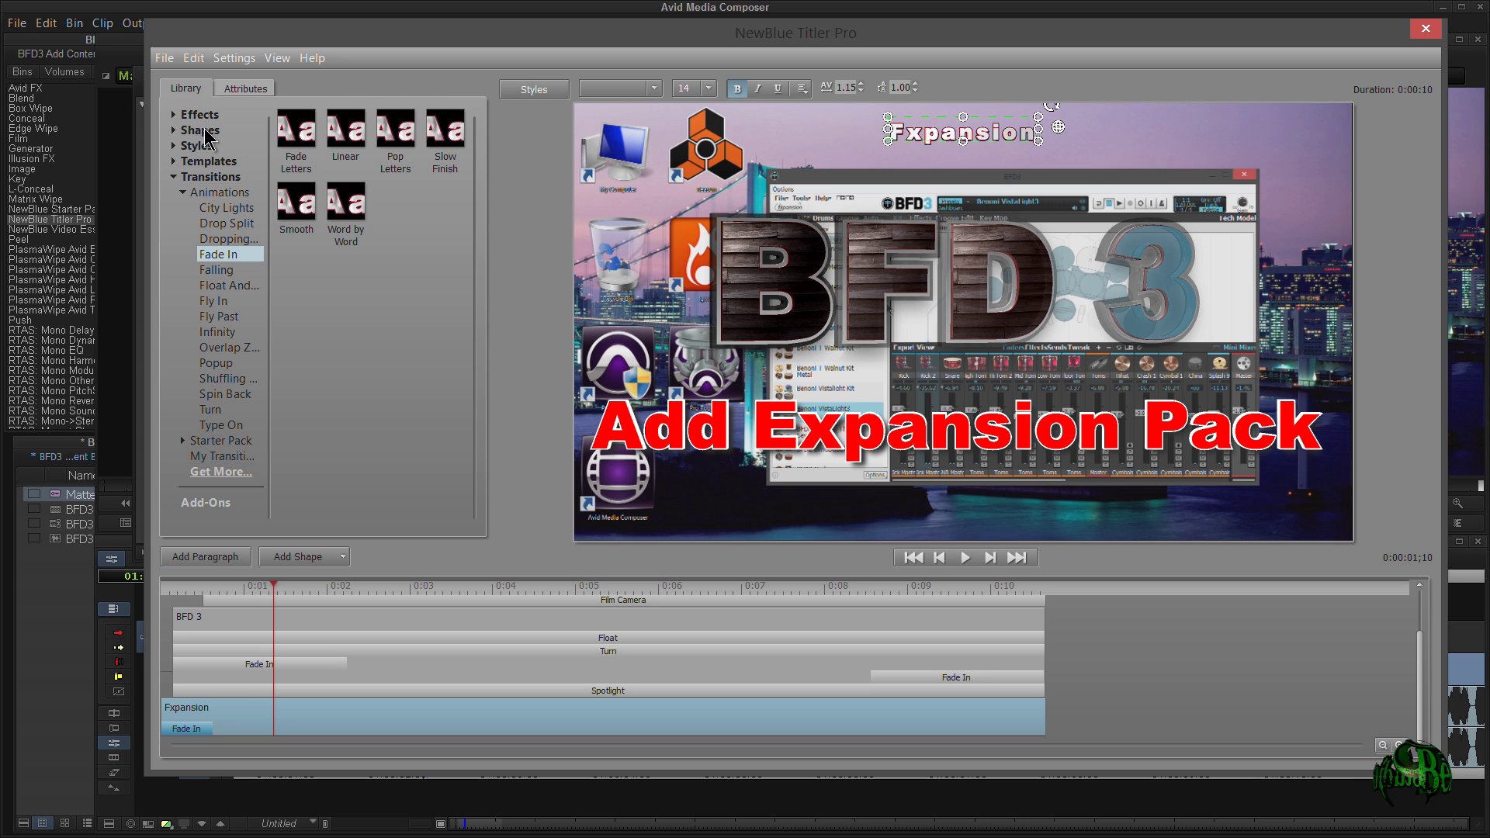
pyautogui.moveTo(355, 220); pyautogui.dragTo(953, 728)
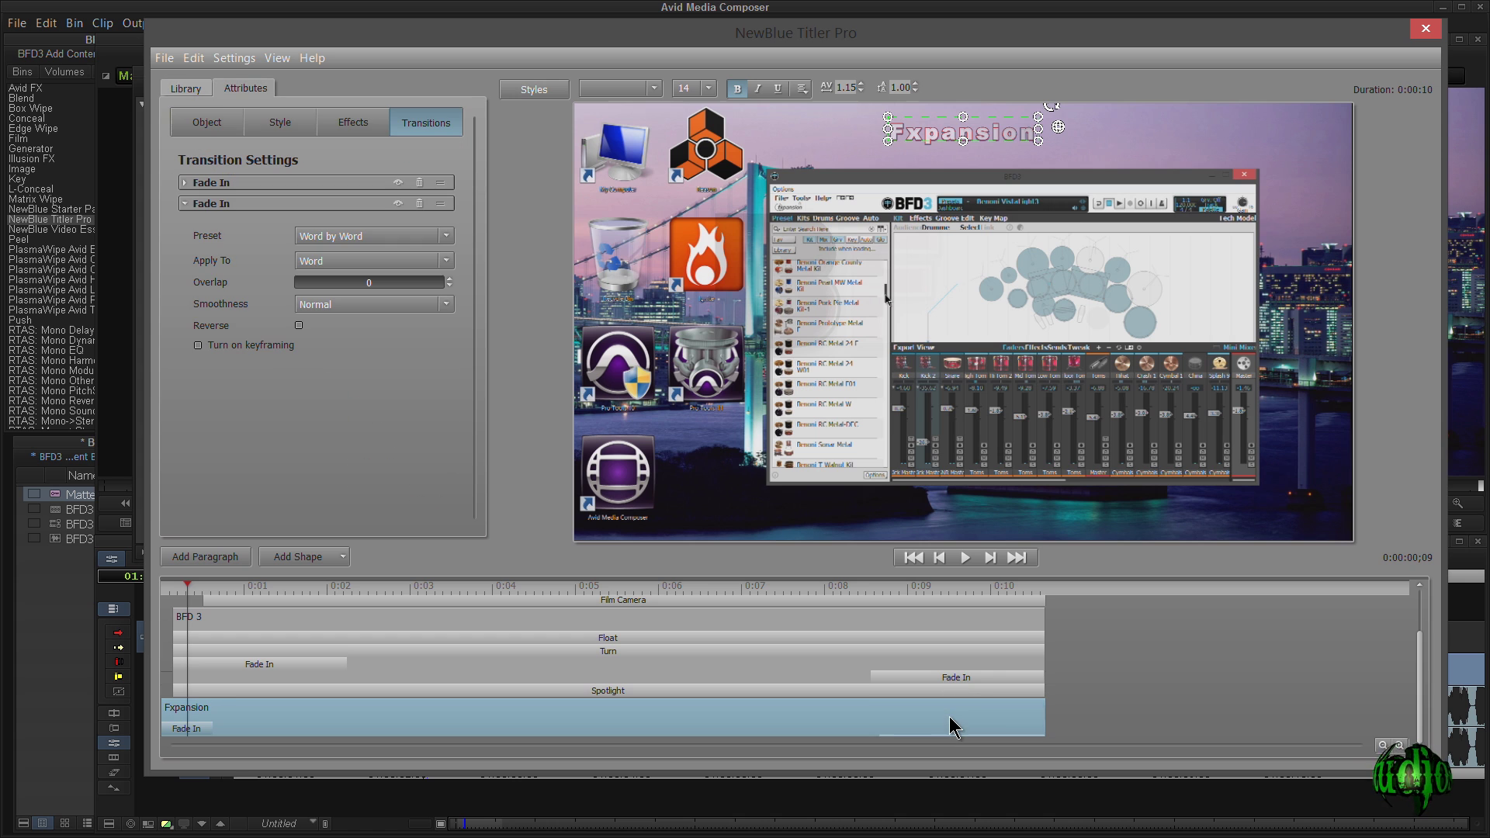
pyautogui.moveTo(1419, 642); pyautogui.dragTo(1419, 656)
pyautogui.moveTo(859, 591); pyautogui.dragTo(1017, 598)
pyautogui.click(791, 609)
pyautogui.press('space')
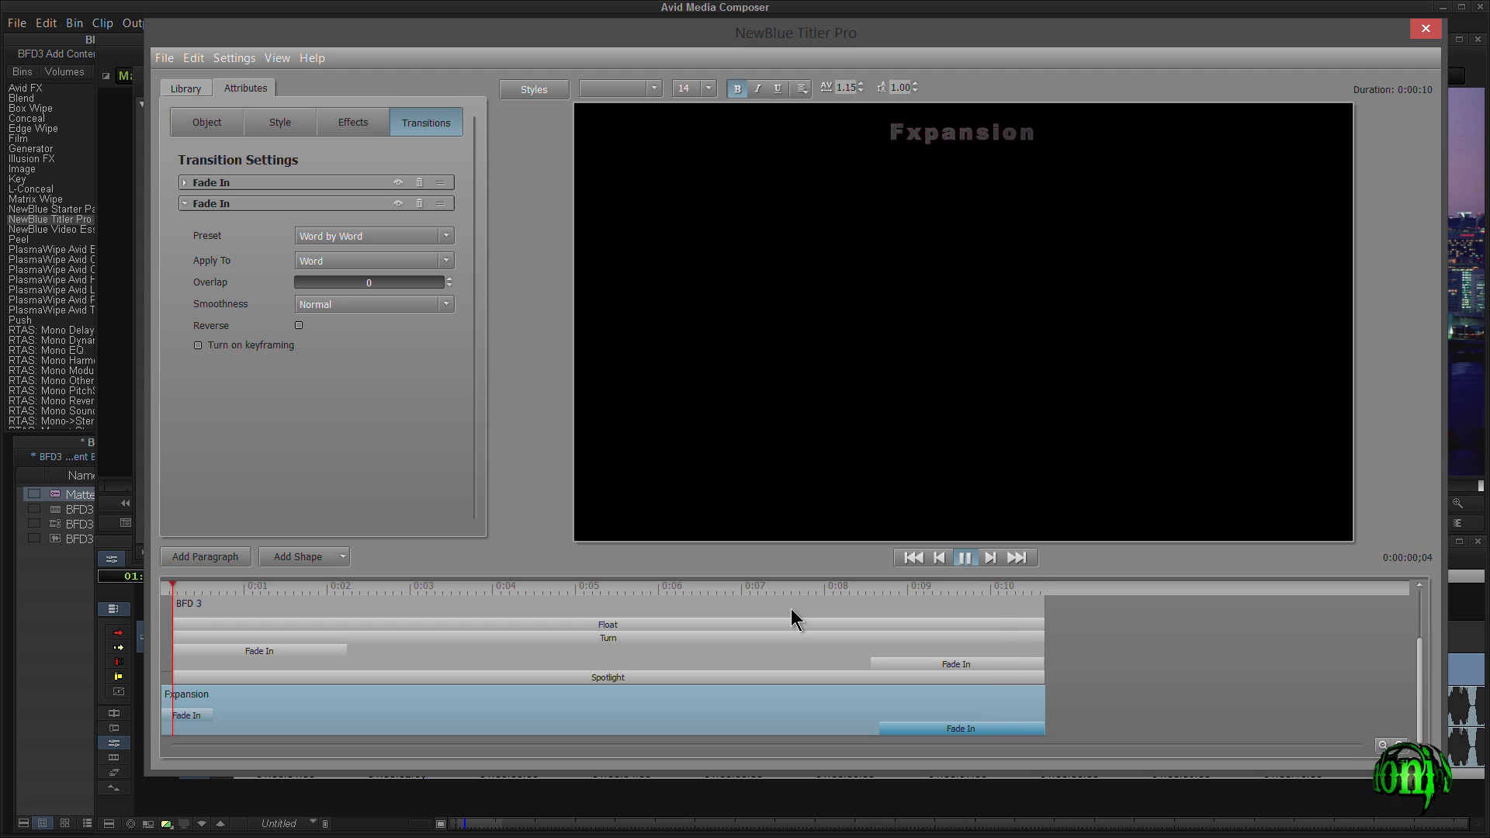
pyautogui.press('space')
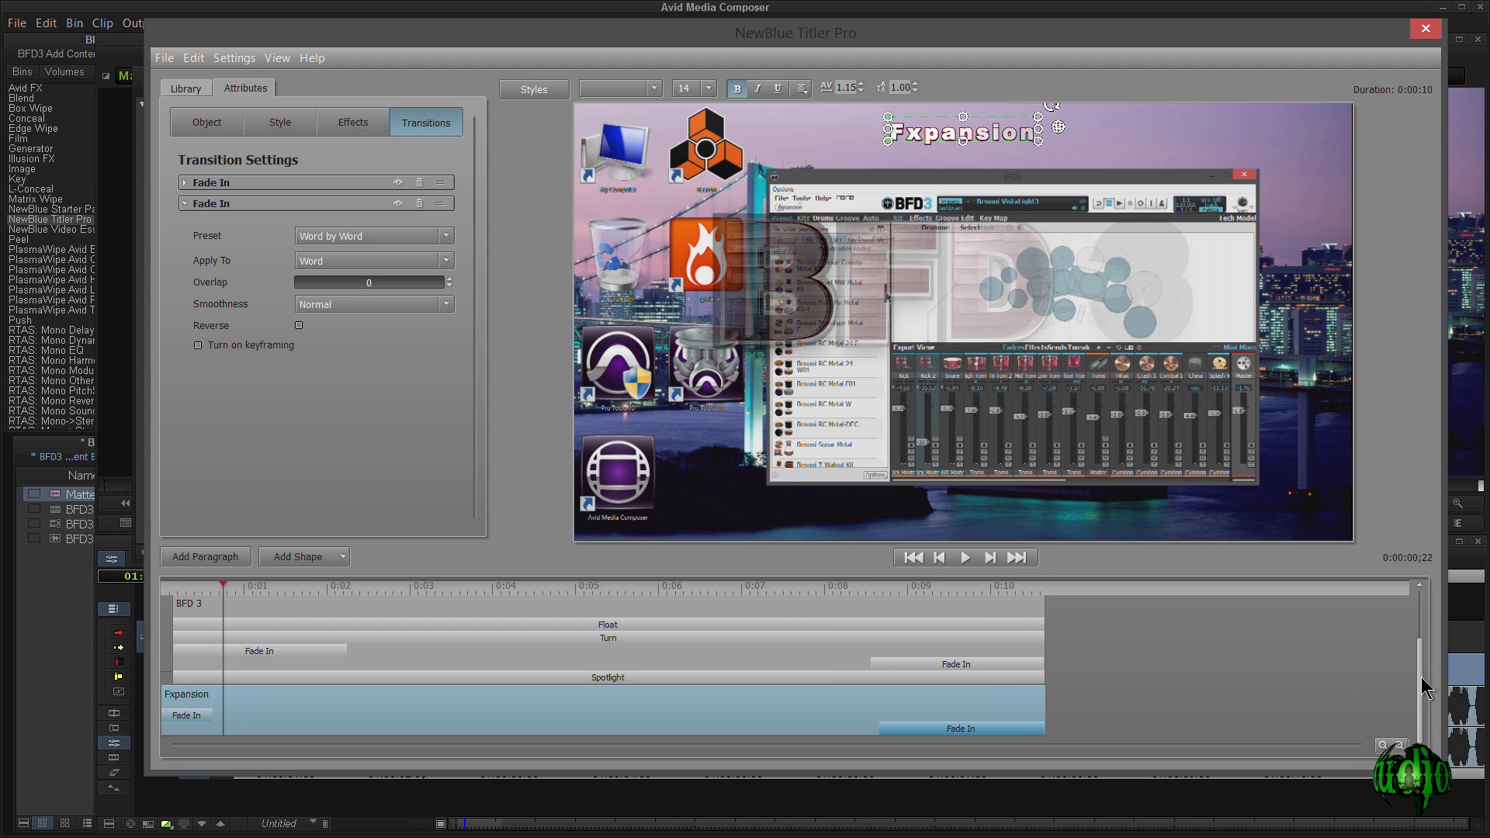
pyautogui.scroll(3, 1424, 688)
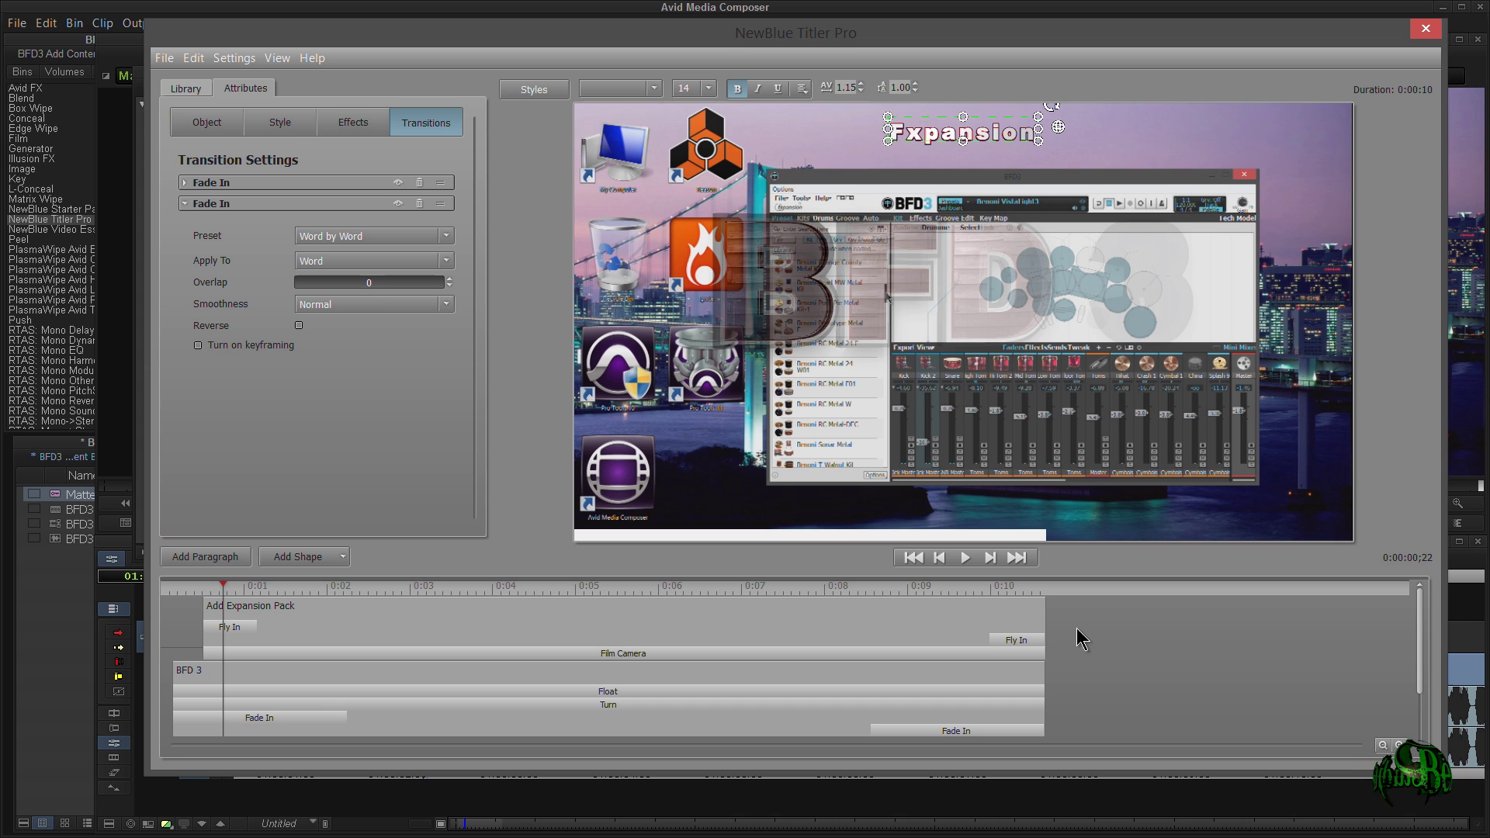
pyautogui.moveTo(922, 594); pyautogui.dragTo(970, 592)
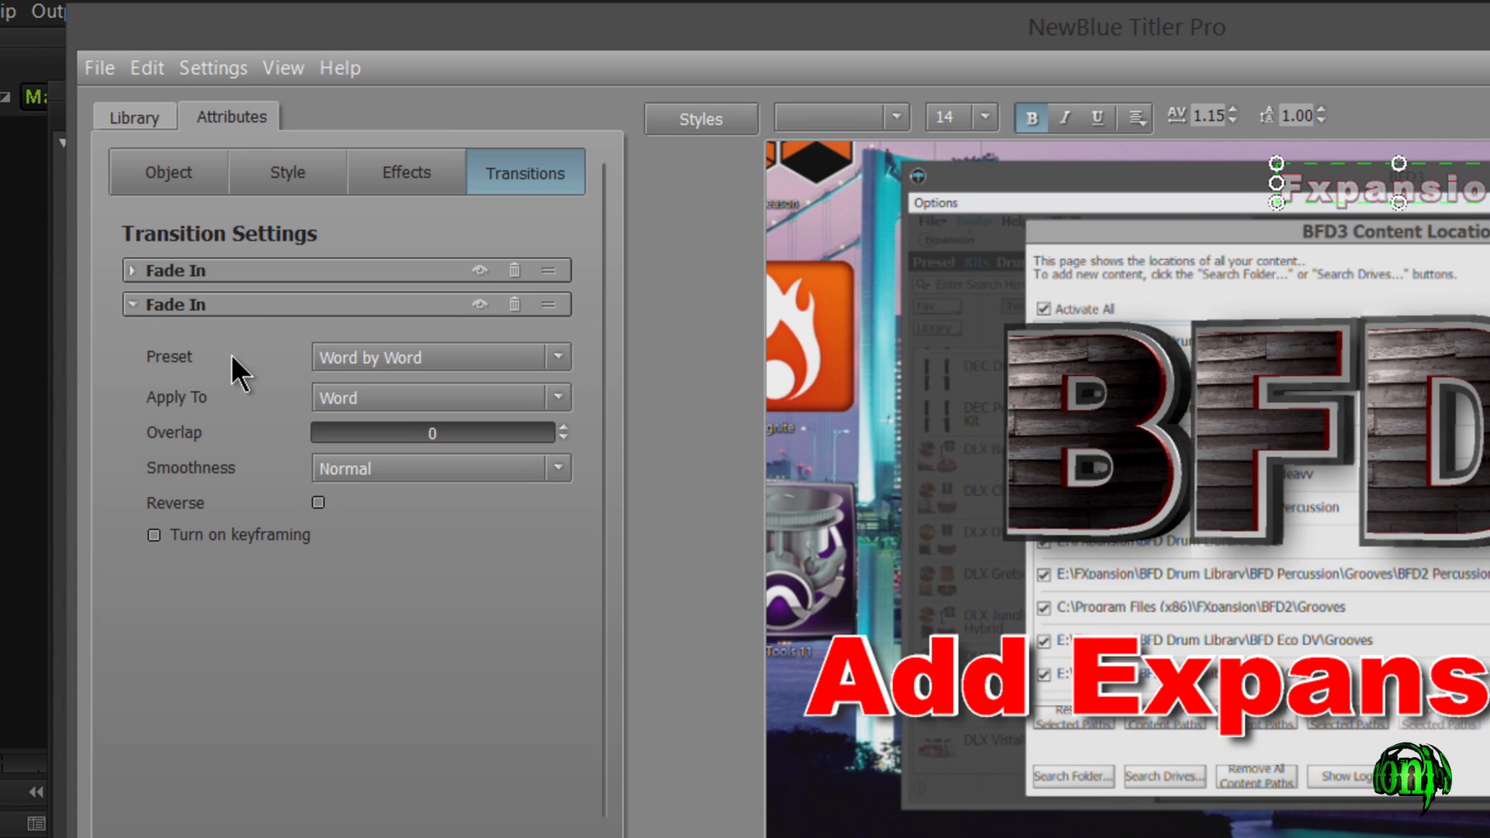
# Examine the Preset, Apply To, Smoothness and keyframing options of the Fxpansion title's closing Fade In transition.
pyautogui.click(558, 358)
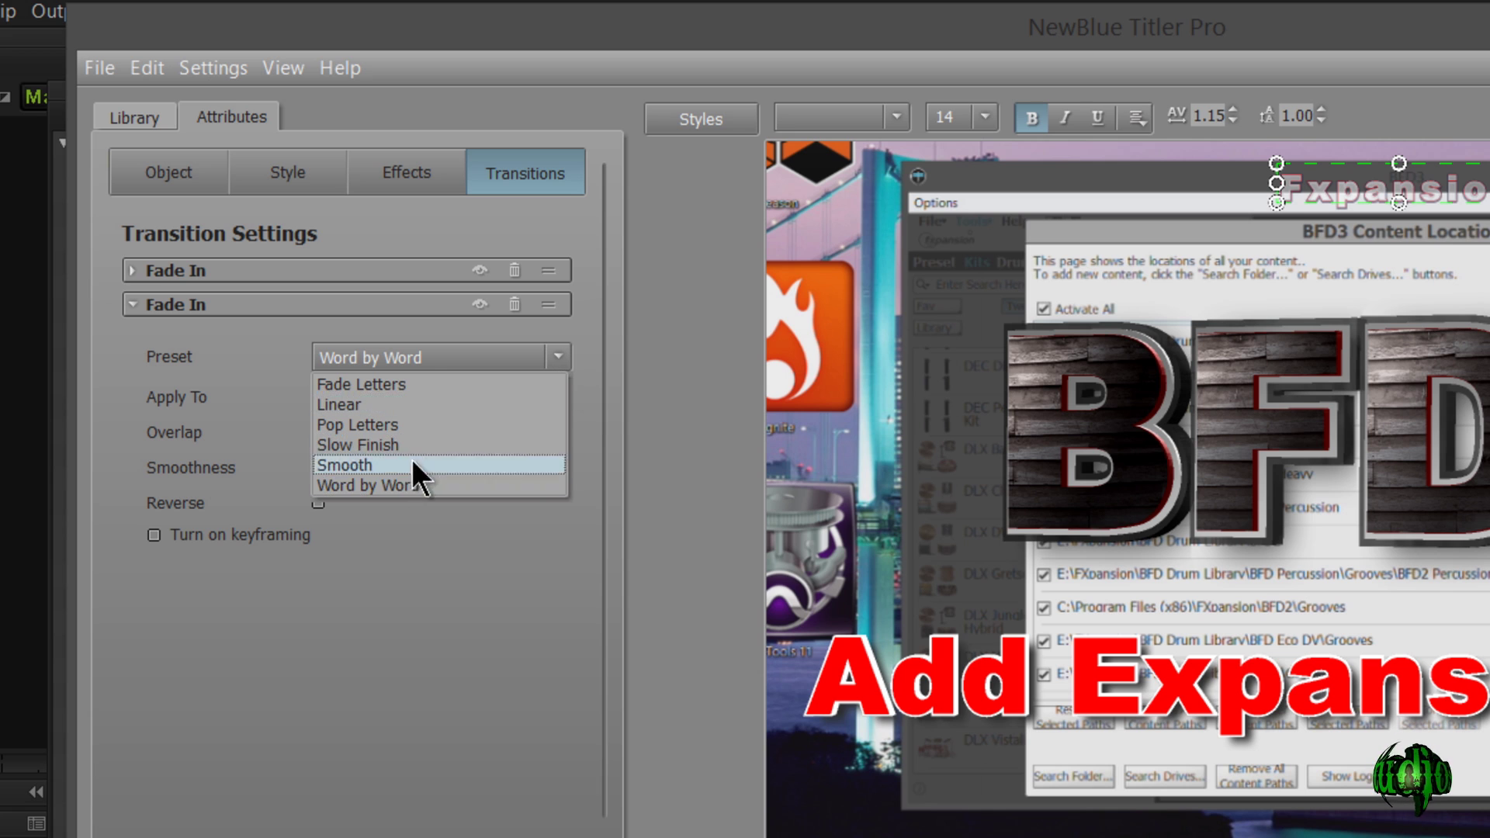
pyautogui.click(502, 628)
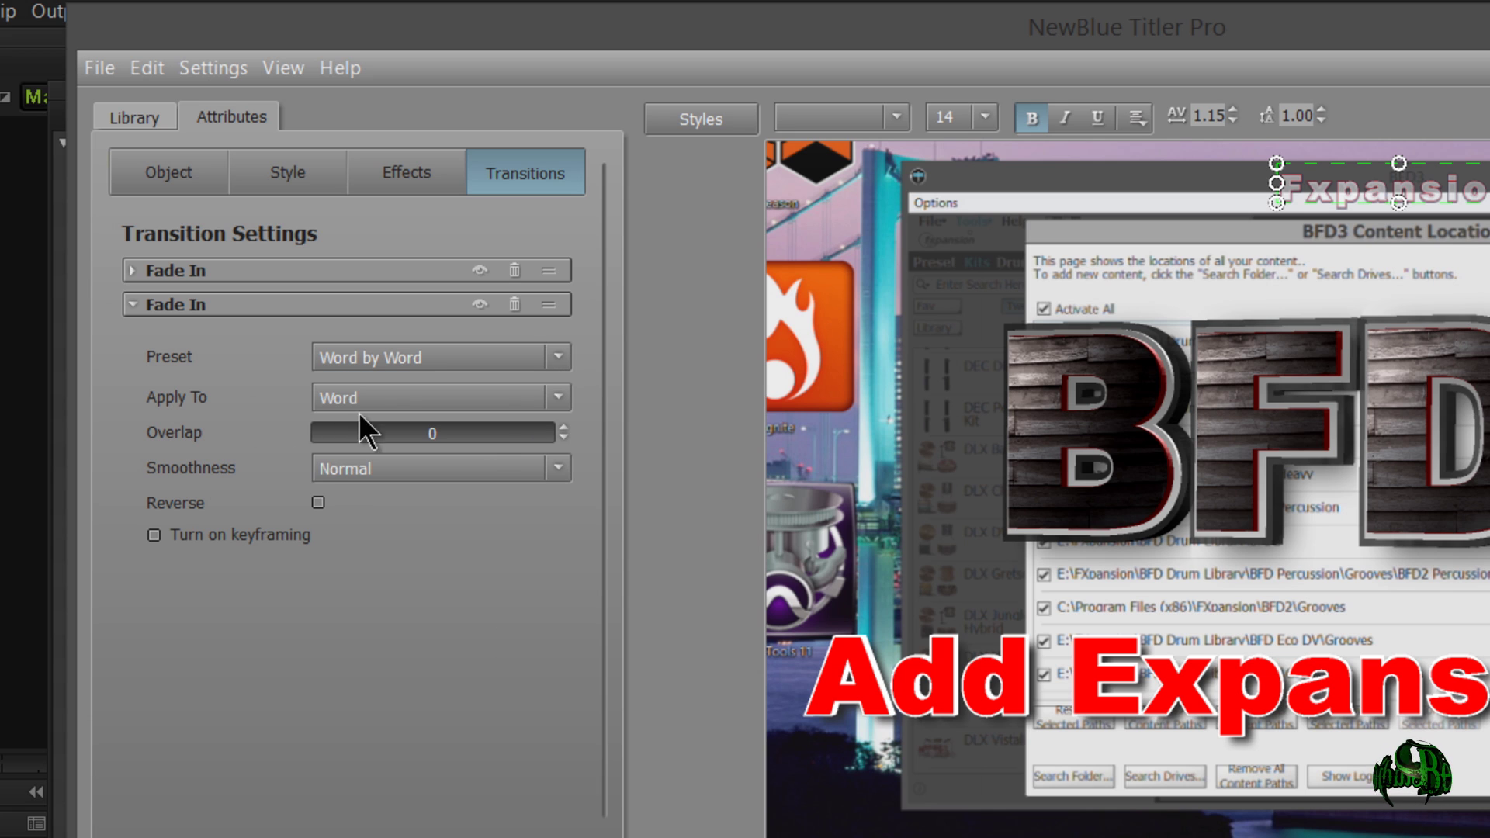
pyautogui.click(466, 400)
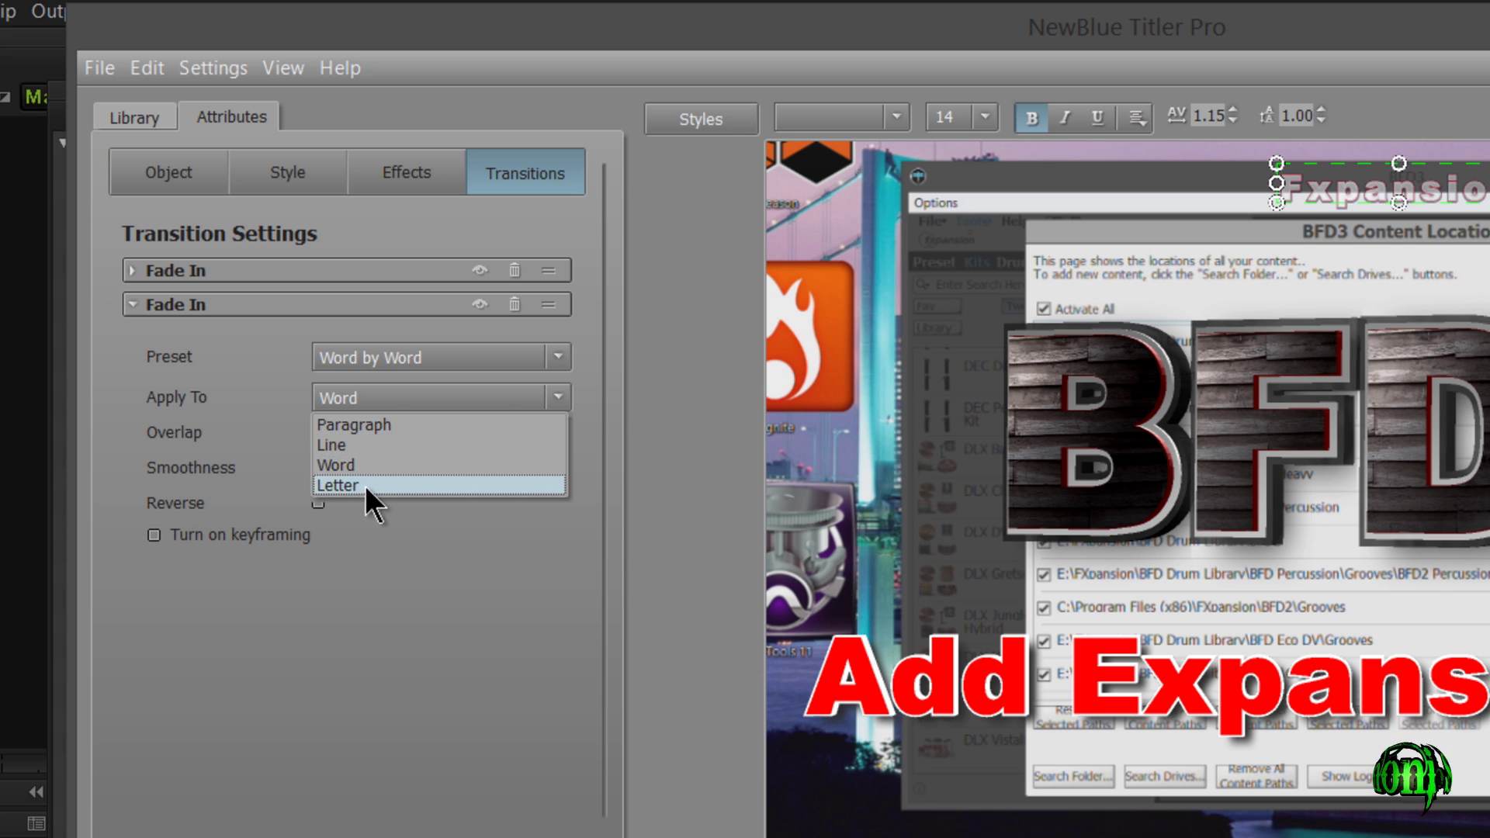
pyautogui.click(441, 648)
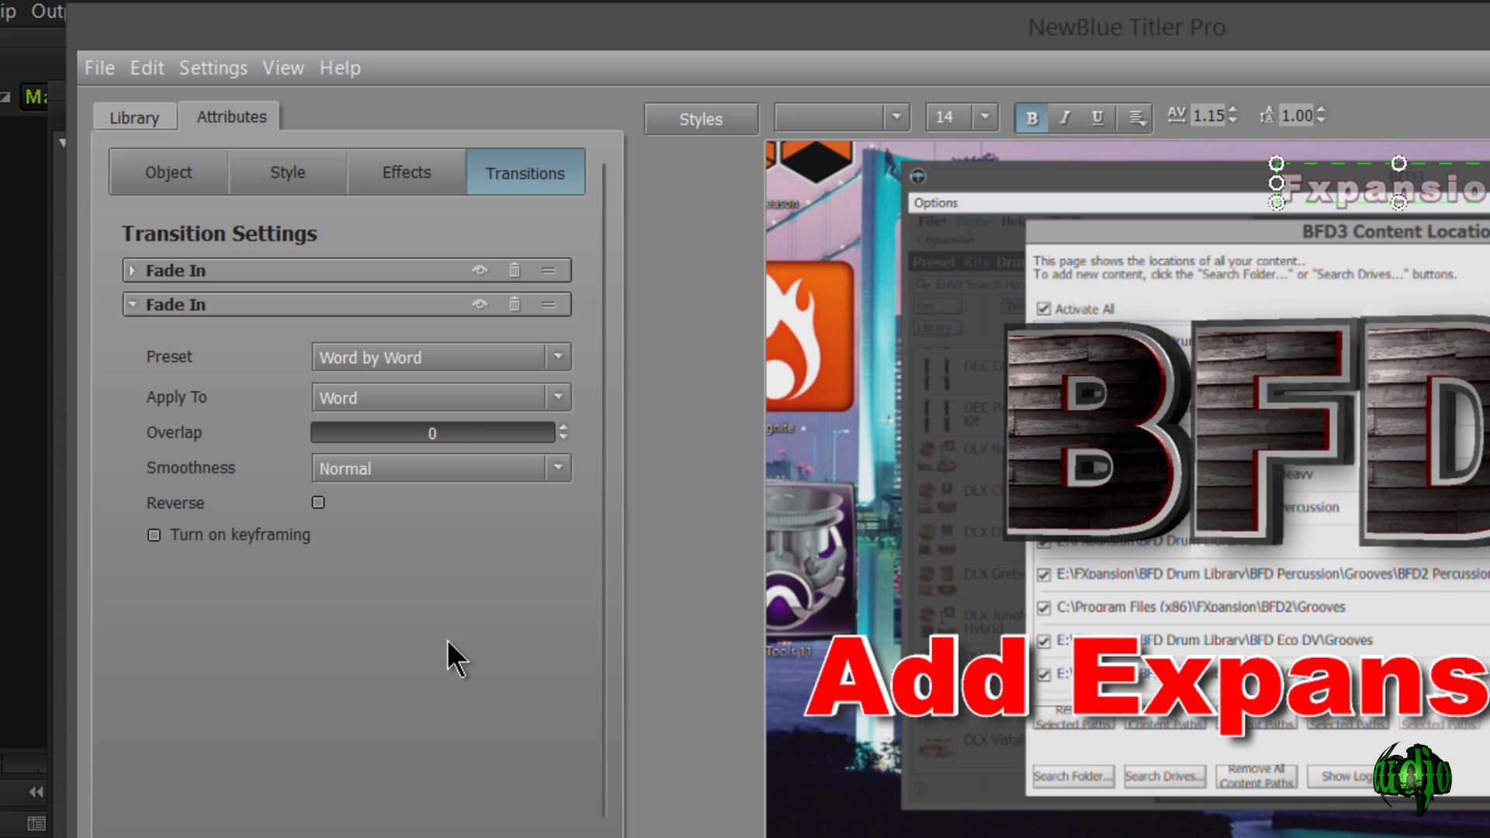
pyautogui.click(548, 477)
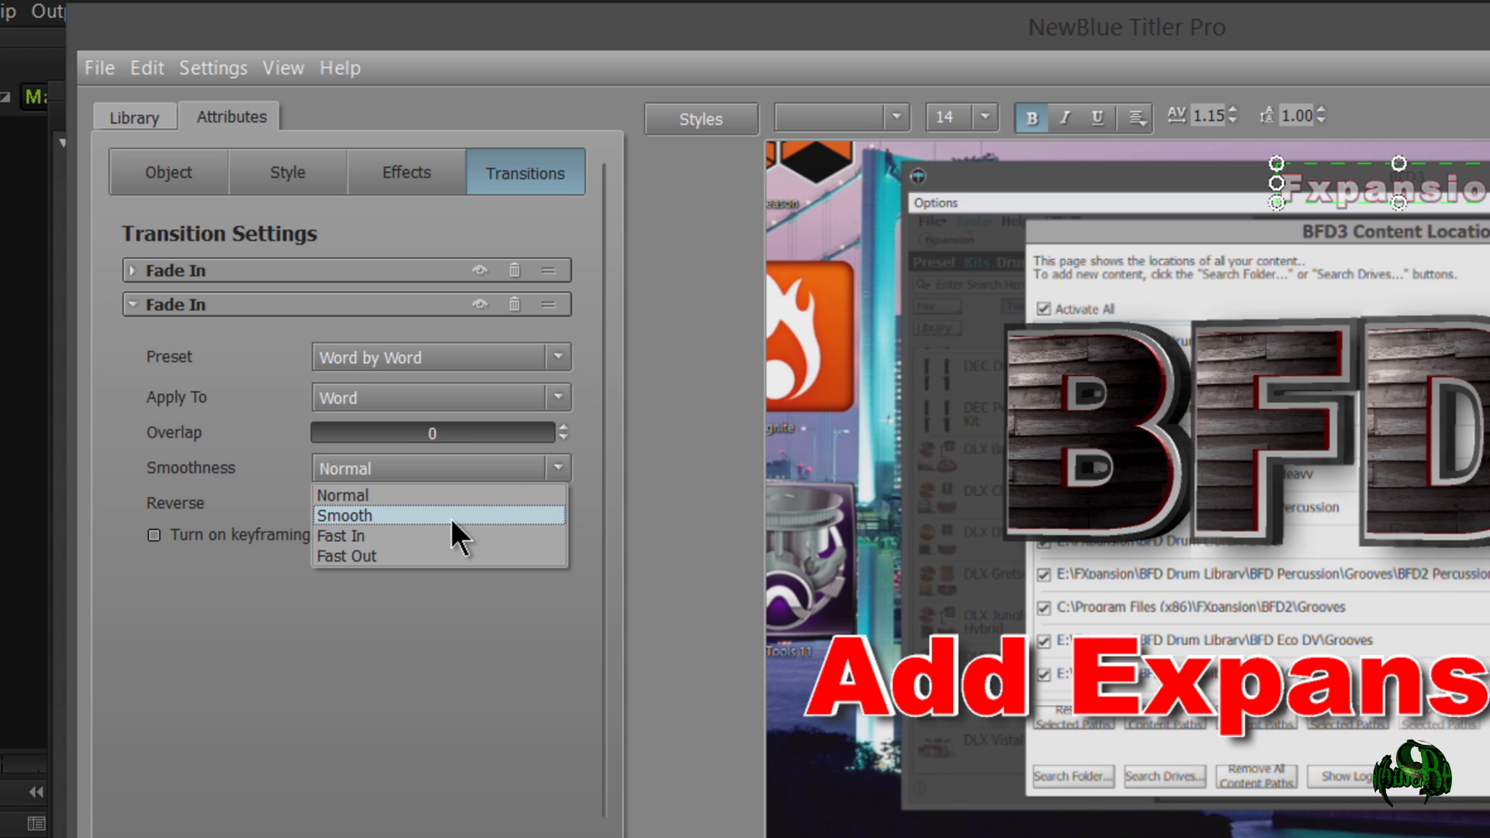
pyautogui.click(416, 636)
pyautogui.click(154, 535)
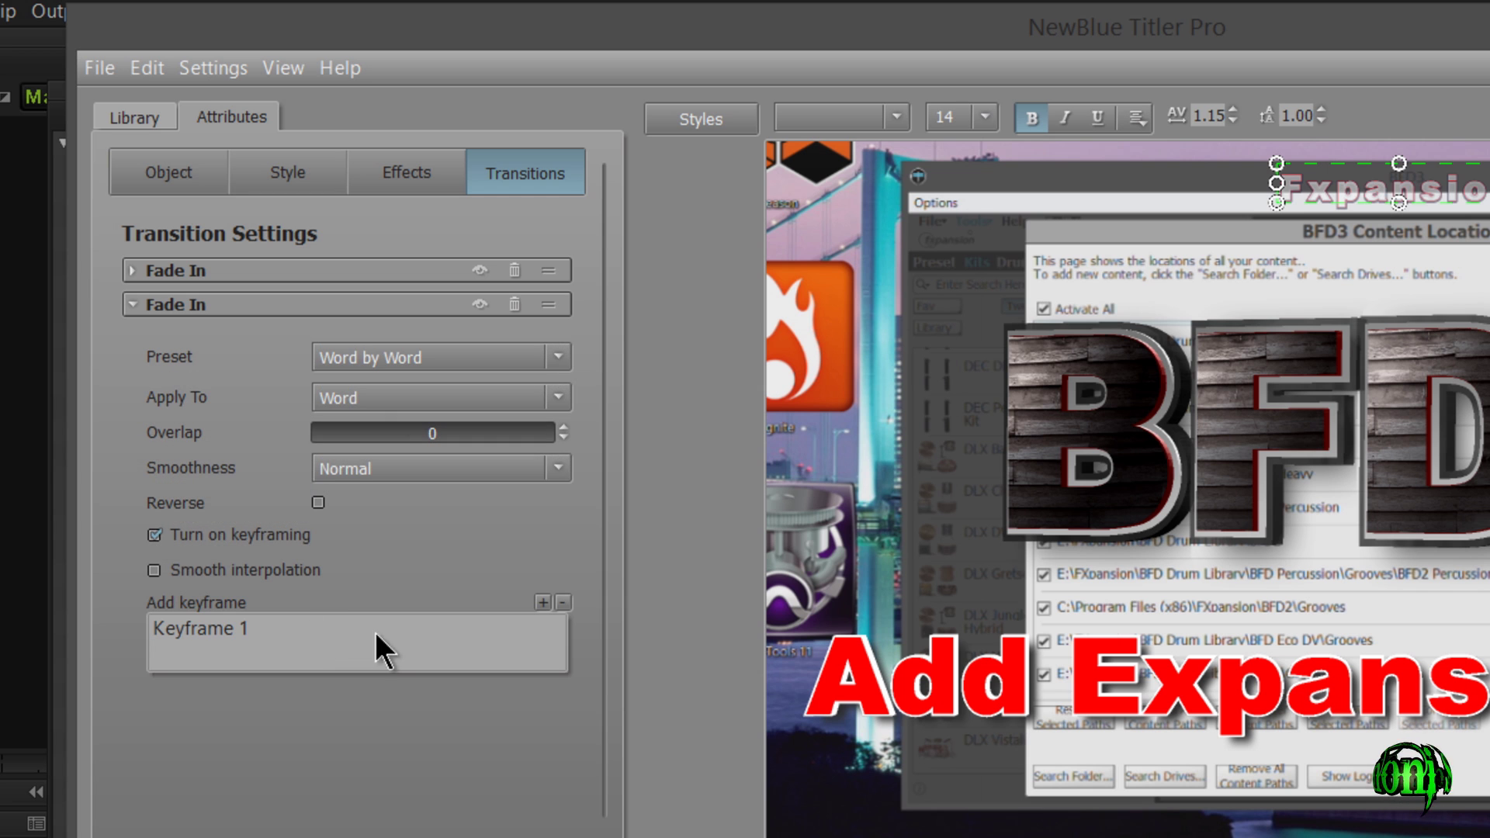
pyautogui.click(156, 535)
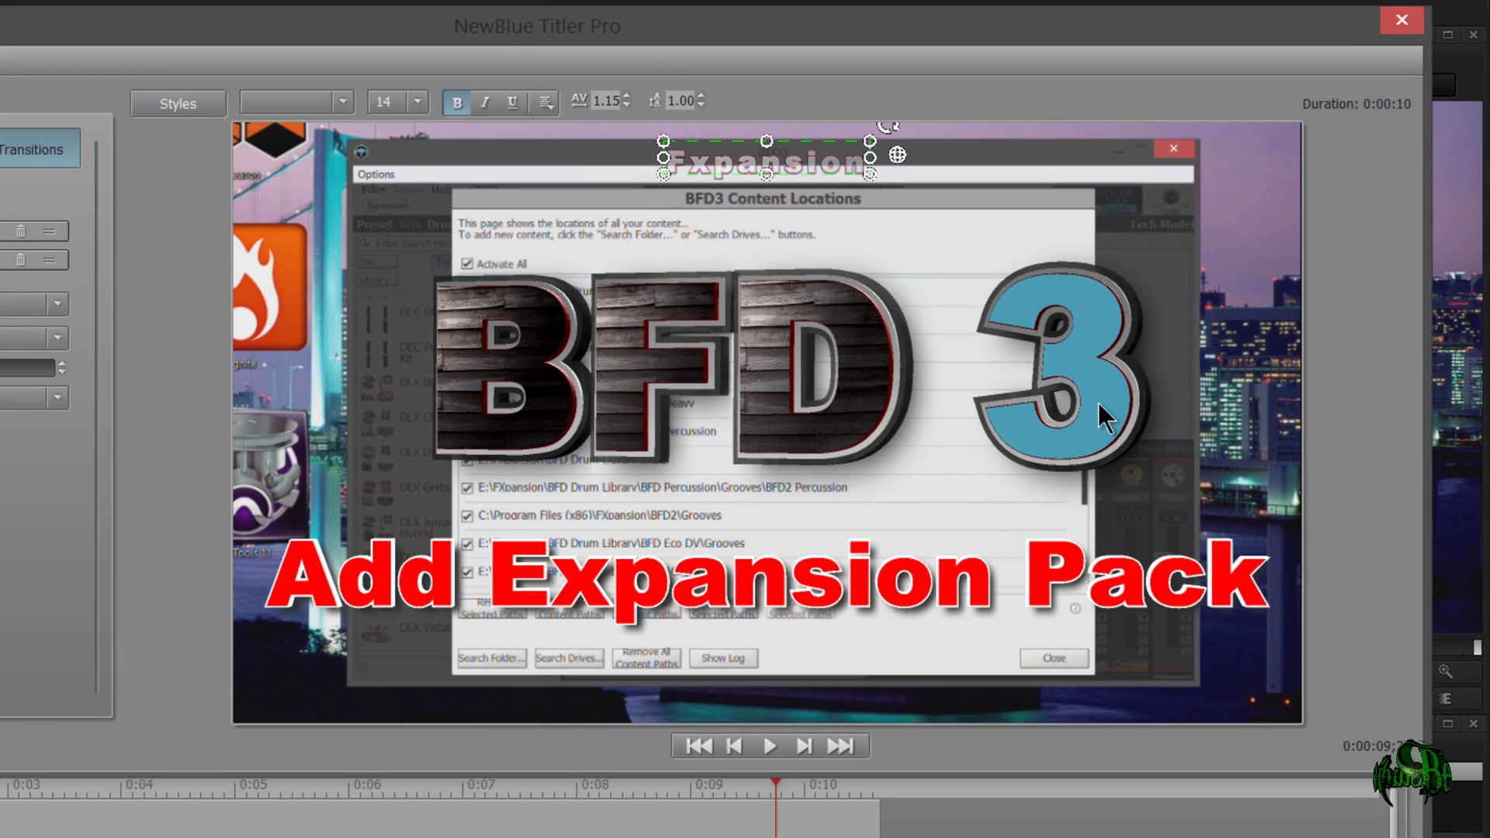
# Try enlarging only the 3 in the BFD 3 title to a scale of 2.2 and preview it.
pyautogui.click(1098, 403)
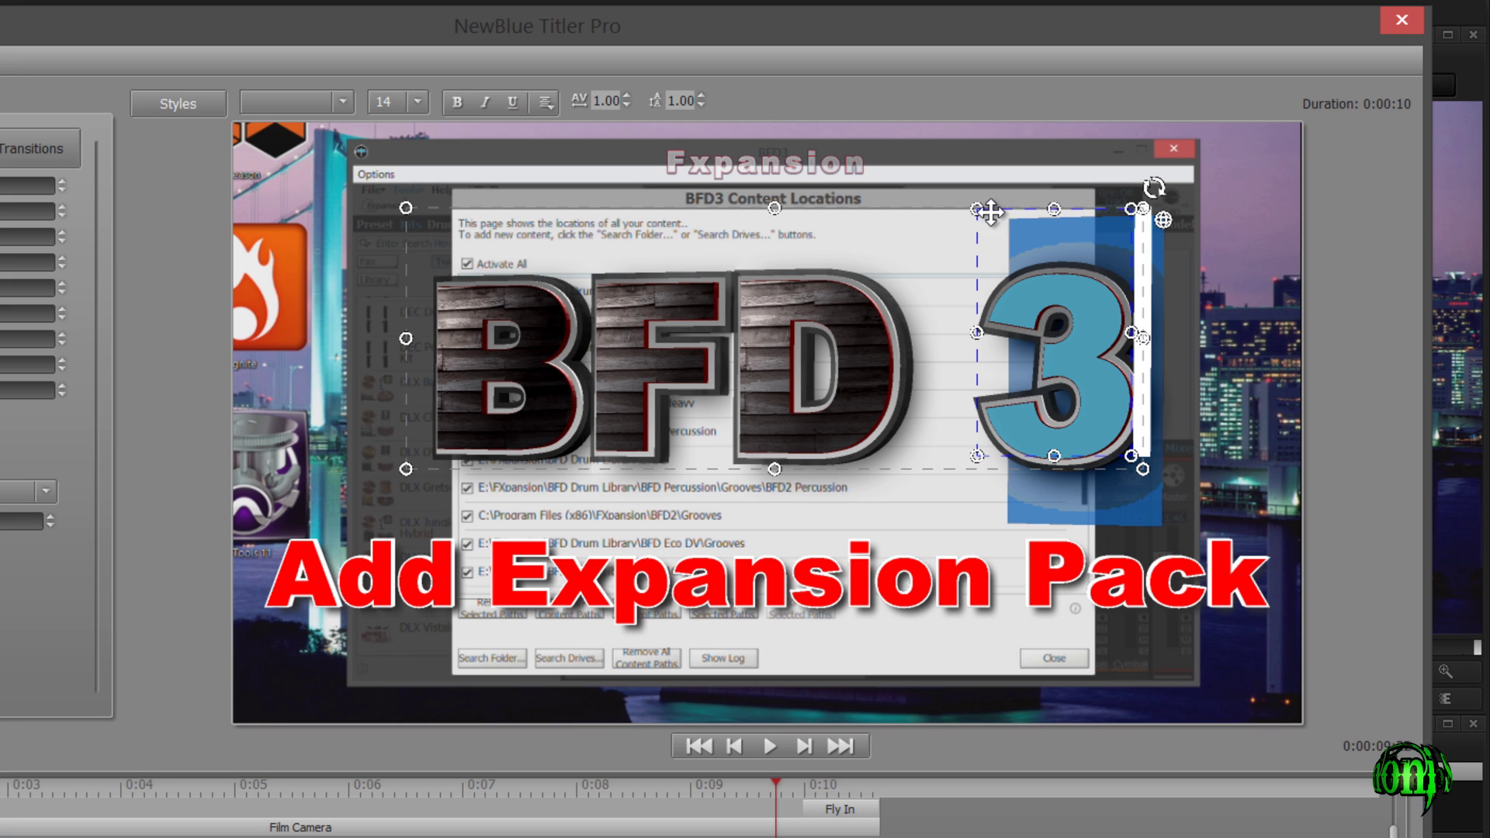
pyautogui.moveTo(977, 207)
pyautogui.mouseDown()
pyautogui.moveTo(969, 196)
pyautogui.moveTo(981, 220)
pyautogui.moveTo(862, 156)
pyautogui.moveTo(898, 160)
pyautogui.moveTo(894, 119)
pyautogui.moveTo(991, 223)
pyautogui.mouseUp()
pyautogui.moveTo(992, 464); pyautogui.dragTo(963, 514)
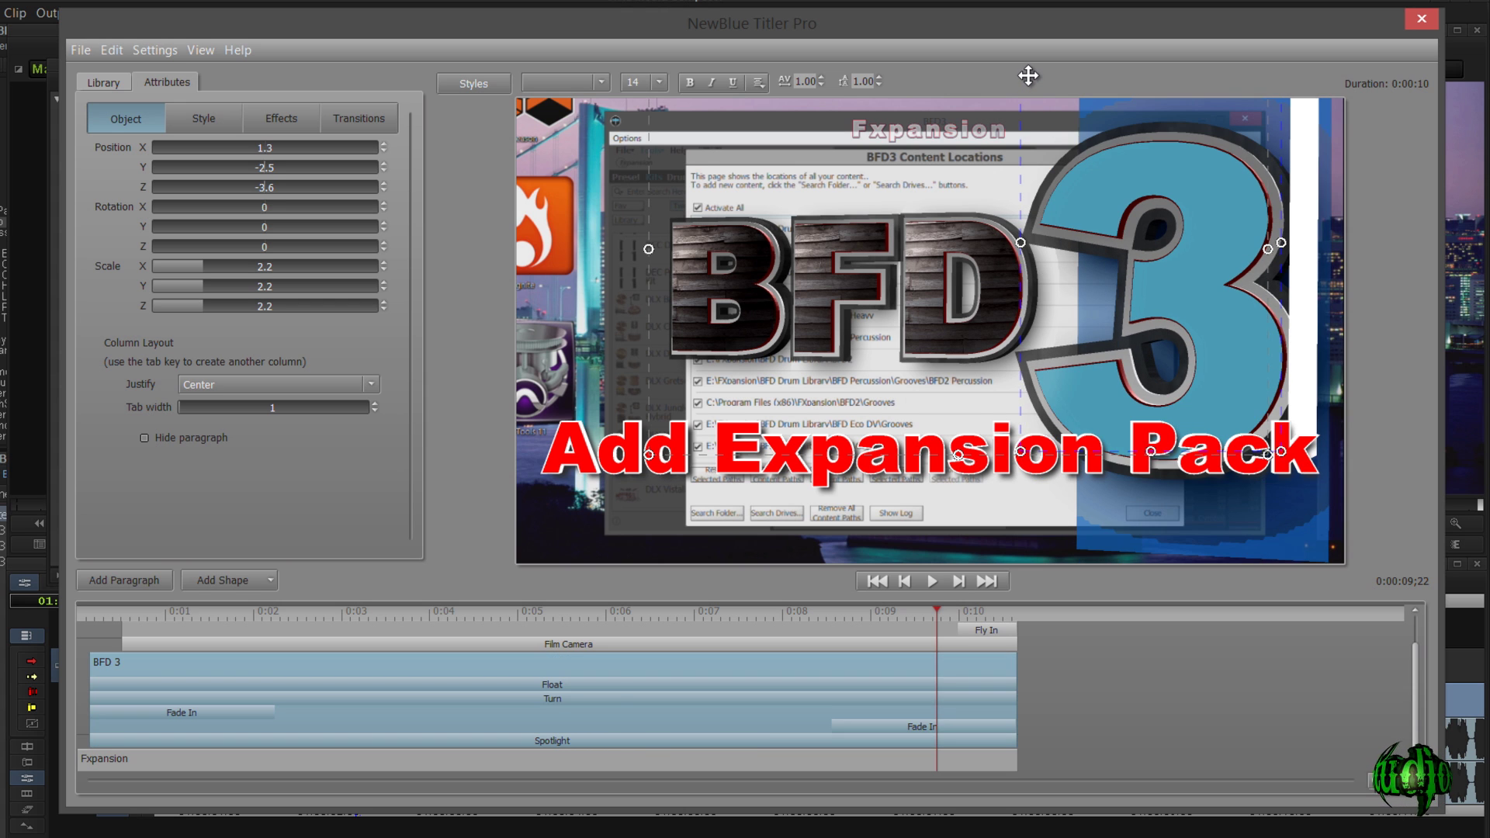
pyautogui.click(466, 614)
pyautogui.click(127, 640)
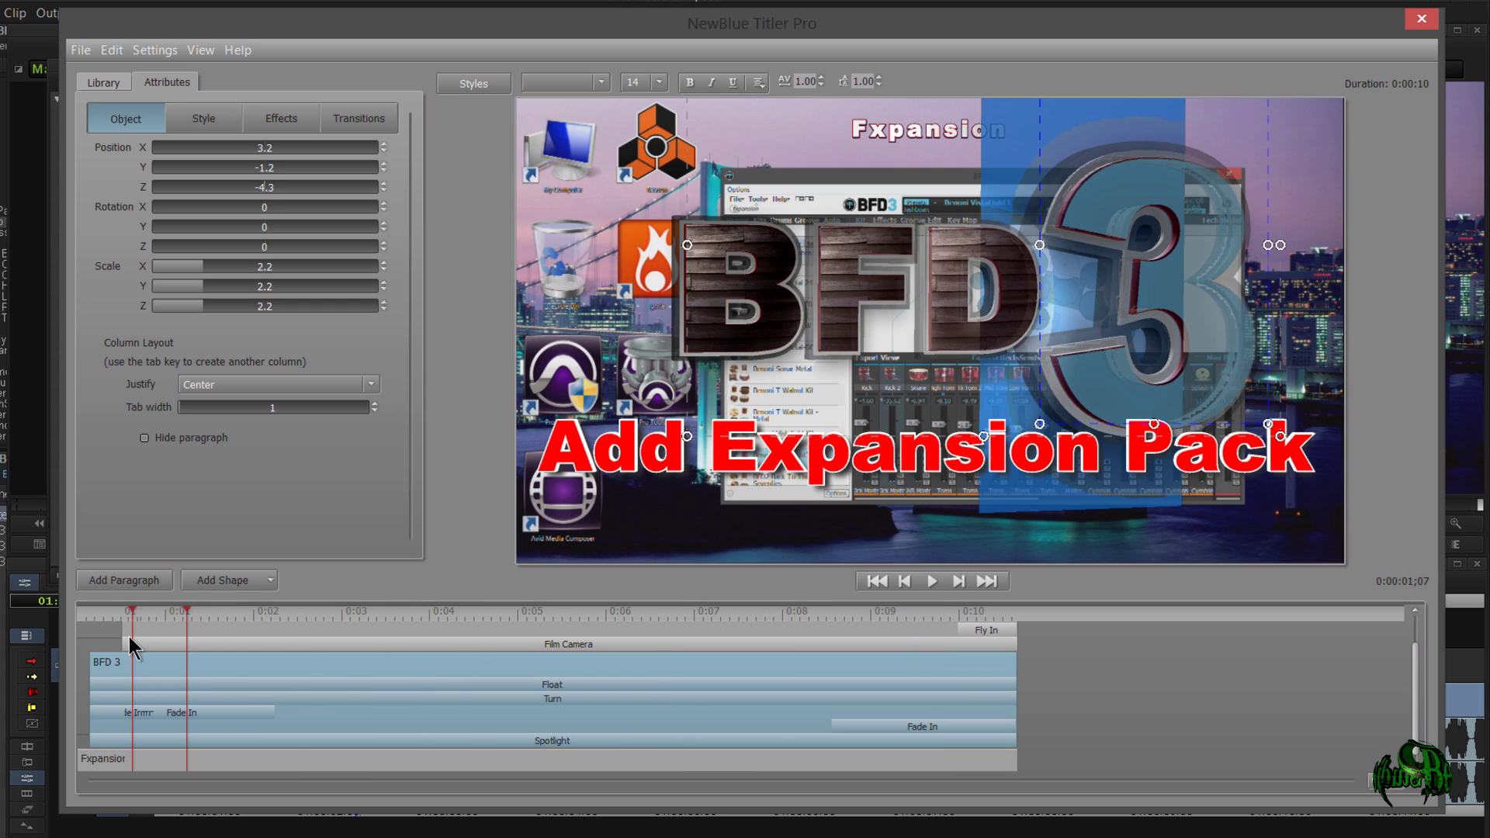
pyautogui.press('space')
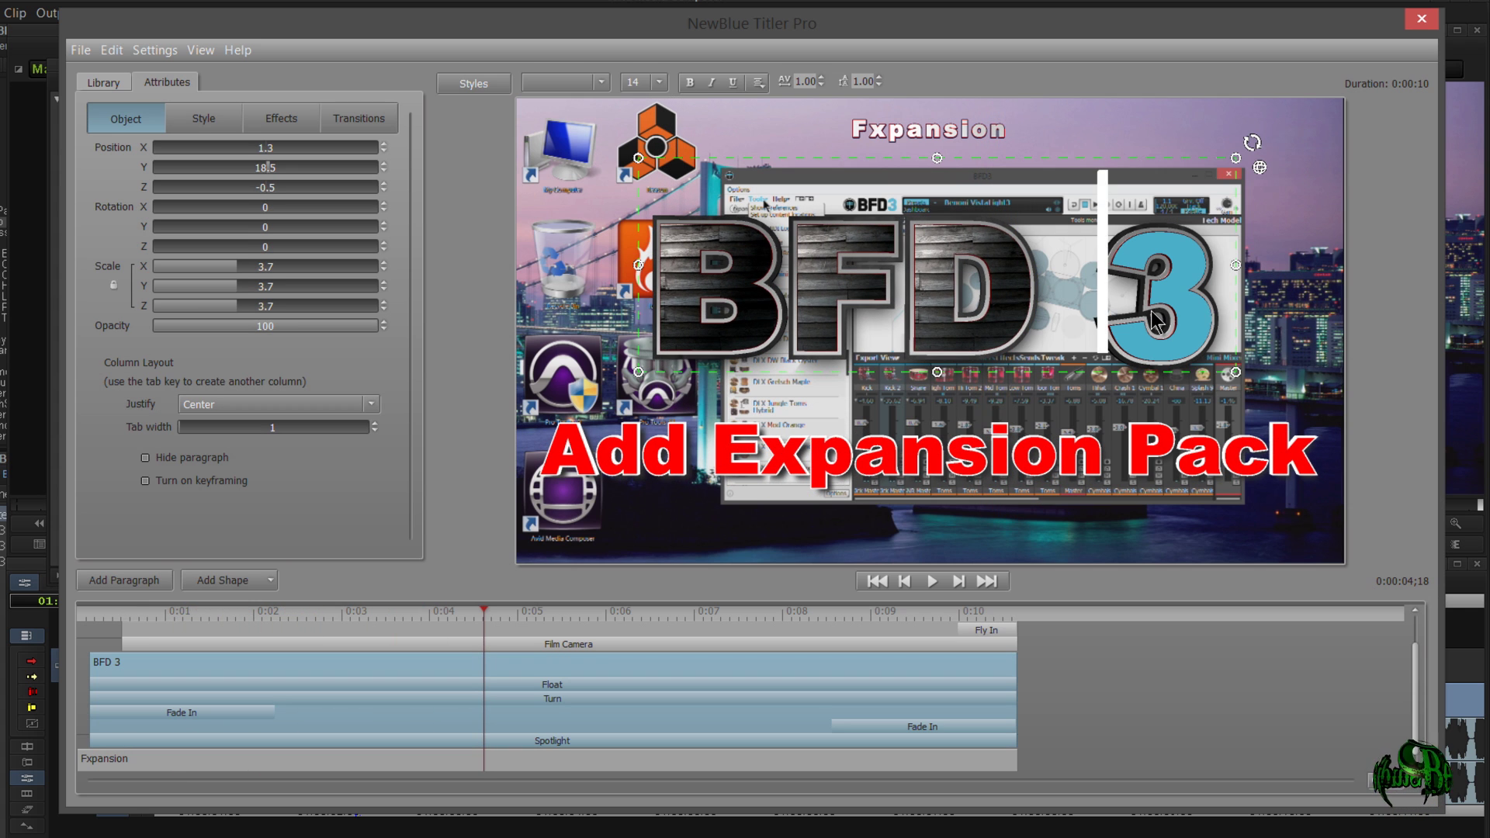
# Enlarge only the 3 in the BFD 3 title to 1.4 scale with a Z position of -1, and preview from the start.
pyautogui.click(1188, 311)
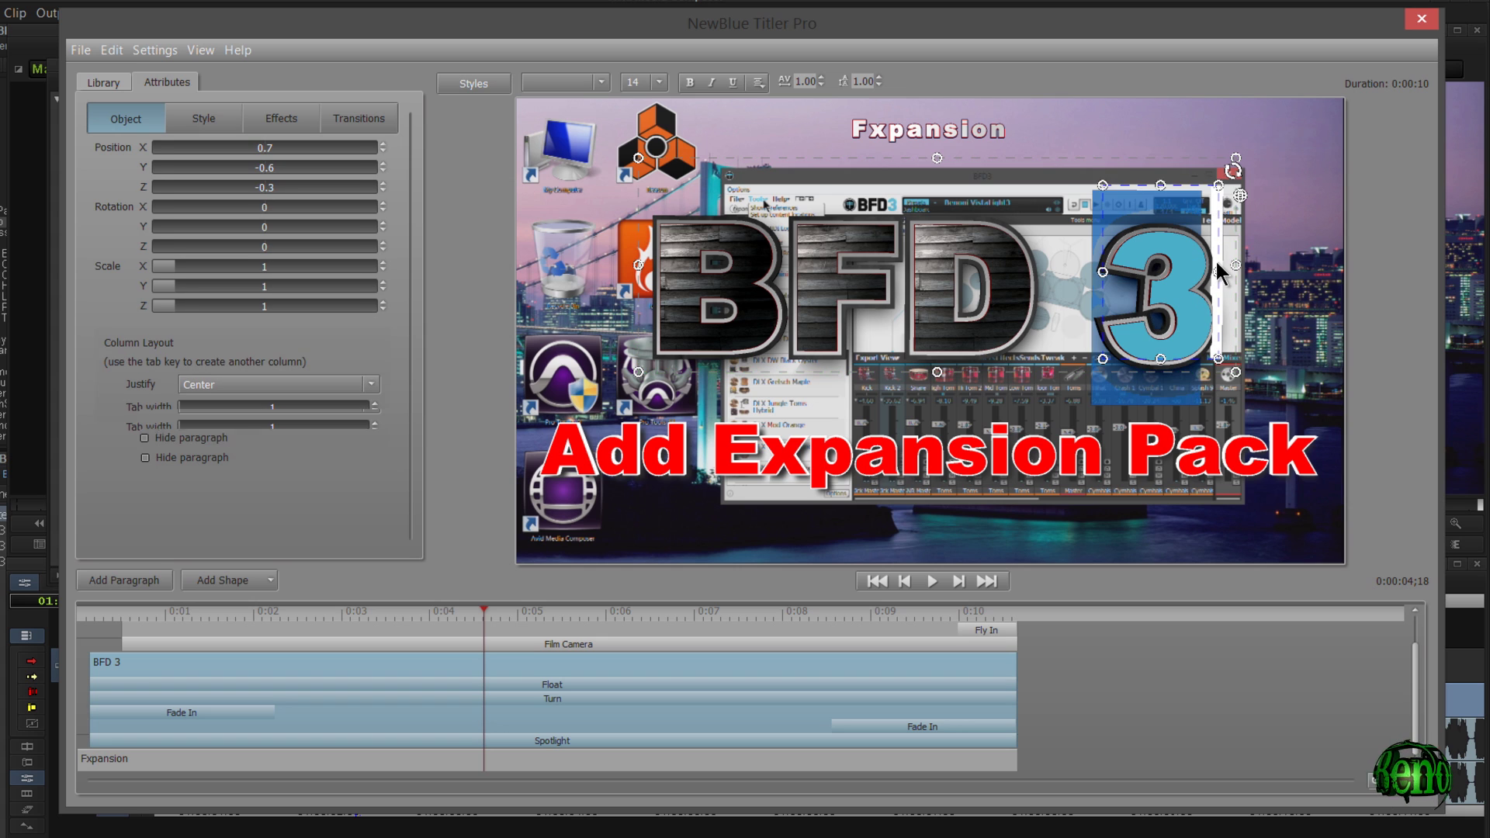
pyautogui.moveTo(1093, 160); pyautogui.dragTo(1083, 148)
pyautogui.click(1101, 183)
pyautogui.moveTo(1086, 239); pyautogui.dragTo(1204, 249)
pyautogui.moveTo(1091, 164); pyautogui.dragTo(1081, 146)
pyautogui.moveTo(484, 613); pyautogui.dragTo(68, 626)
pyautogui.press('space')
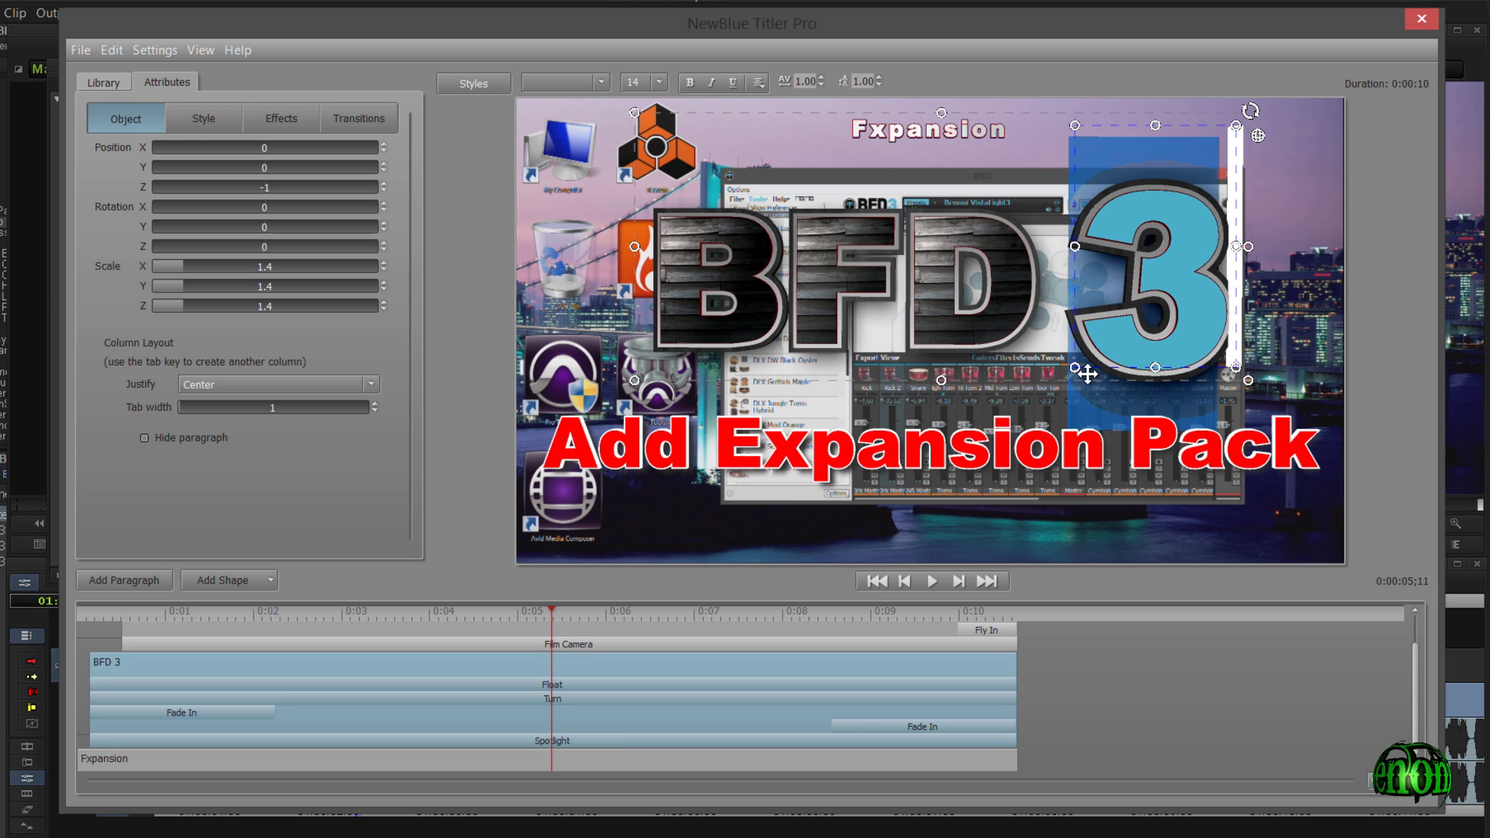
pyautogui.moveTo(1087, 375); pyautogui.dragTo(1086, 381)
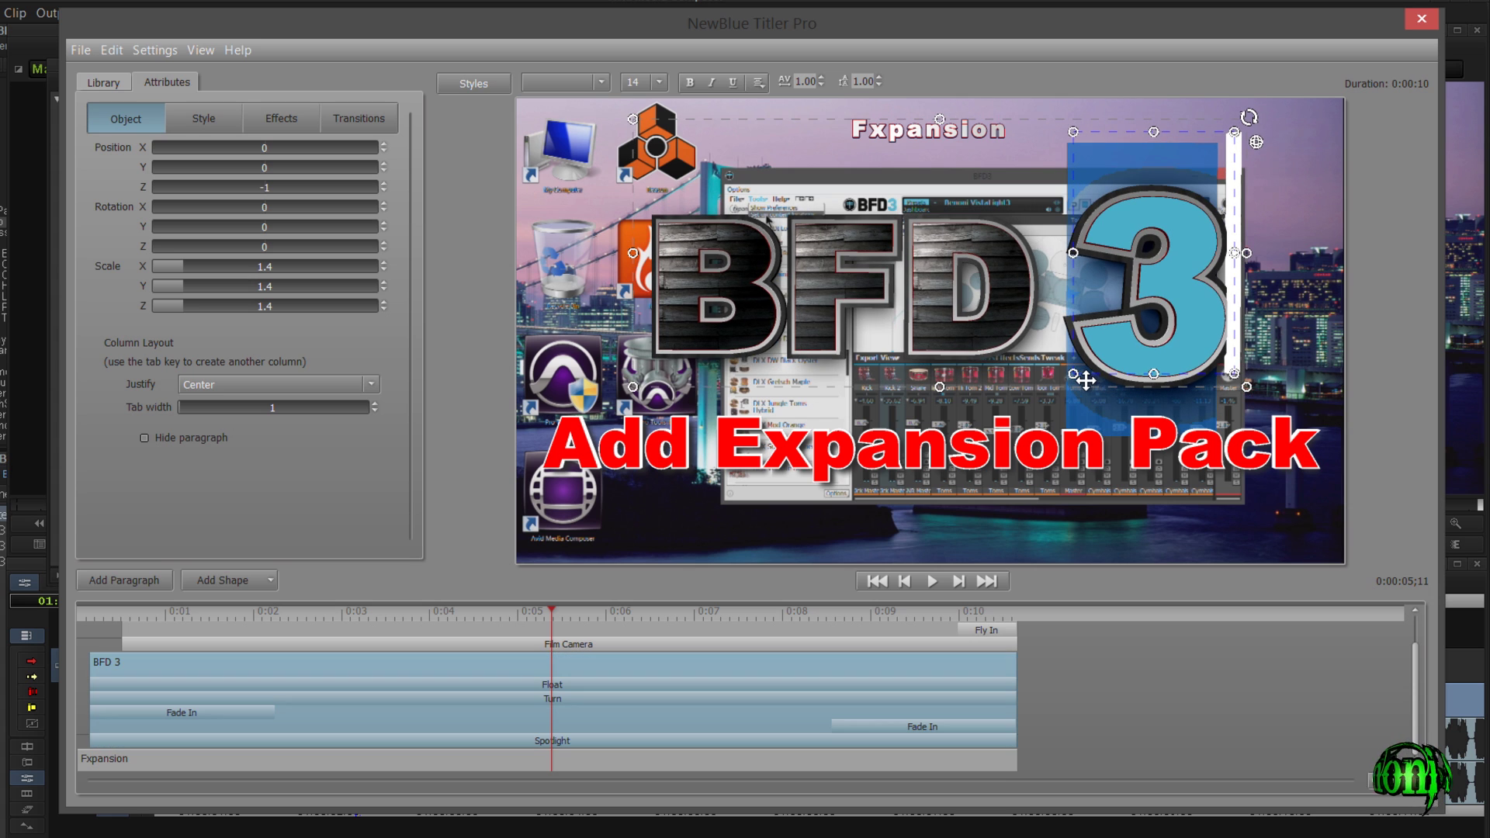
# Move the BFD 3 title slightly down to a Y position of about 27.9 and scrub the timeline to check it.
pyautogui.click(895, 363)
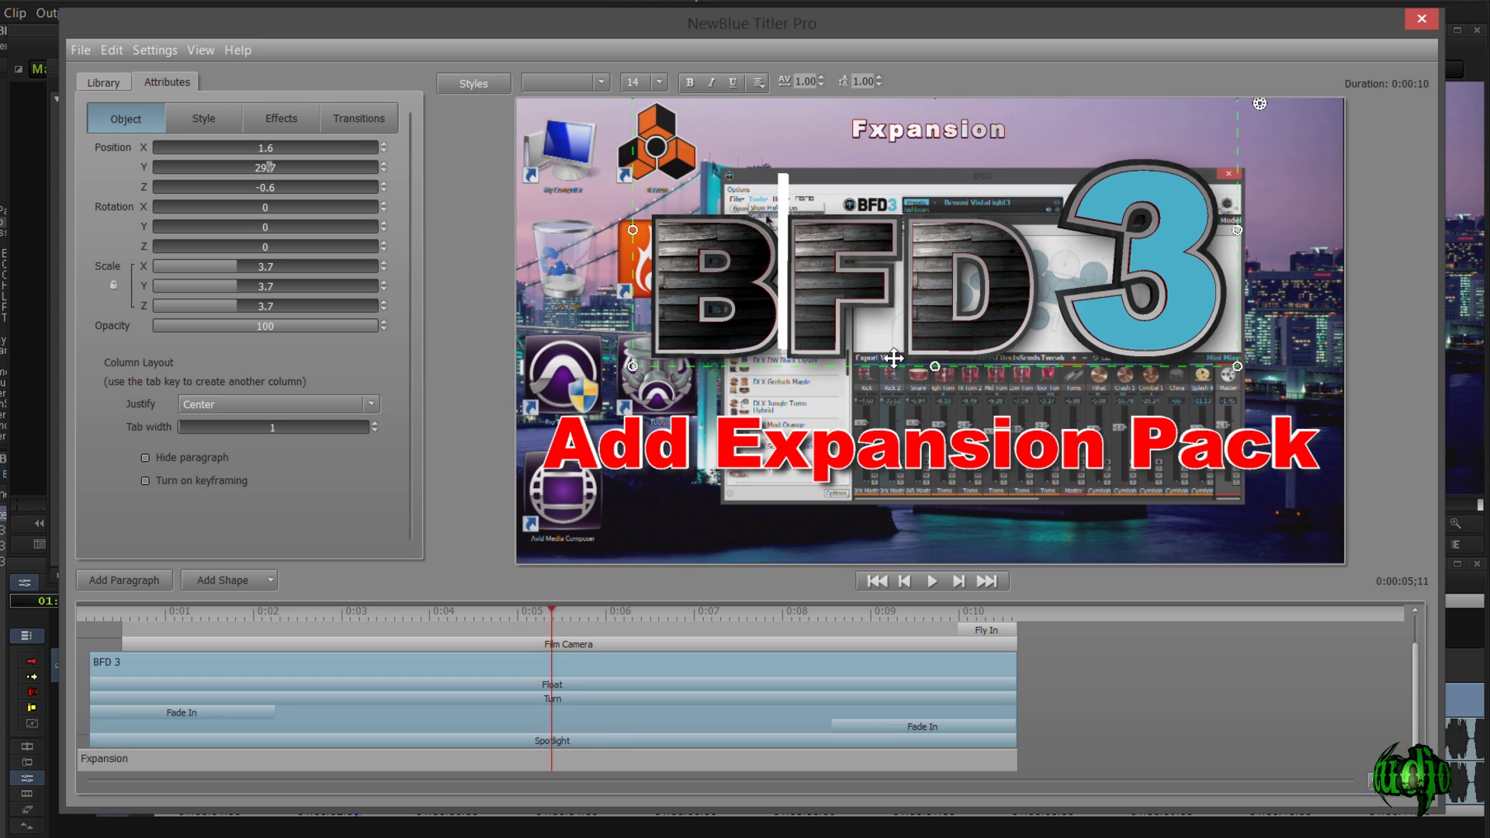
pyautogui.moveTo(894, 363); pyautogui.dragTo(894, 365)
pyautogui.moveTo(206, 616); pyautogui.dragTo(571, 665)
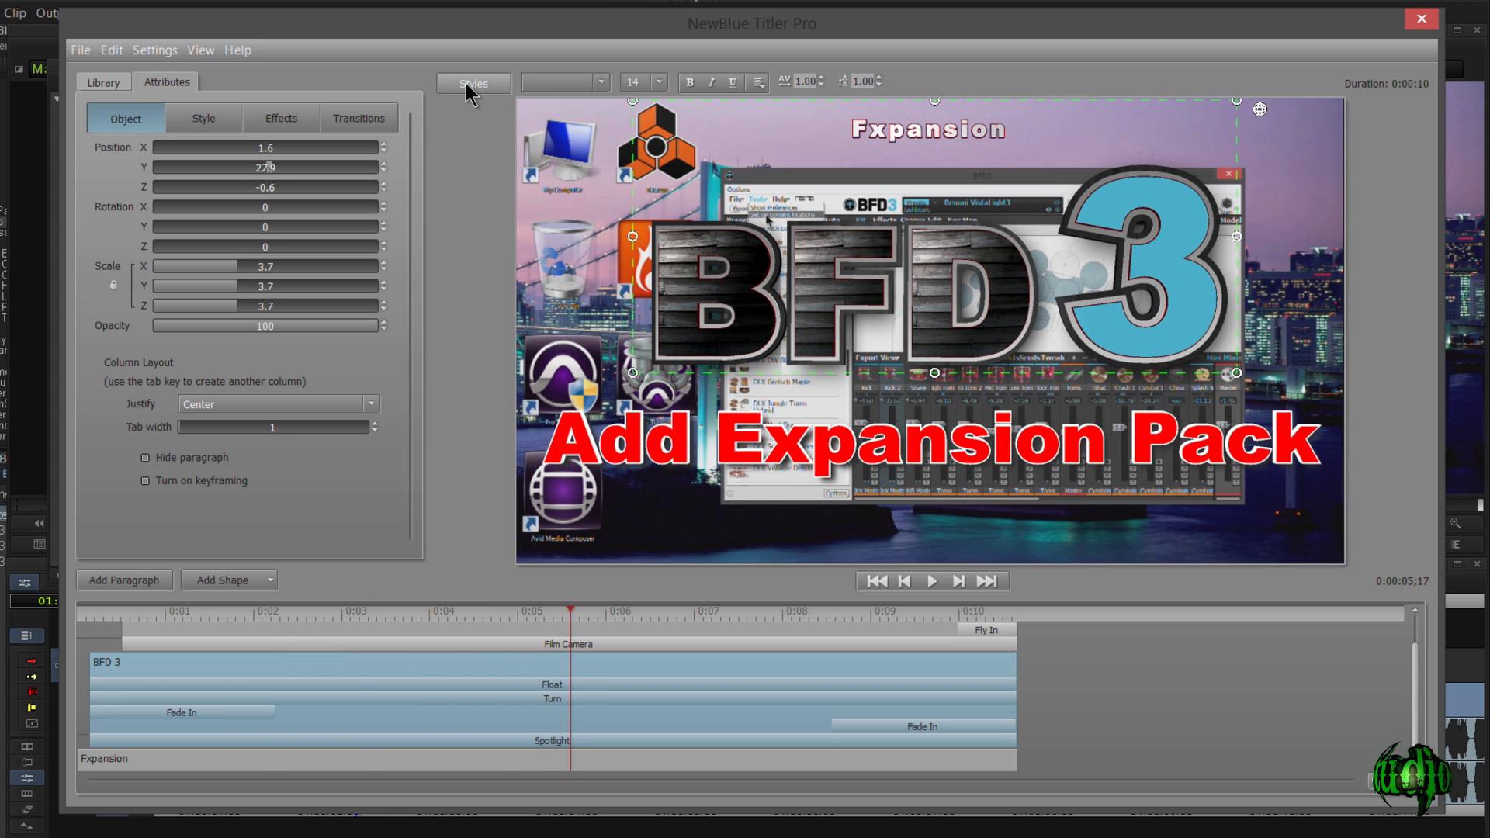
# Examine the style presets and the font, font size and text alignment options available for the title.
pyautogui.click(465, 82)
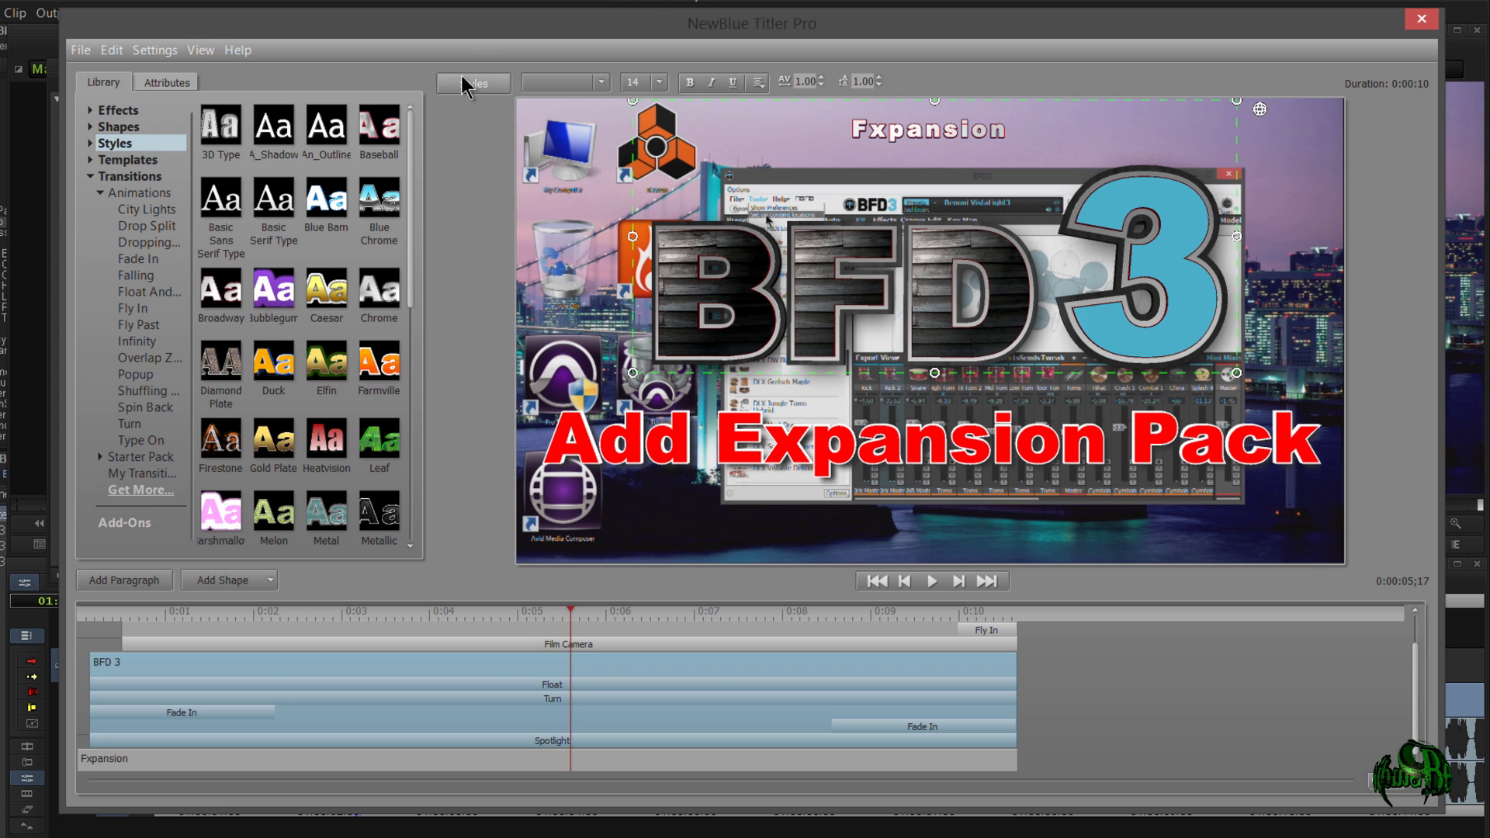
pyautogui.click(601, 82)
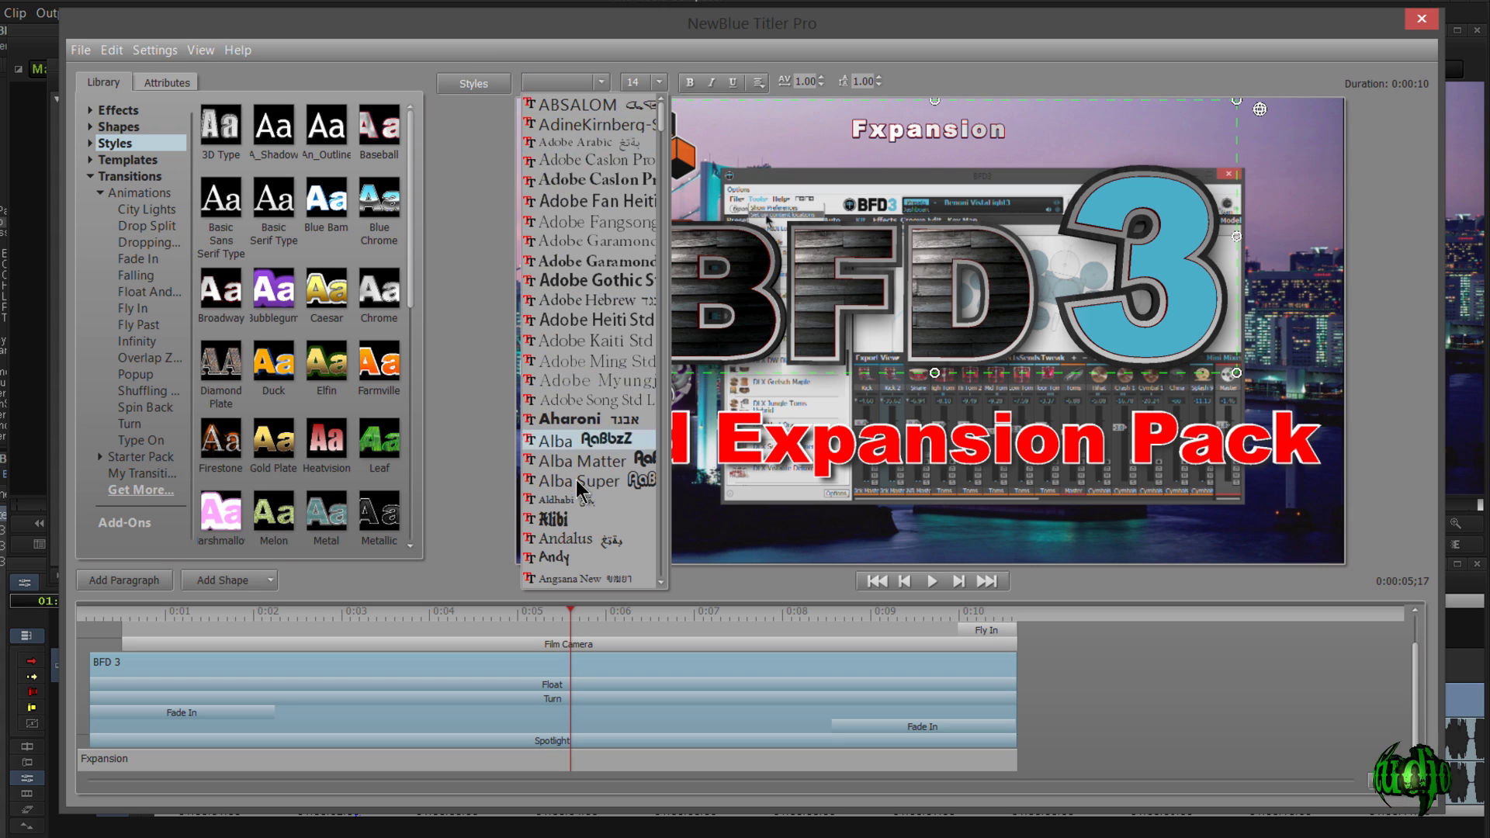
pyautogui.click(617, 305)
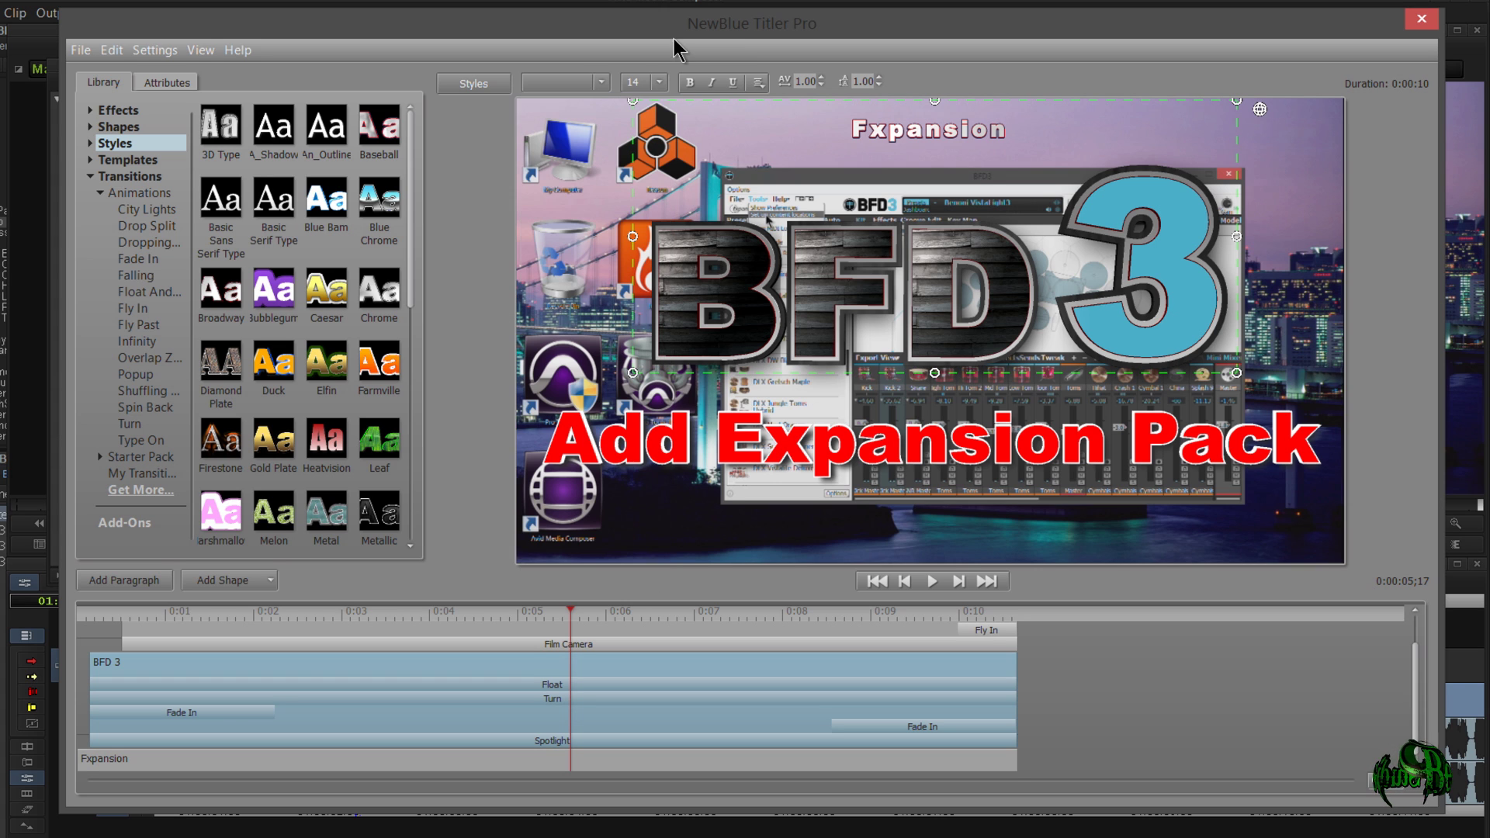
pyautogui.click(660, 82)
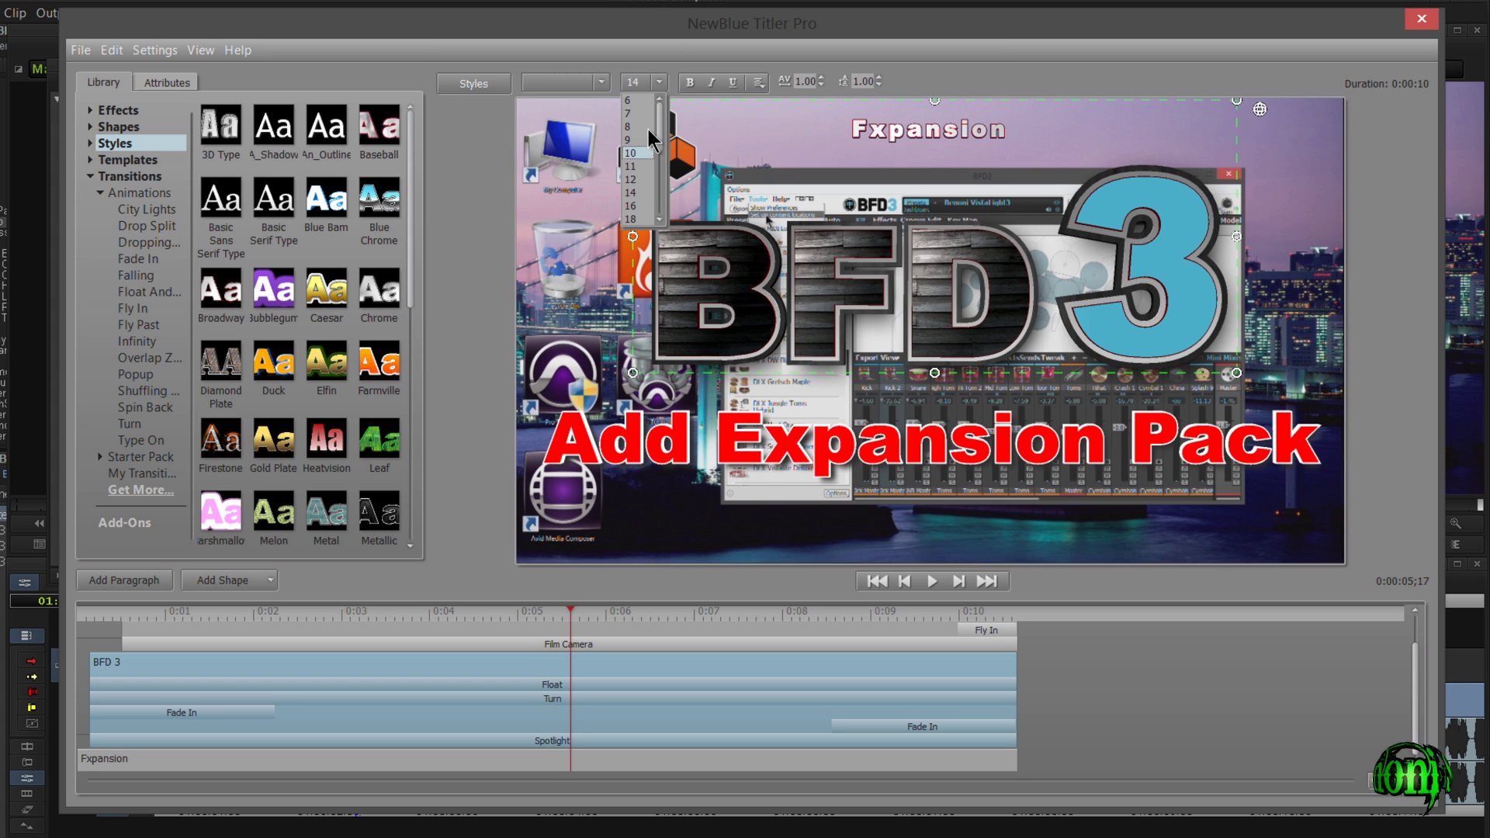
pyautogui.click(694, 52)
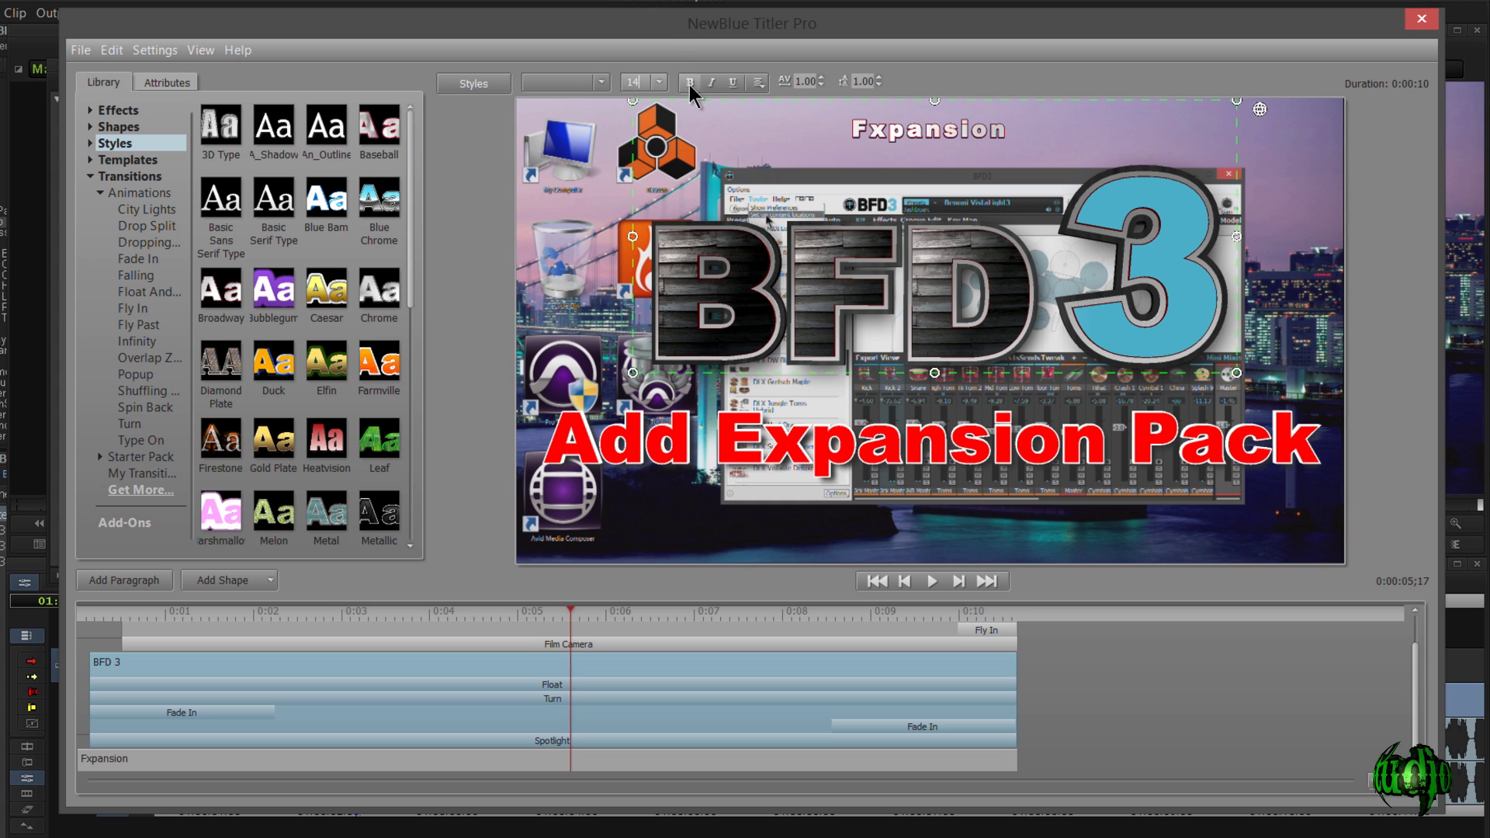
pyautogui.click(758, 83)
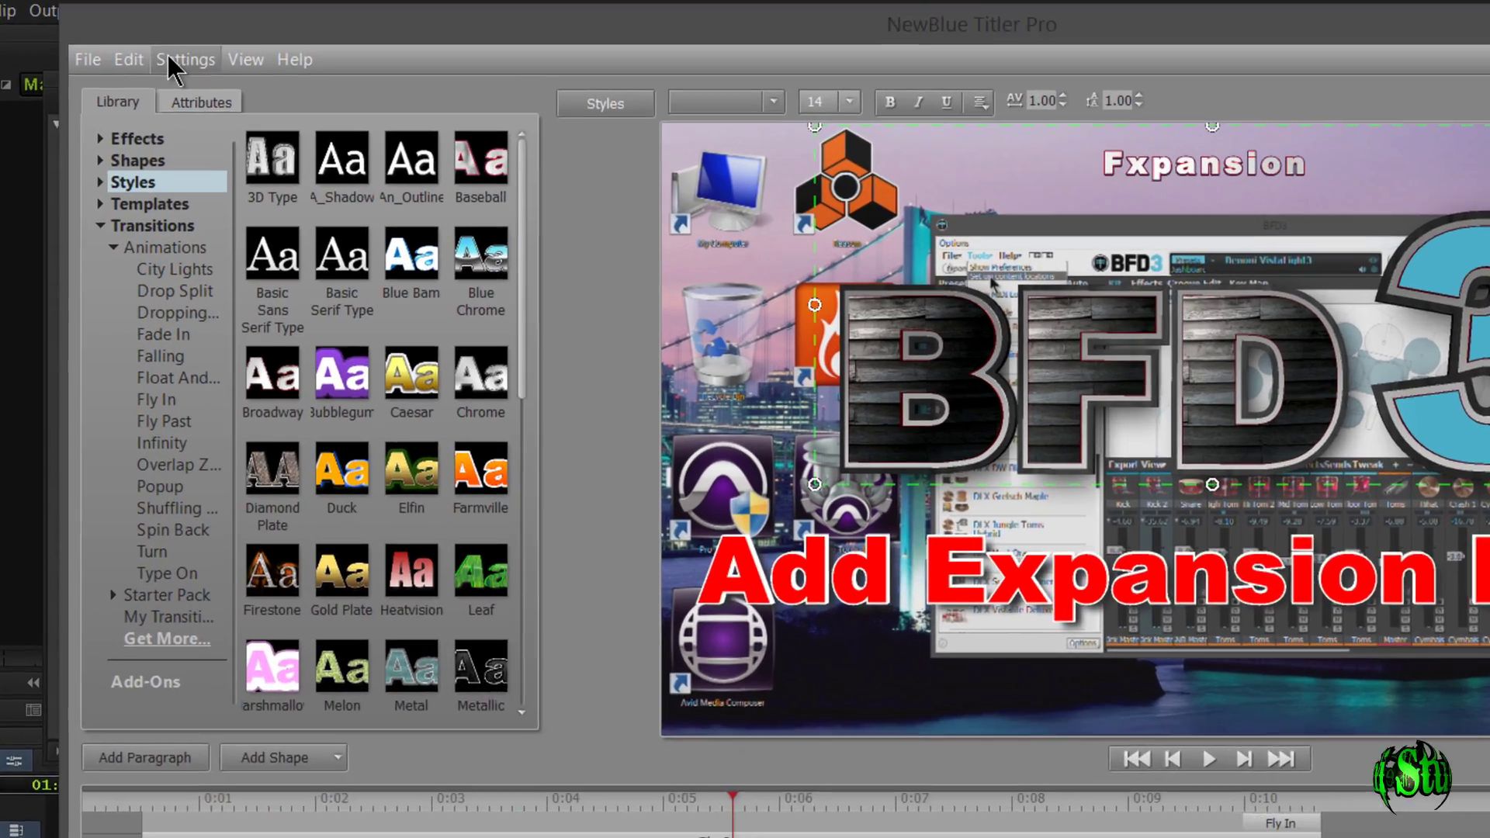
# Review the preview quality and view options, show the safe margins over the title preview, and turn them off again.
pyautogui.click(137, 50)
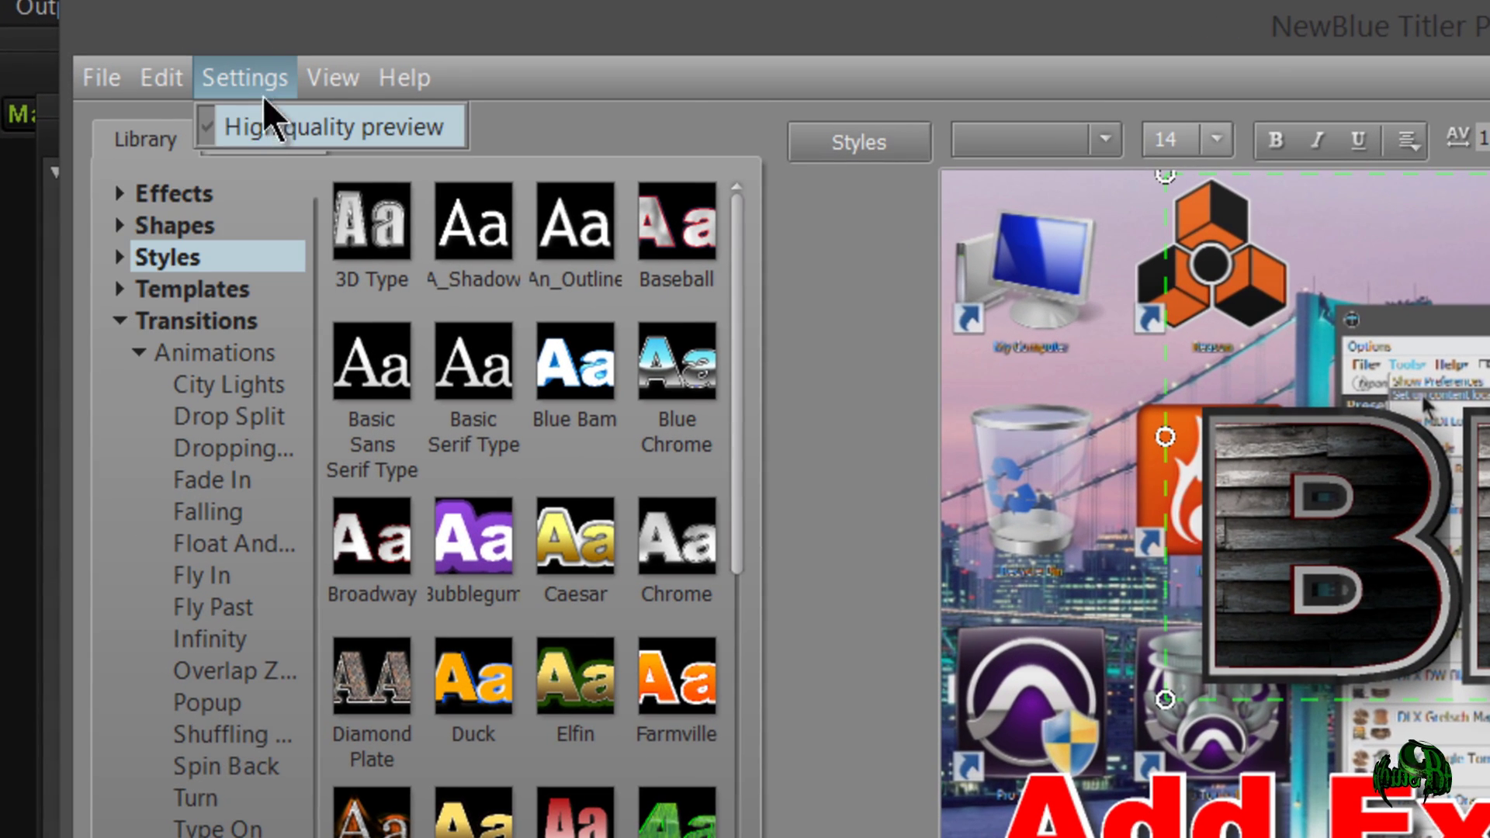
pyautogui.moveTo(325, 79)
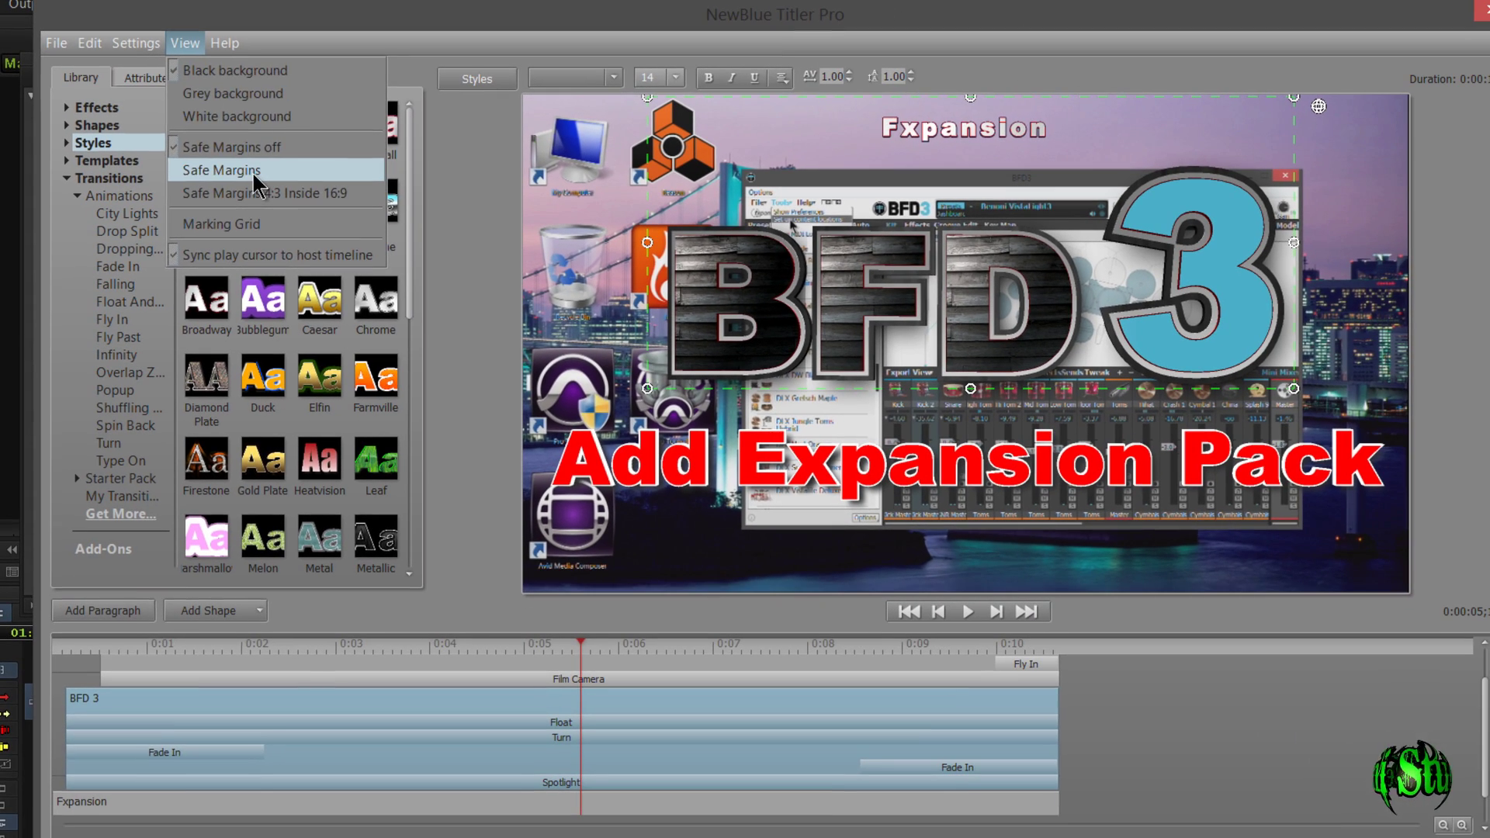
pyautogui.click(256, 172)
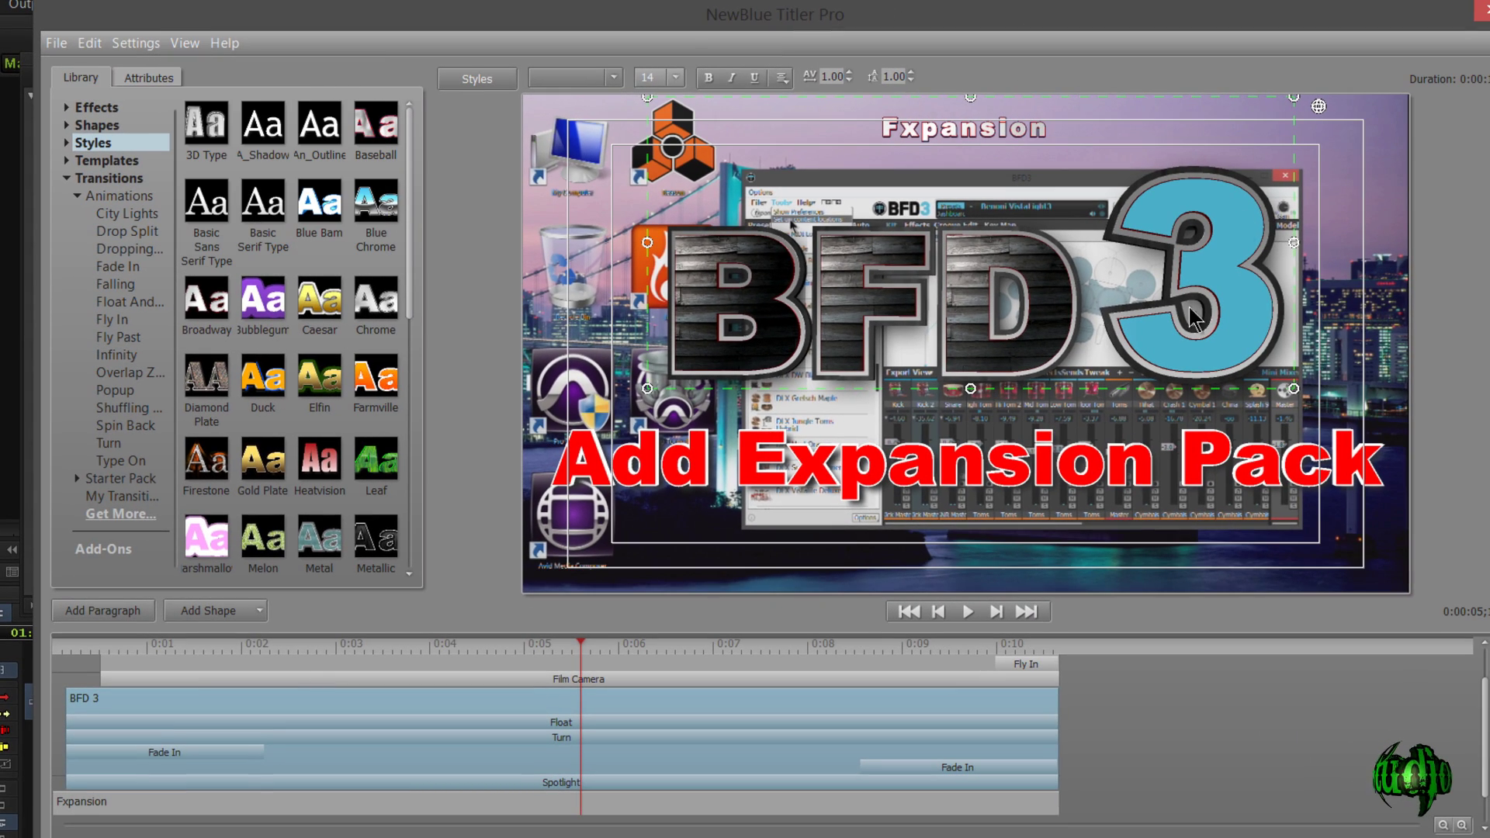
pyautogui.click(184, 48)
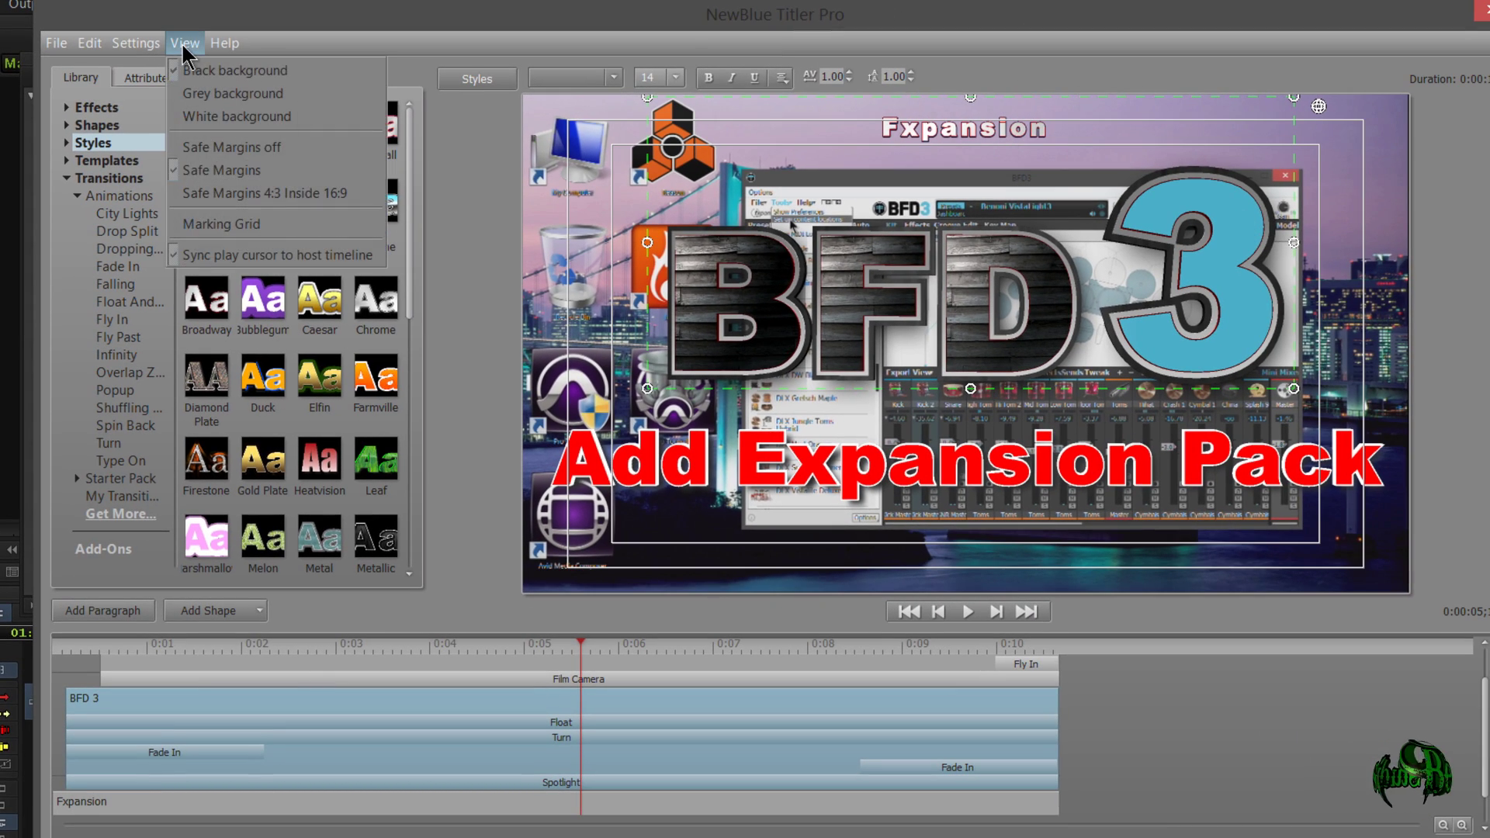
pyautogui.click(221, 148)
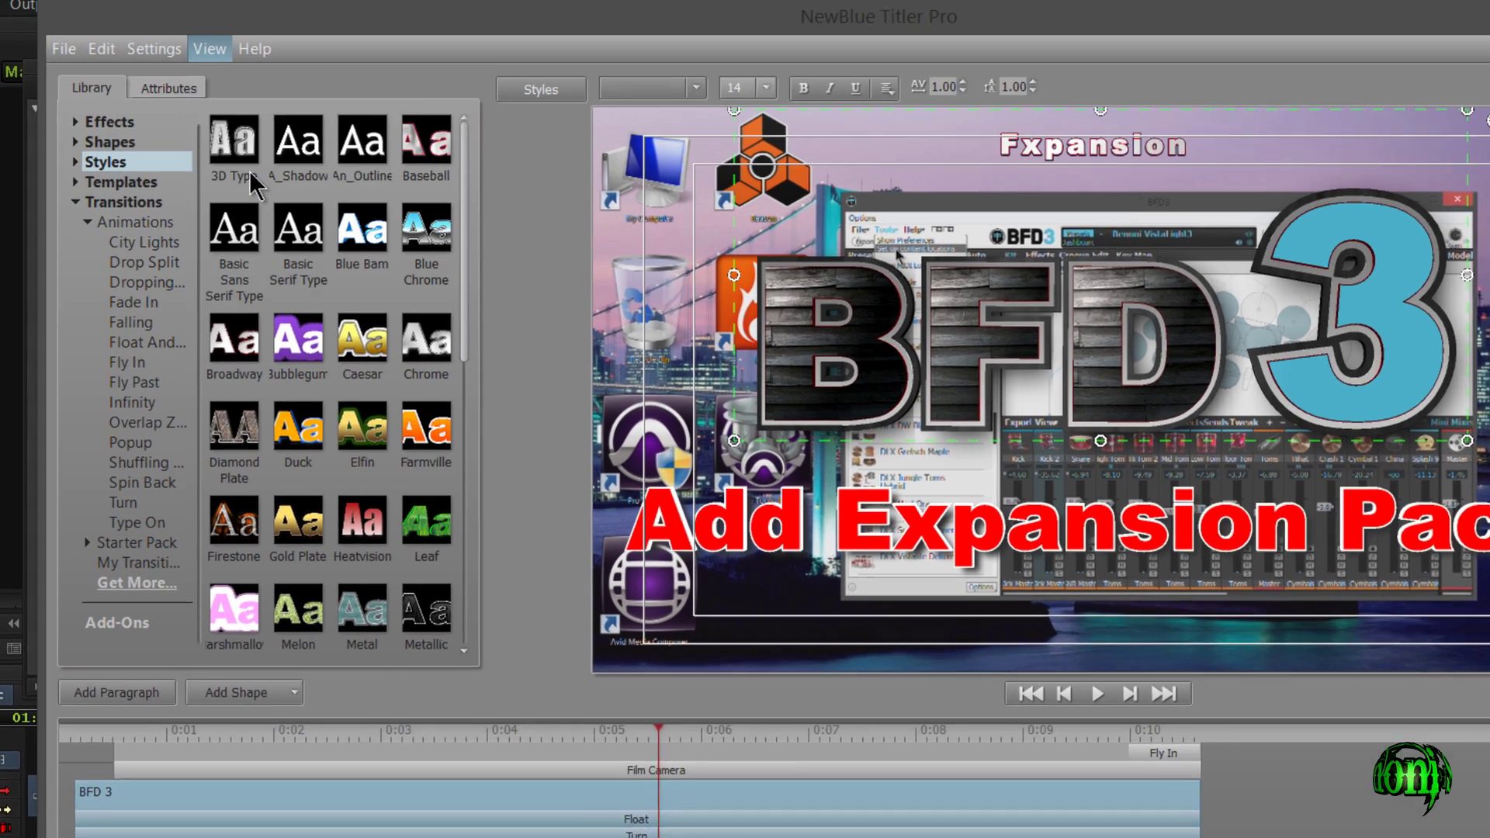
# Review the title file options, close the NewBlue Titler Pro editor and return to the Avid Media Composer sequence.
pyautogui.click(56, 43)
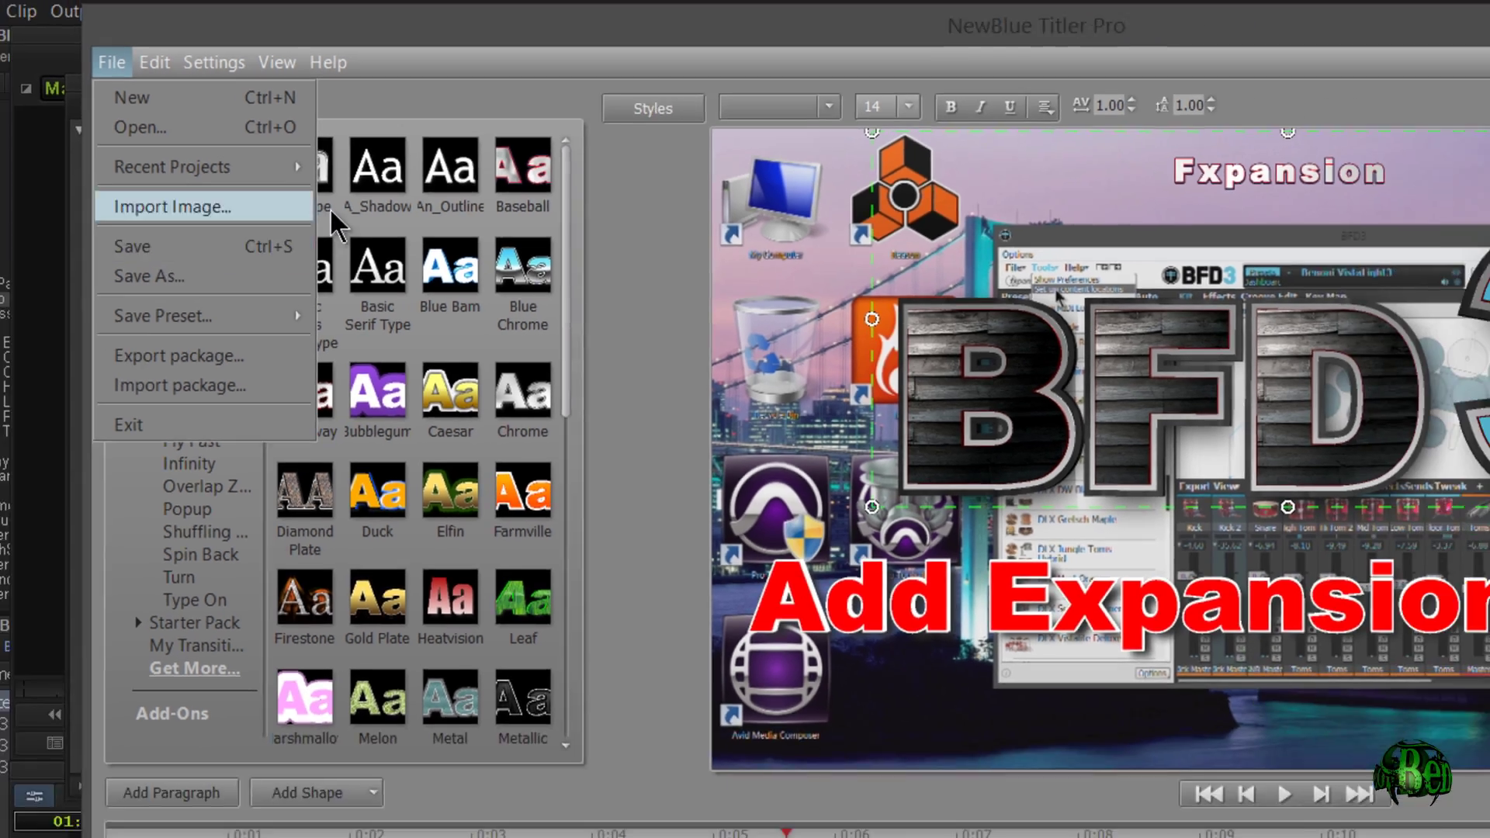
pyautogui.click(342, 249)
pyautogui.click(1426, 28)
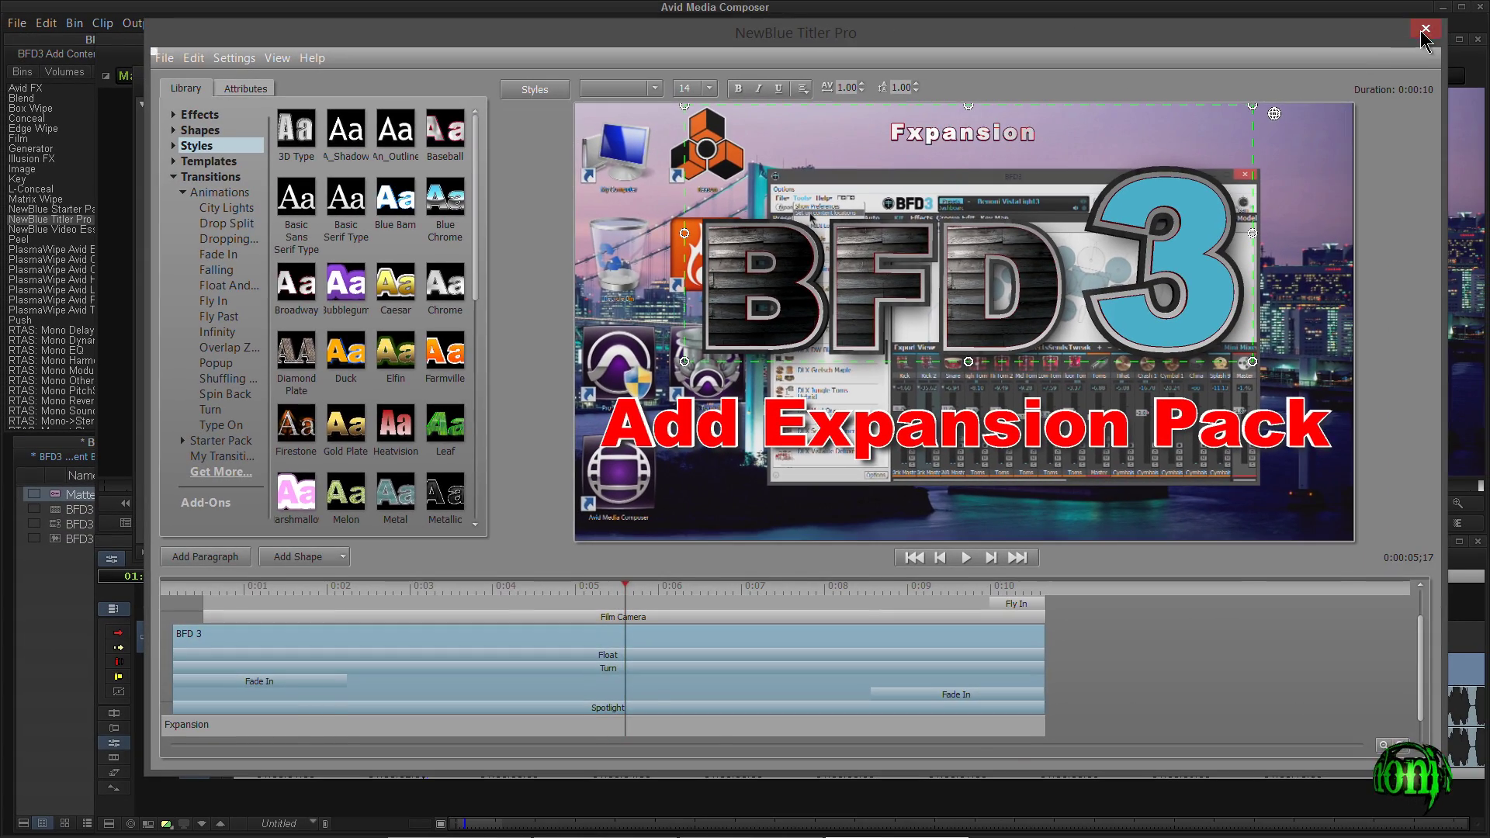
pyautogui.click(731, 72)
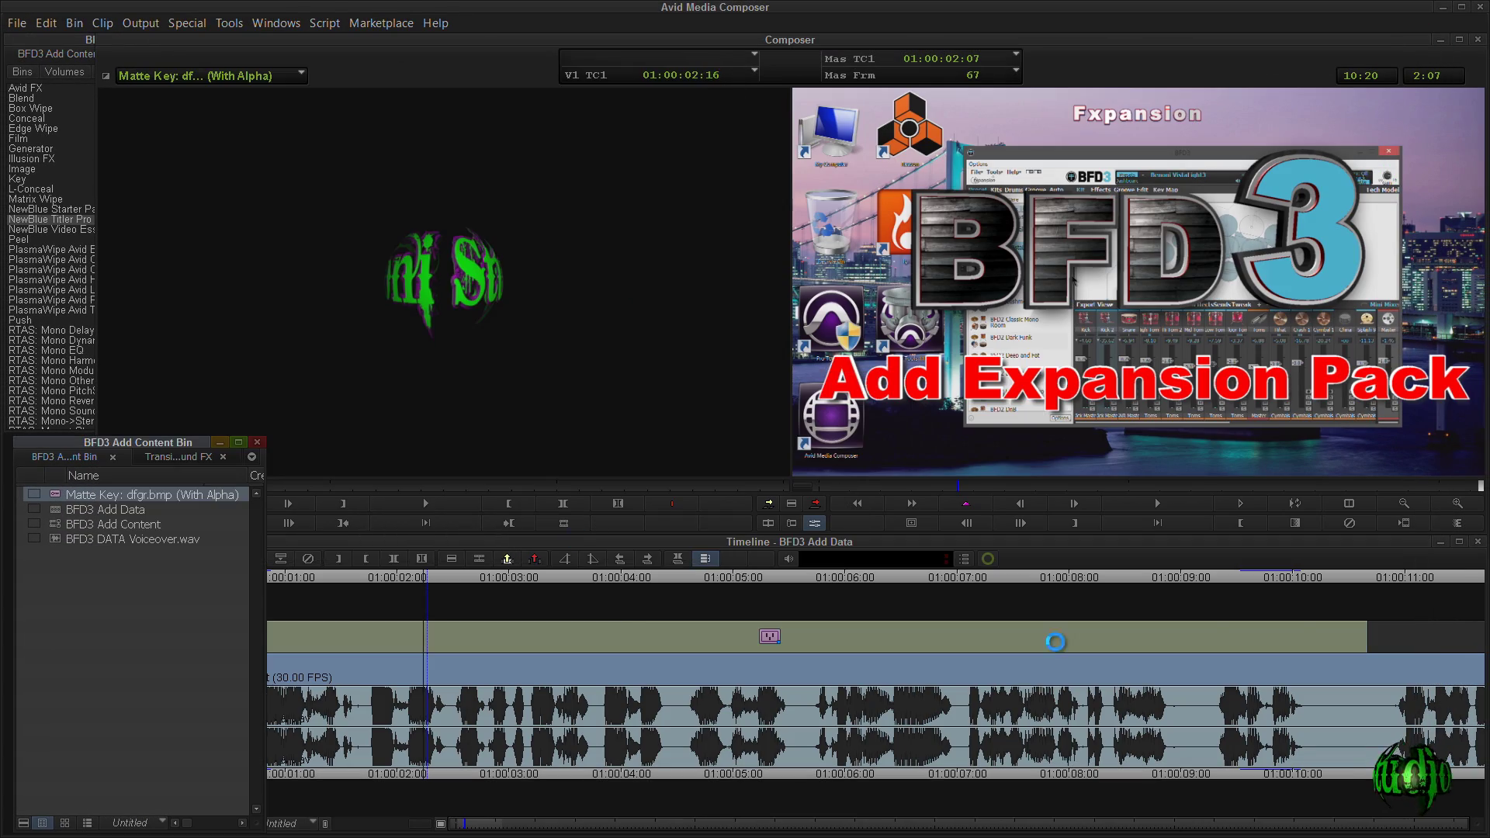
# Return to the start of the BFD3 Add Data sequence and play the opening of the unrendered title.
pyautogui.click(237, 582)
pyautogui.moveTo(247, 586); pyautogui.dragTo(212, 582)
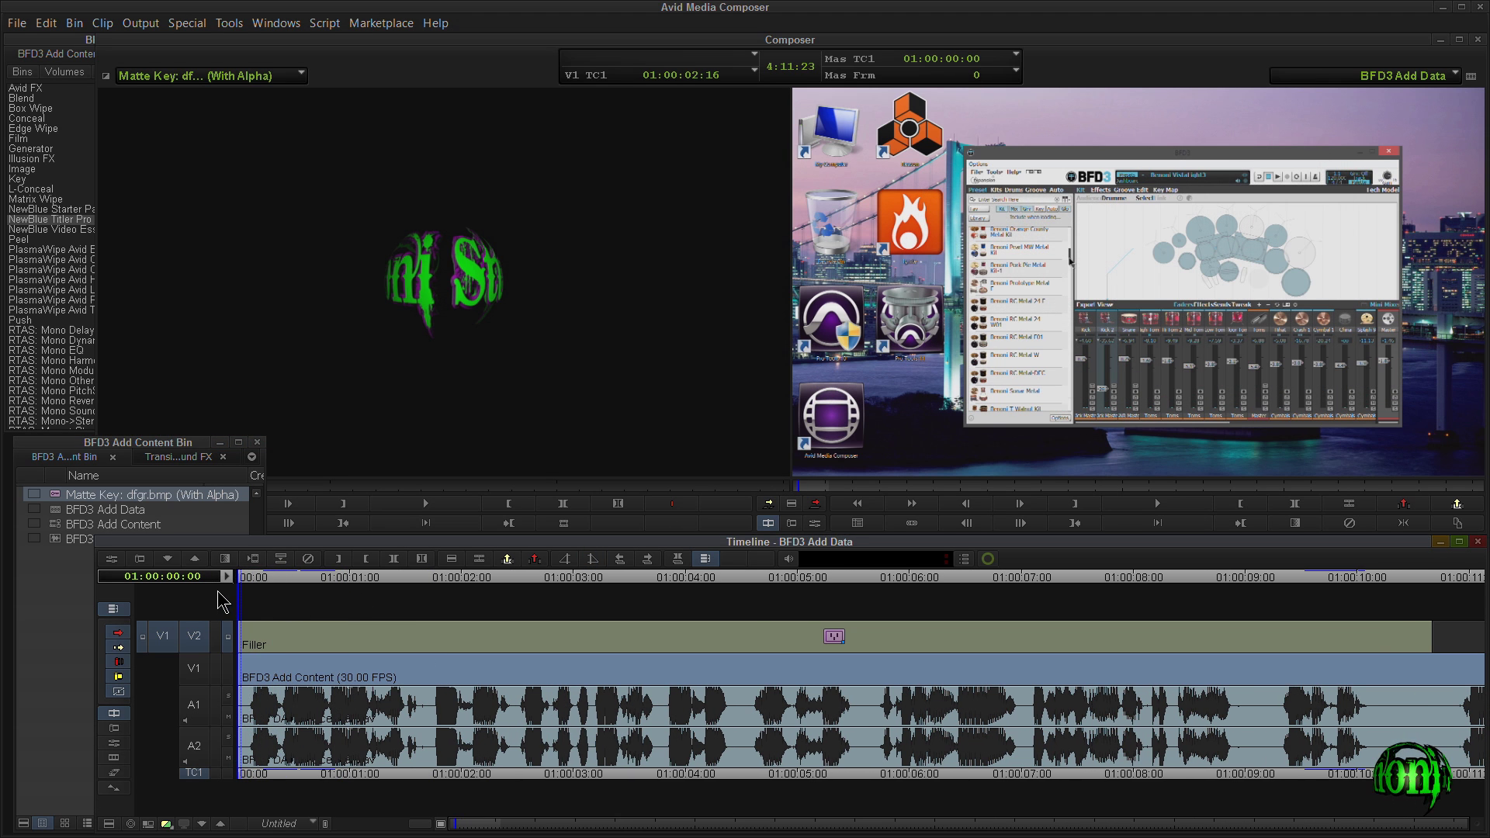
pyautogui.press('space')
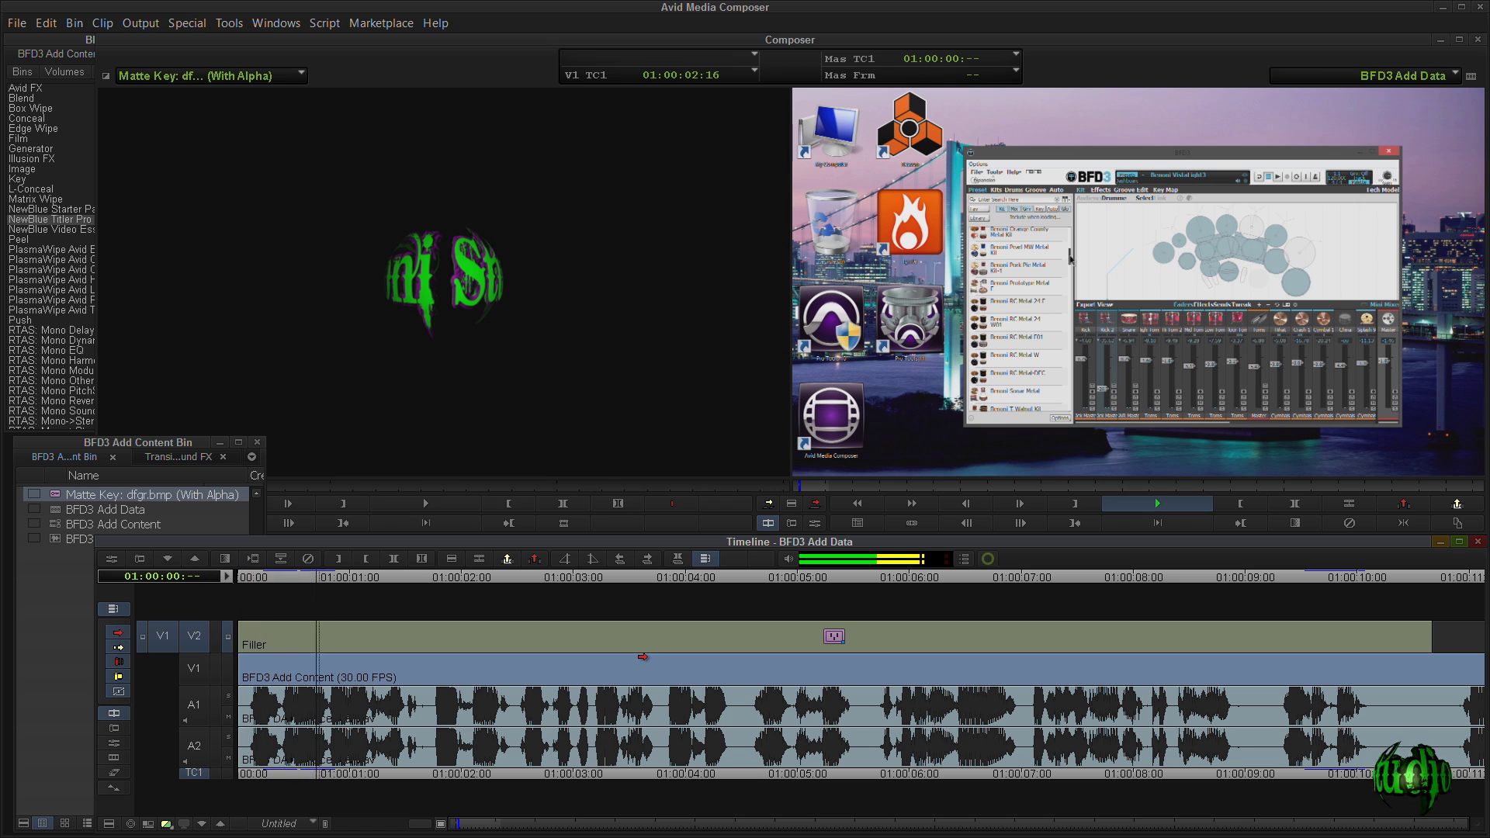
pyautogui.press('space')
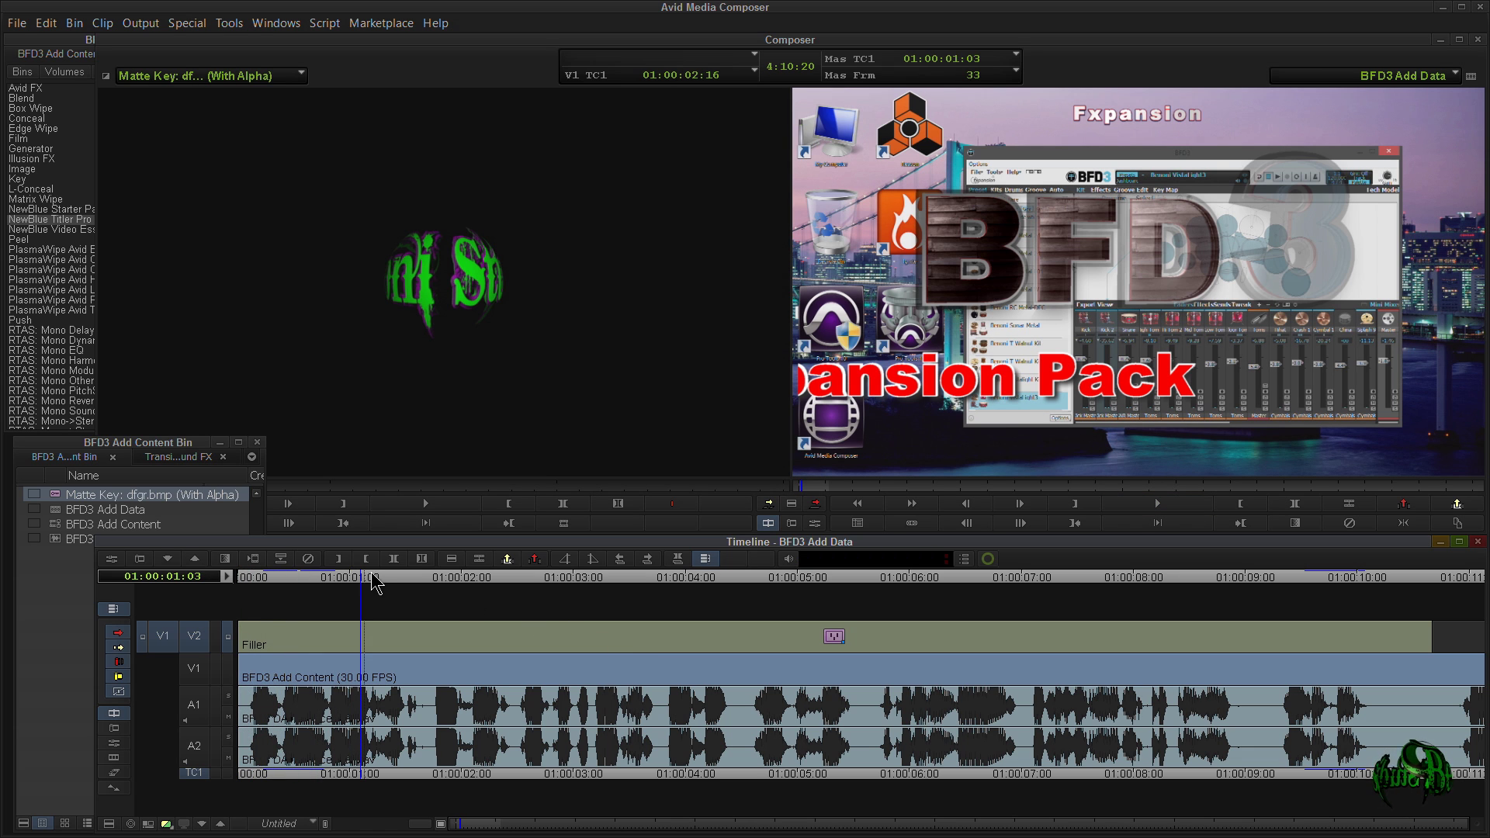
# Render the title effect on the V2 track from the start of the sequence.
pyautogui.moveTo(359, 581); pyautogui.dragTo(236, 609)
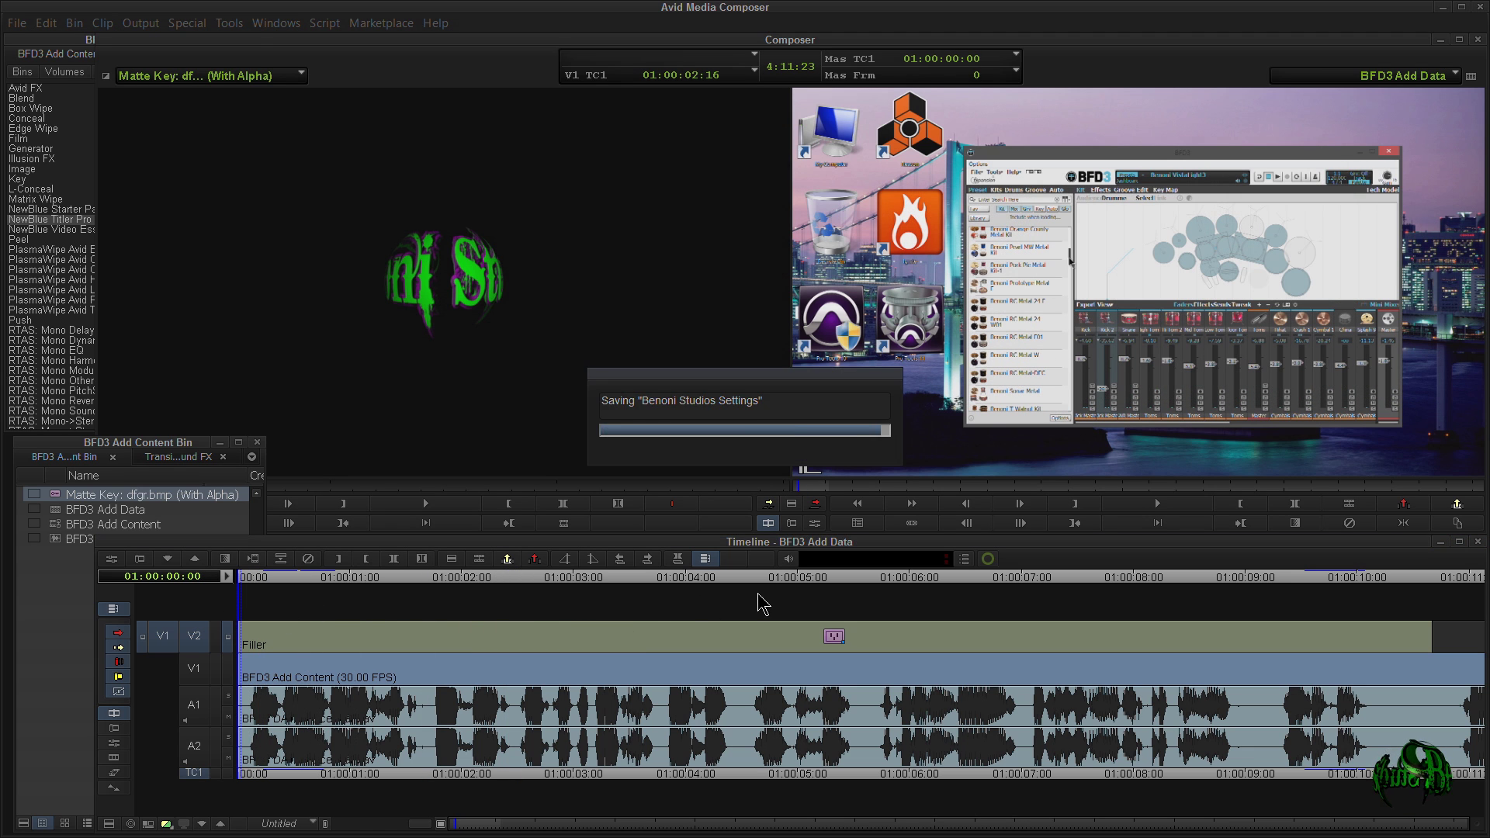
pyautogui.click(722, 634)
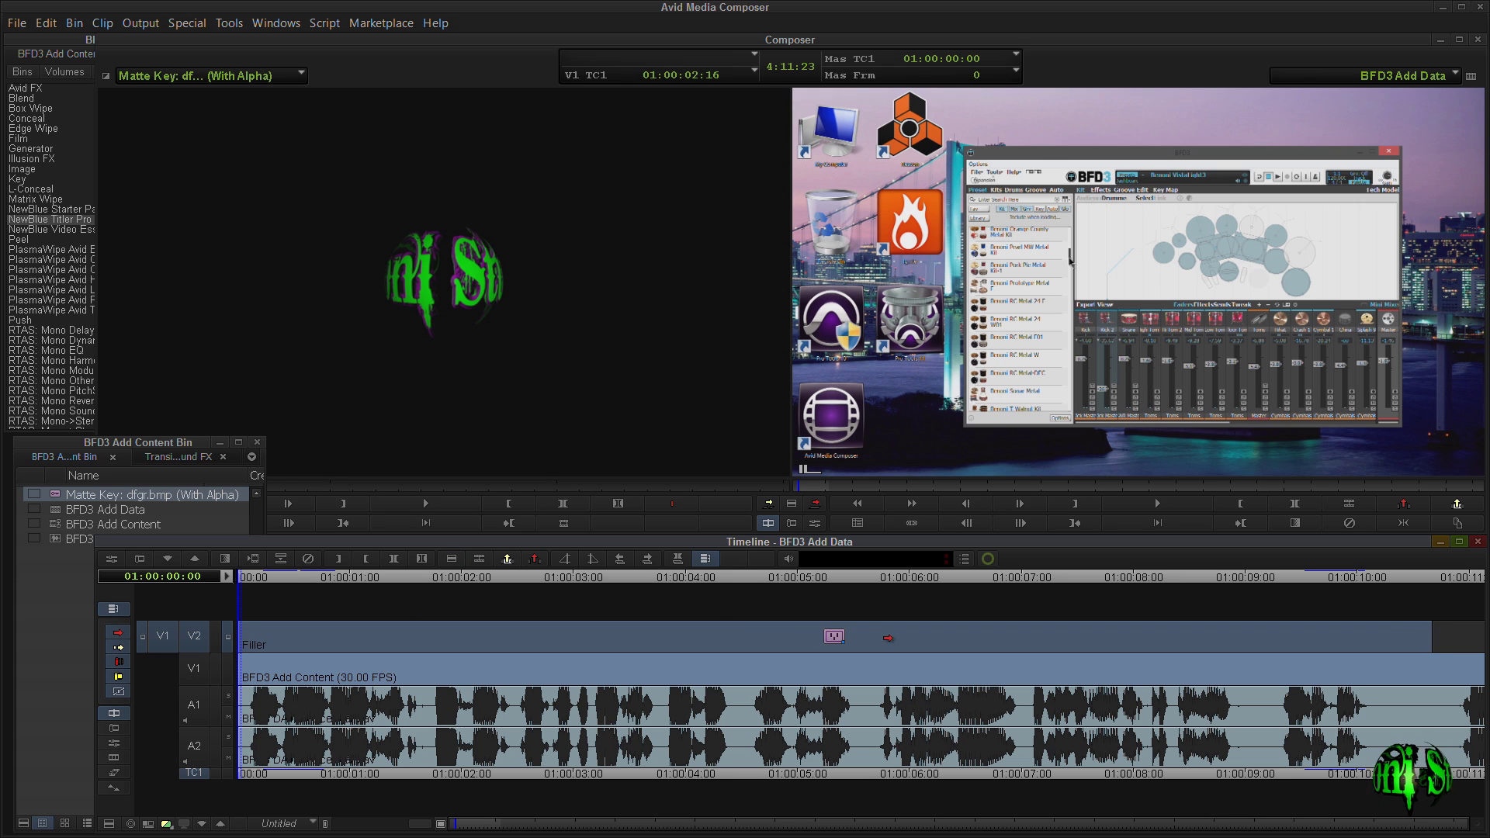
pyautogui.click(255, 560)
pyautogui.click(745, 388)
pyautogui.click(758, 541)
pyautogui.click(765, 453)
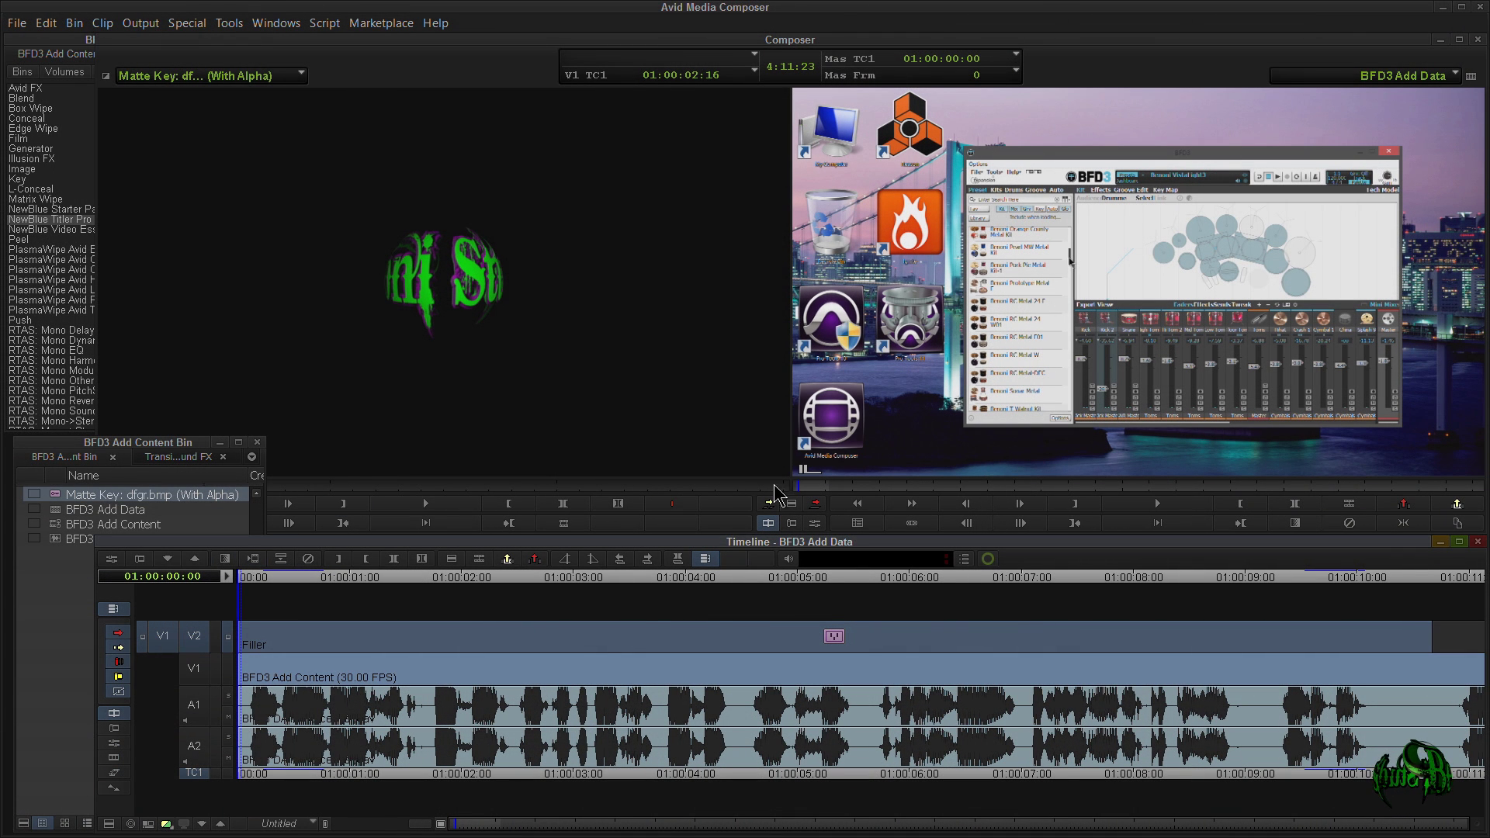
# Play the rendered title from the start and scrub through its closing section against the footage.
pyautogui.click(1139, 513)
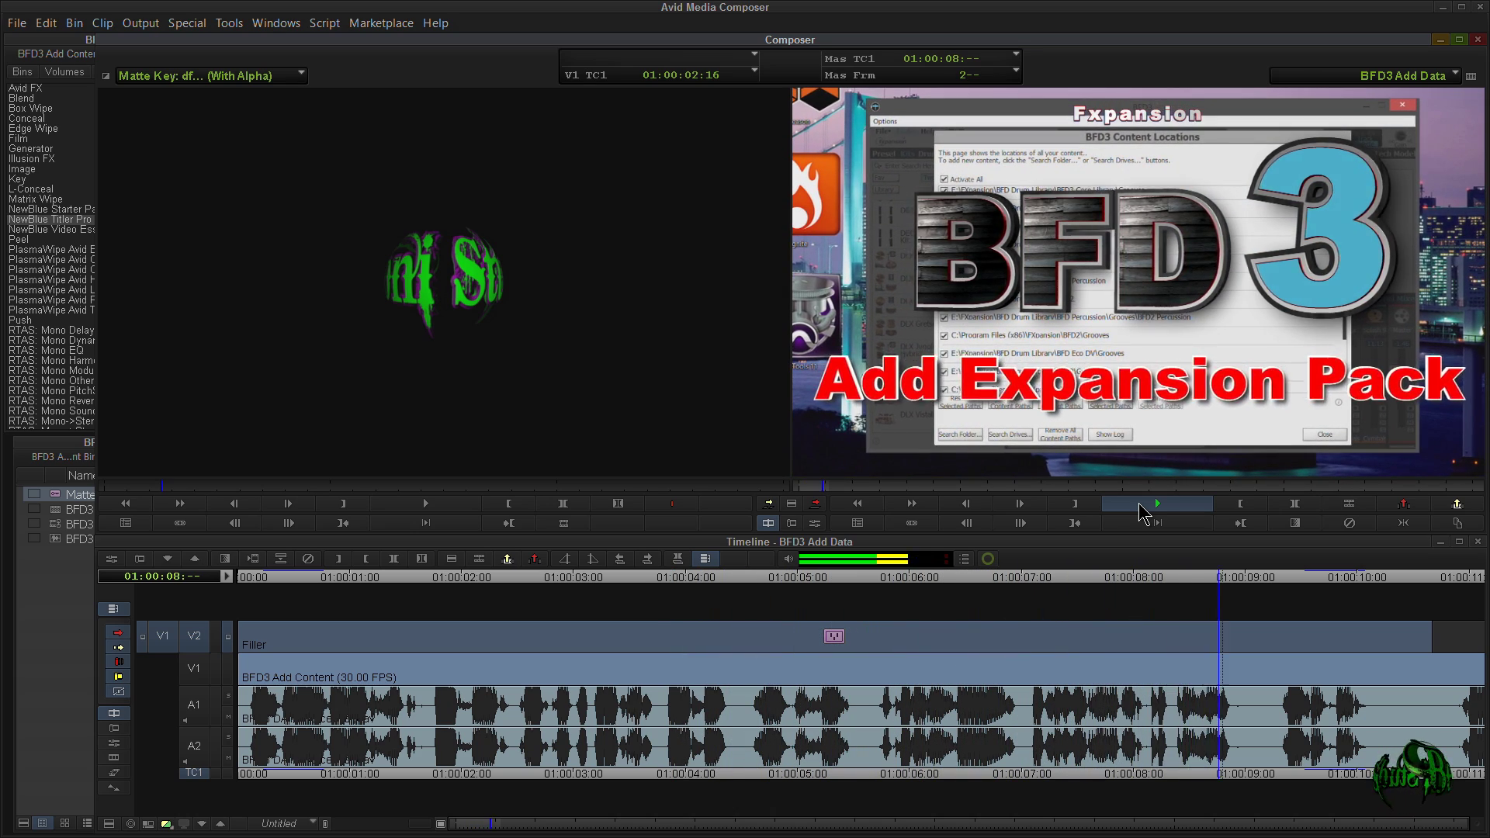
pyautogui.click(1140, 504)
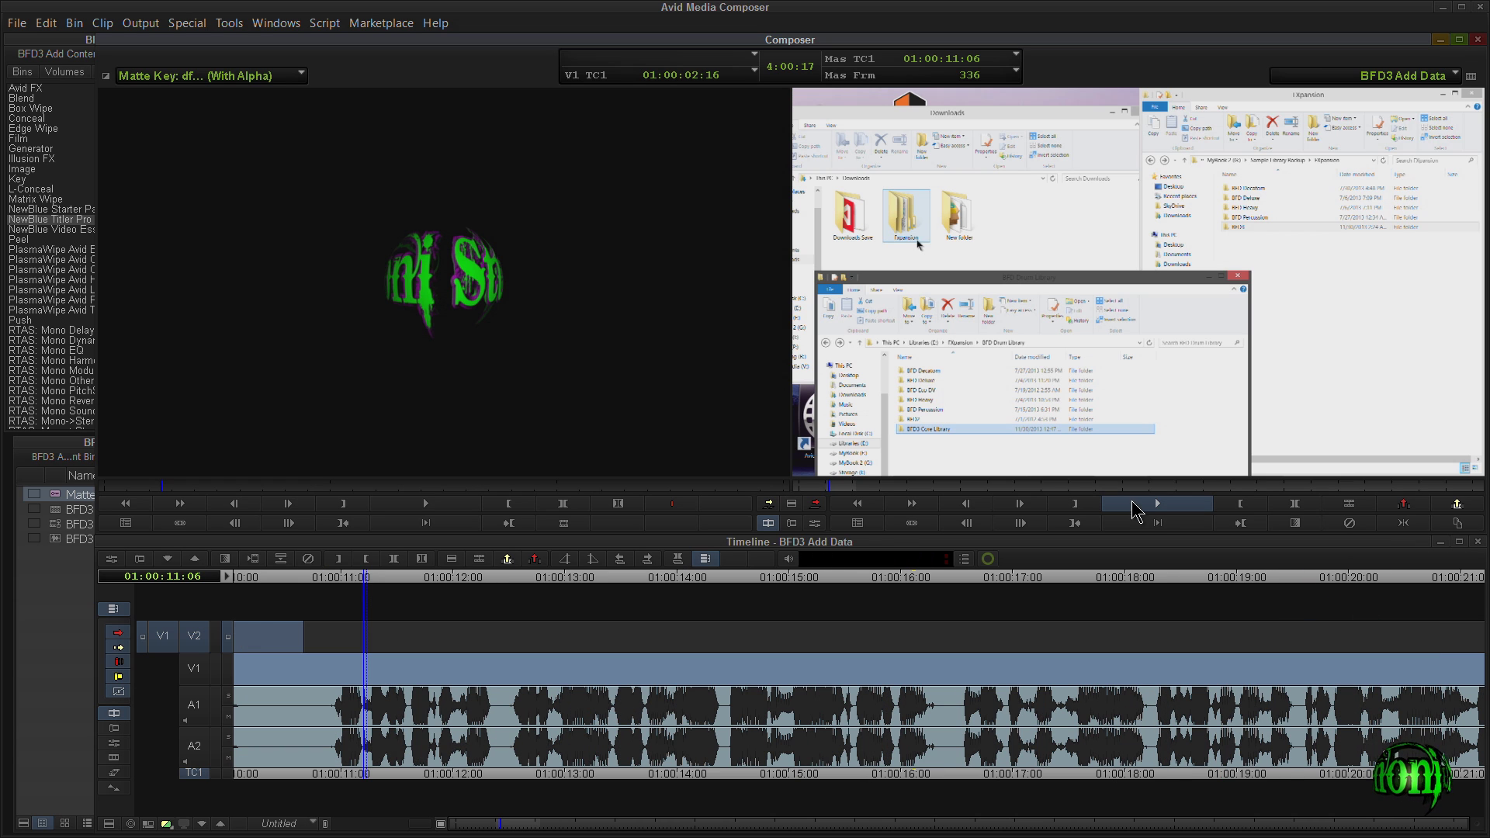
pyautogui.click(284, 590)
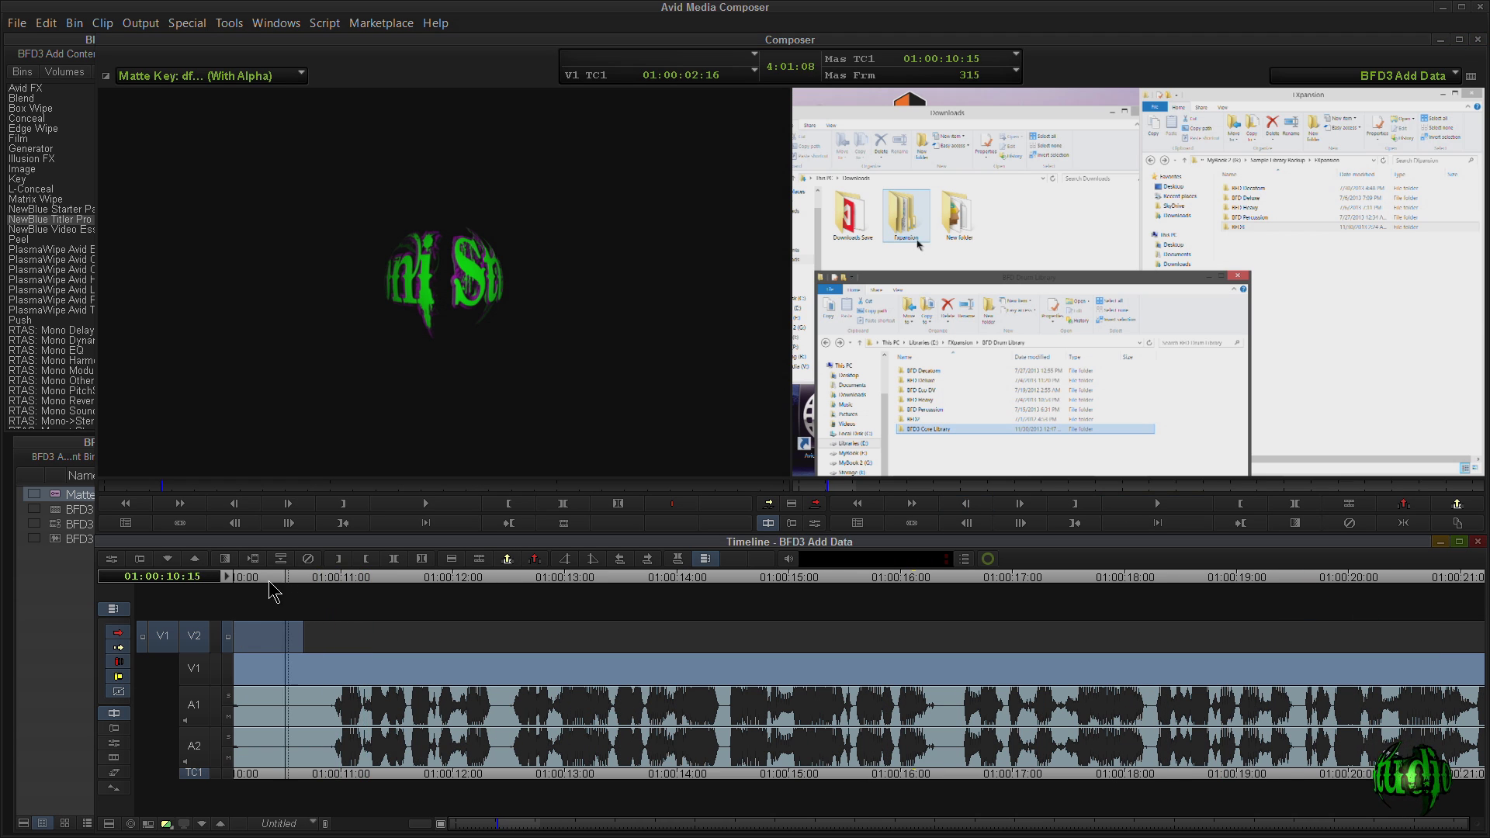
pyautogui.moveTo(275, 582); pyautogui.dragTo(357, 582)
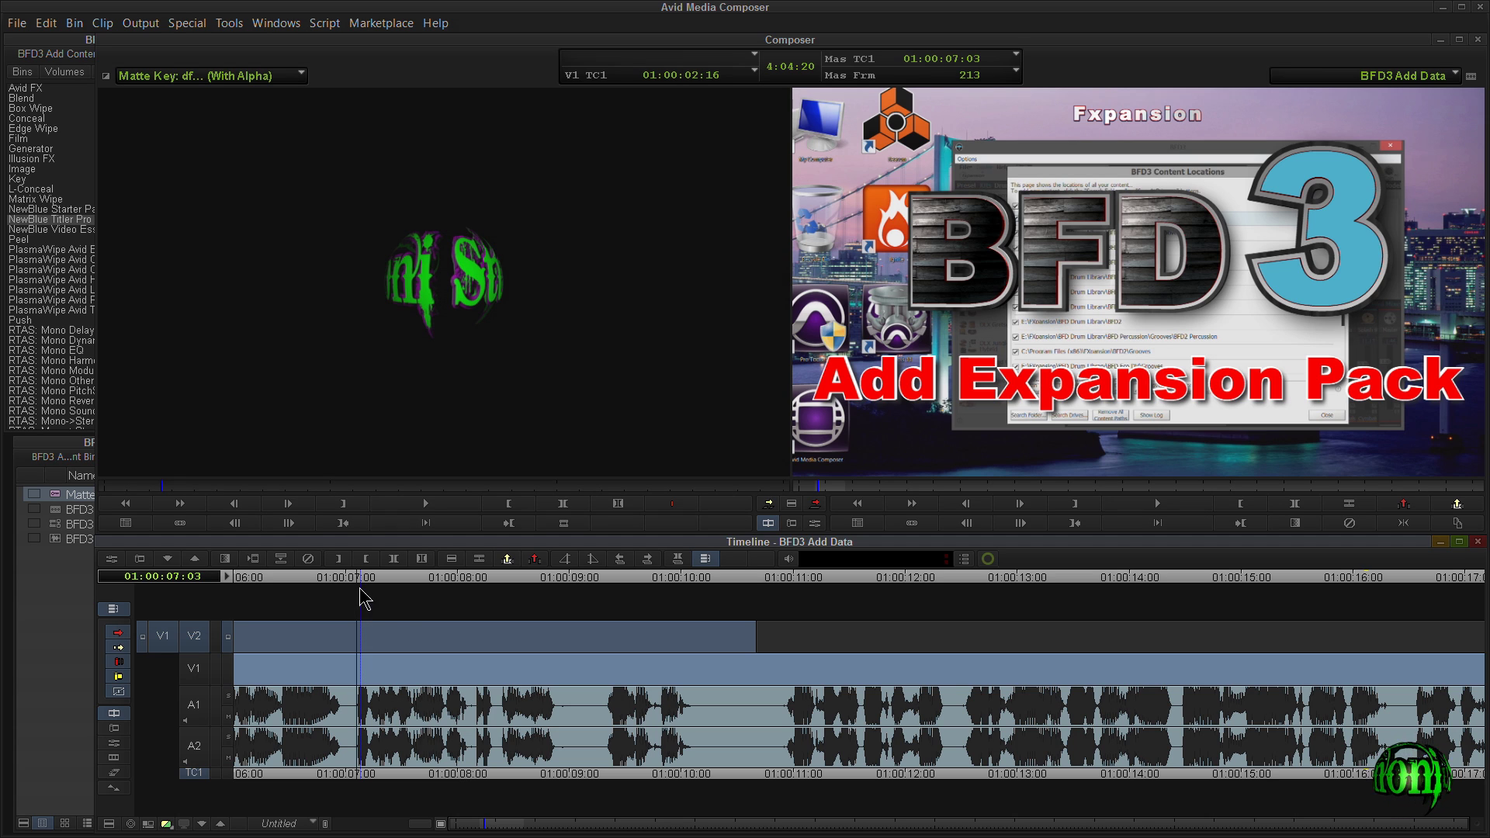
pyautogui.moveTo(357, 583); pyautogui.dragTo(486, 578)
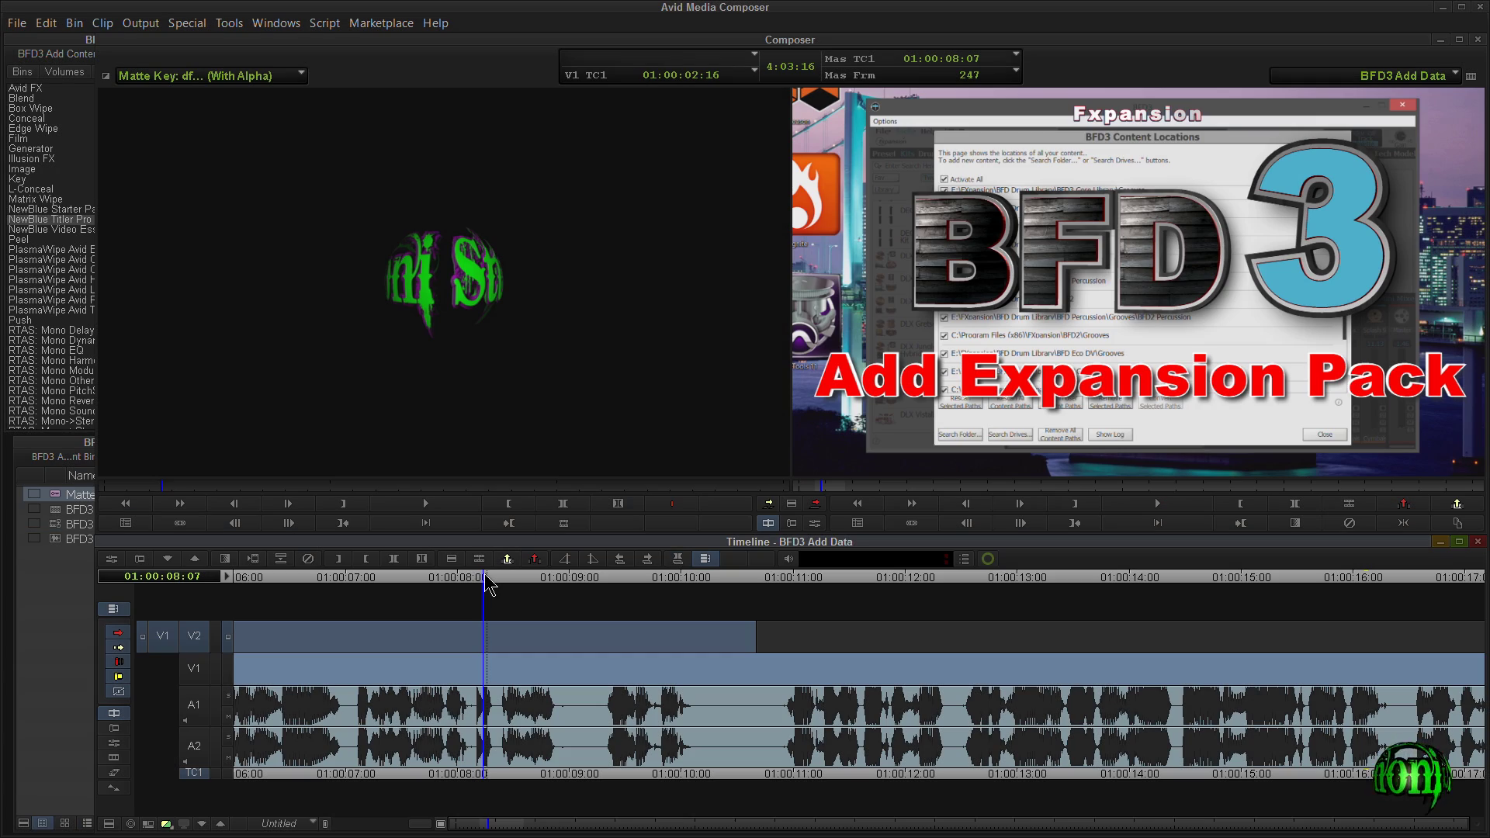
# Cut the title on V2 at 01:00:06:26 and delete the portion after the cut.
pyautogui.moveTo(486, 584); pyautogui.dragTo(333, 585)
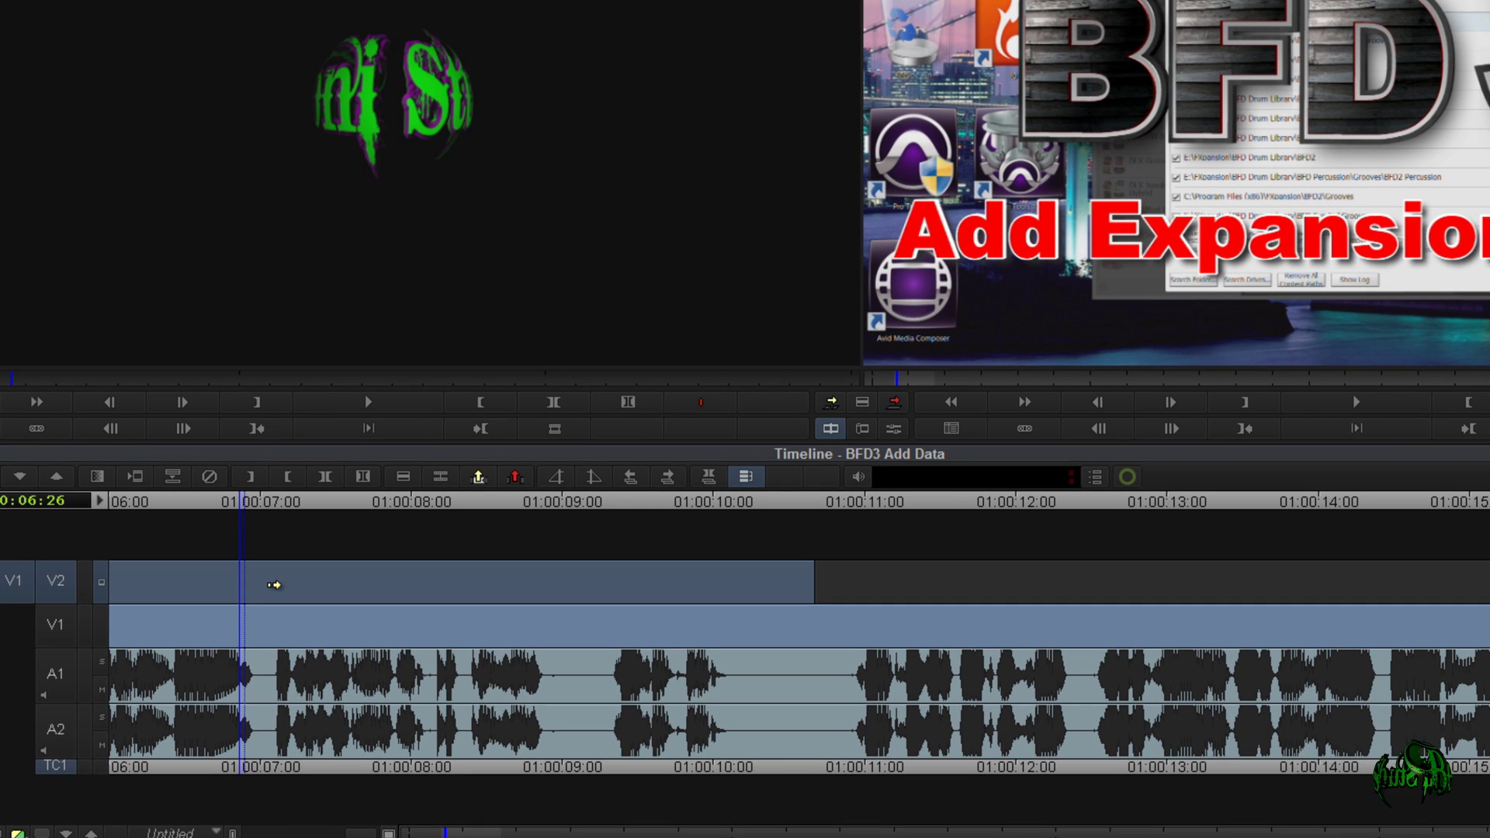
pyautogui.click(415, 644)
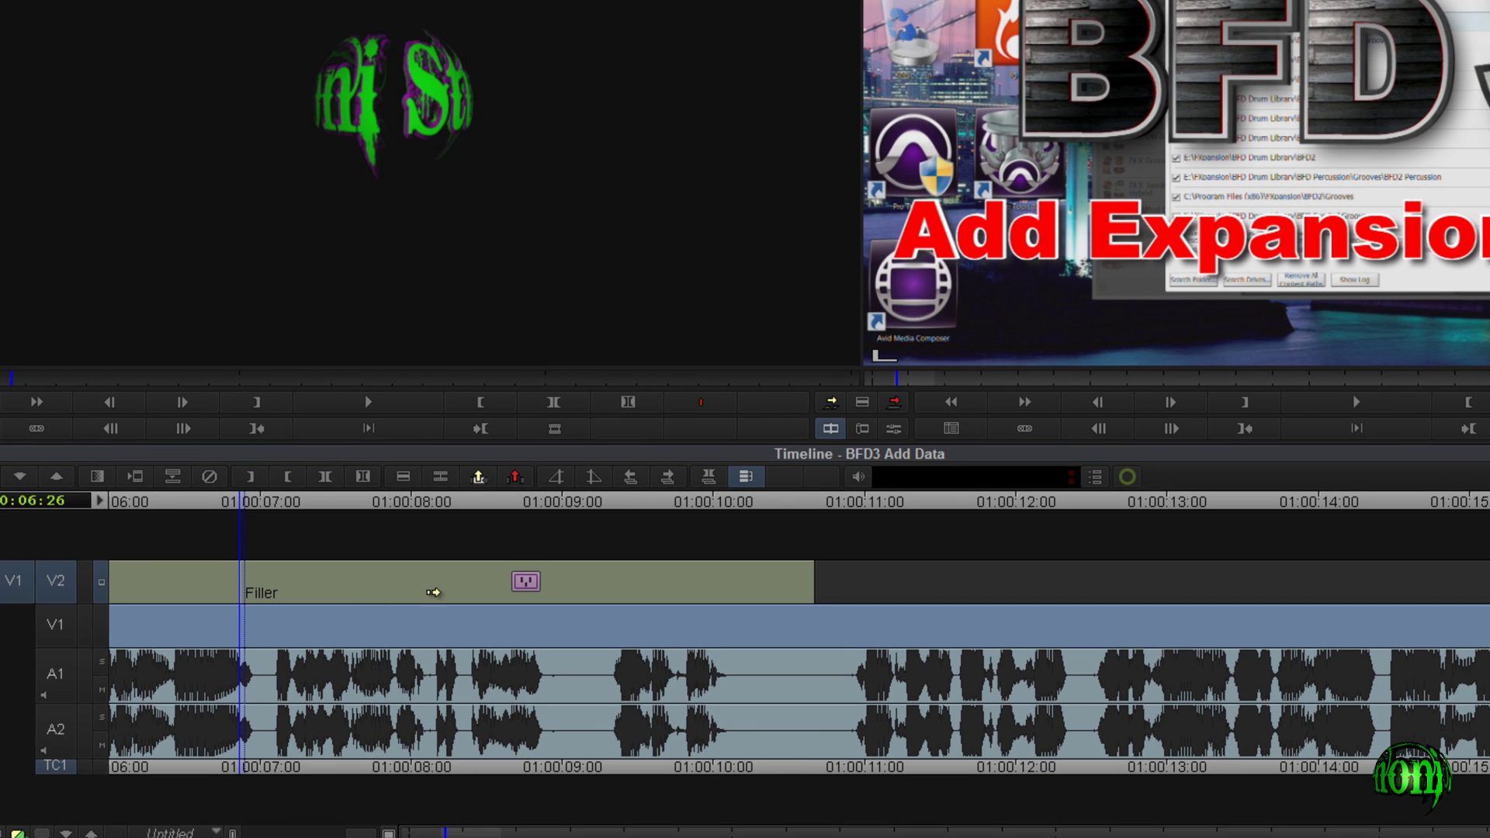
pyautogui.click(433, 593)
pyautogui.press('Delete')
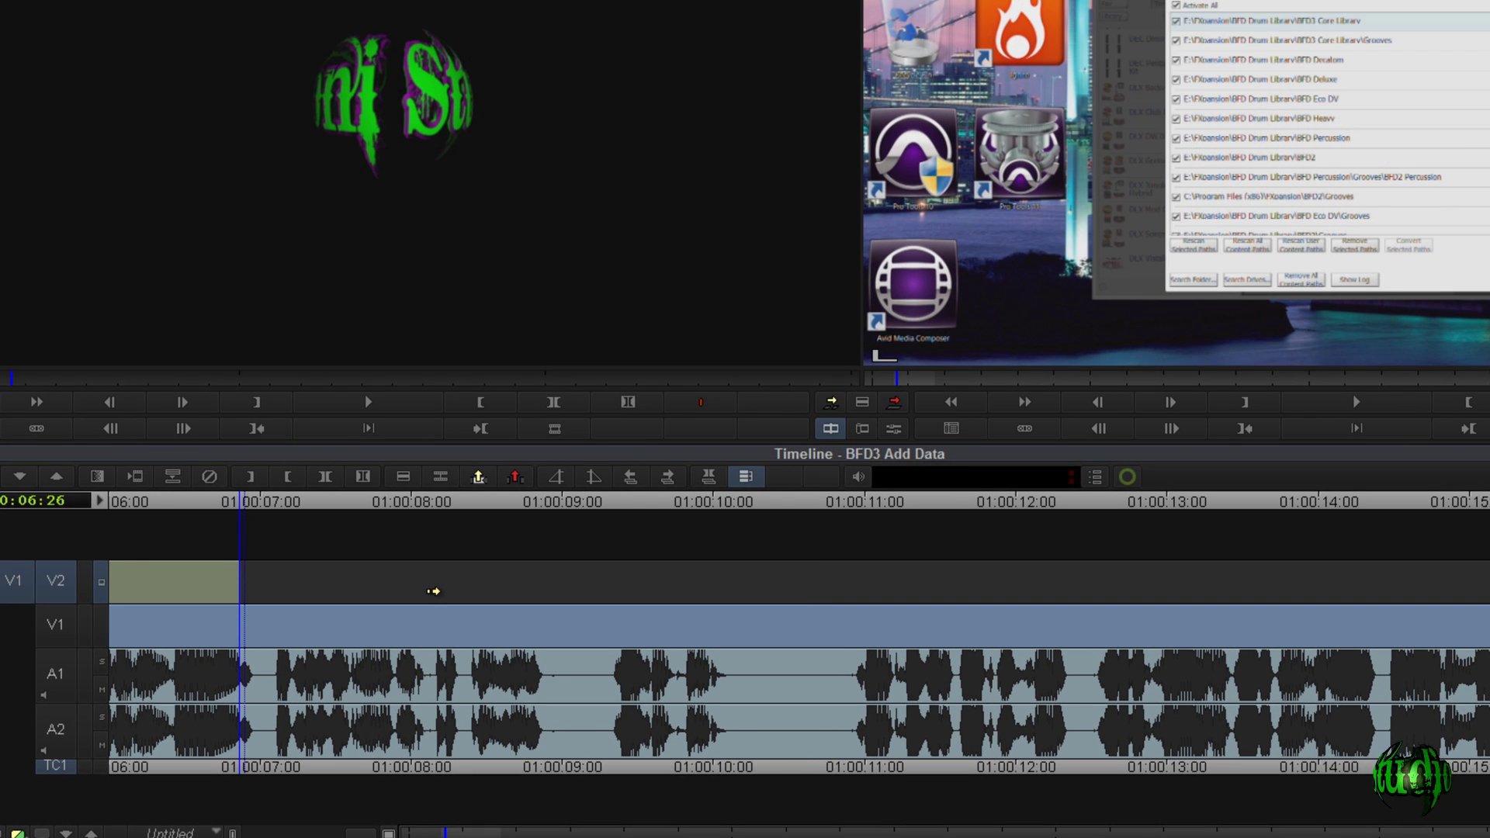
# Add a Film Fade transition to the end of the shortened title on V2 and preview it.
pyautogui.press('\\')
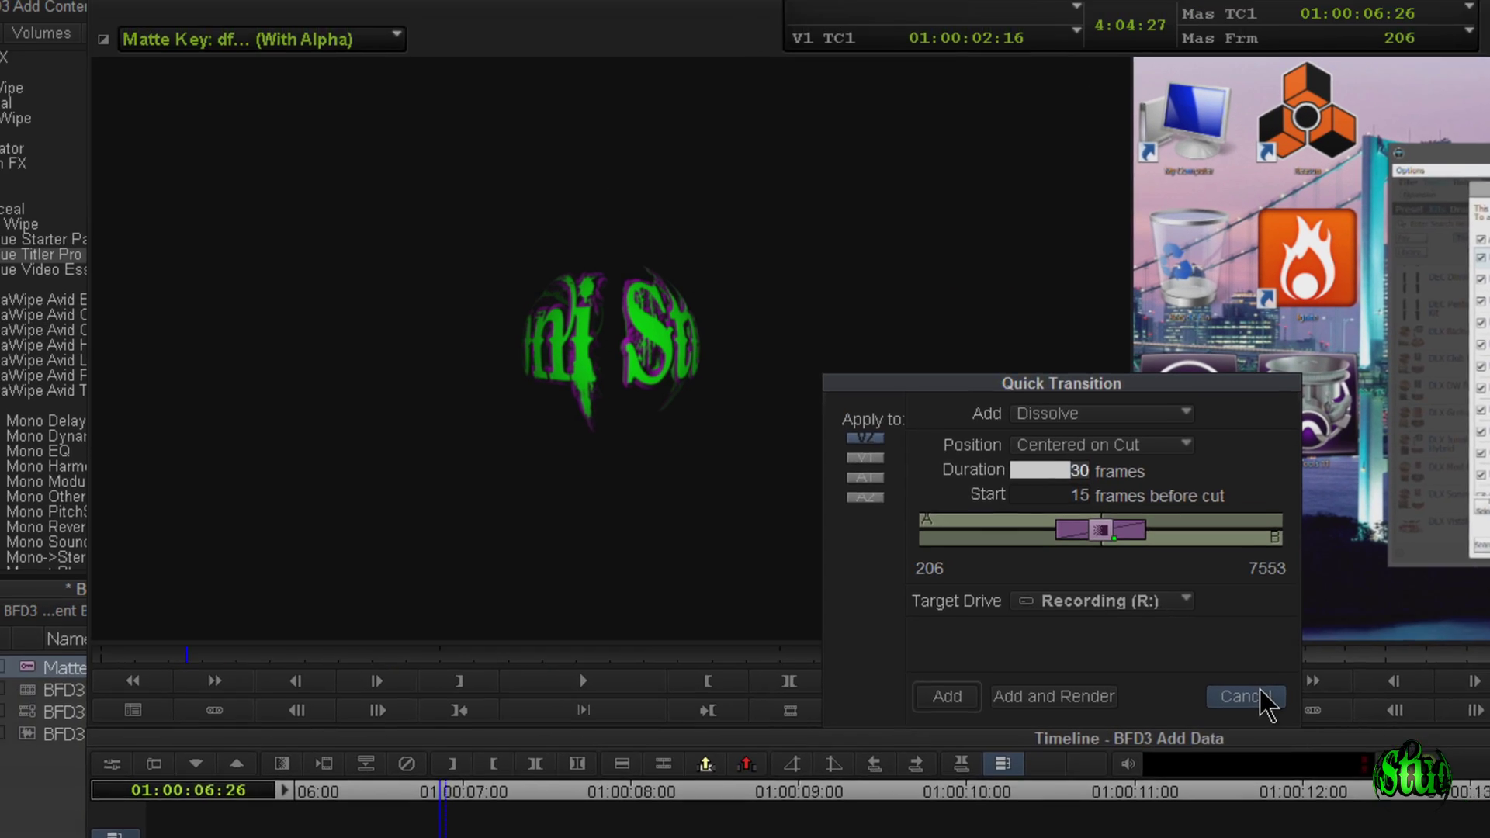
pyautogui.click(1260, 690)
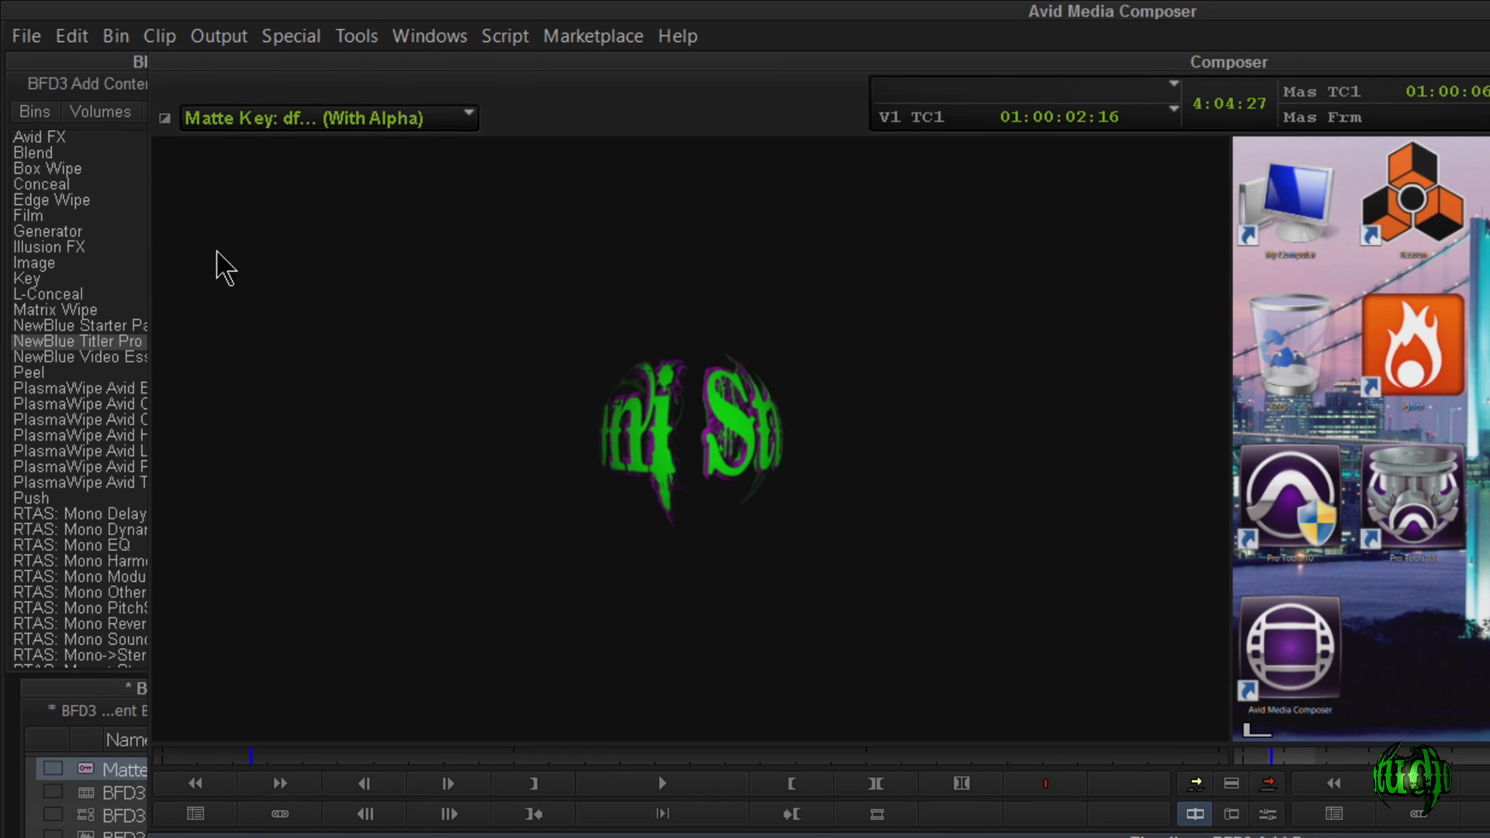
pyautogui.click(49, 133)
pyautogui.click(225, 150)
pyautogui.moveTo(292, 243); pyautogui.dragTo(508, 647)
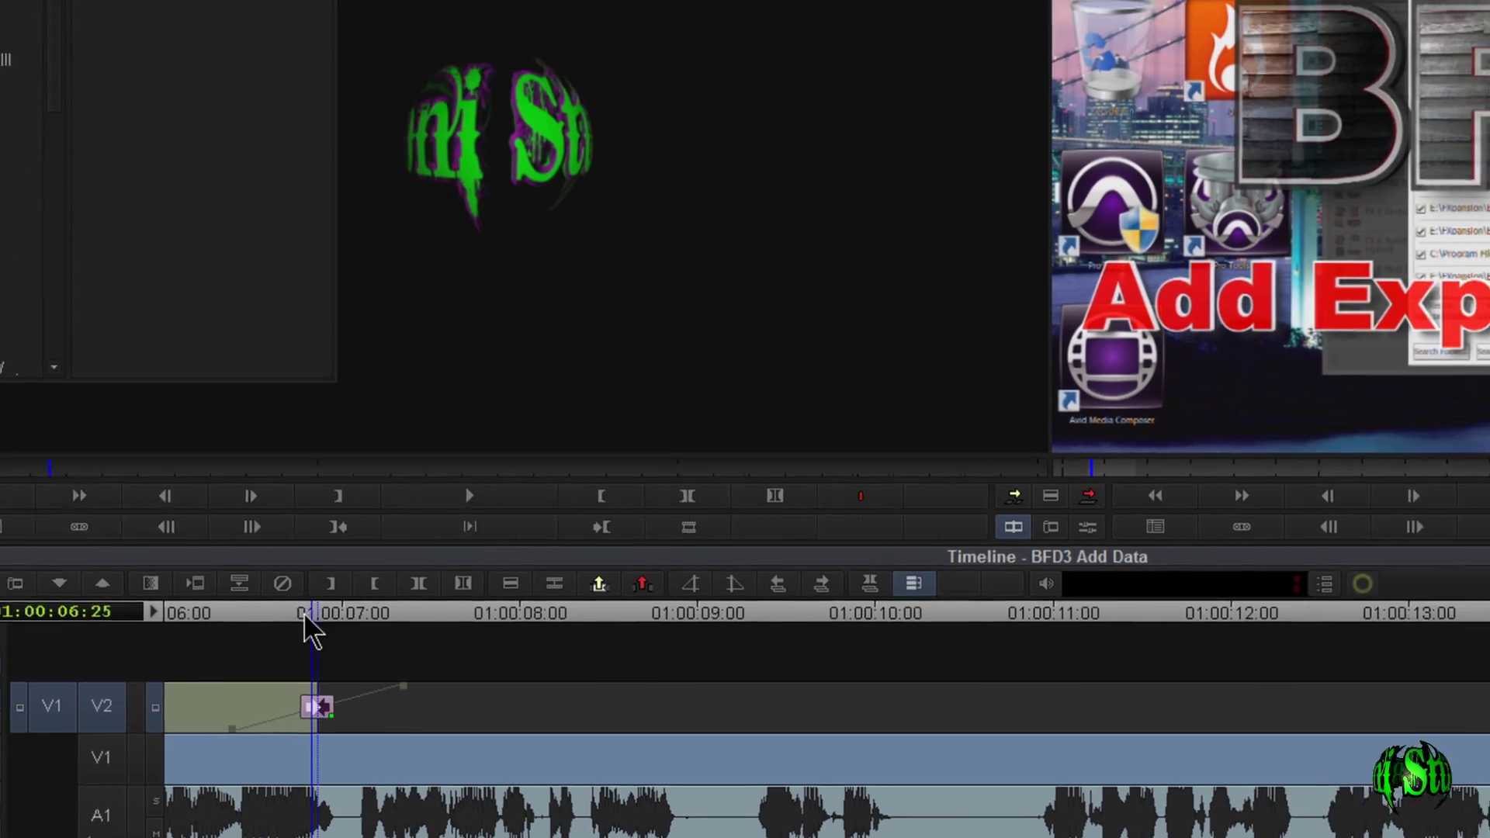
pyautogui.click(417, 549)
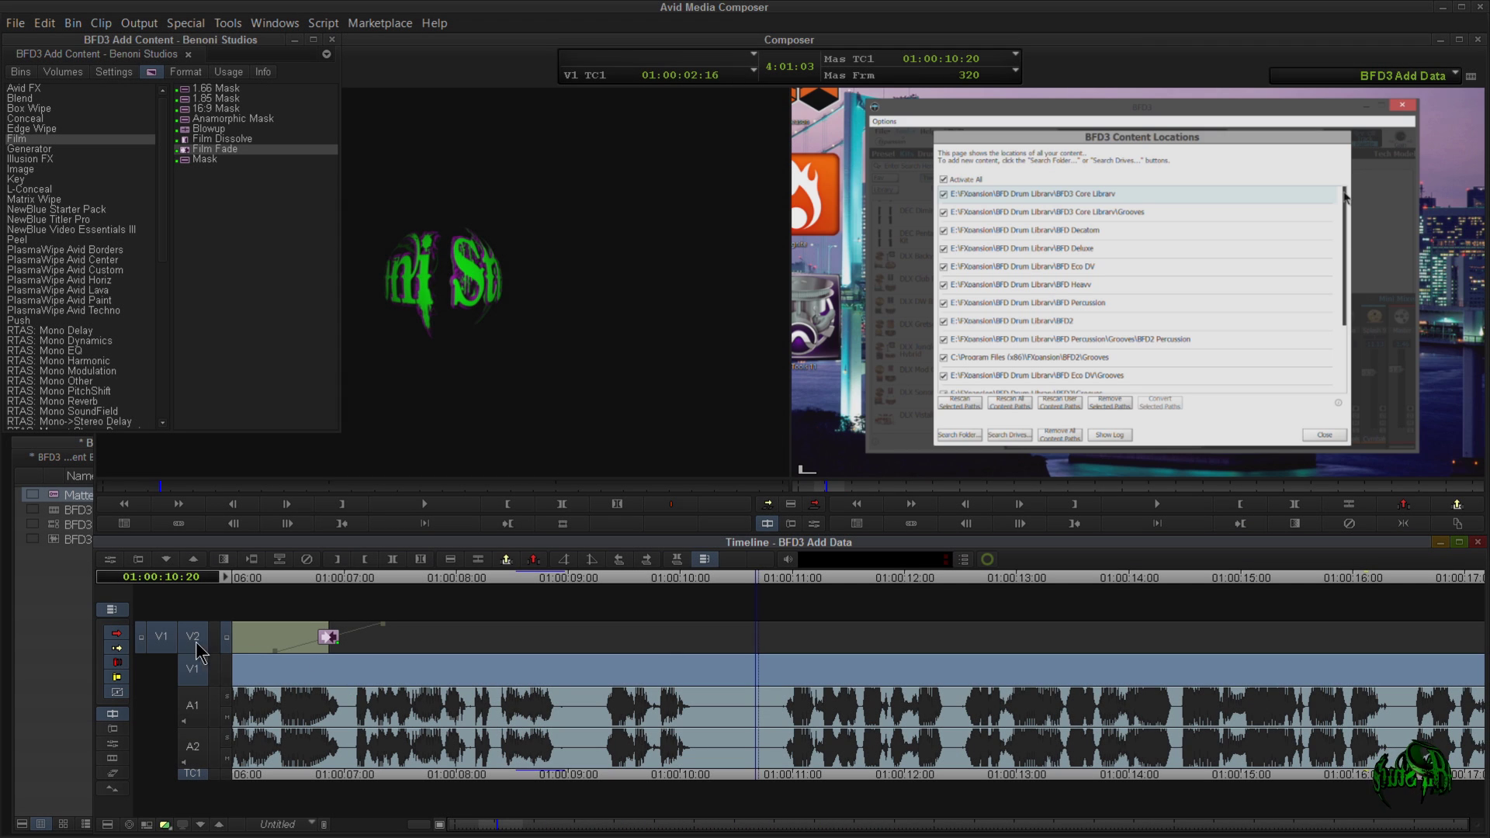
# Add and render a 31-frame Dip to Color transition centered on the V1 cut at 01:00:10:20, targeting drive Avid Media (V:), and preview it.
pyautogui.moveTo(198, 650); pyautogui.dragTo(194, 668)
pyautogui.press('\\')
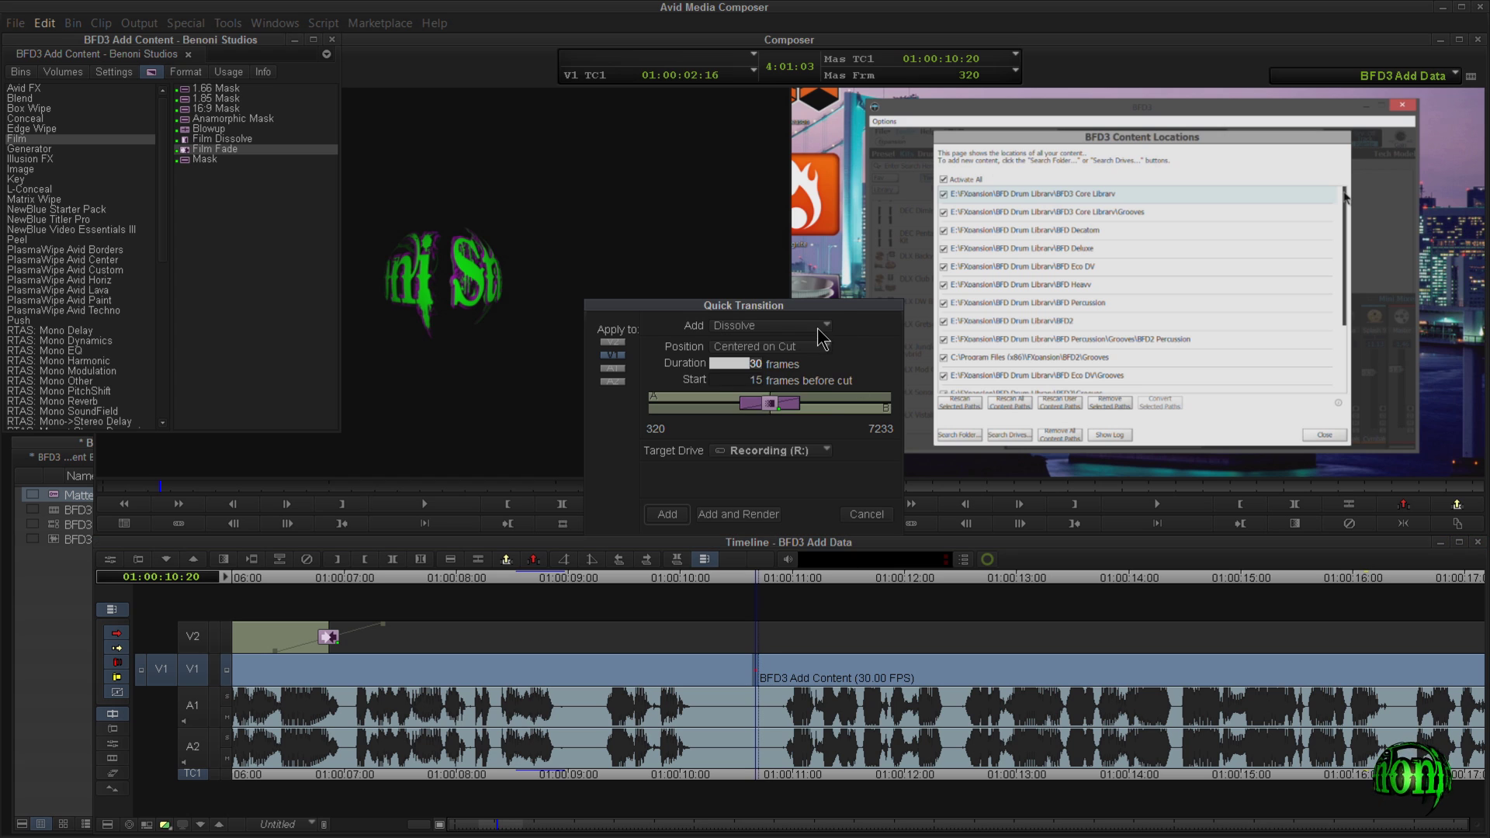
pyautogui.click(823, 326)
pyautogui.click(808, 423)
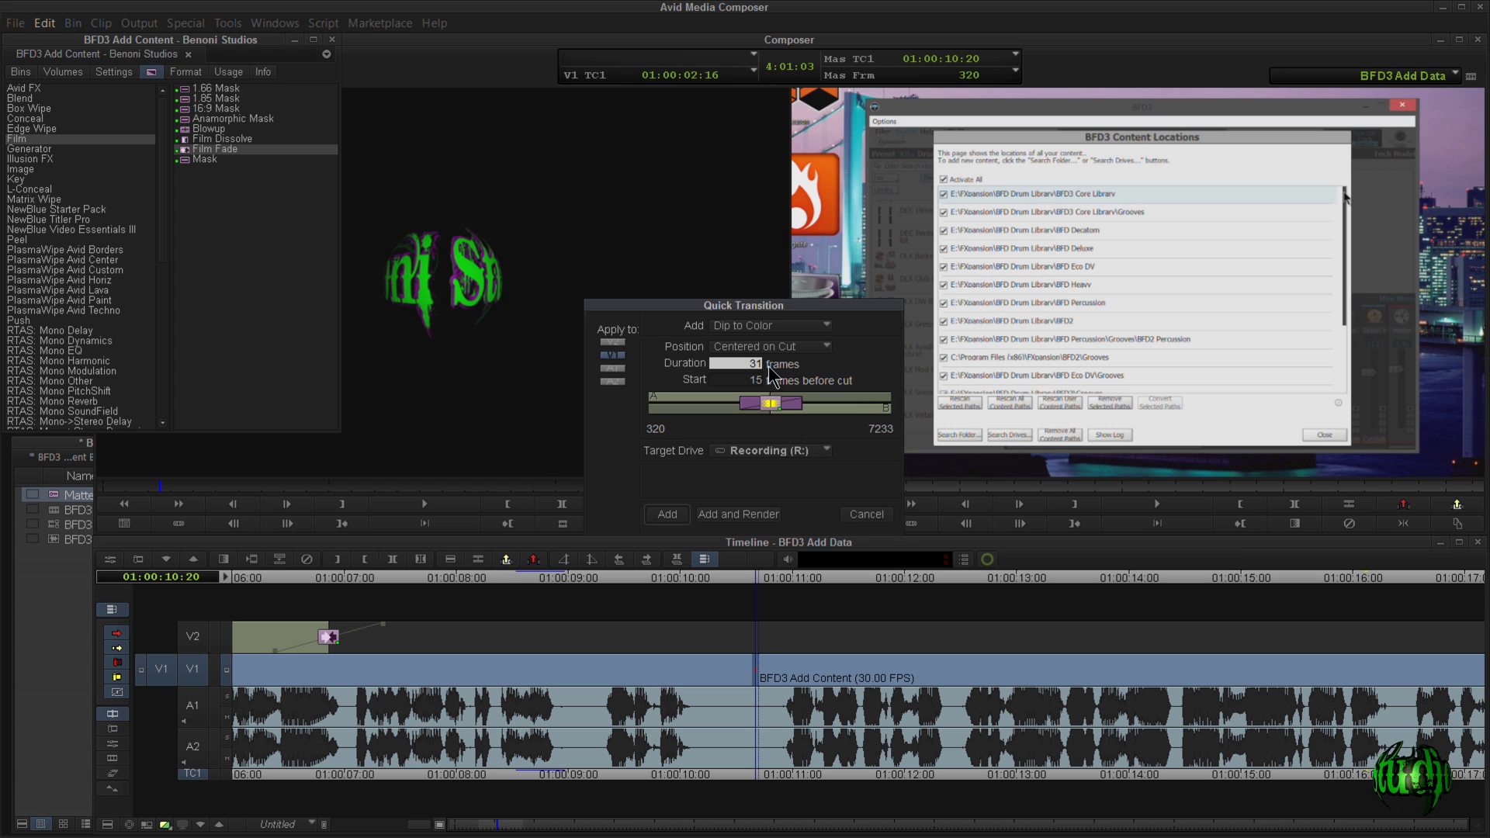
pyautogui.click(771, 451)
pyautogui.click(769, 605)
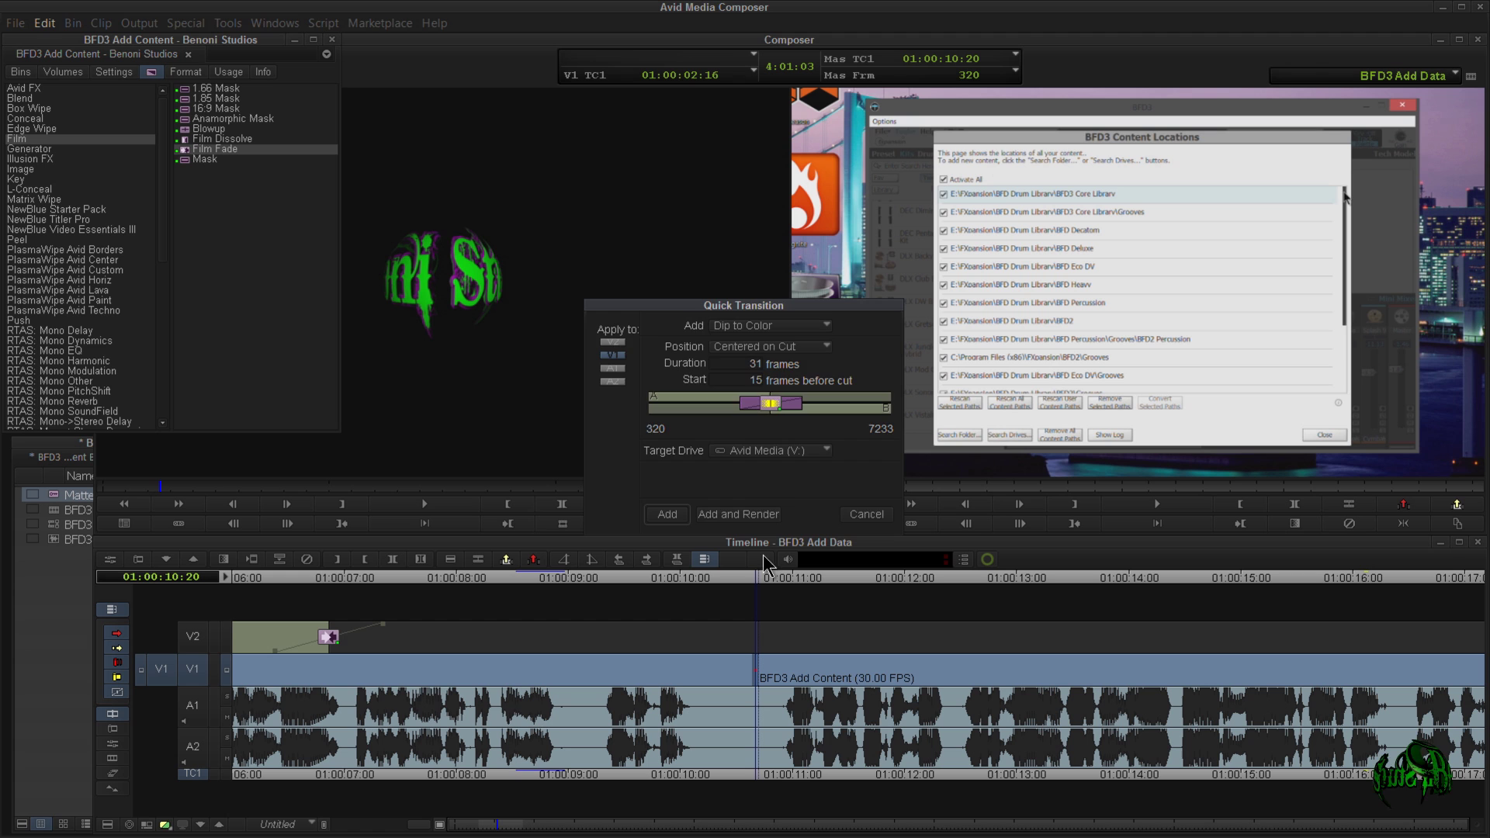
pyautogui.click(739, 514)
pyautogui.moveTo(726, 594); pyautogui.dragTo(660, 586)
pyautogui.press('space')
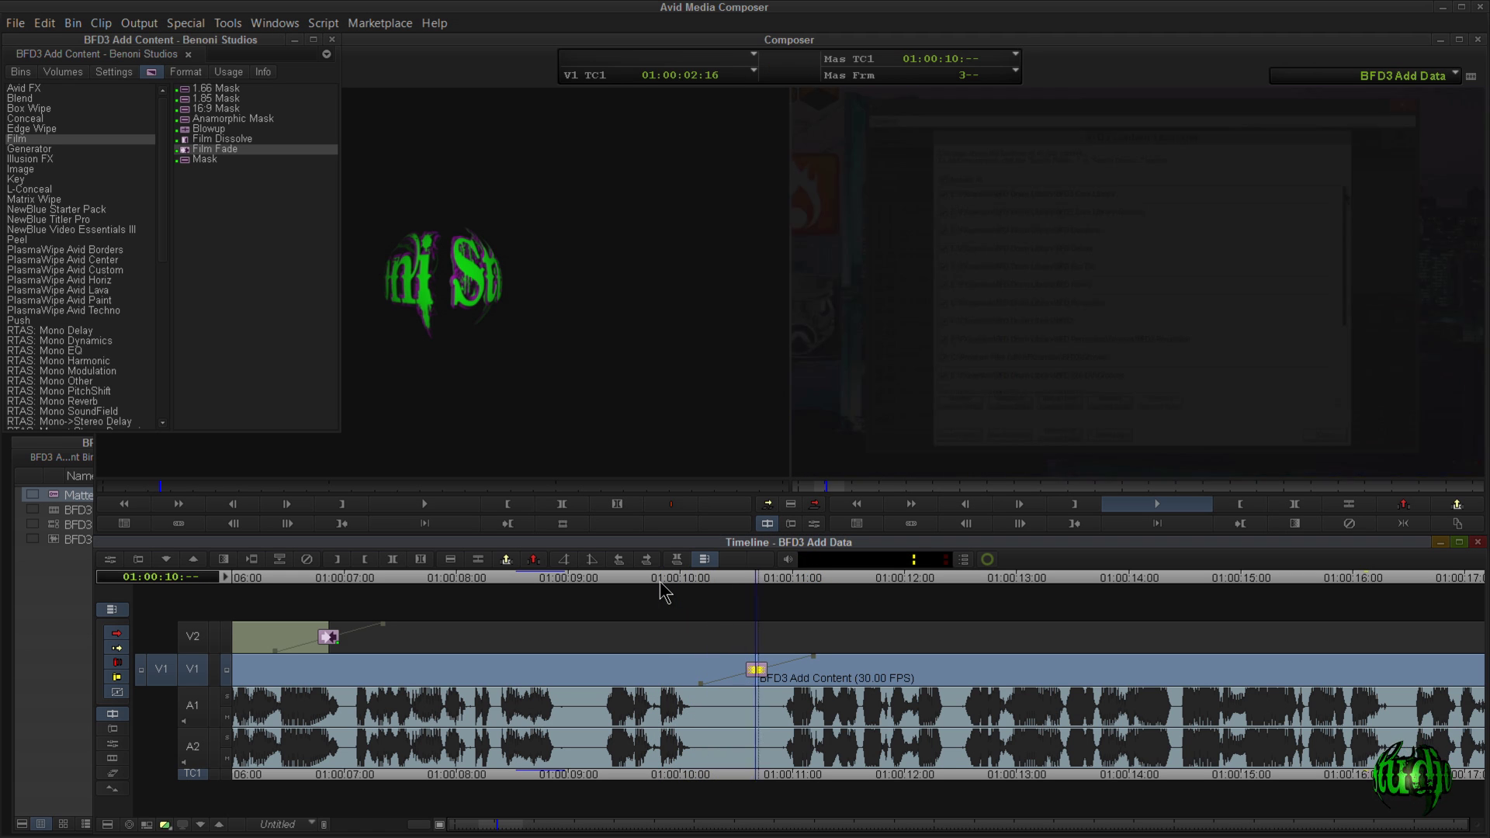
pyautogui.press('space')
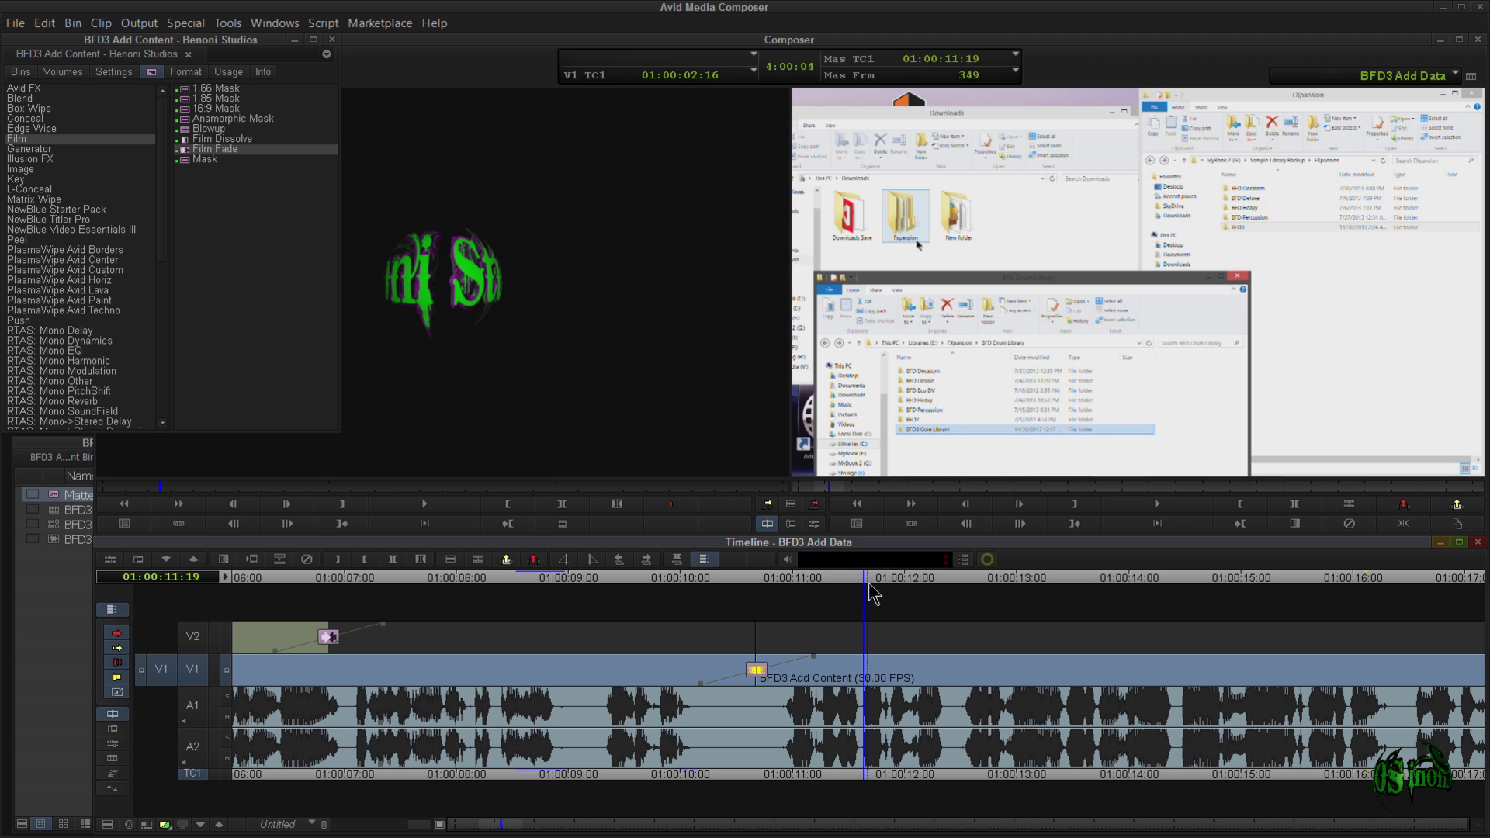
# Render the shortened title effect on V2 again and play the title from the start of the sequence.
pyautogui.moveTo(875, 594); pyautogui.dragTo(354, 629)
pyautogui.click(673, 646)
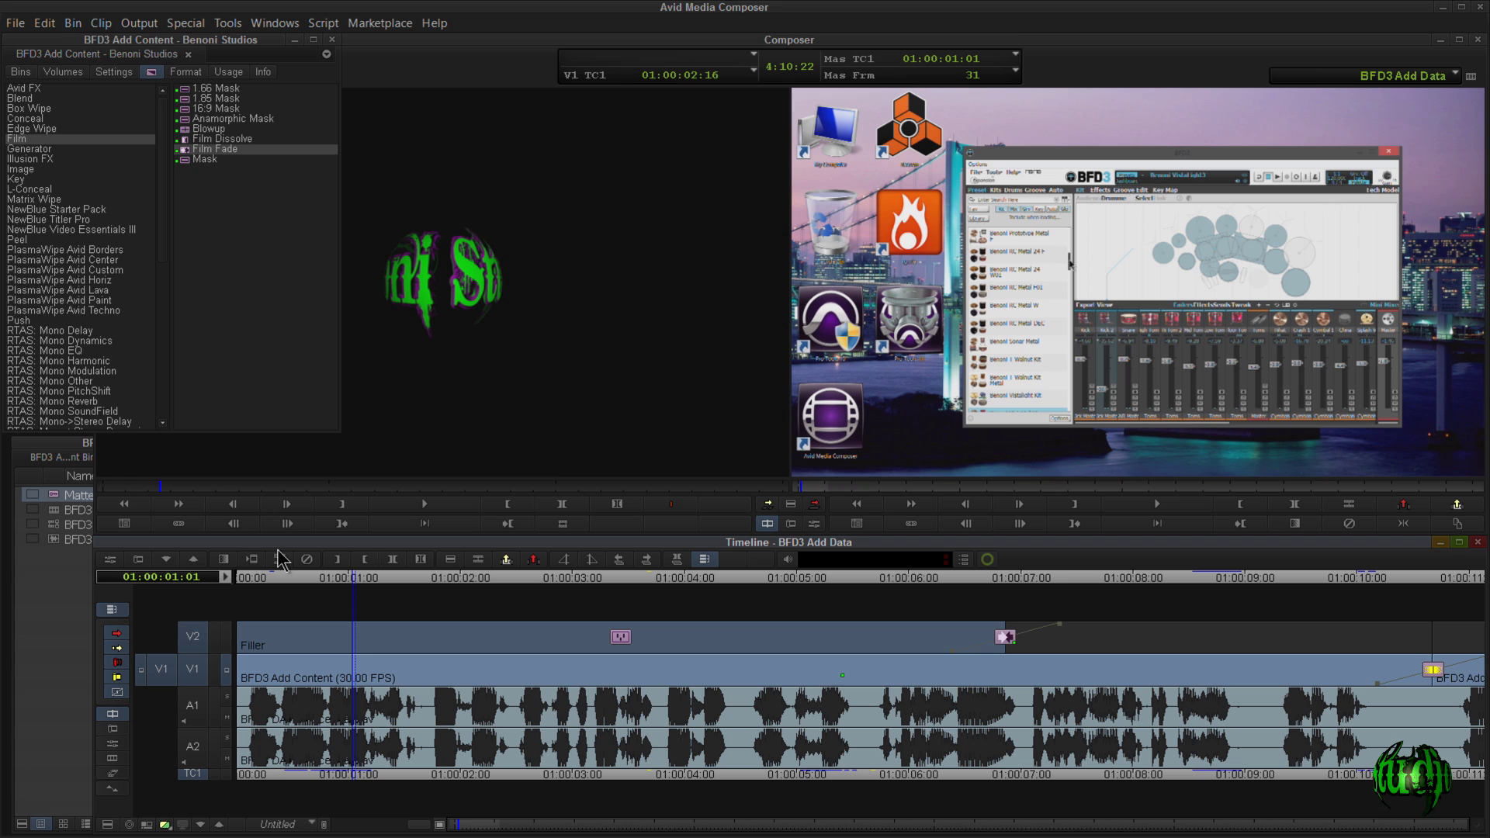
pyautogui.click(251, 559)
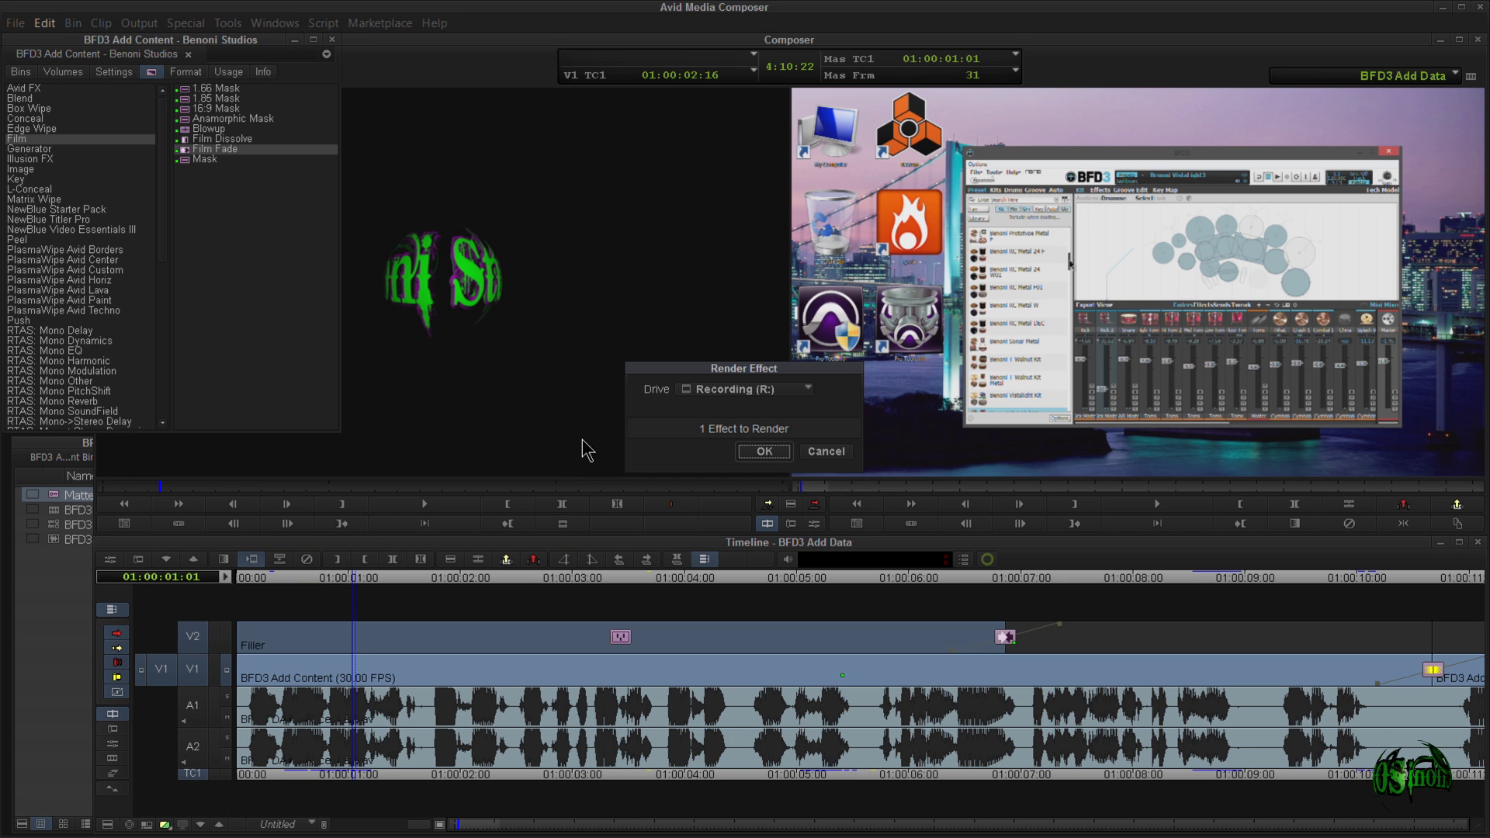
pyautogui.click(730, 390)
pyautogui.click(749, 537)
pyautogui.click(765, 451)
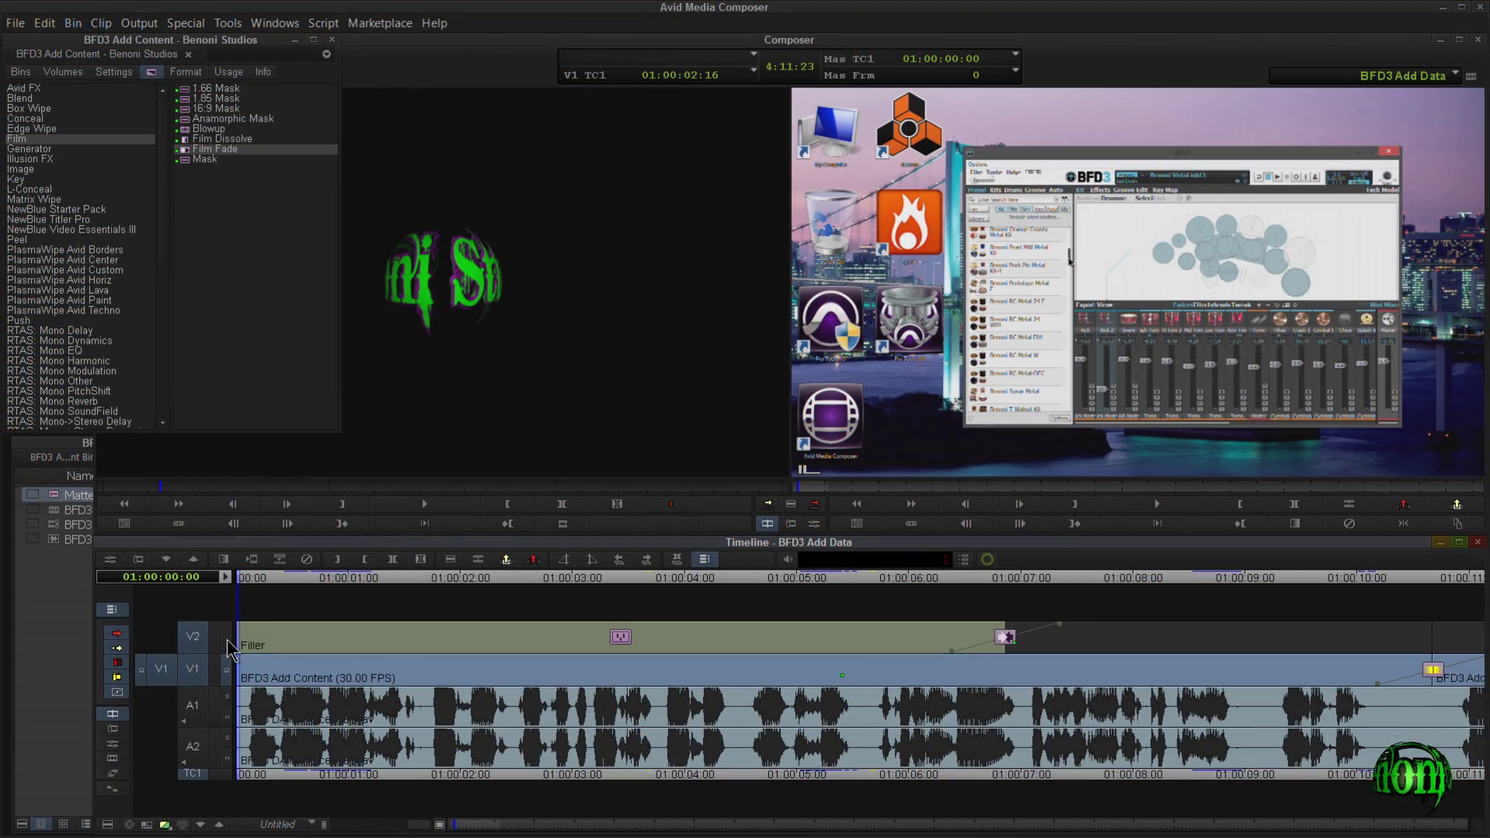
pyautogui.press('space')
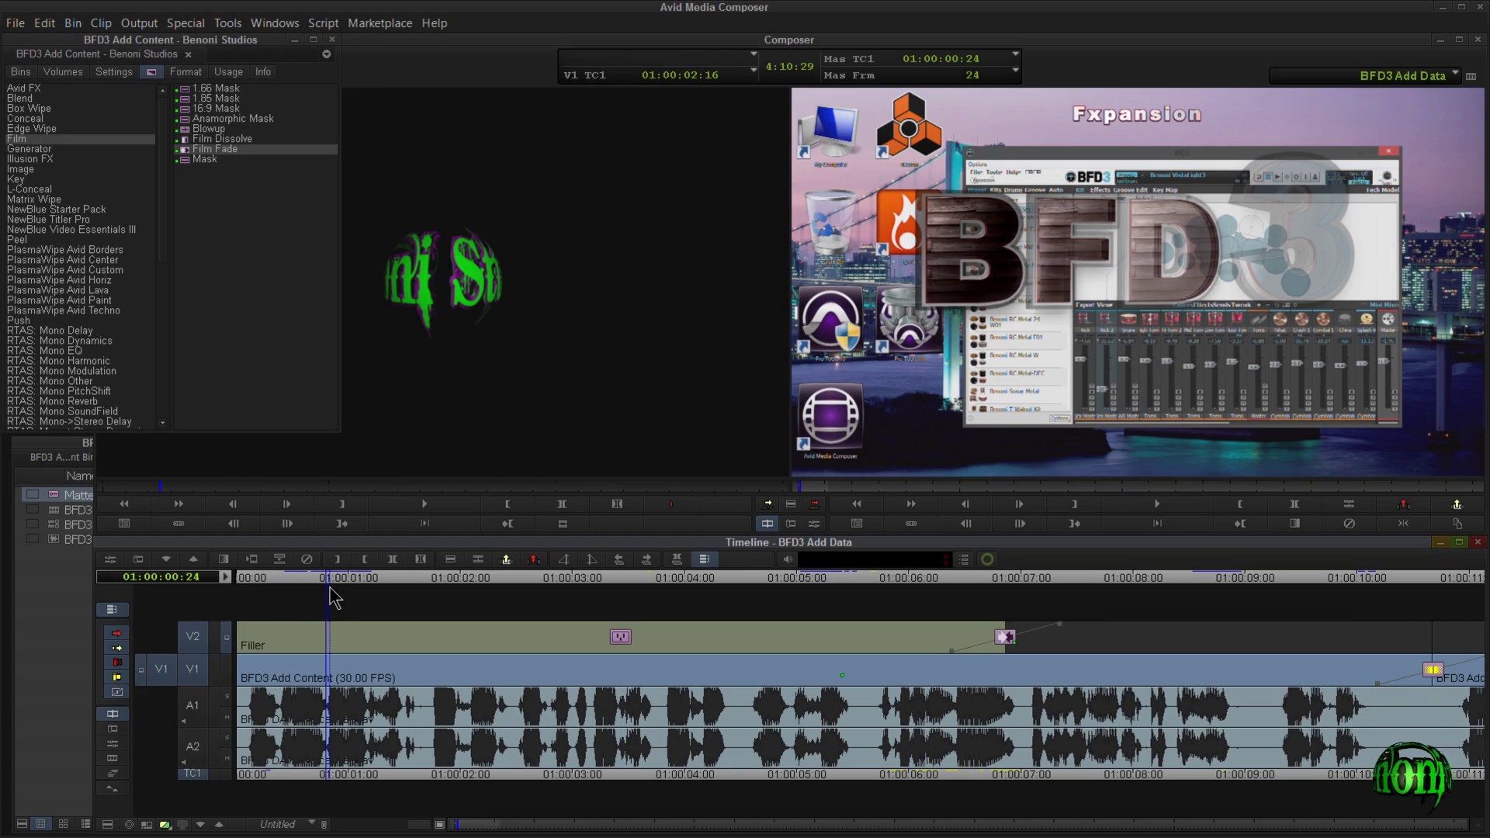
# Load shimmer.wav from the Transition Sound FX bin as the source clip and audition it.
pyautogui.scroll(-1, 332, 596)
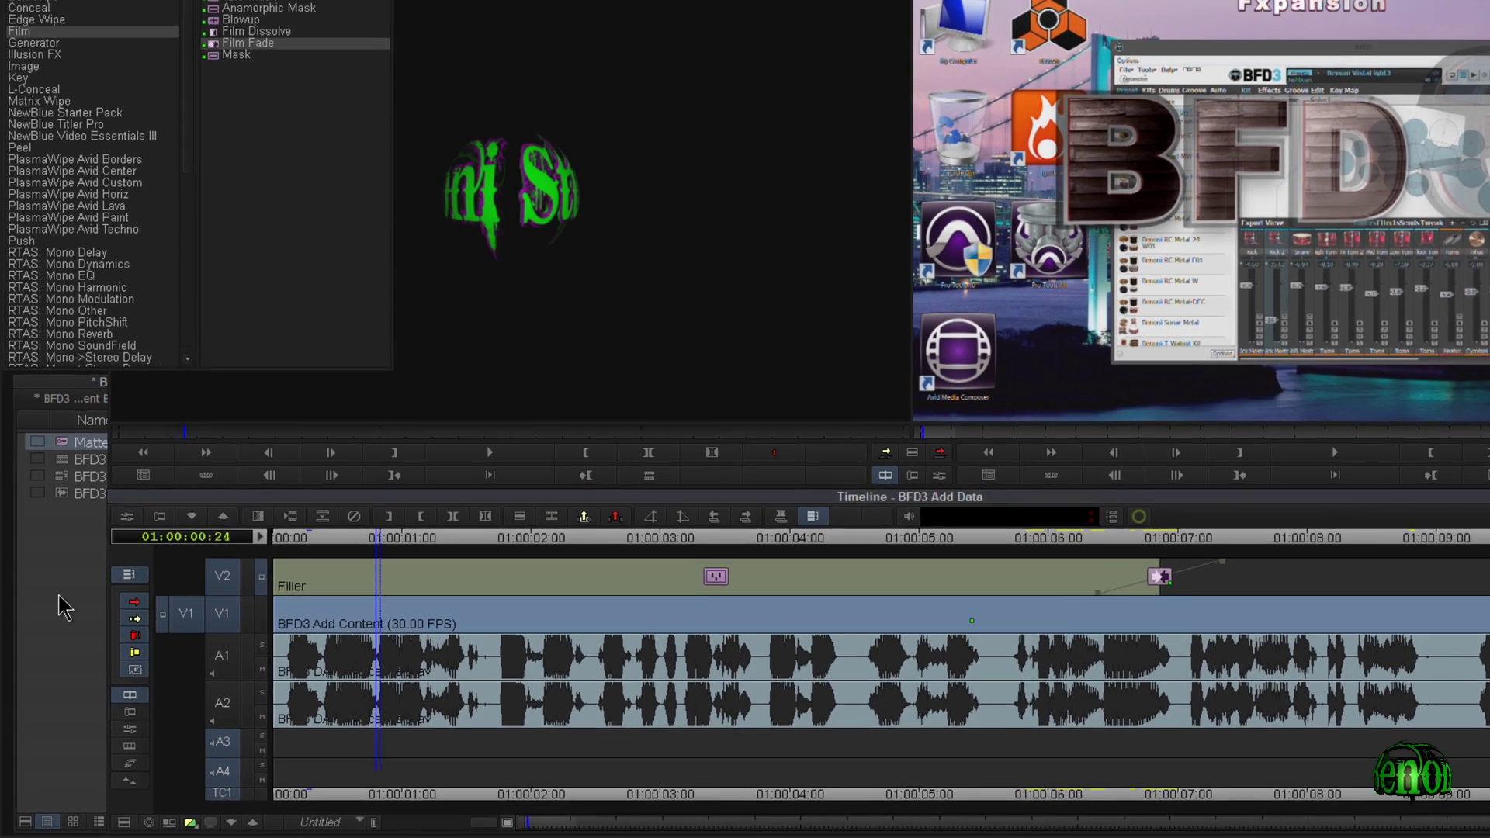
pyautogui.click(57, 600)
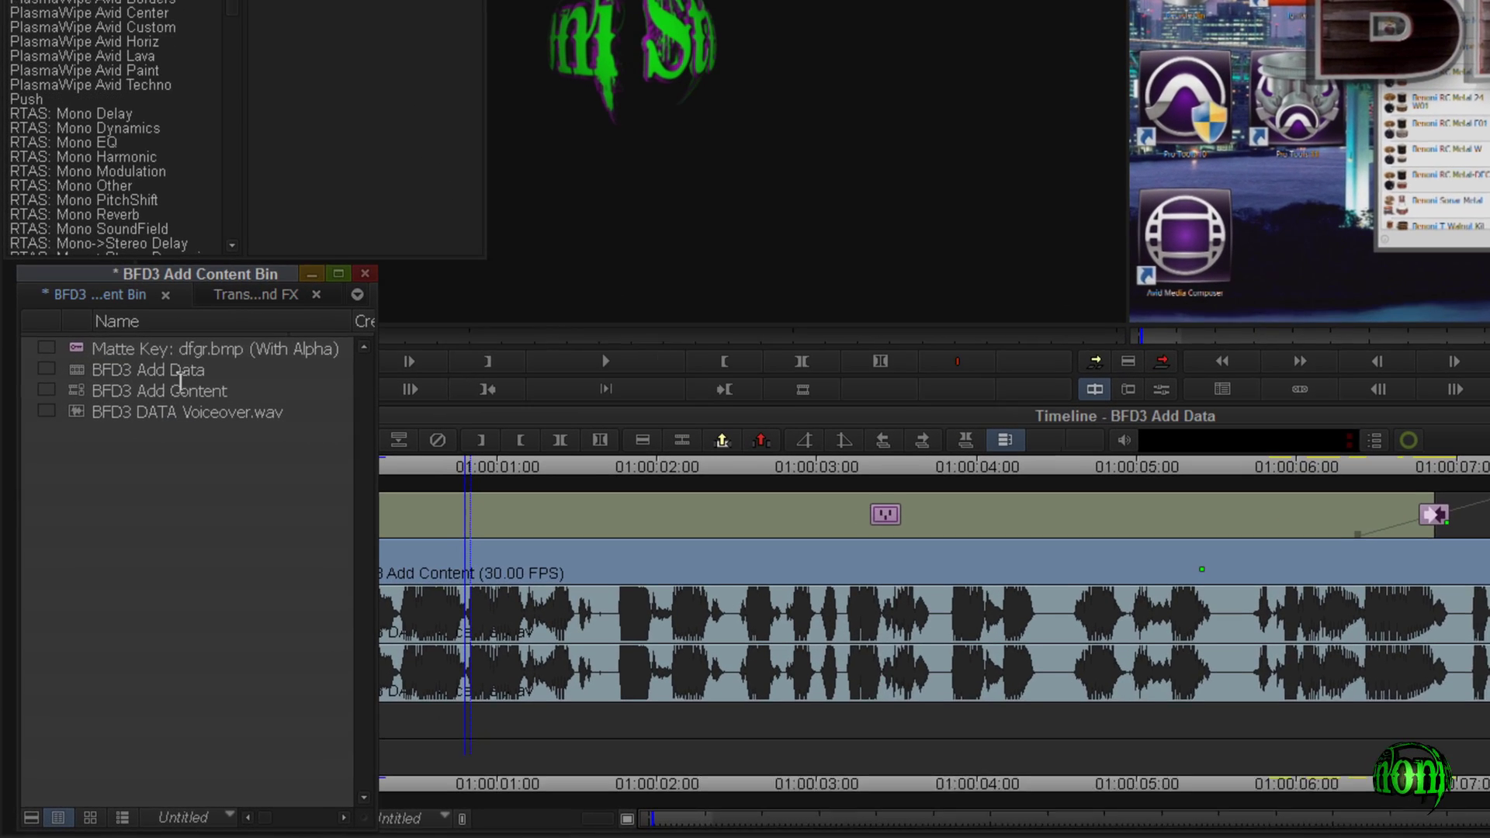
pyautogui.click(179, 456)
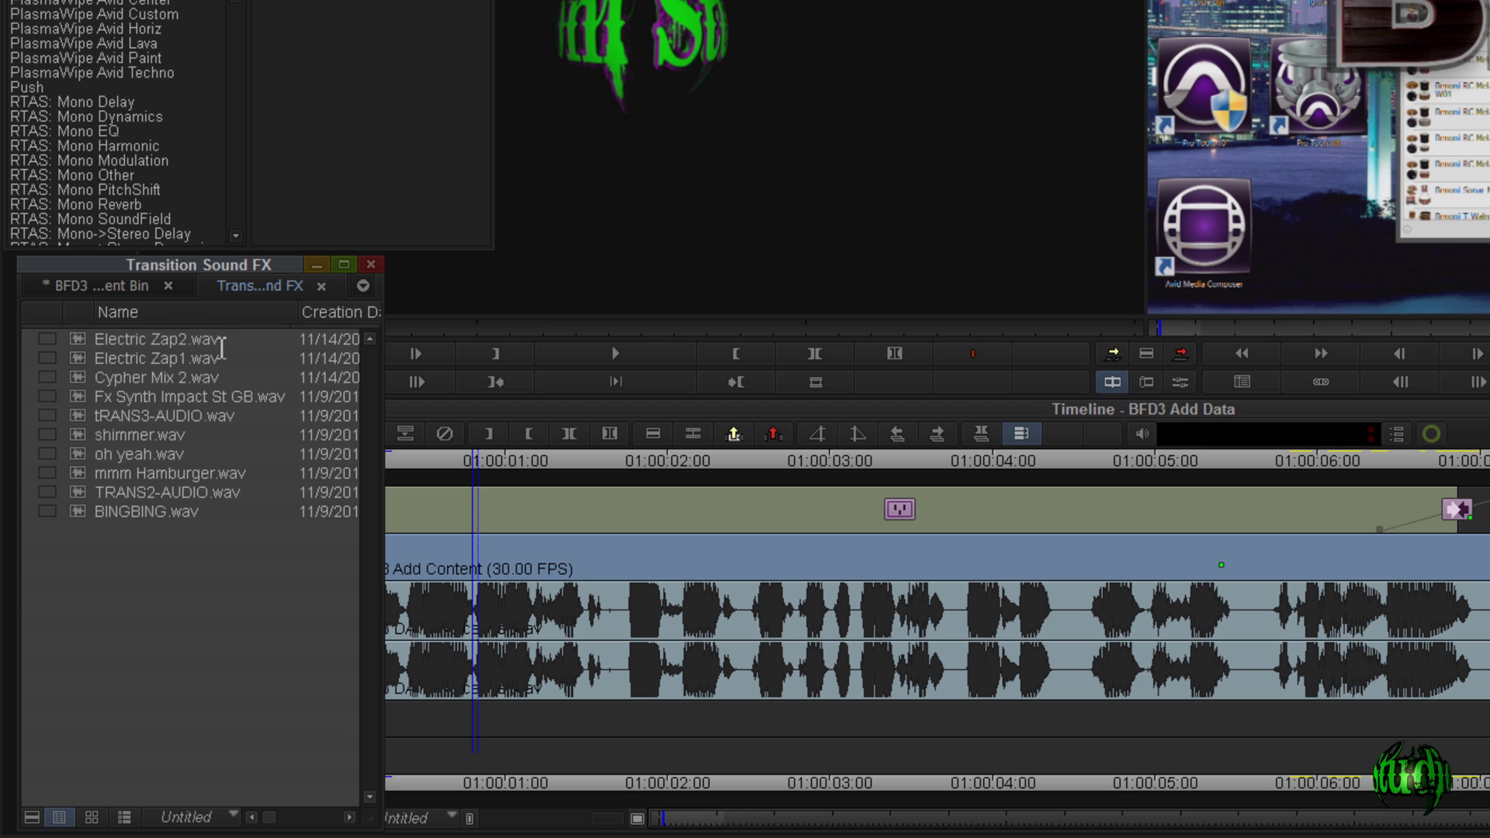
pyautogui.doubleClick(78, 435)
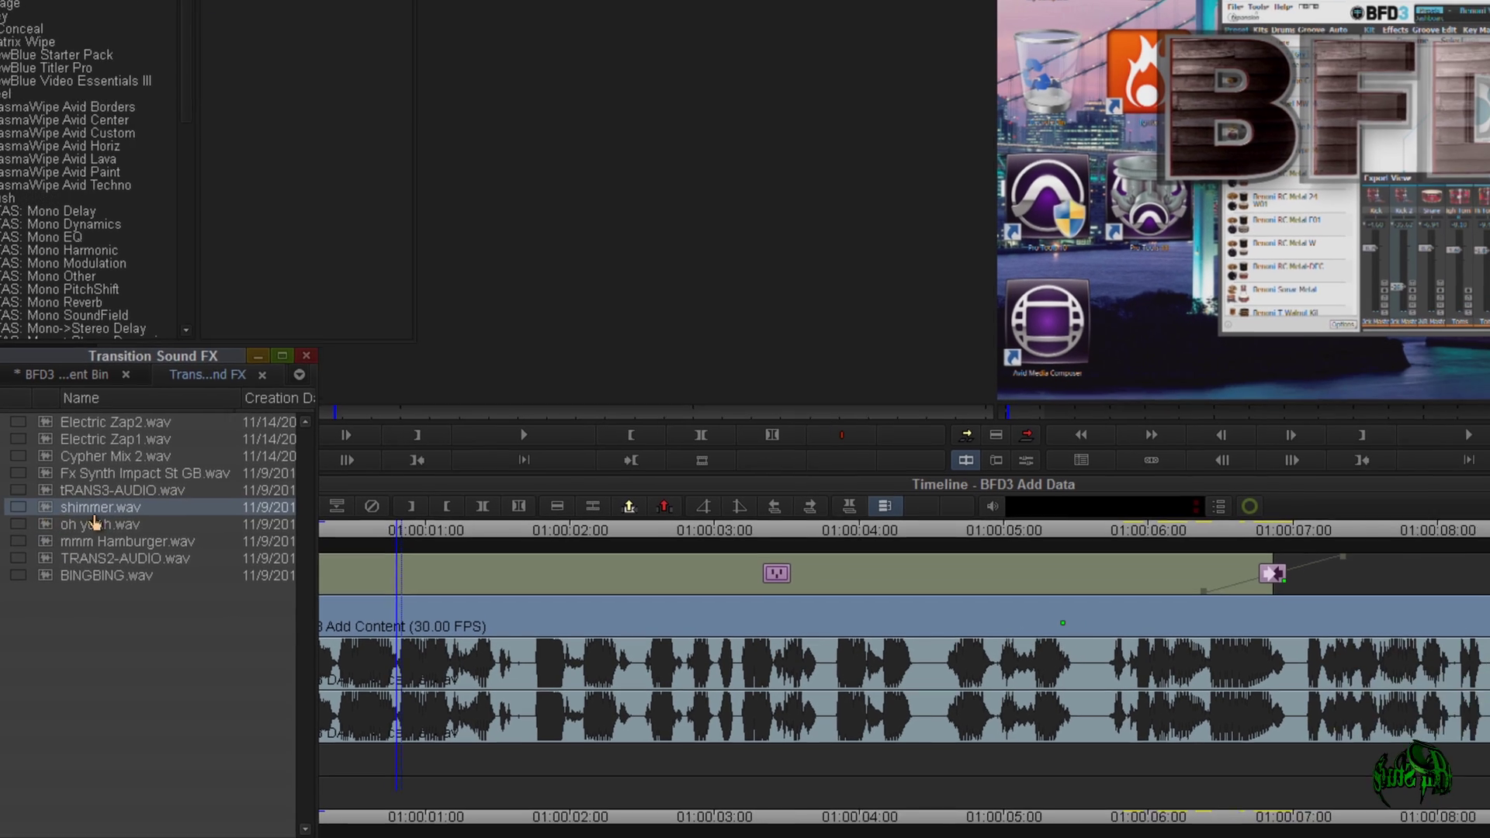
pyautogui.moveTo(362, 327); pyautogui.dragTo(223, 332)
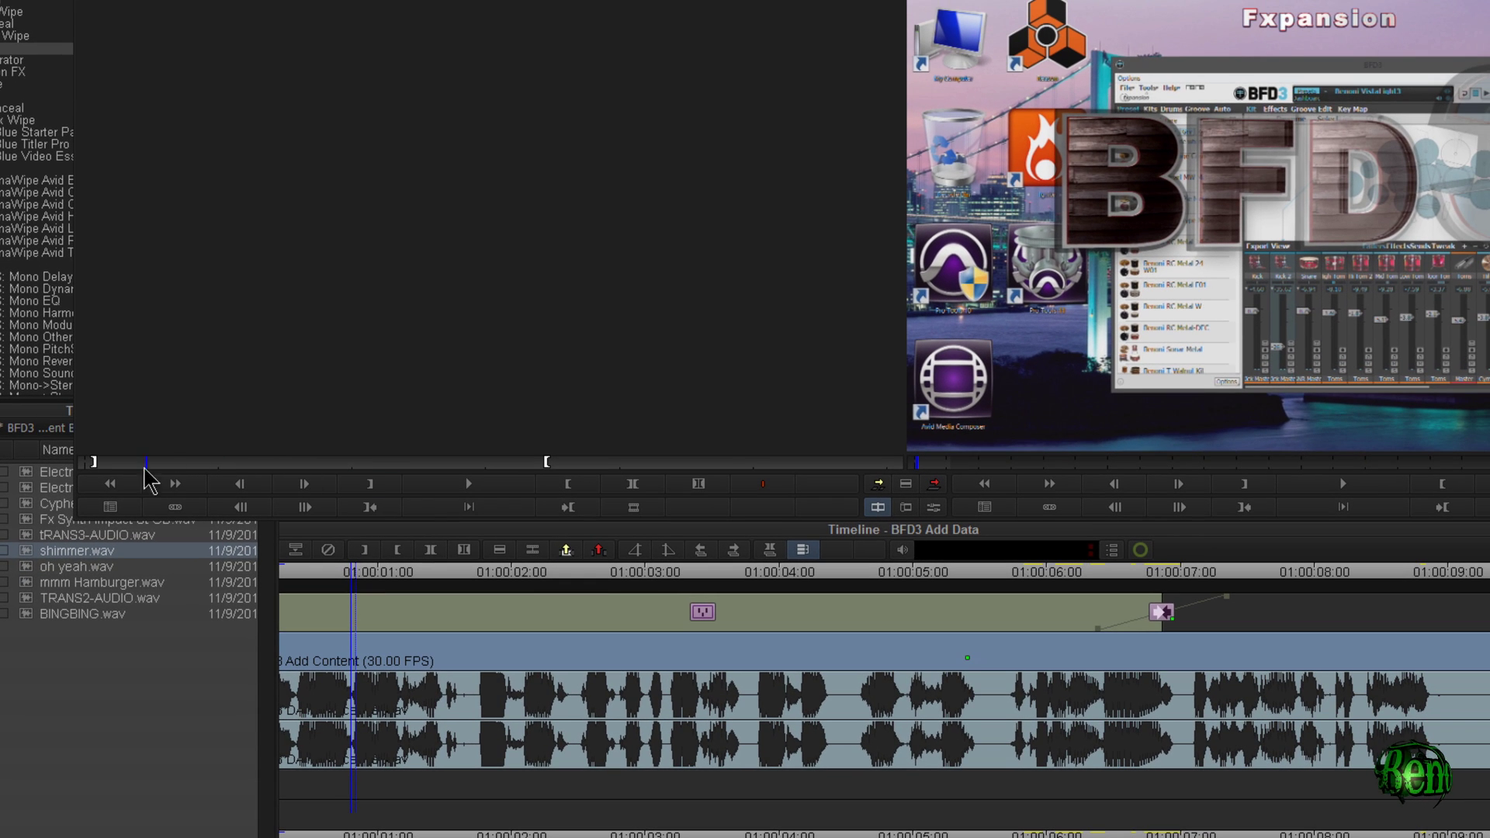
pyautogui.press('space')
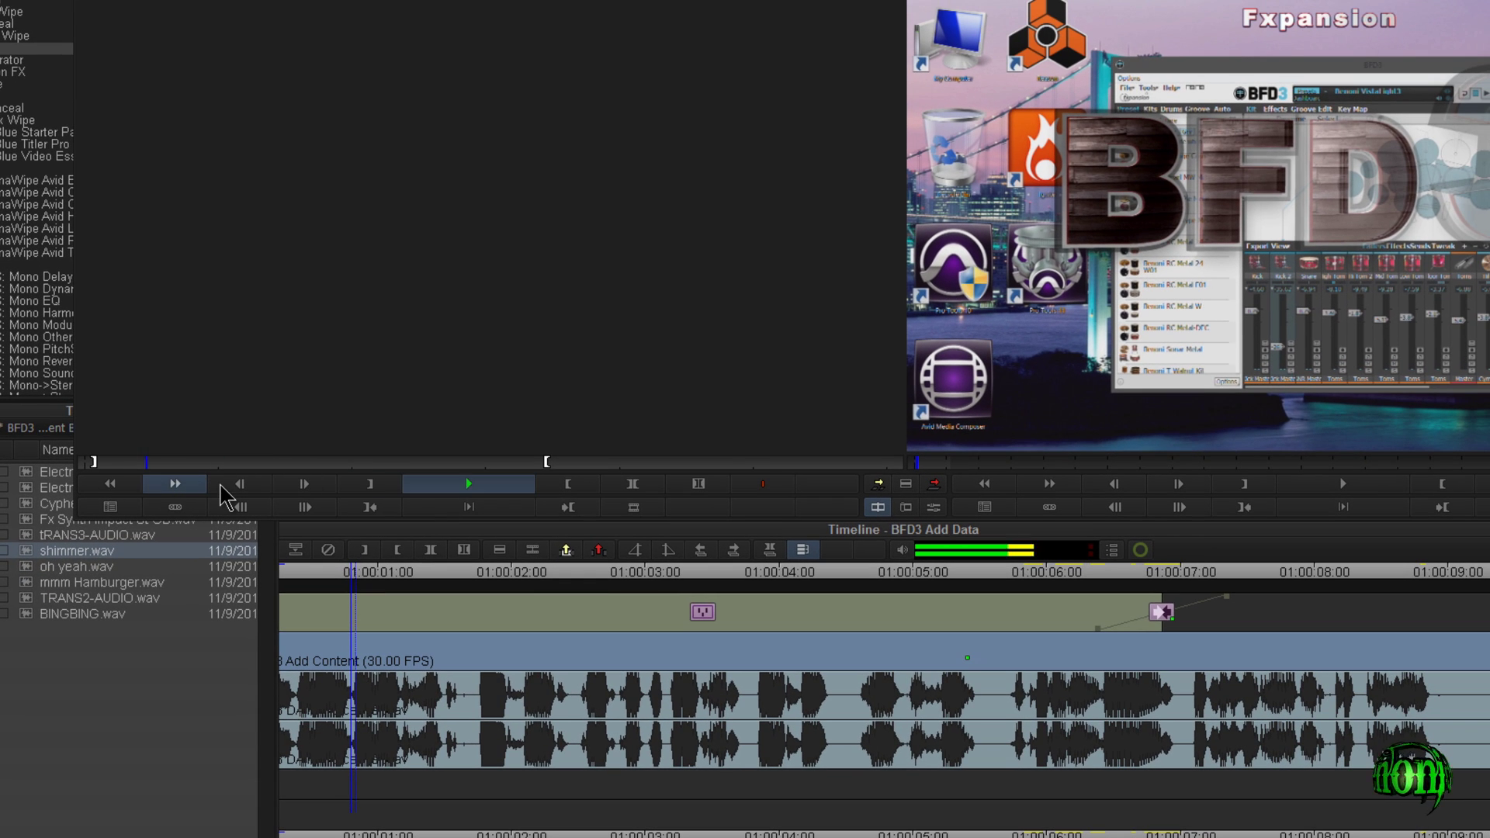
pyautogui.press('space')
# Place shimmer.wav on A3 and A4 at the start of the sequence and play it with the title.
pyautogui.moveTo(429, 213); pyautogui.dragTo(350, 790)
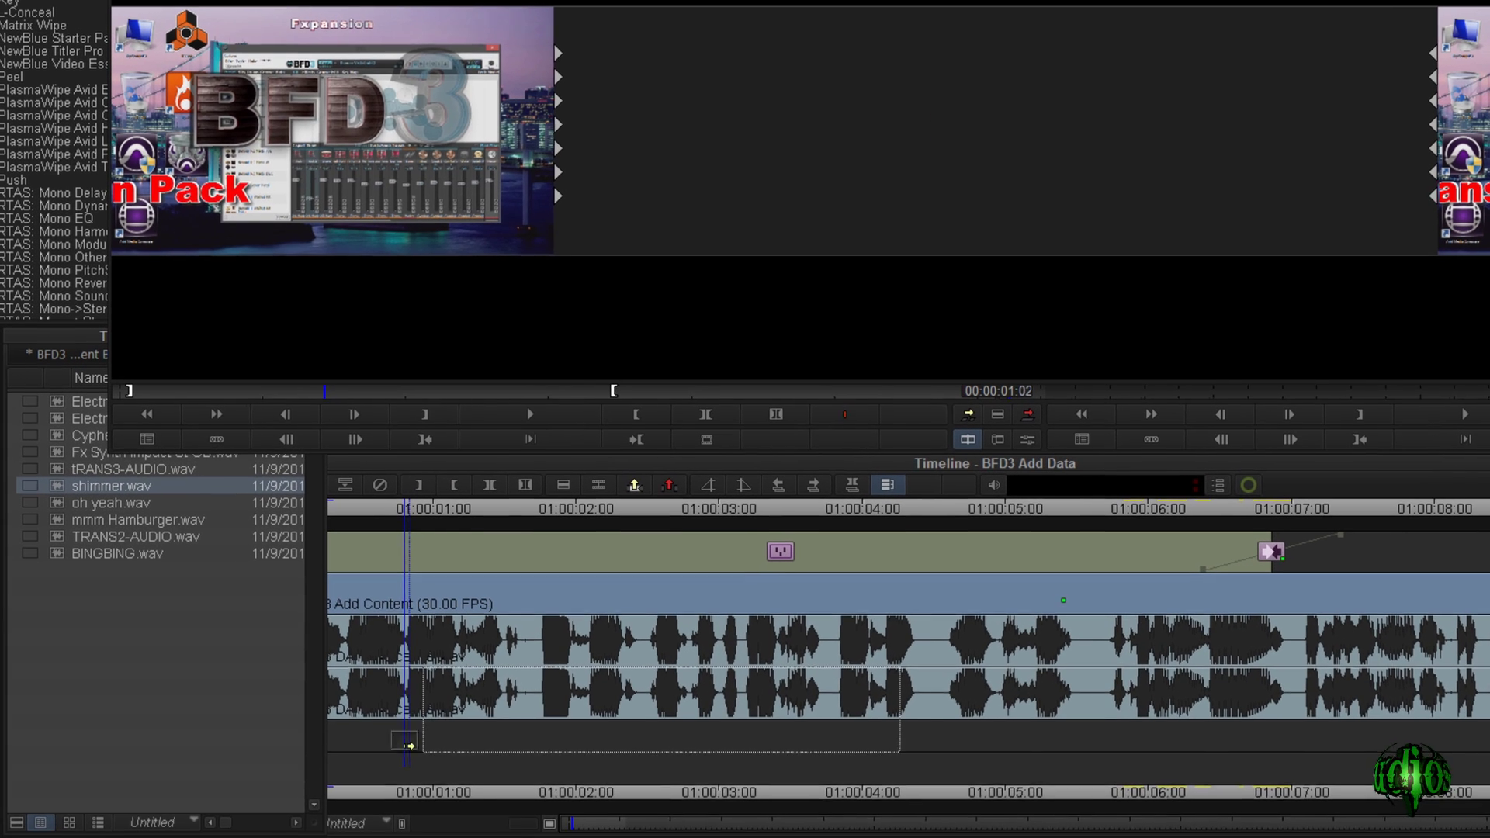
pyautogui.moveTo(405, 745); pyautogui.dragTo(356, 740)
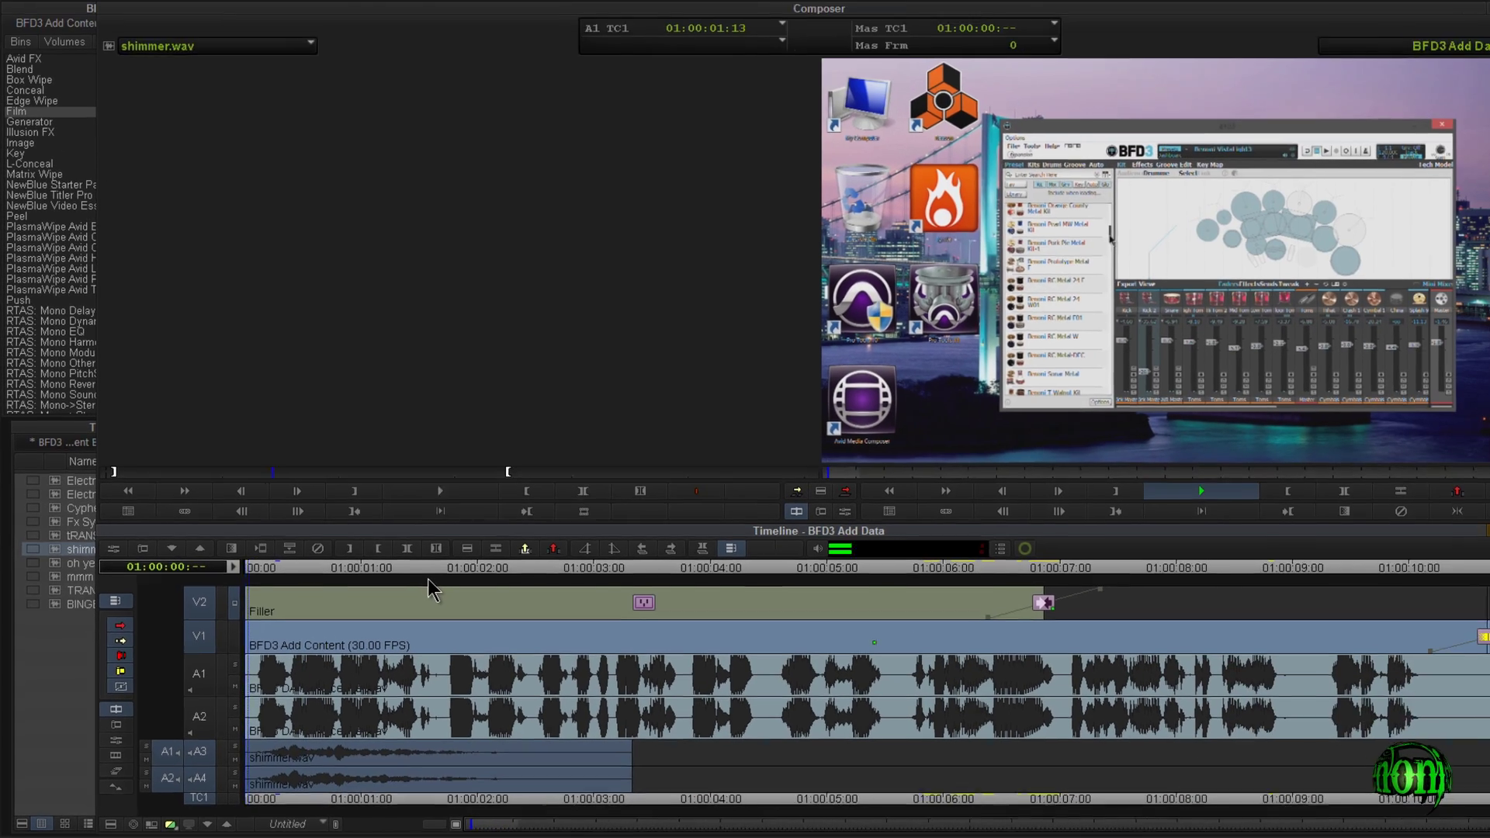
pyautogui.press('space')
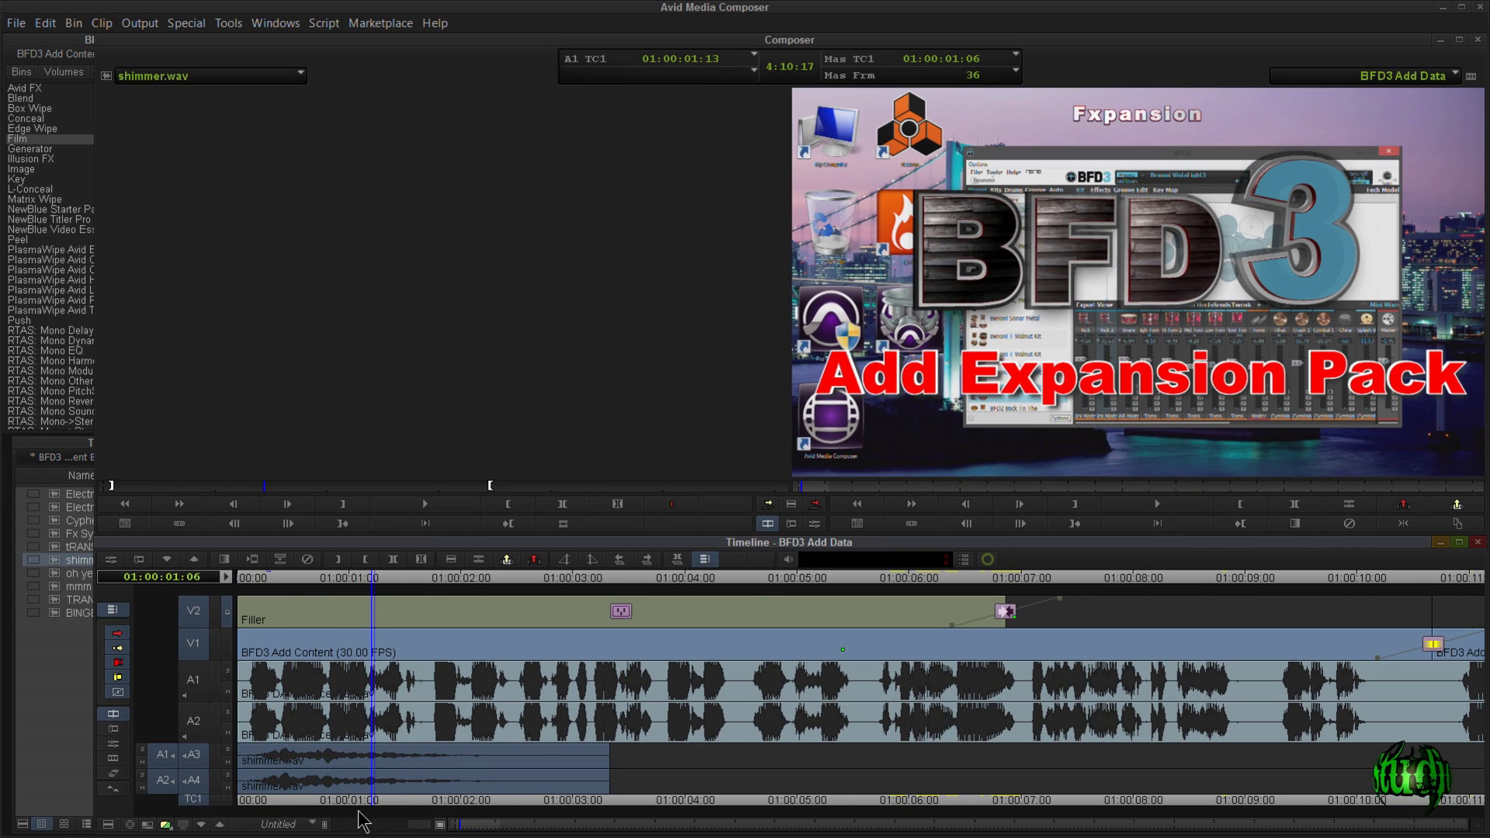
pyautogui.click(439, 825)
pyautogui.click(253, 754)
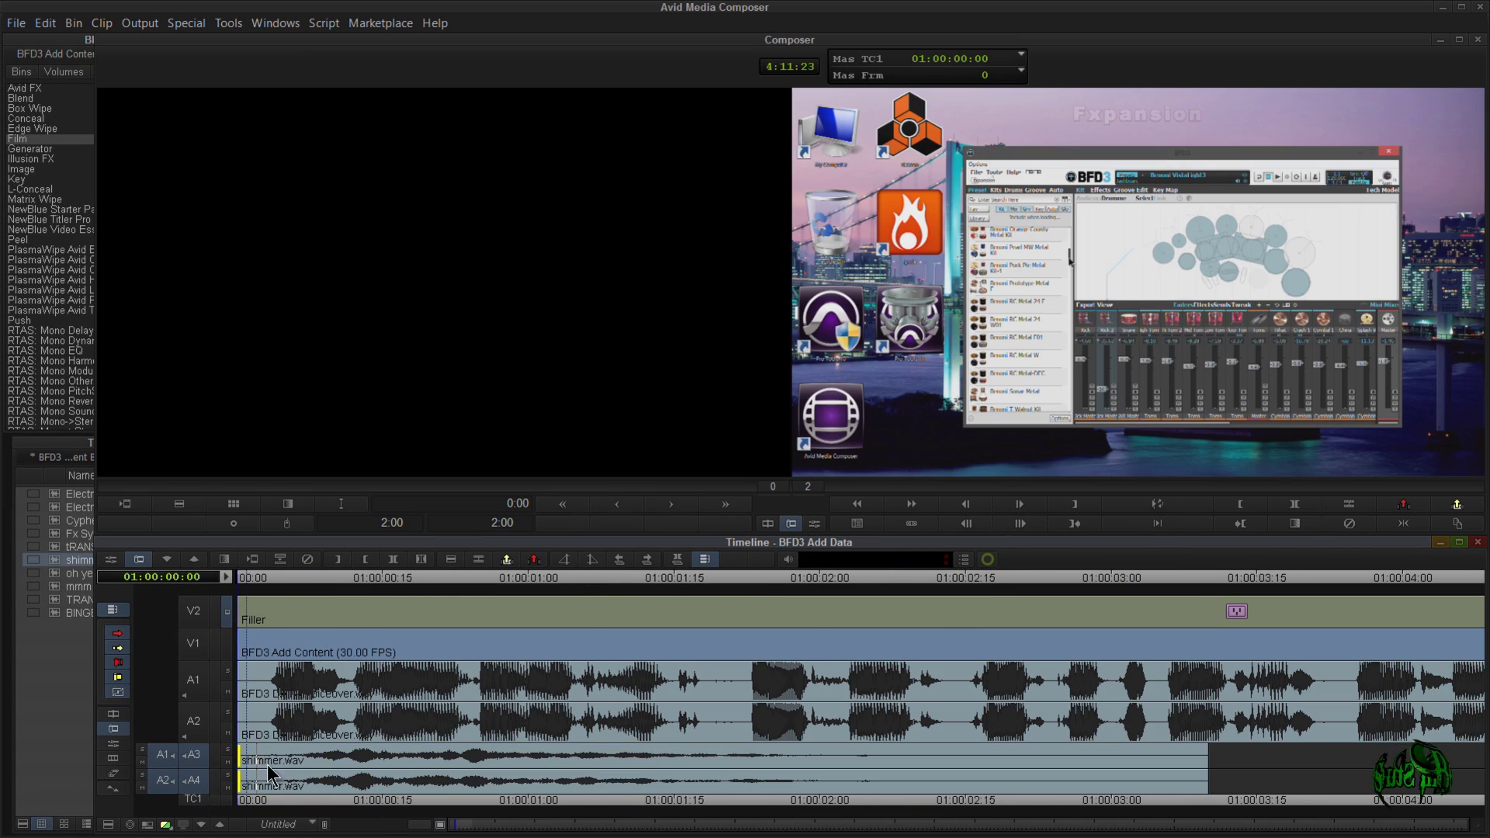
pyautogui.press('space')
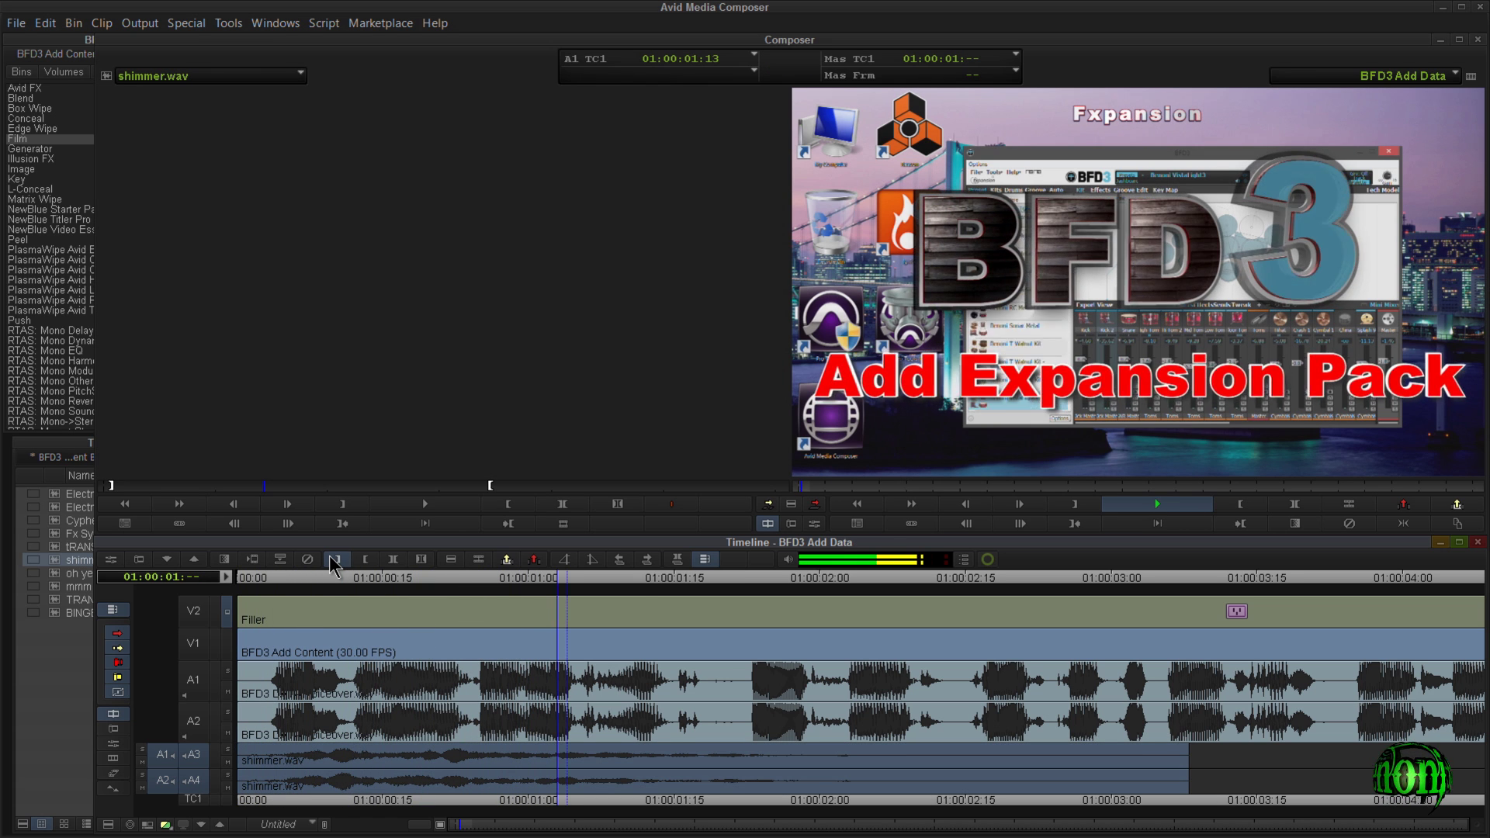
pyautogui.press('space')
# In the Audio Mixer, lower A3 and A4 to -4.0, pan A1 to L100 and pan A2 to R100.
pyautogui.click(409, 592)
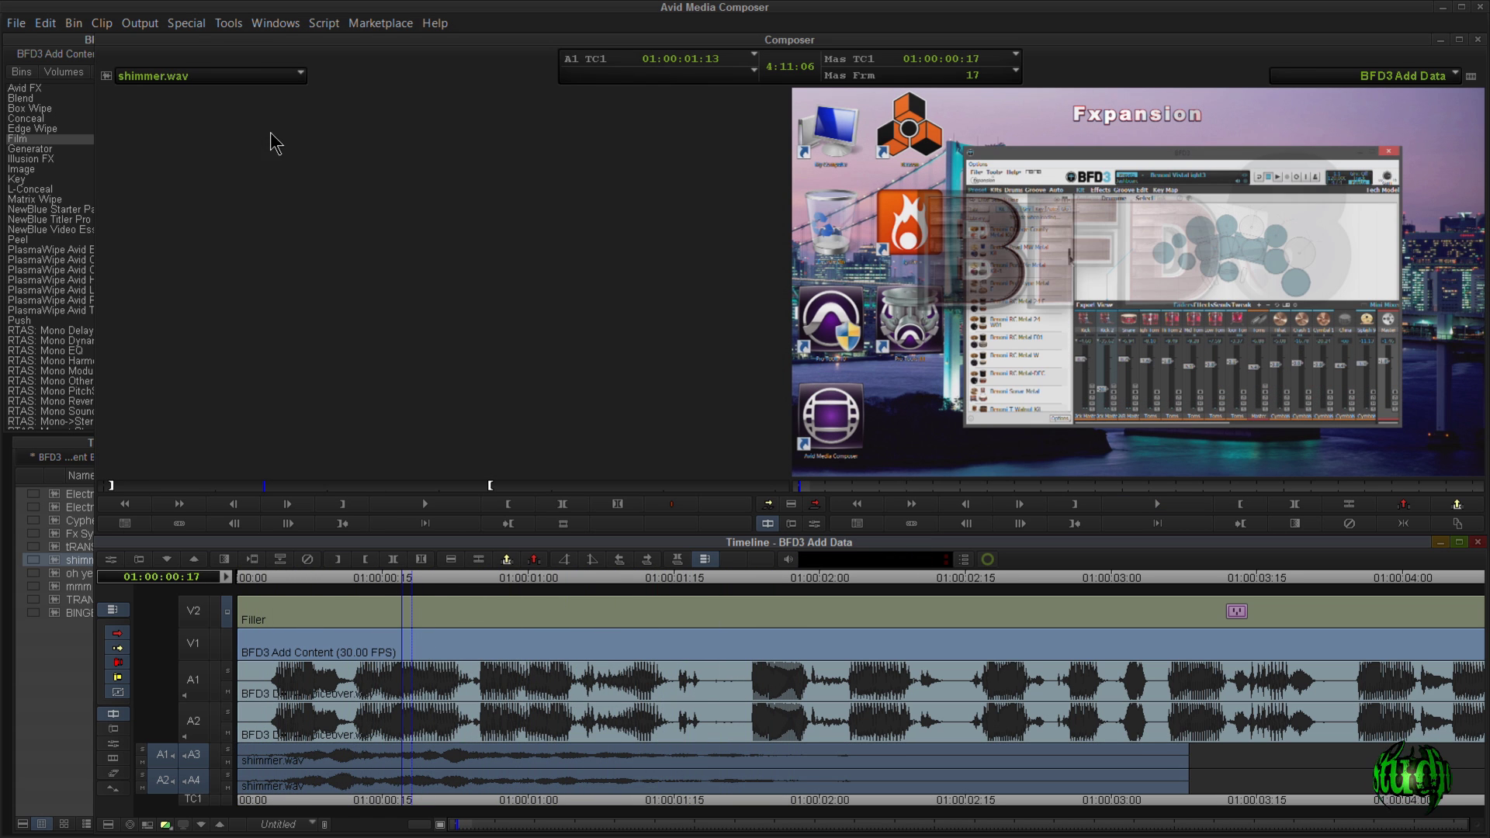
pyautogui.click(228, 23)
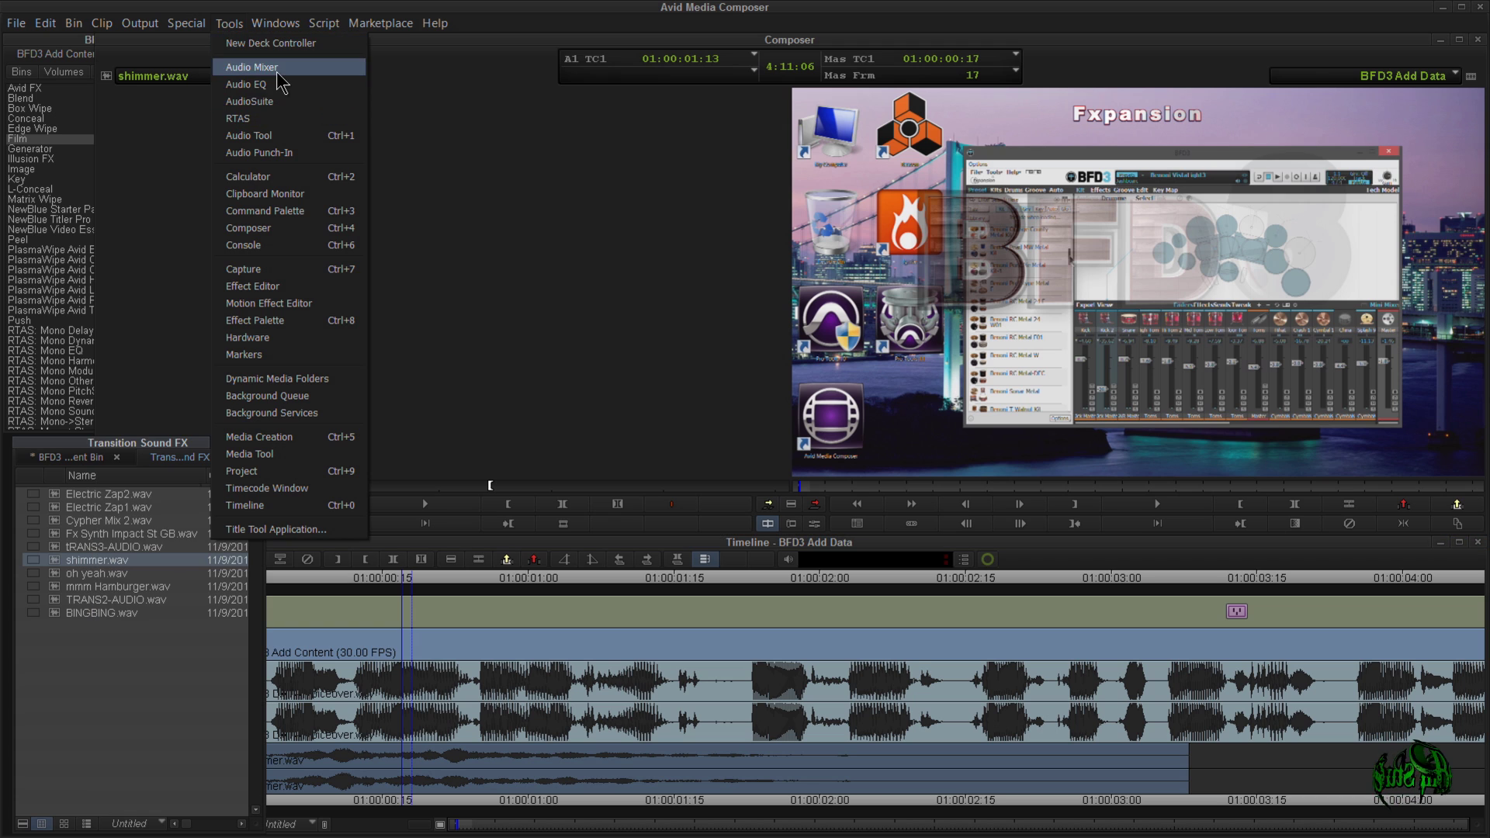
pyautogui.click(249, 62)
pyautogui.moveTo(160, 355); pyautogui.dragTo(223, 370)
pyautogui.moveTo(36, 178); pyautogui.dragTo(30, 334)
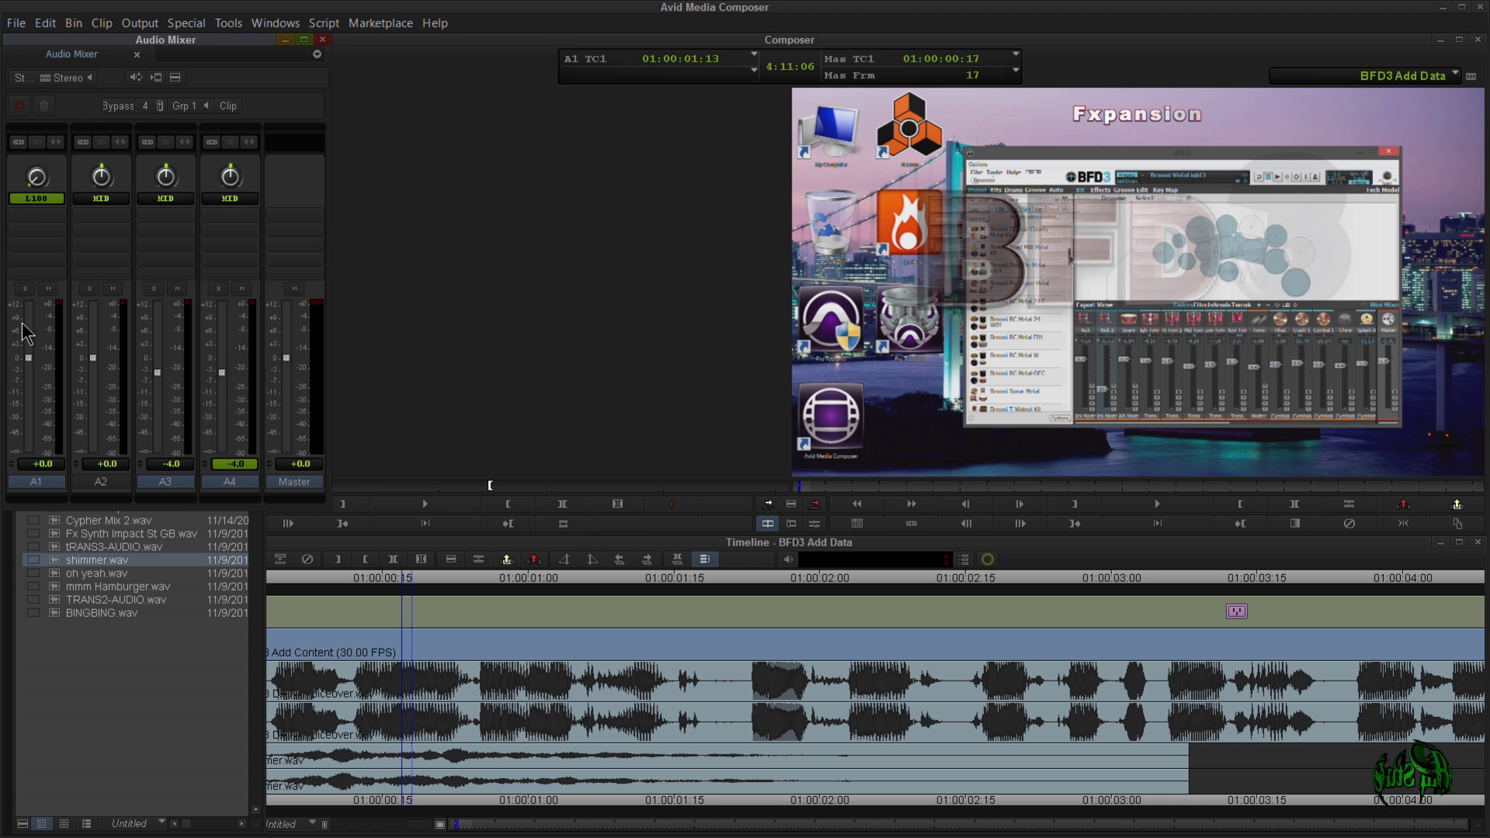
pyautogui.moveTo(102, 187); pyautogui.dragTo(104, 70)
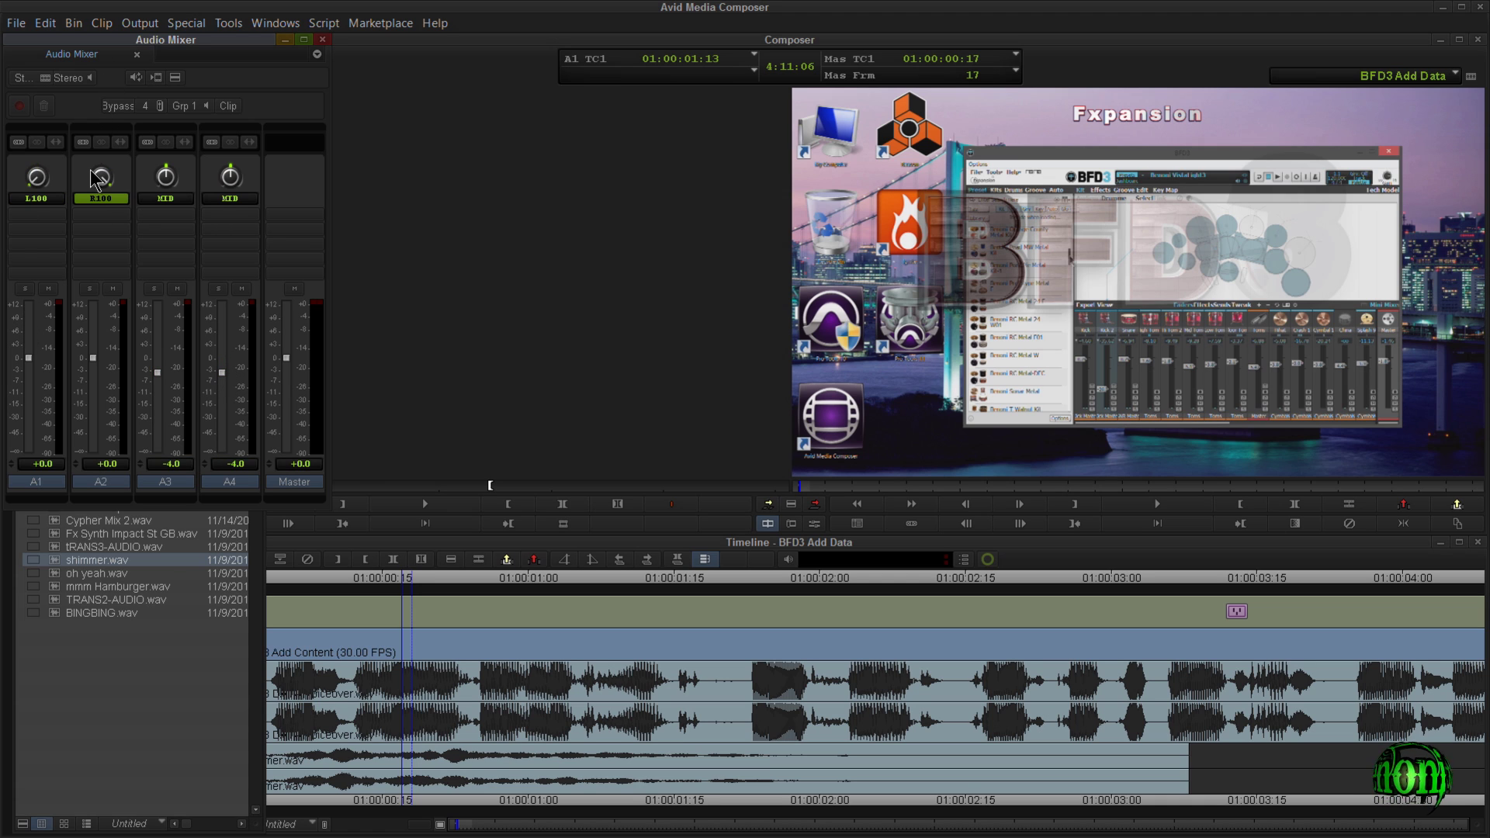
# Pan A3 to L16 and A4 to R6, lower their levels to -5.1 and -6.4, and play the mix.
pyautogui.click(167, 199)
pyautogui.moveTo(232, 174); pyautogui.dragTo(234, 161)
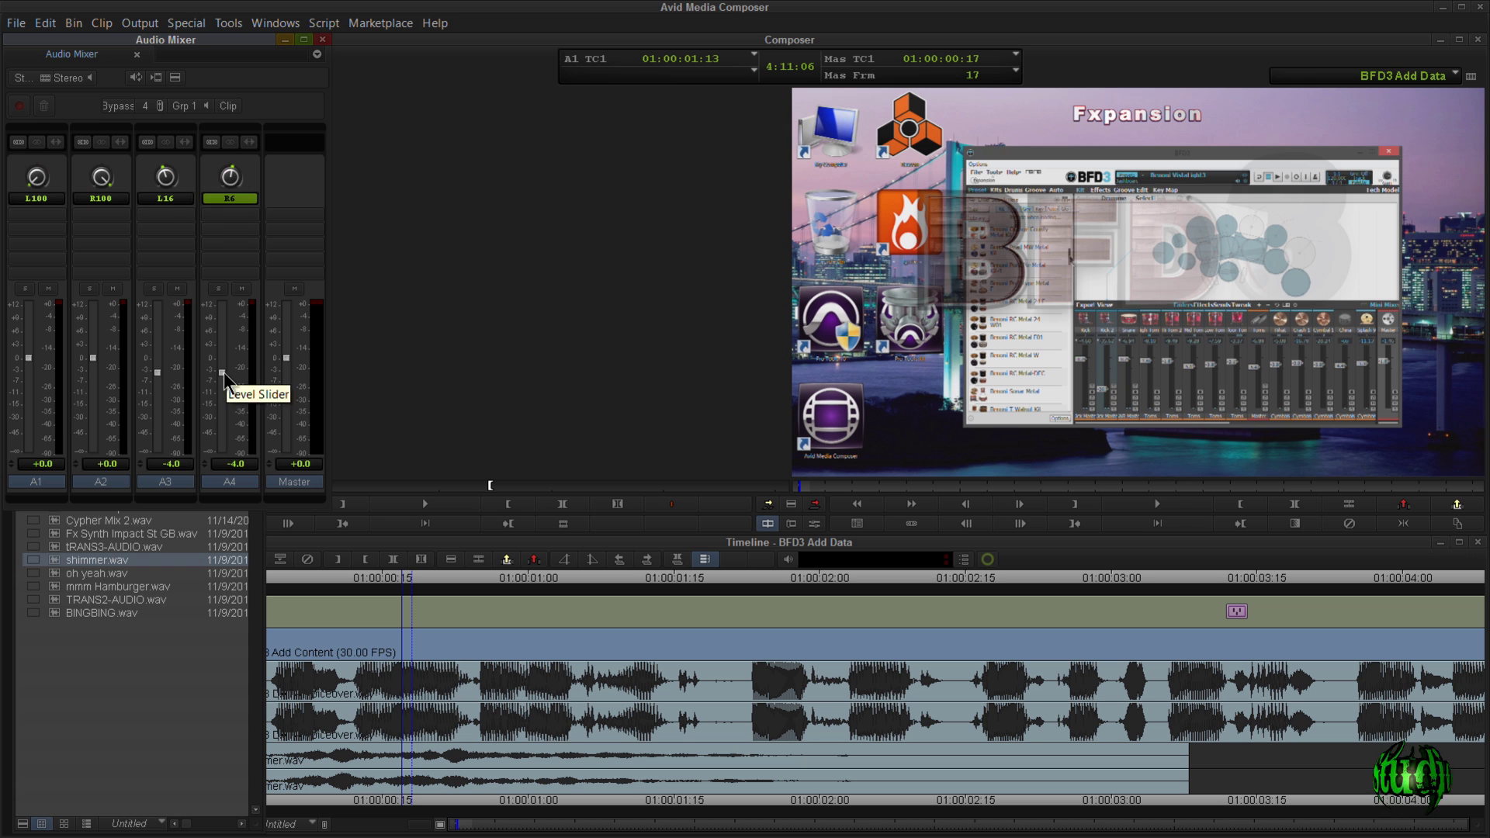
pyautogui.moveTo(223, 373); pyautogui.dragTo(222, 378)
pyautogui.click(157, 374)
pyautogui.click(365, 607)
pyautogui.press('space')
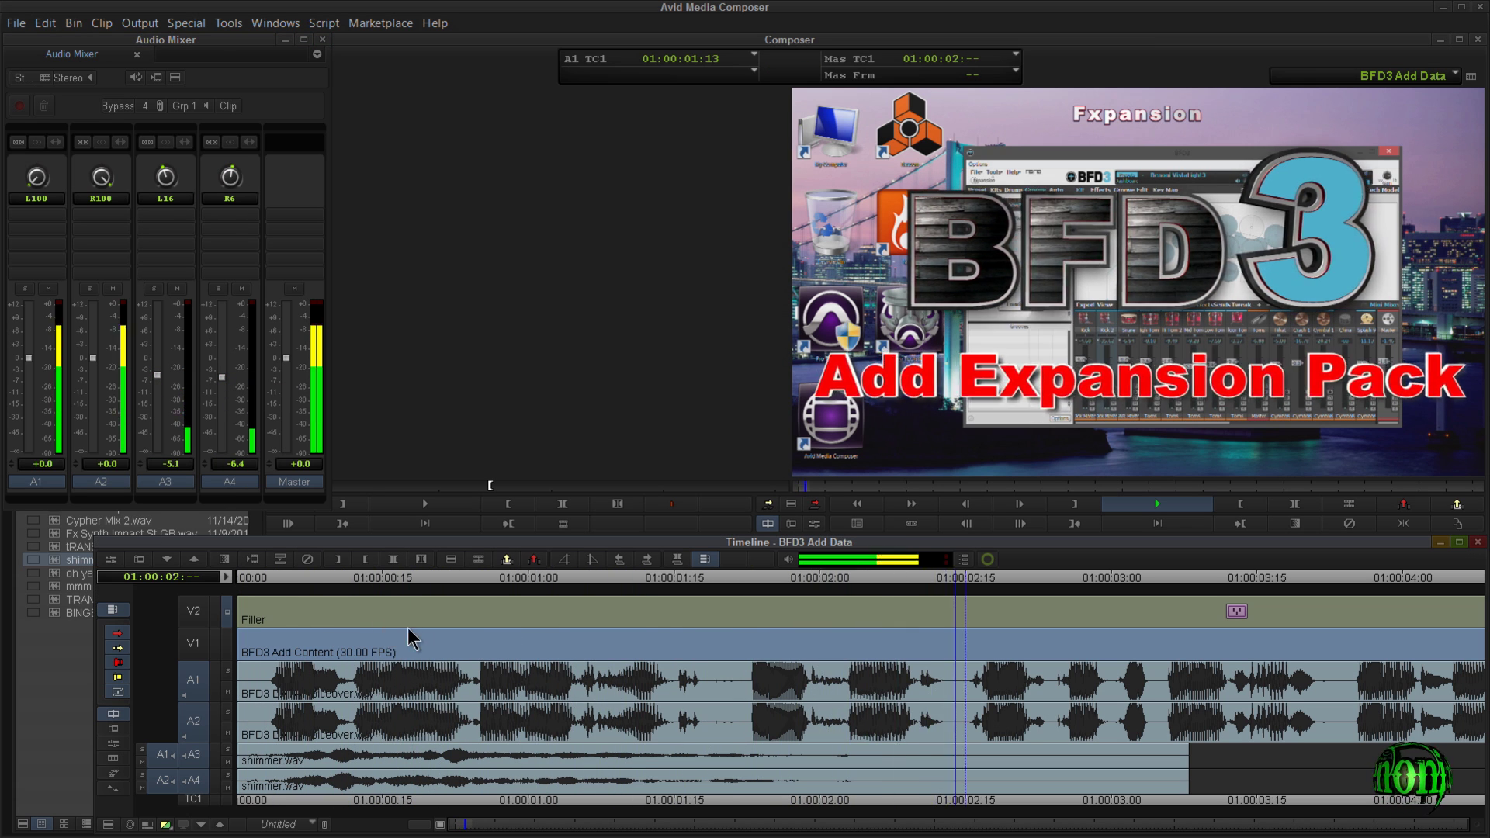
pyautogui.press('space')
pyautogui.click(394, 578)
# Trim the start of shimmer.wav on A3 and A4 to 01:00:00:02, playing the title from the start to check the sound.
pyautogui.press('Home')
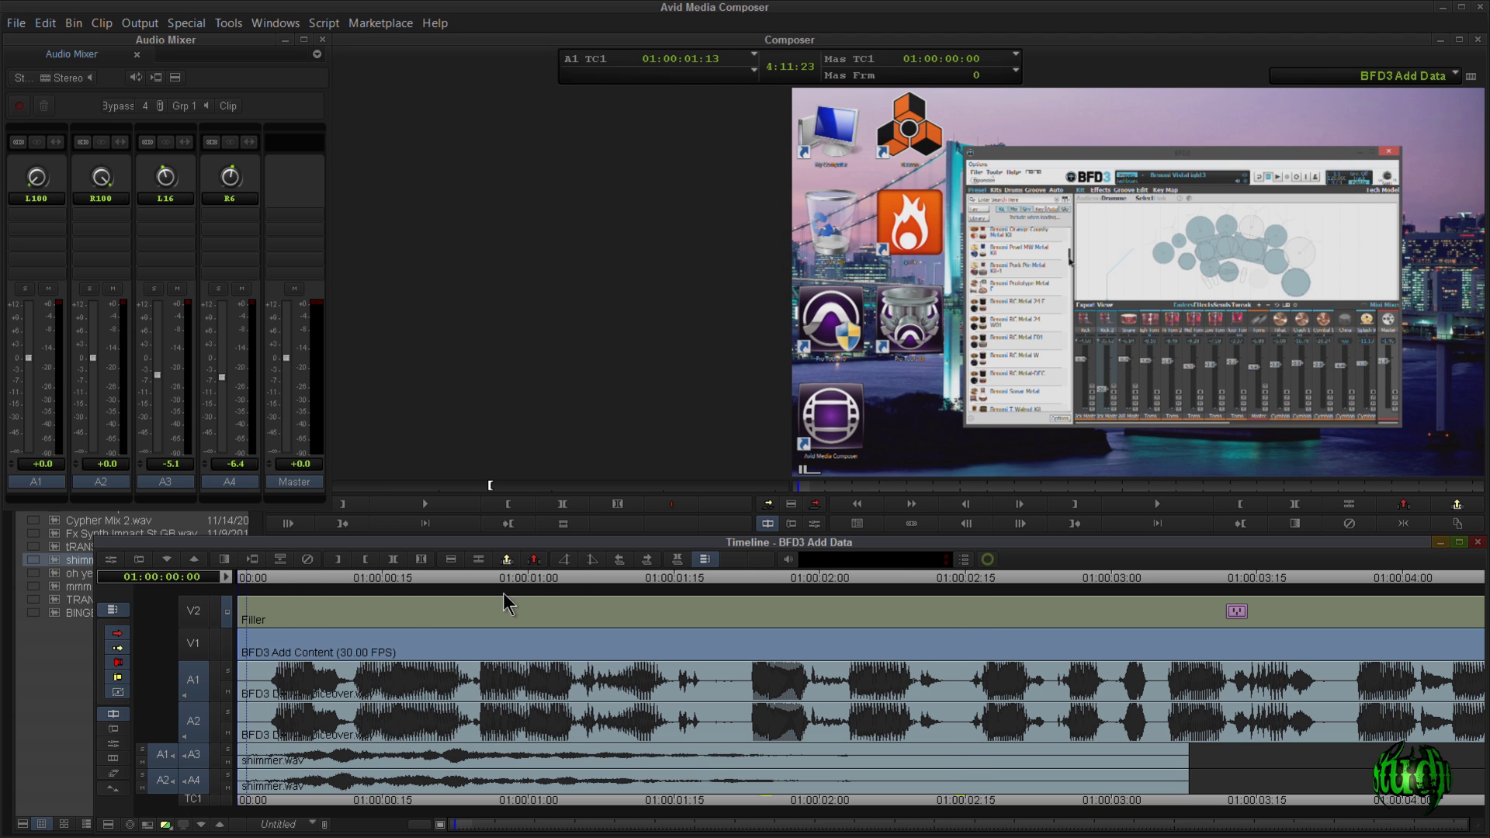
pyautogui.press('space')
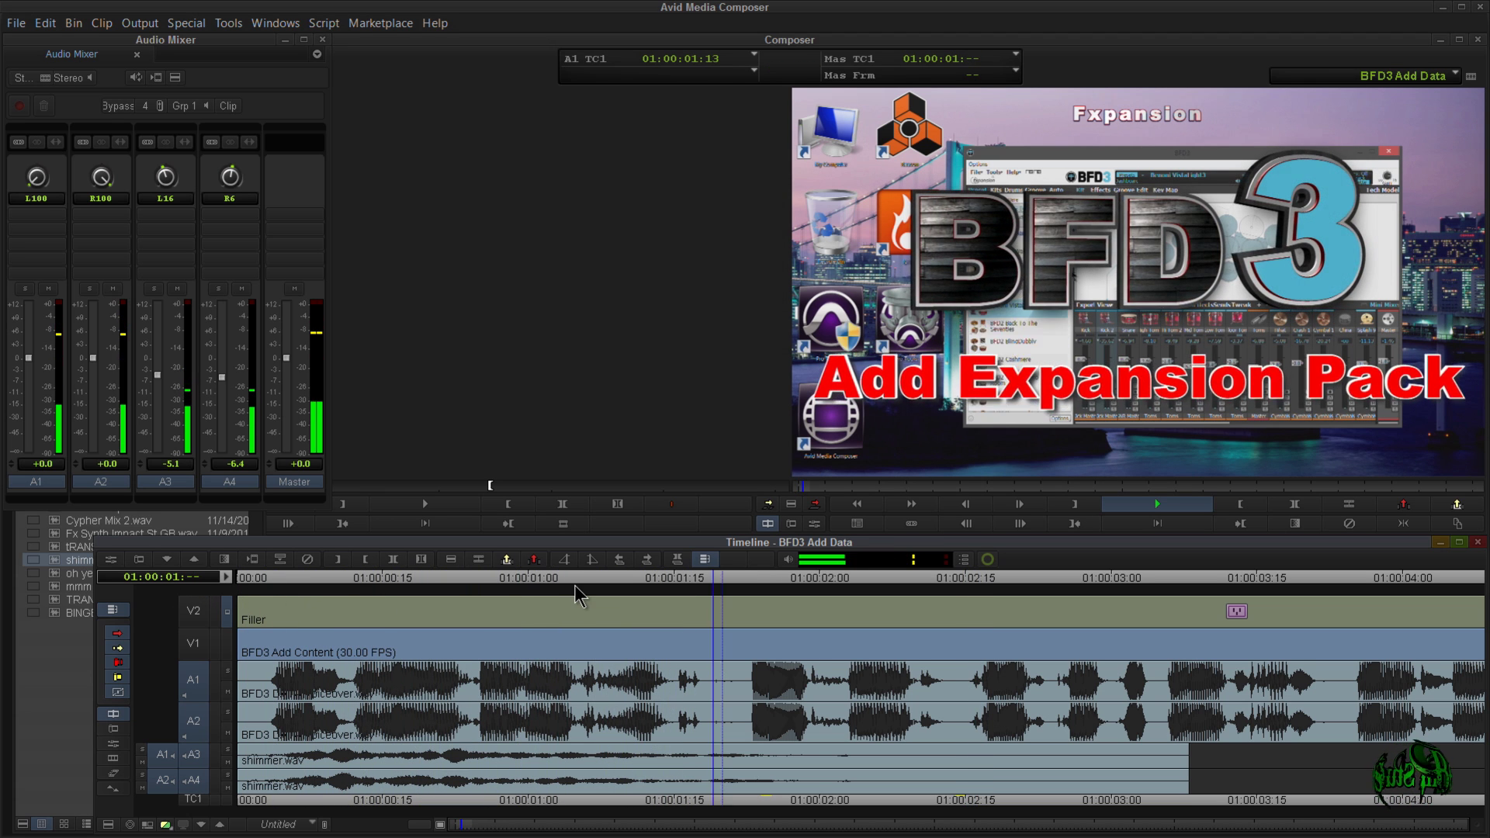
pyautogui.press('space')
pyautogui.press('Home')
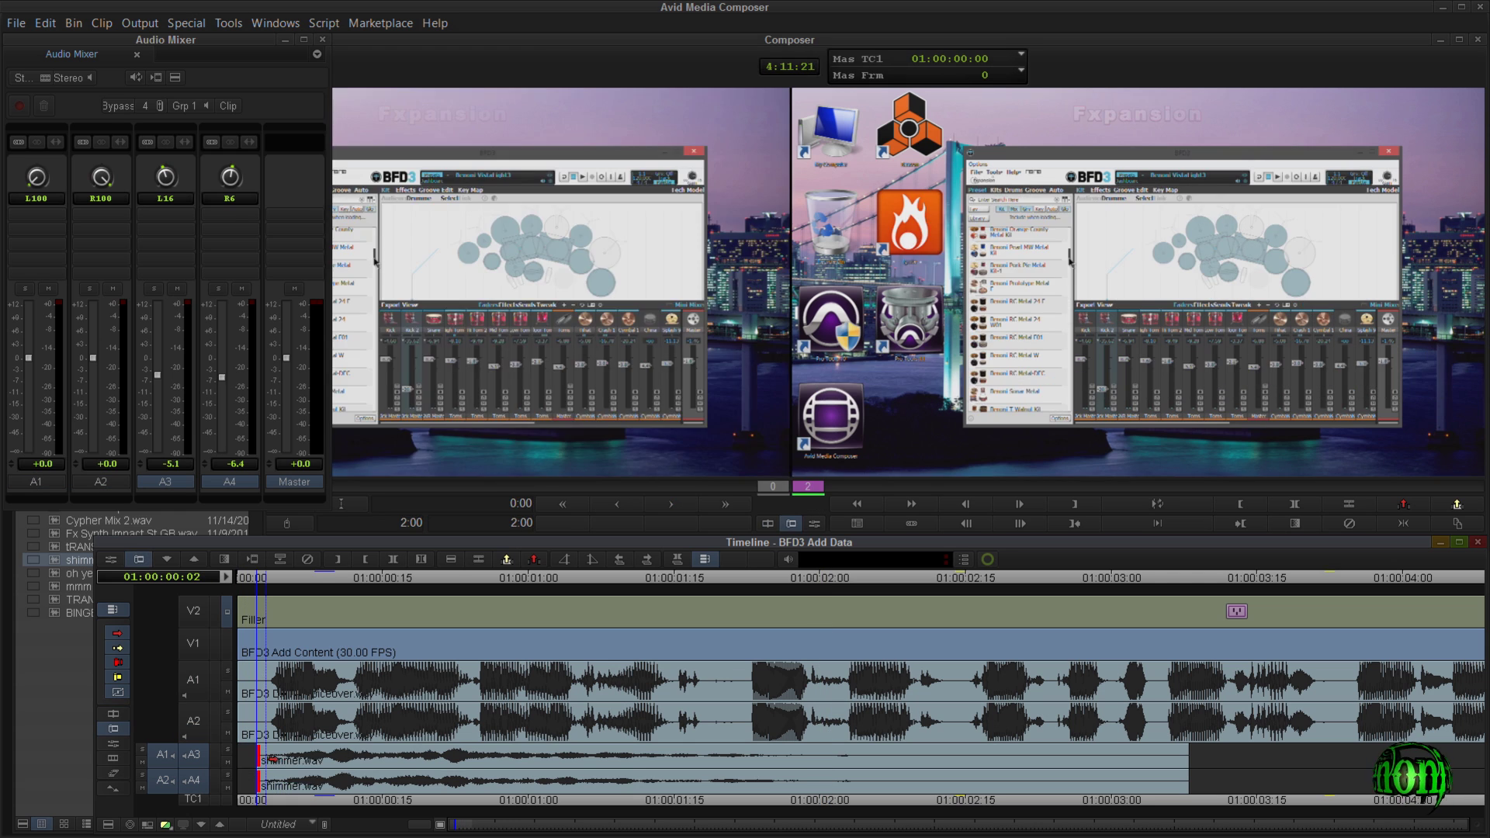
pyautogui.press('space')
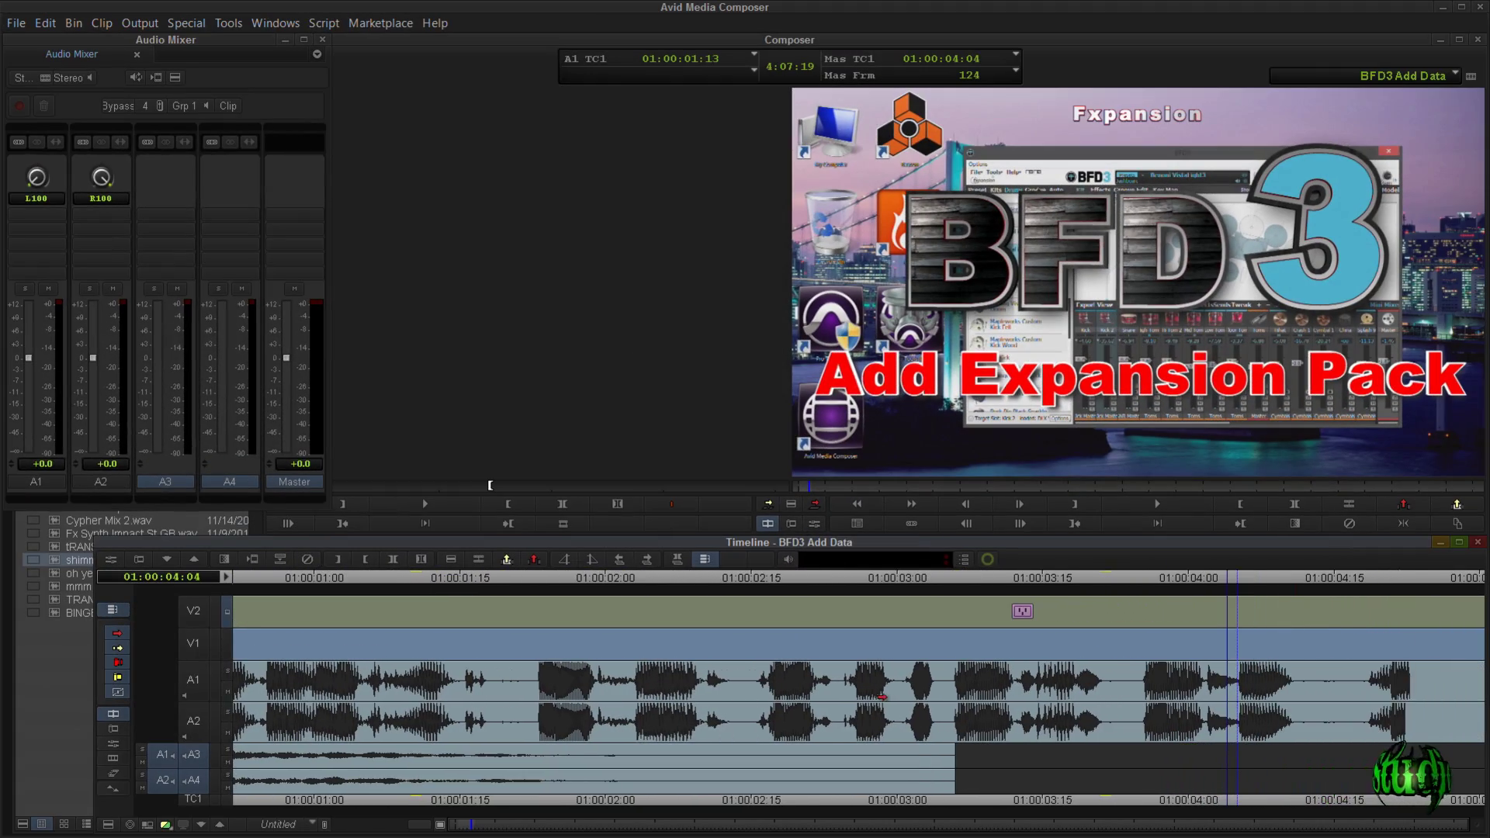
# Close the Audio Mixer and cut the filler on V2 at 01:00:44:23 and 01:00:46:29.
pyautogui.click(634, 823)
pyautogui.moveTo(859, 578); pyautogui.dragTo(657, 593)
pyautogui.click(193, 615)
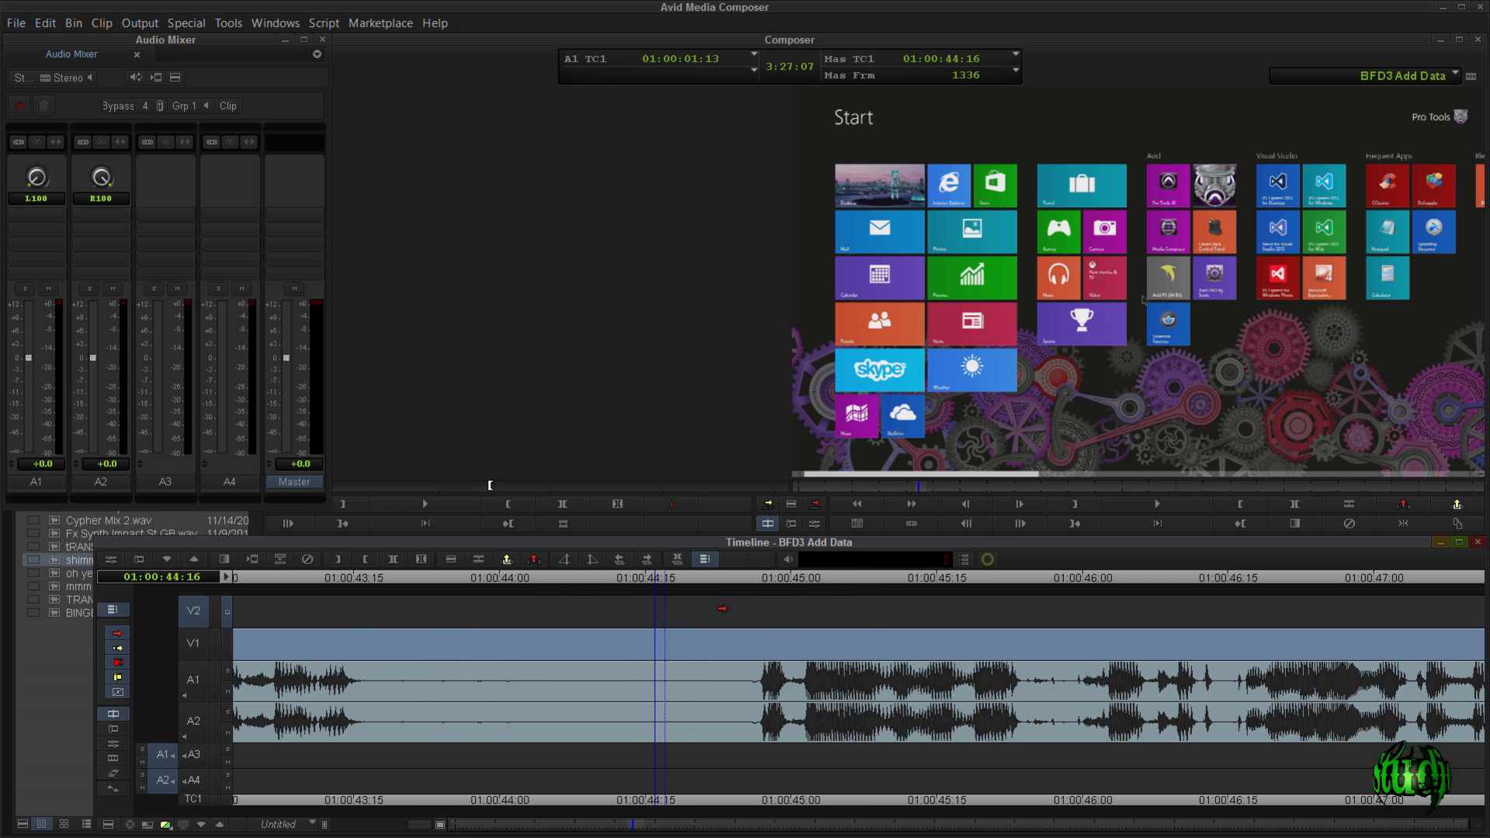
pyautogui.click(322, 41)
pyautogui.click(653, 599)
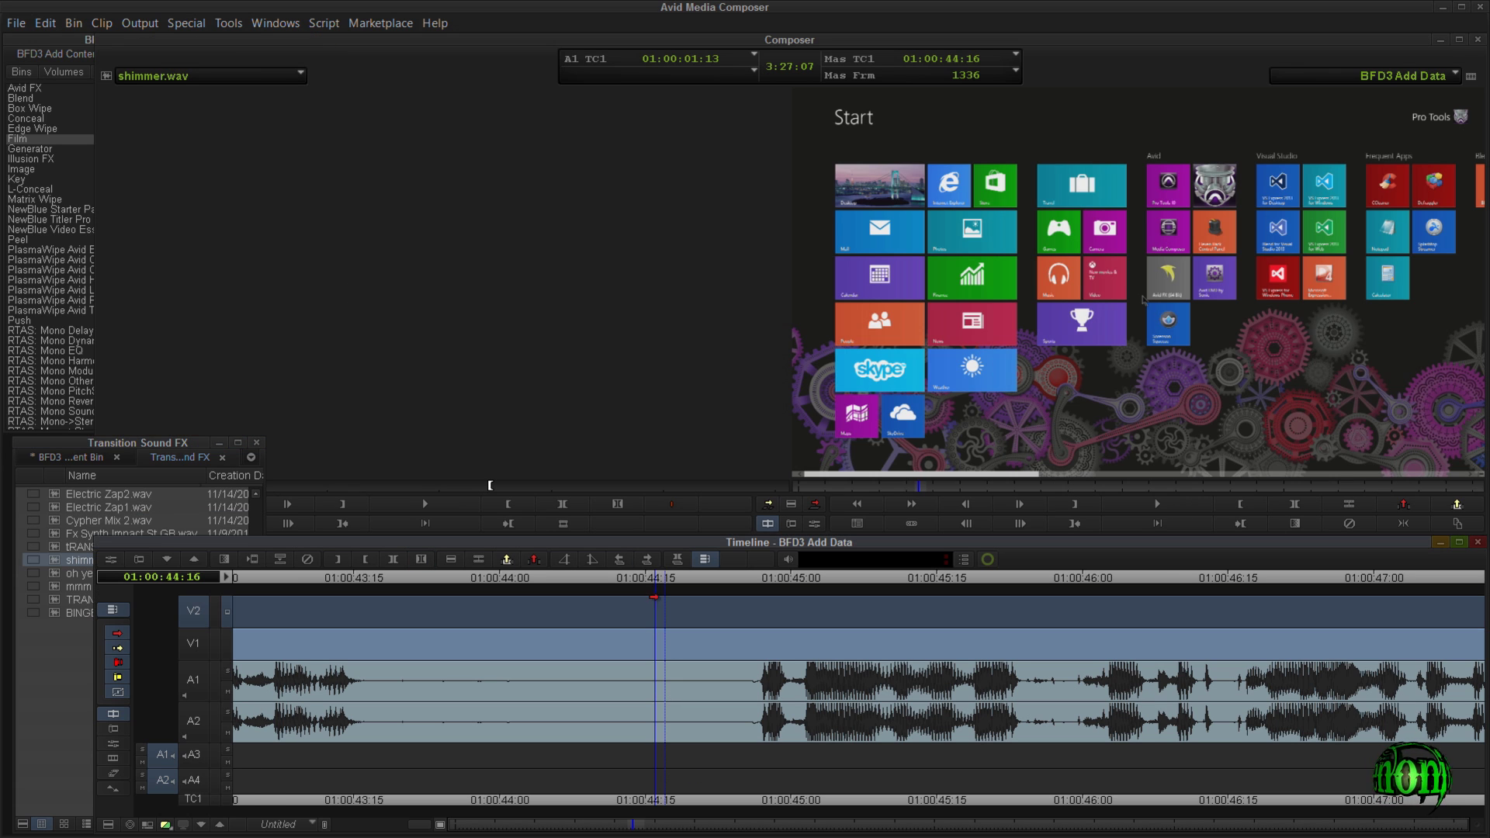
pyautogui.moveTo(657, 588); pyautogui.dragTo(725, 595)
pyautogui.hotkey('ctrl', 'e')
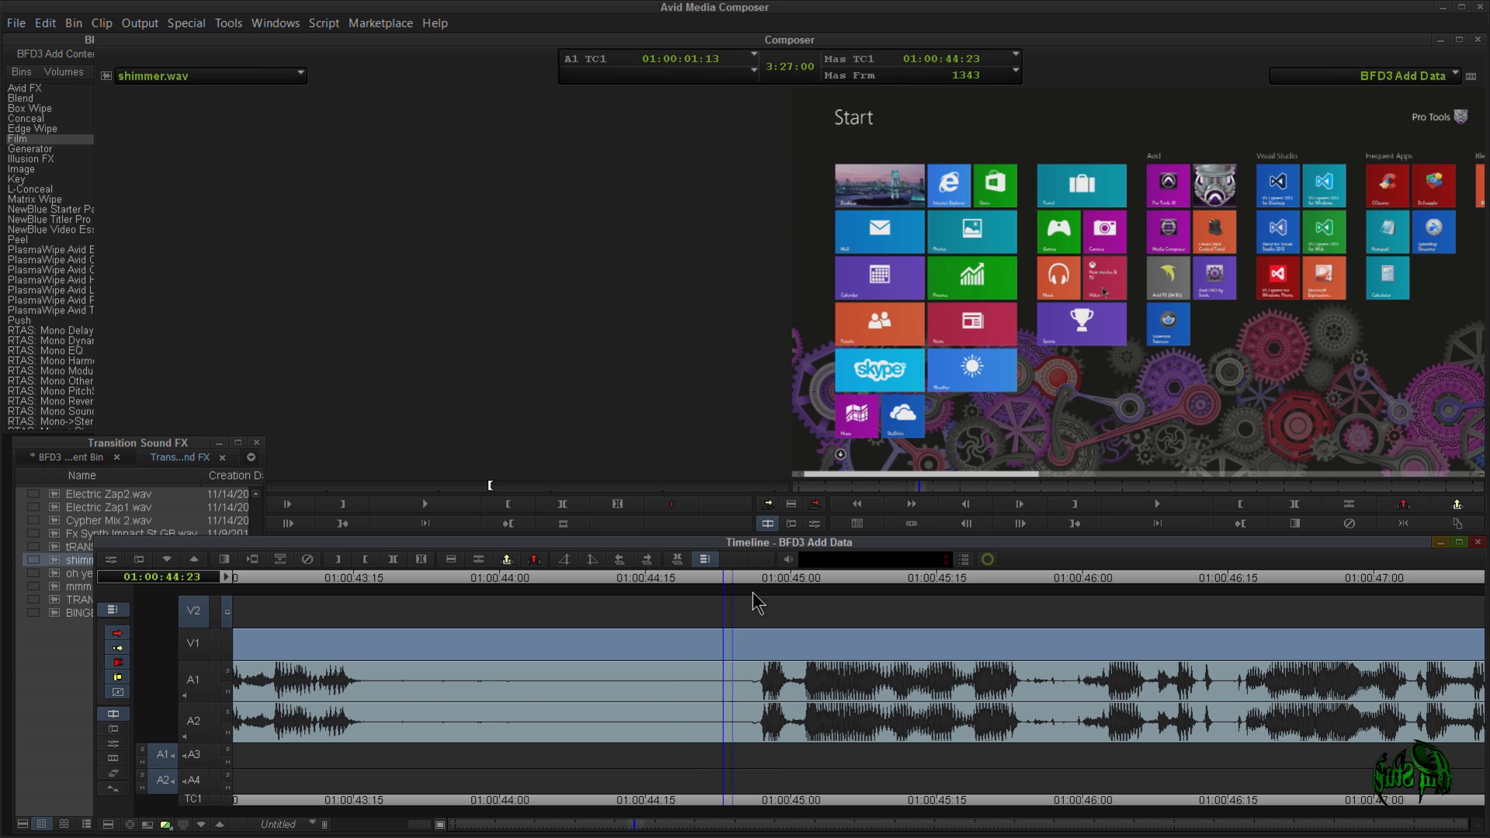
pyautogui.moveTo(733, 587); pyautogui.dragTo(1376, 605)
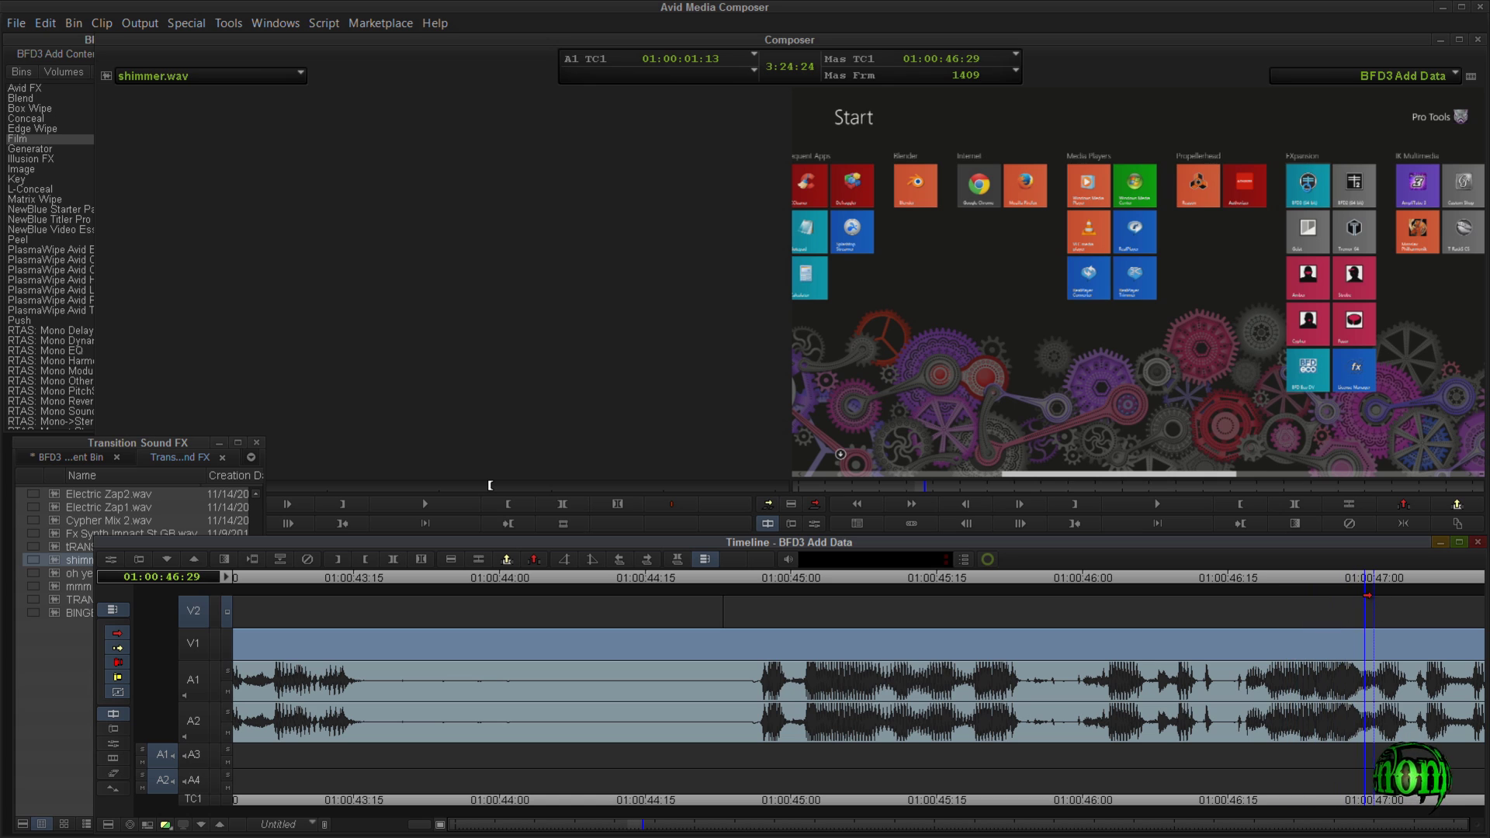
pyautogui.press('o')
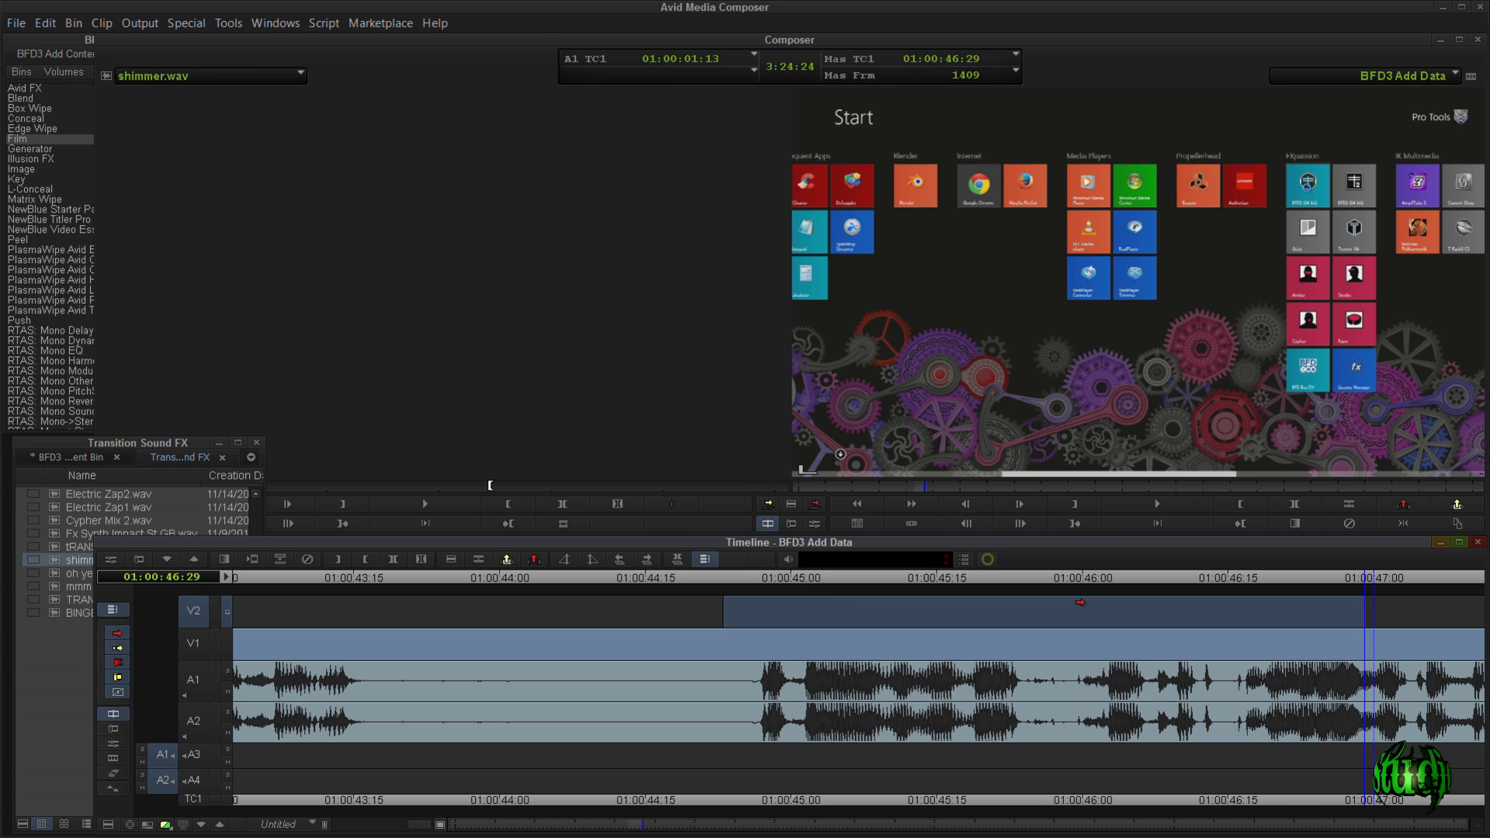
# Apply the NewBlue Titler Pro effect to the new V2 segment and open its title editor with the library showing.
pyautogui.click(24, 140)
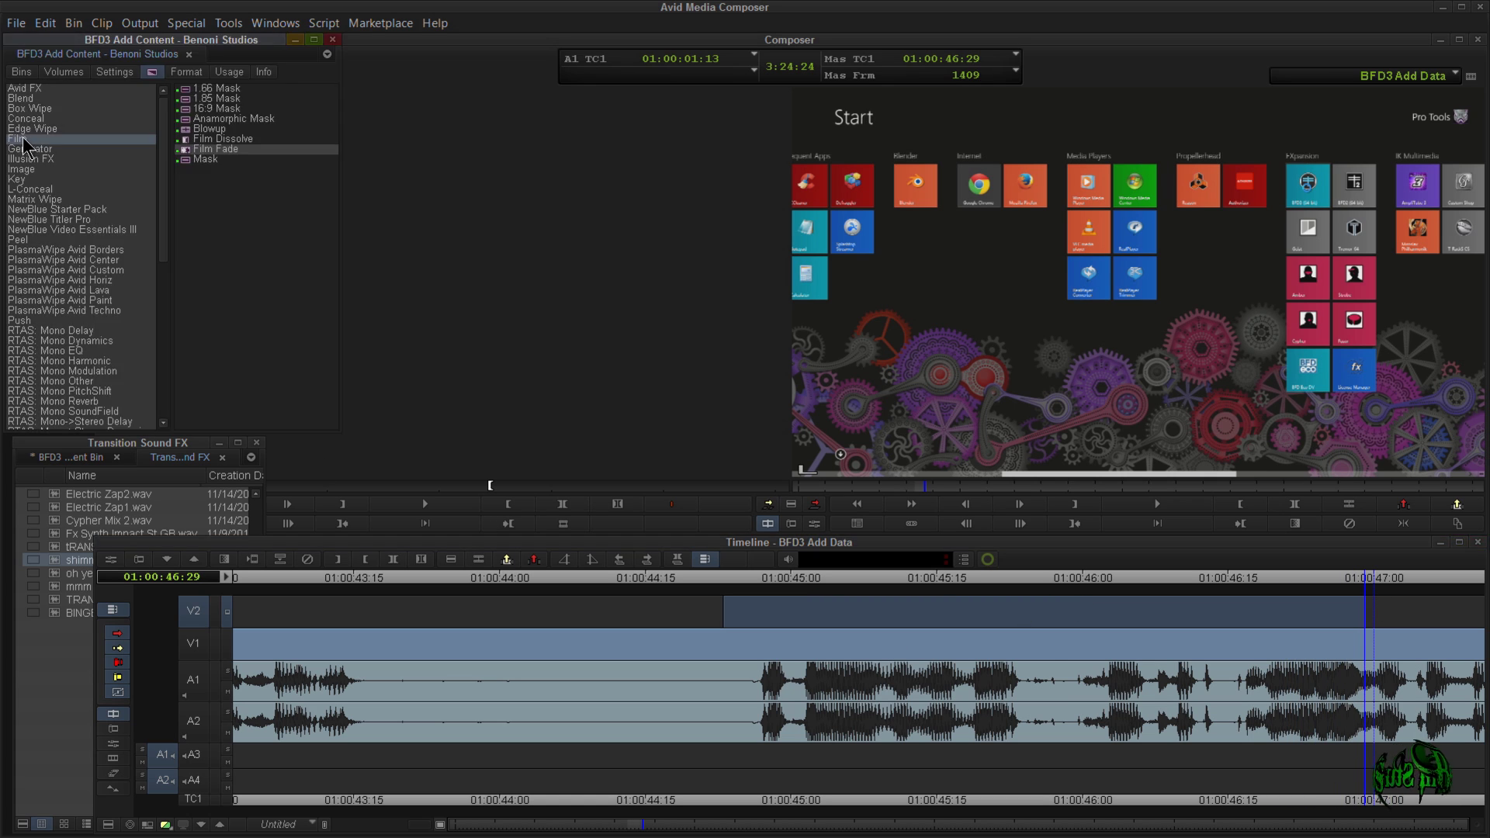
pyautogui.click(26, 221)
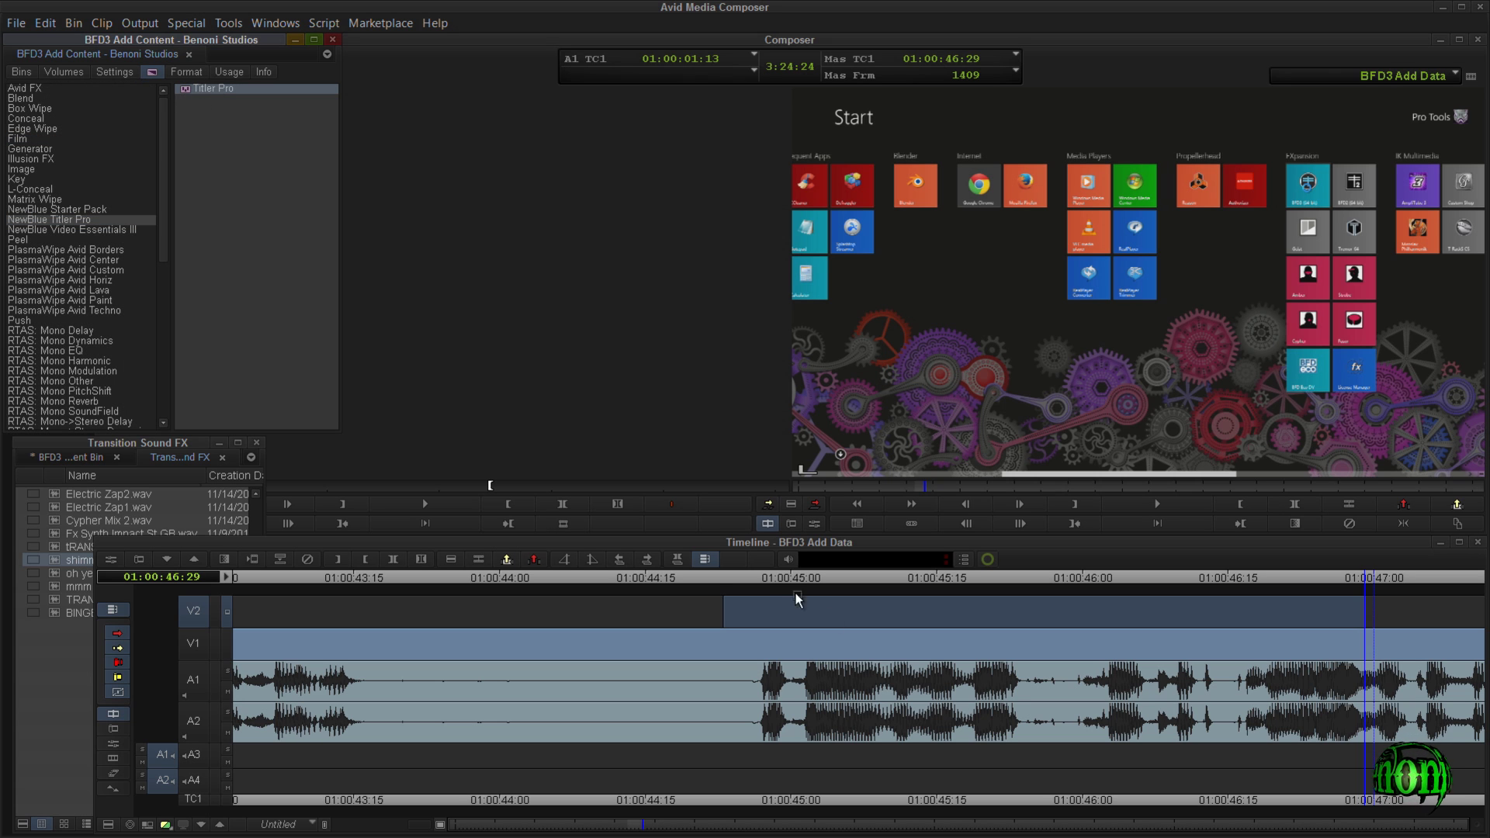
pyautogui.moveTo(912, 621); pyautogui.dragTo(913, 621)
pyautogui.click(868, 578)
pyautogui.click(814, 523)
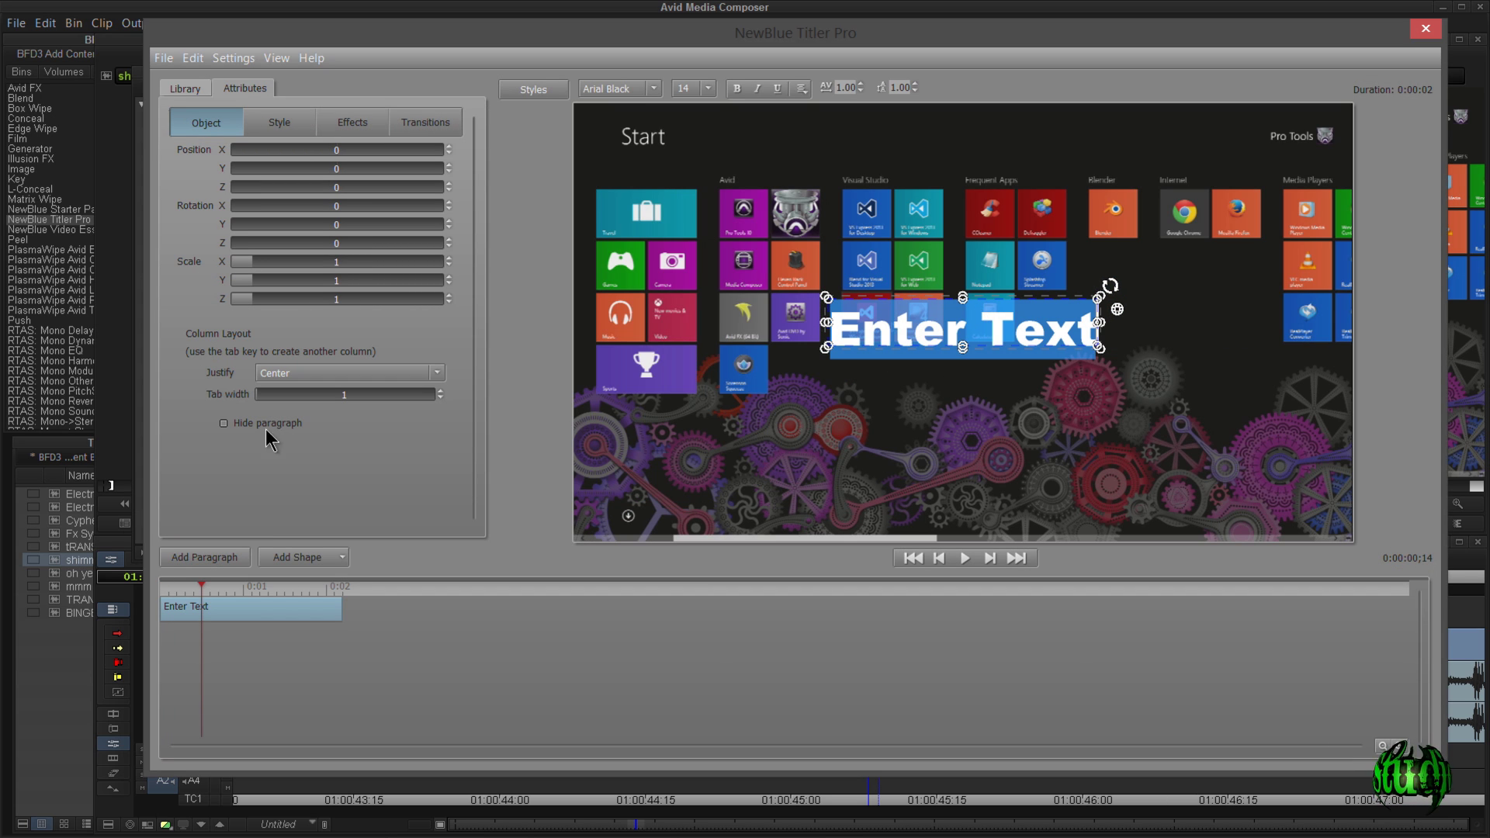
pyautogui.click(185, 89)
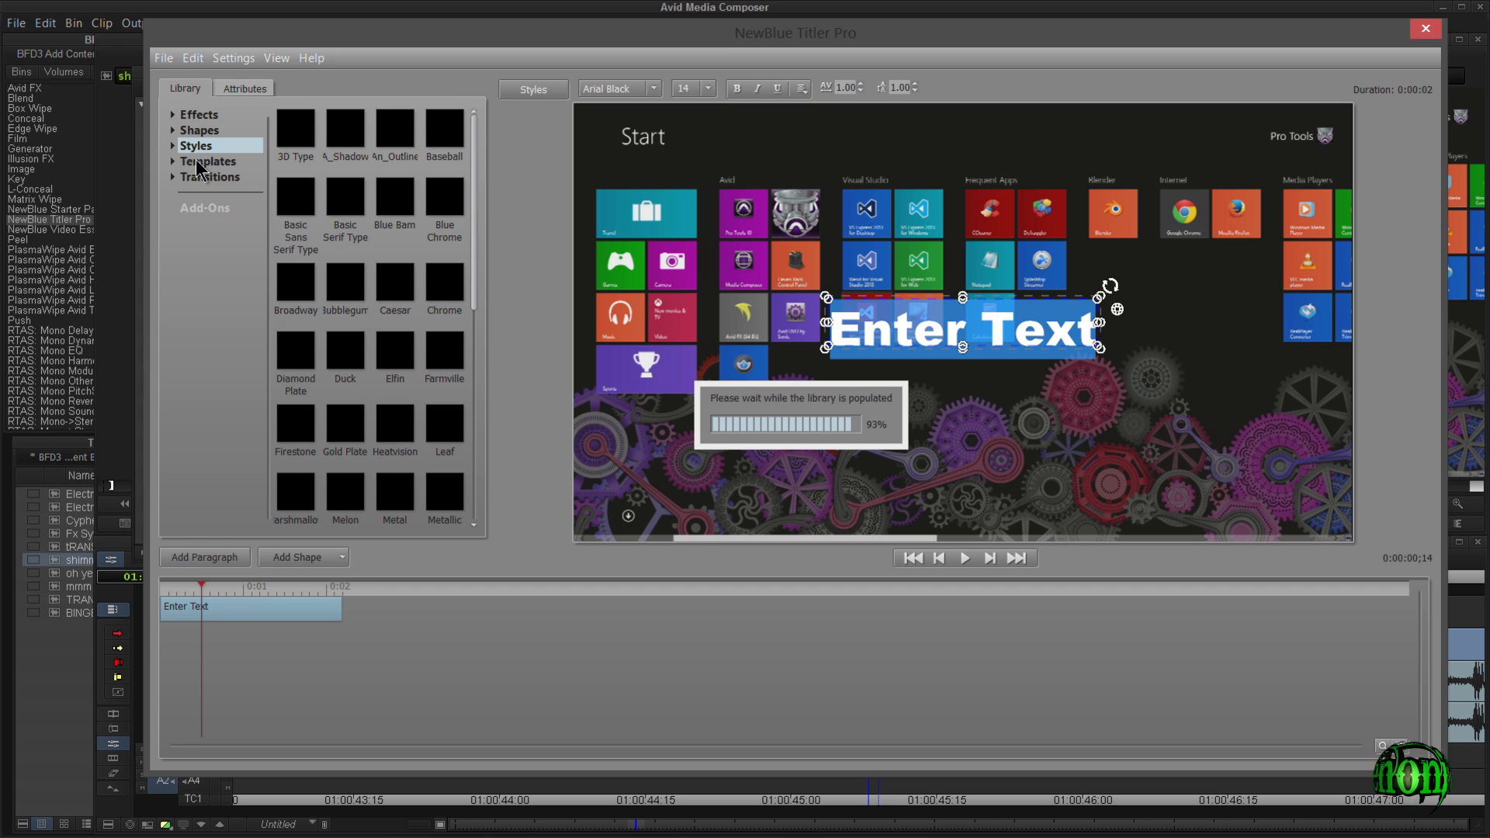
# Try the Fighting Words and Lantern templates on the new title and undo them.
pyautogui.click(197, 161)
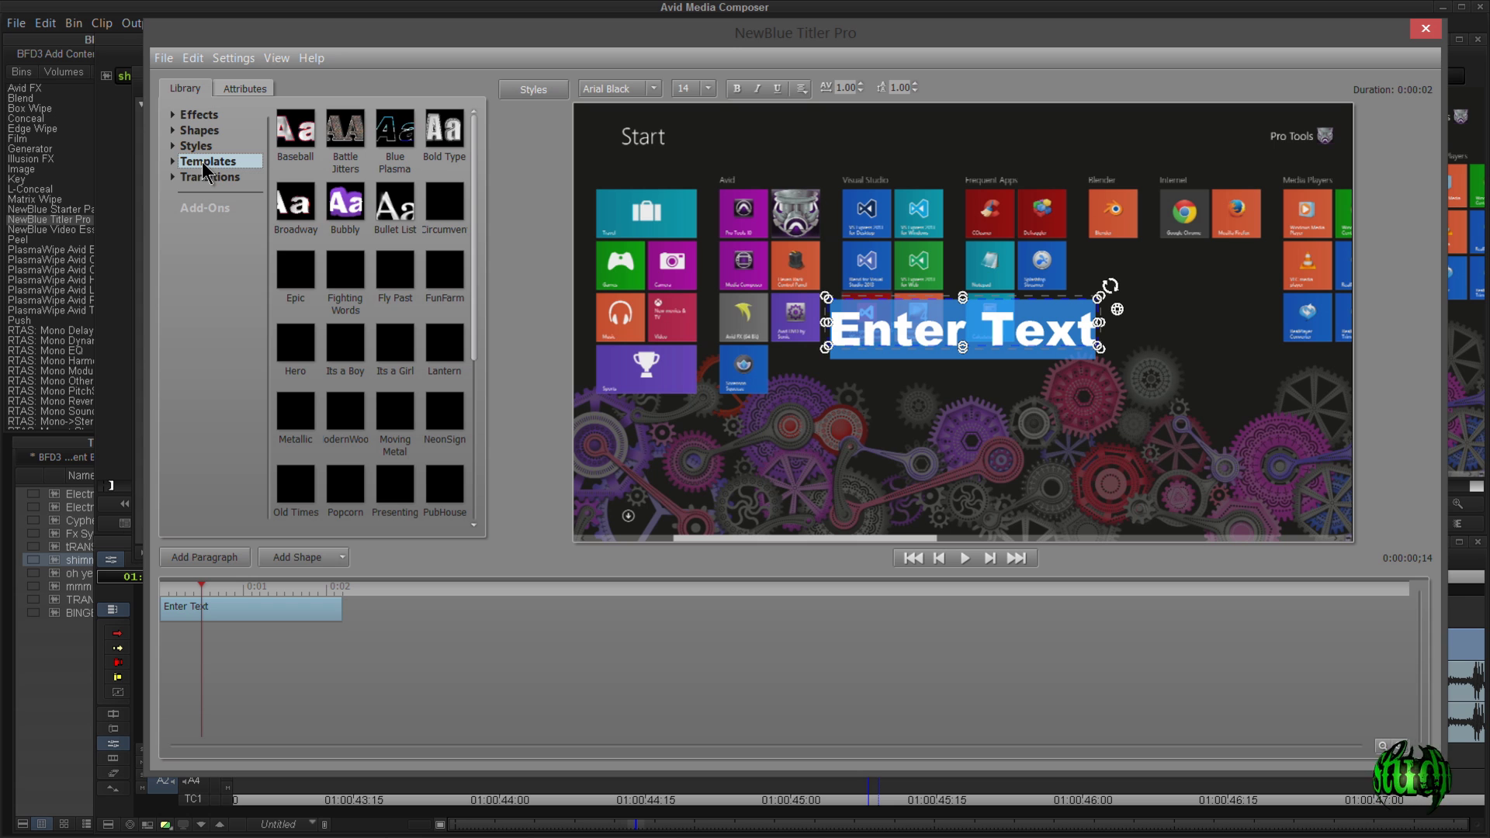
pyautogui.doubleClick(346, 275)
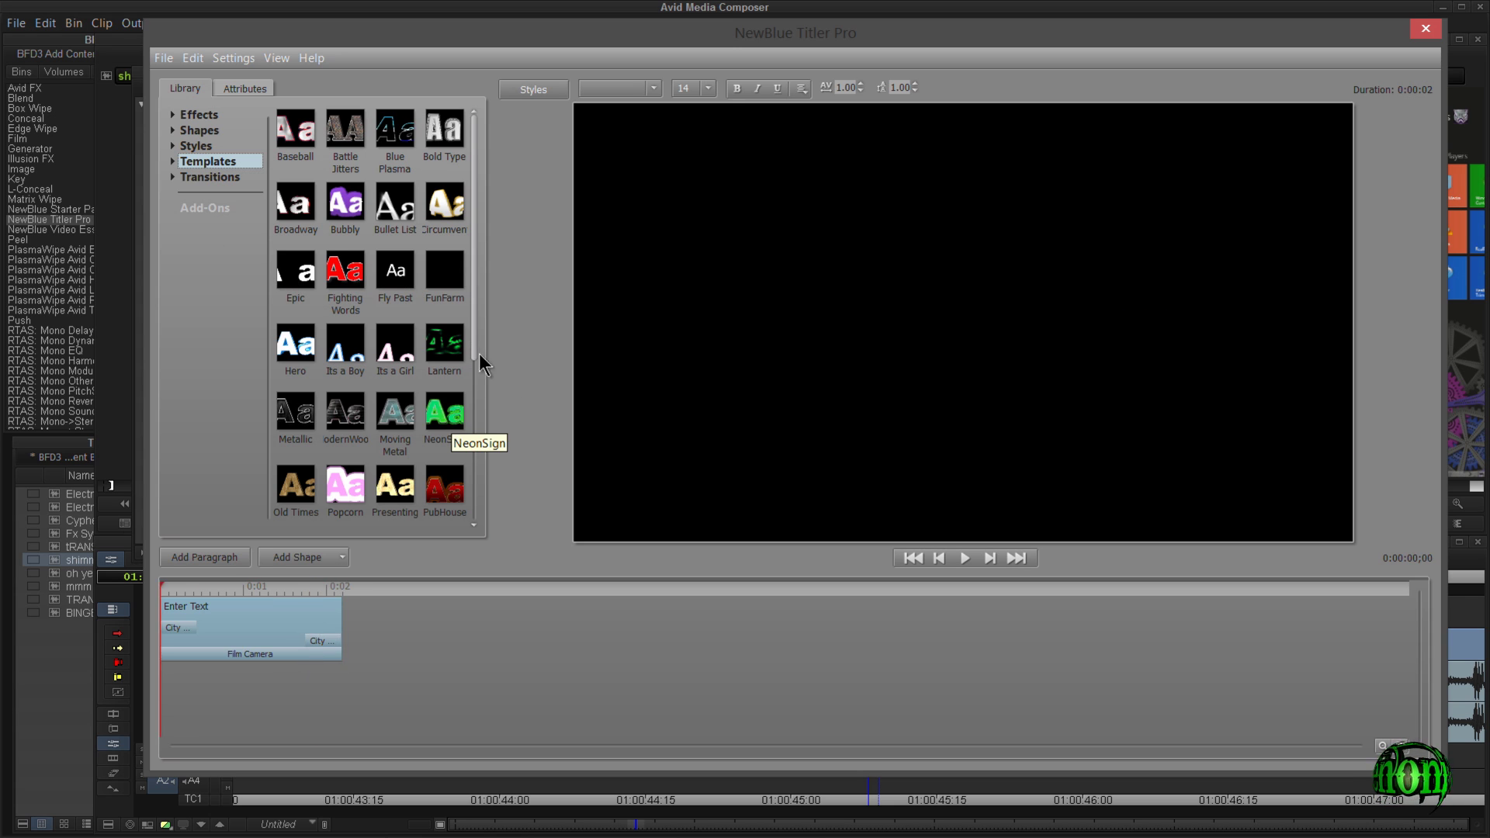
pyautogui.click(454, 351)
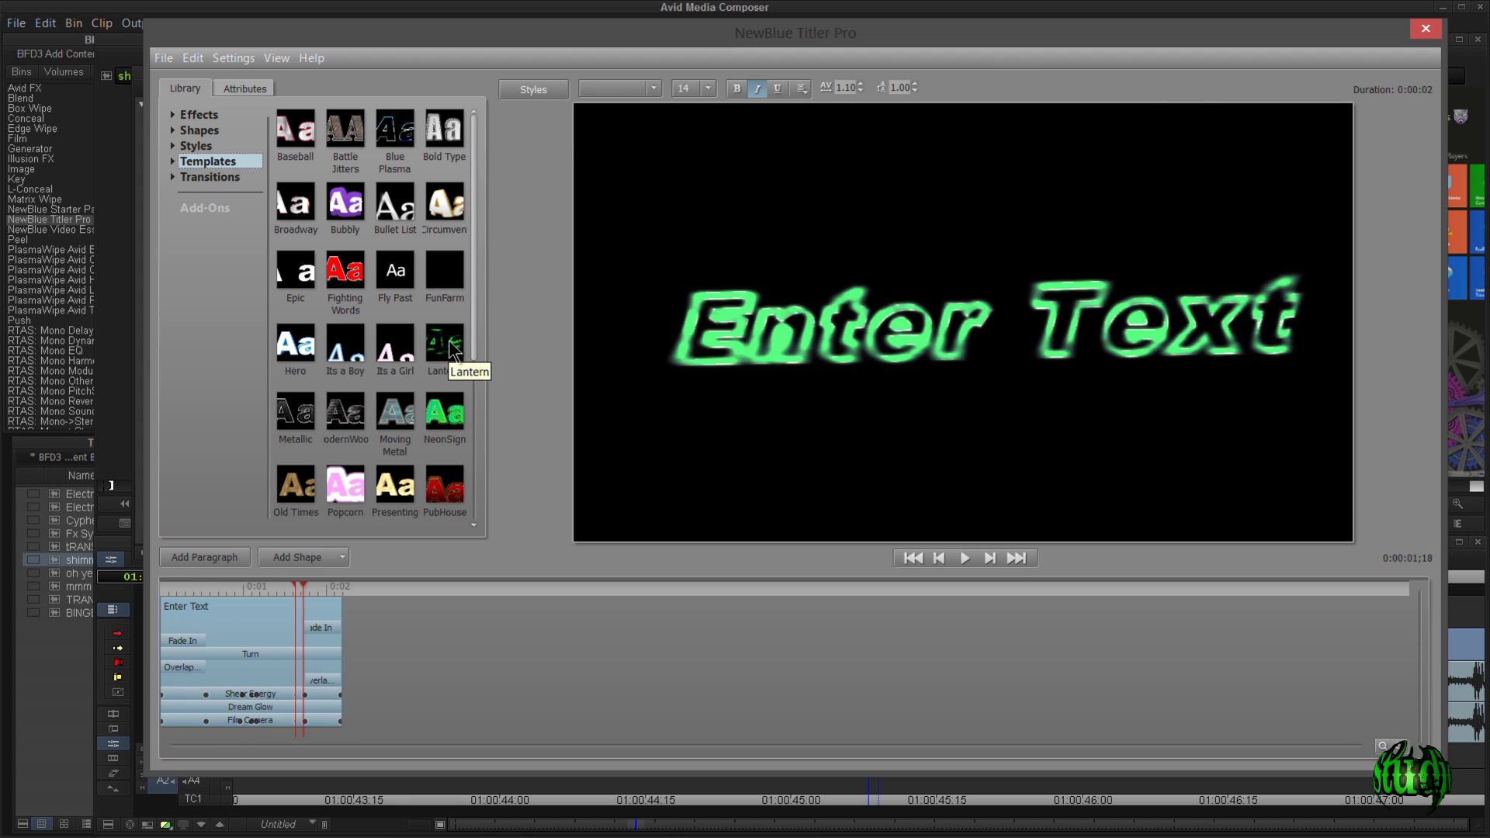
pyautogui.hotkey('ctrl', 'z')
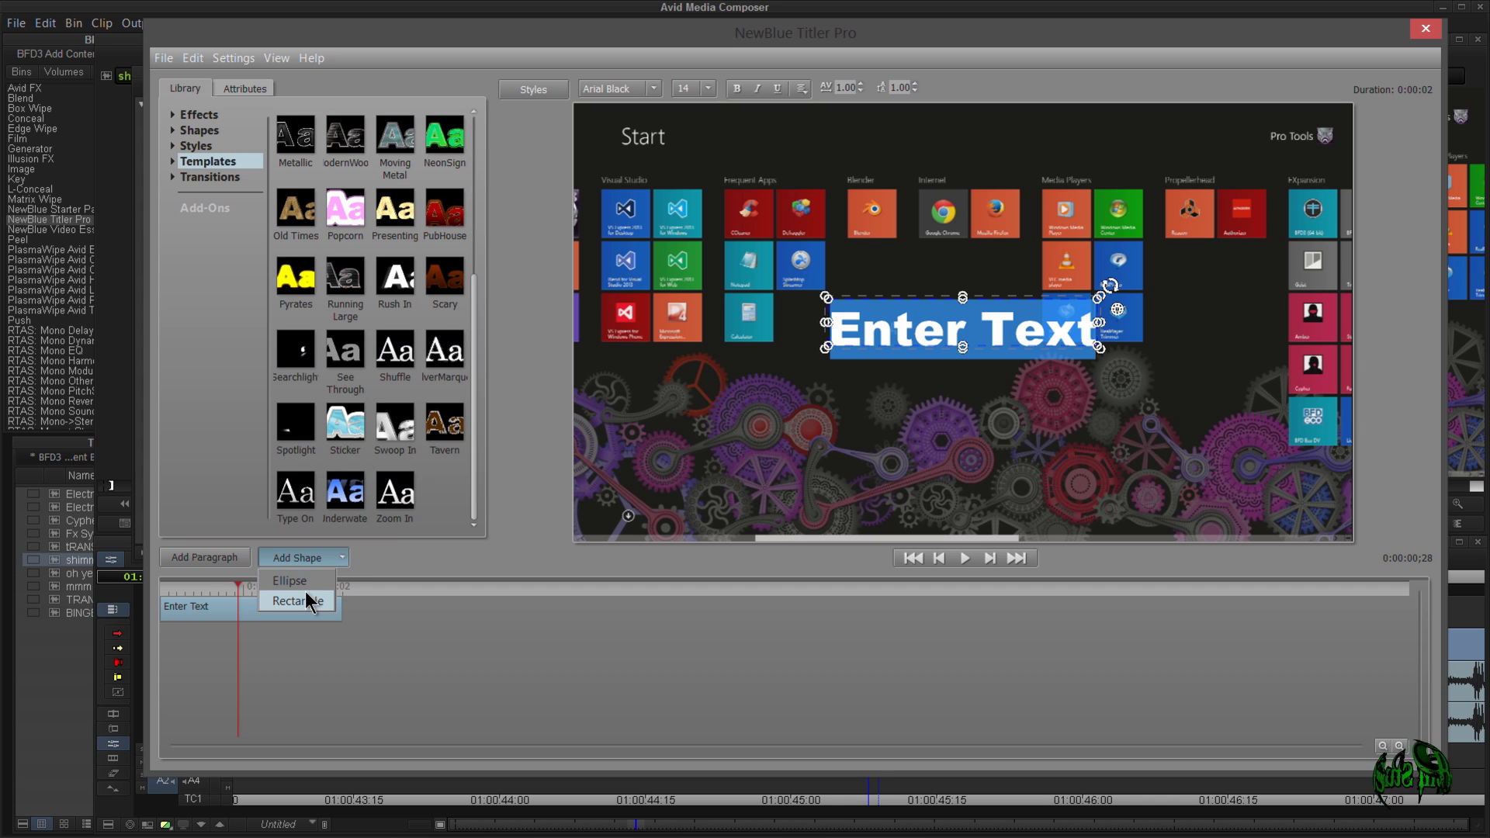
# Add a rectangle shape to the title and enlarge it around the middle of the frame.
pyautogui.click(308, 600)
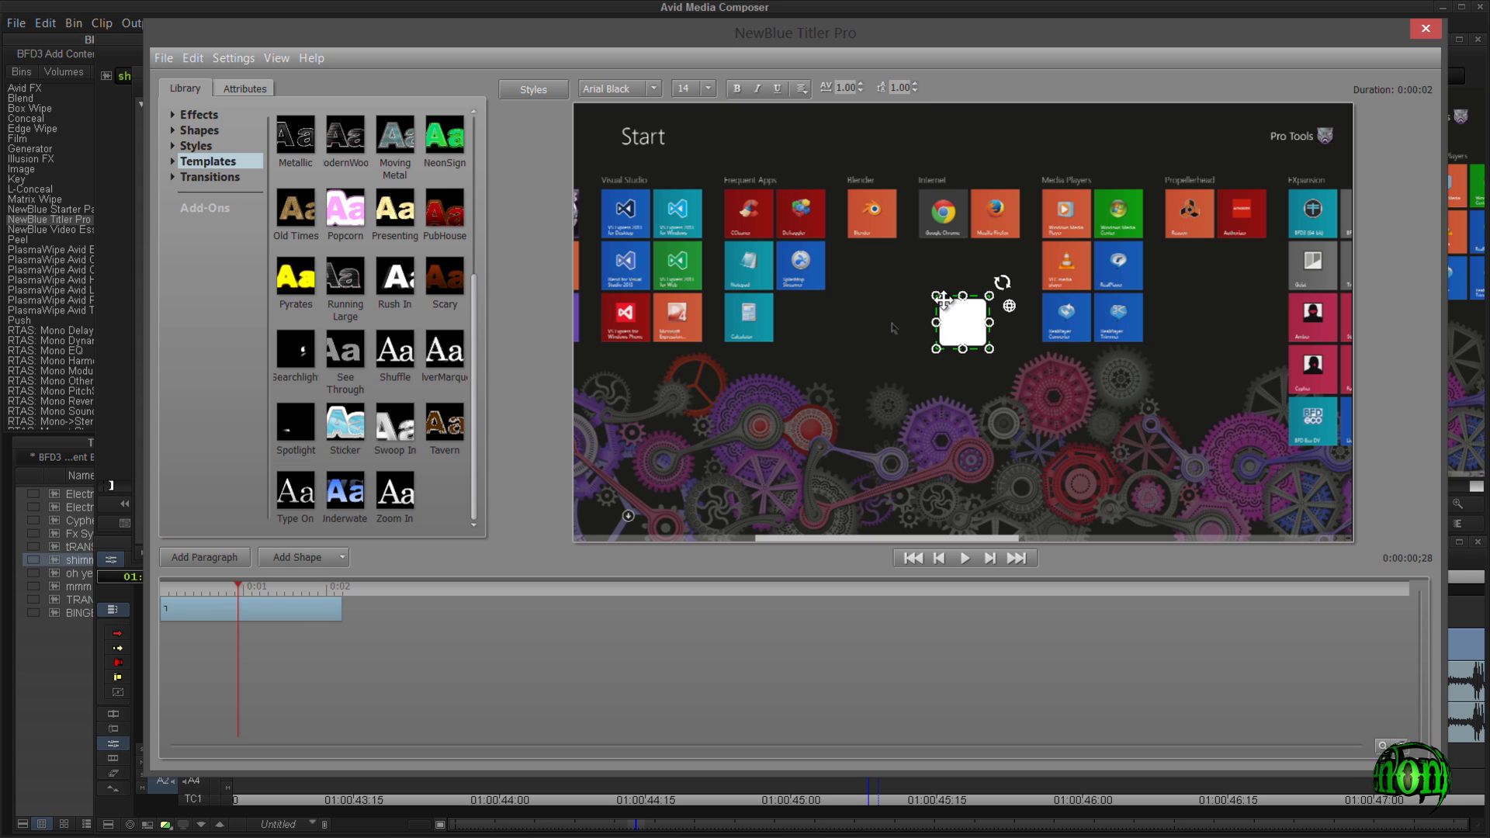
pyautogui.moveTo(938, 300); pyautogui.dragTo(862, 237)
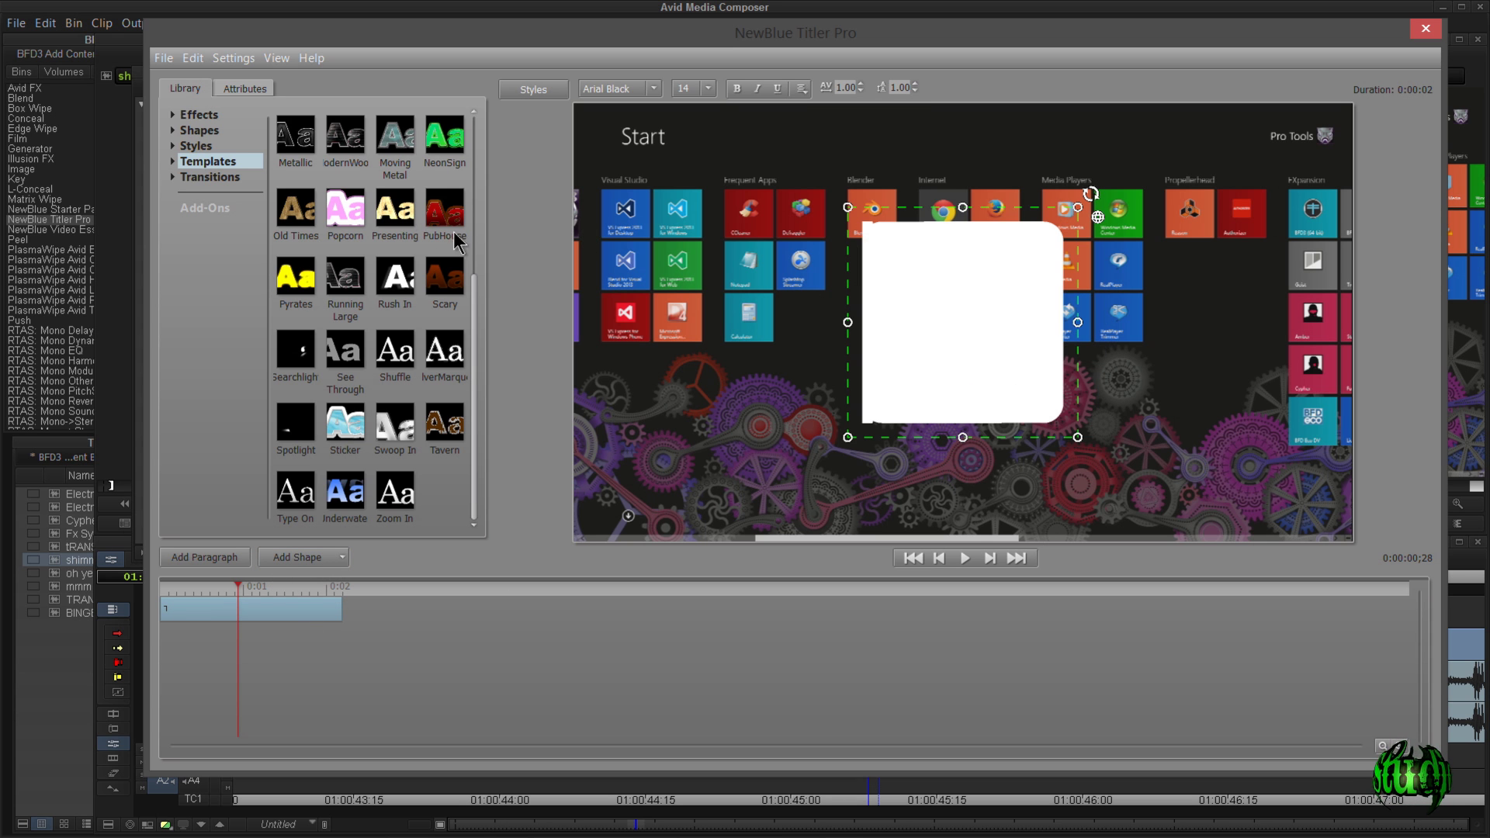
pyautogui.doubleClick(404, 219)
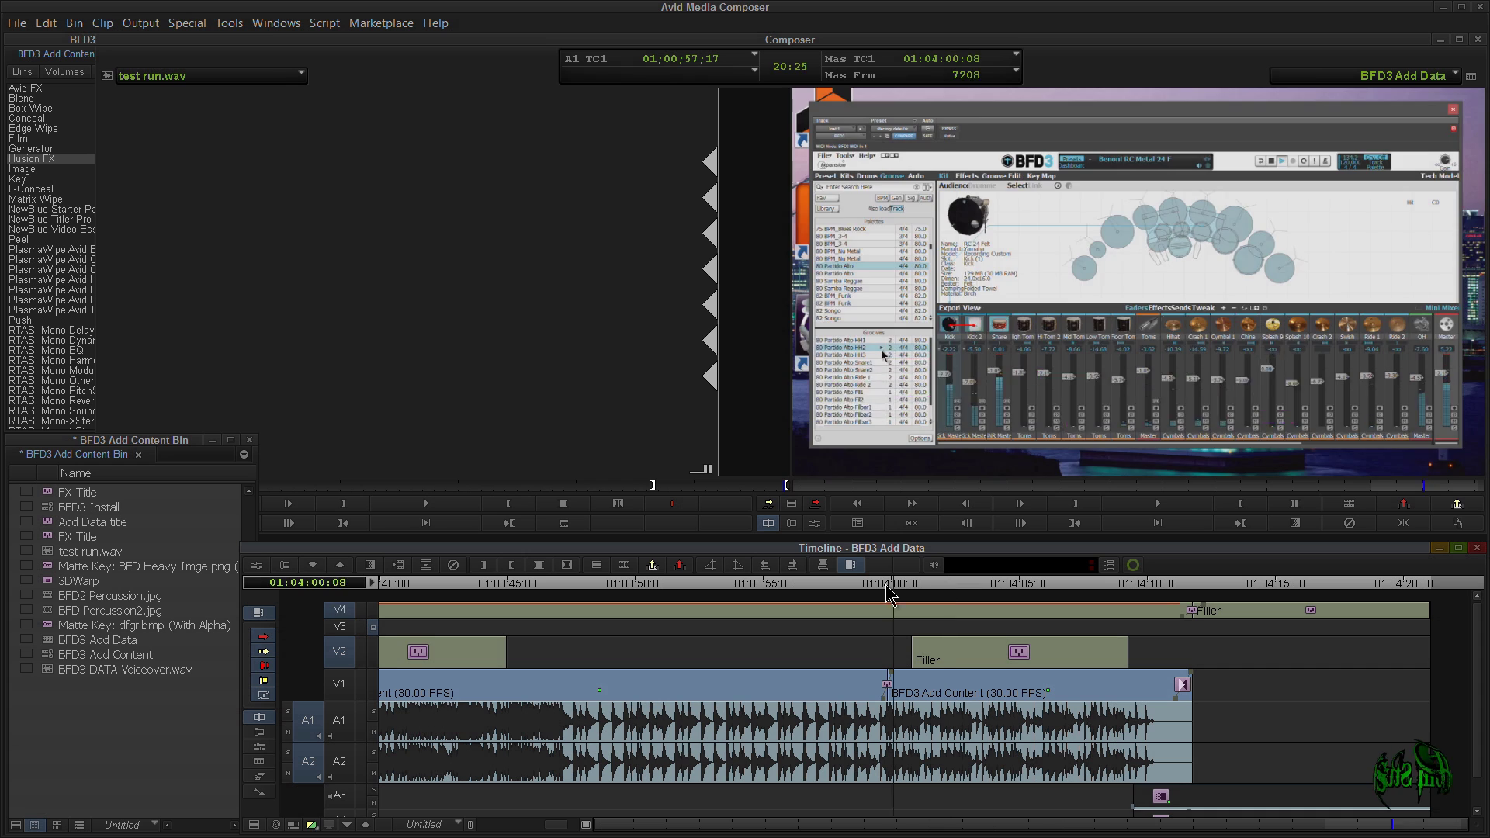
# Apply the saved FX Title from the bin to V2 in the sequence and scrub the timeline to preview it.
pyautogui.click(676, 601)
pyautogui.moveTo(48, 492); pyautogui.dragTo(697, 653)
pyautogui.click(686, 585)
pyautogui.moveTo(833, 593); pyautogui.dragTo(759, 596)
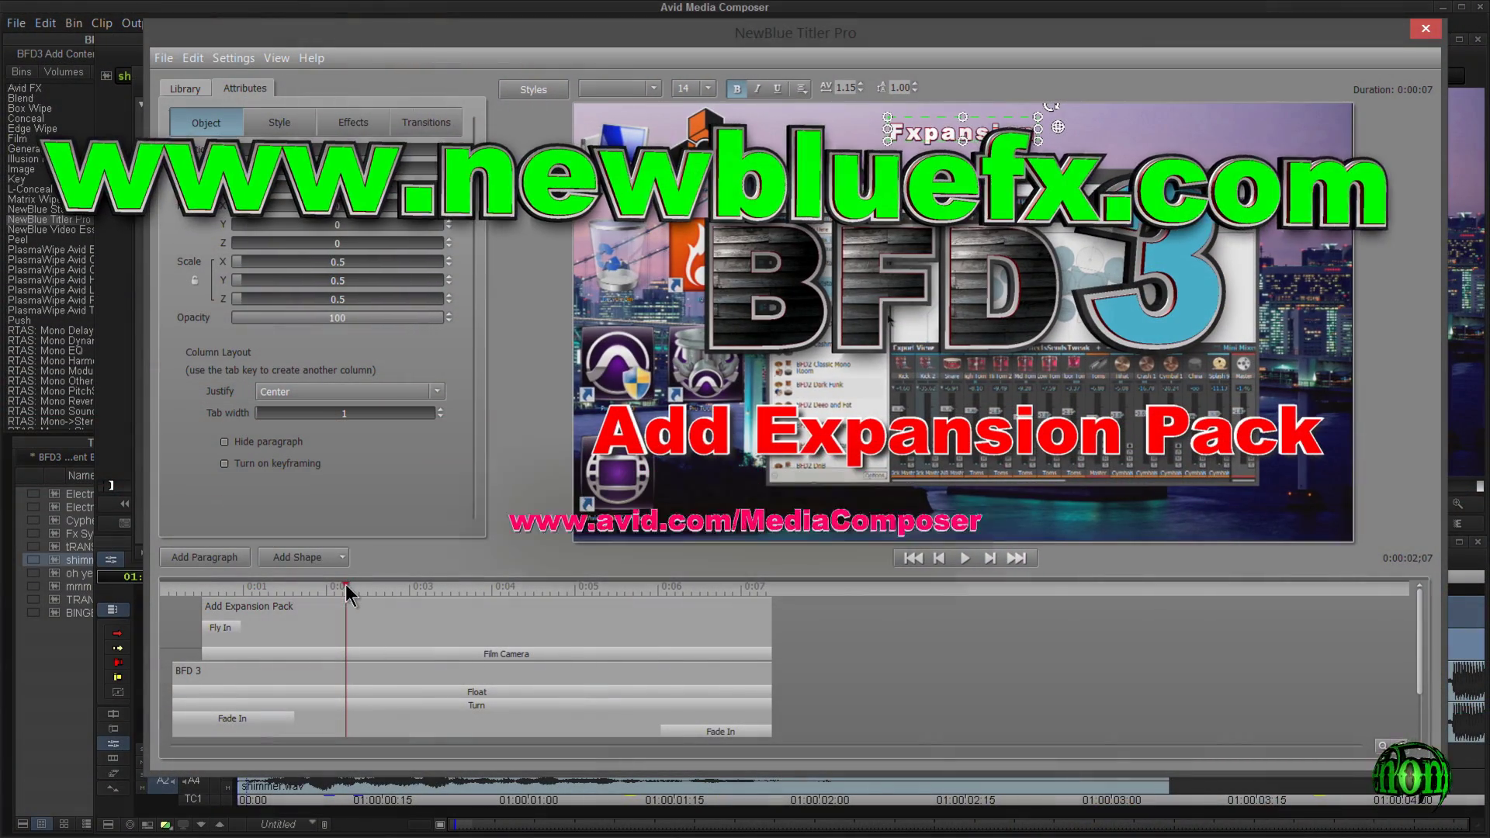
# Scrub forward through the BFD 3 Add Expansion Pack title in the title editor to preview its animation.
pyautogui.moveTo(347, 584); pyautogui.dragTo(540, 598)
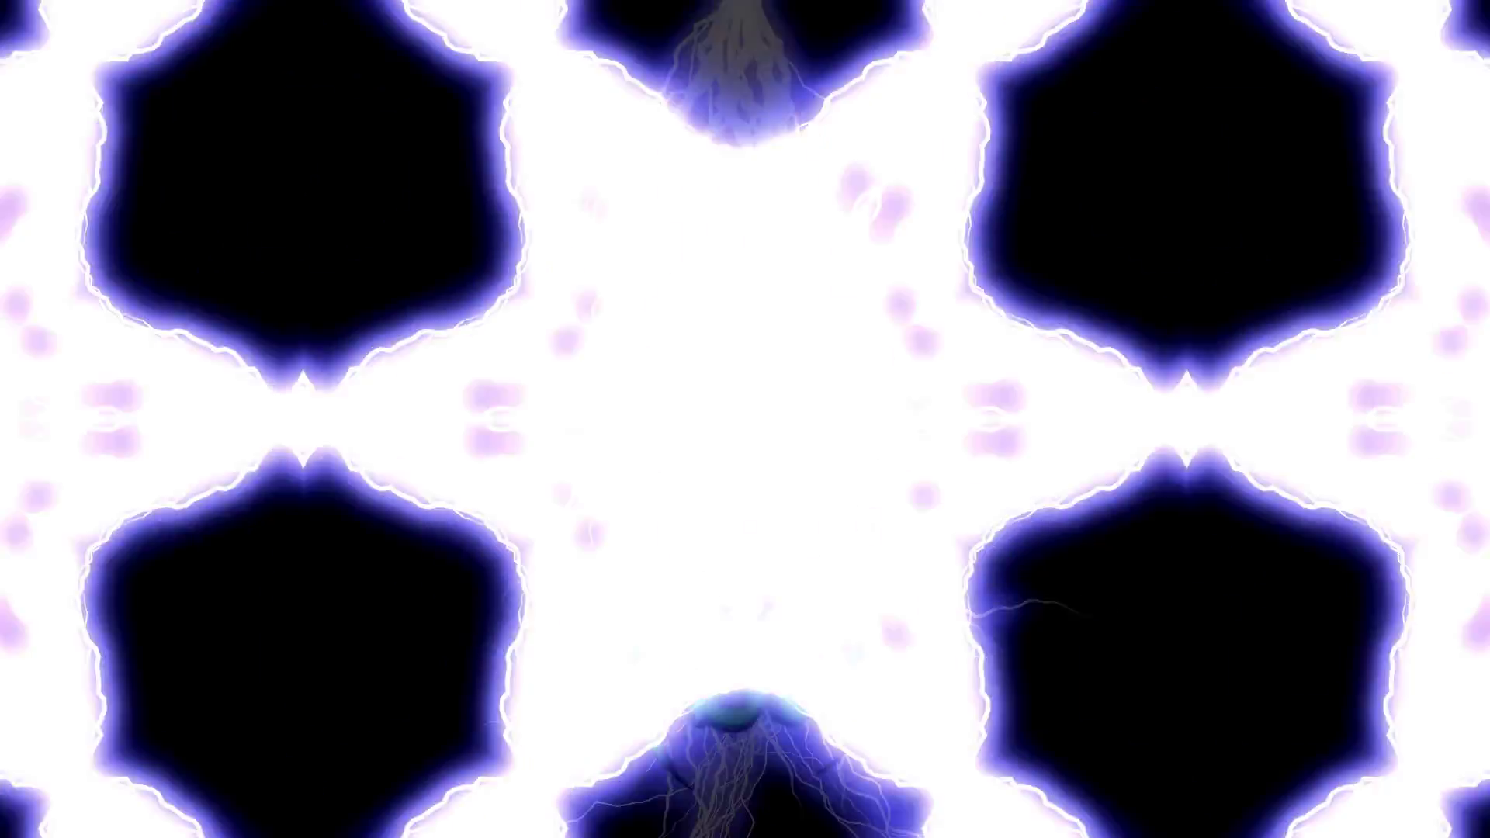